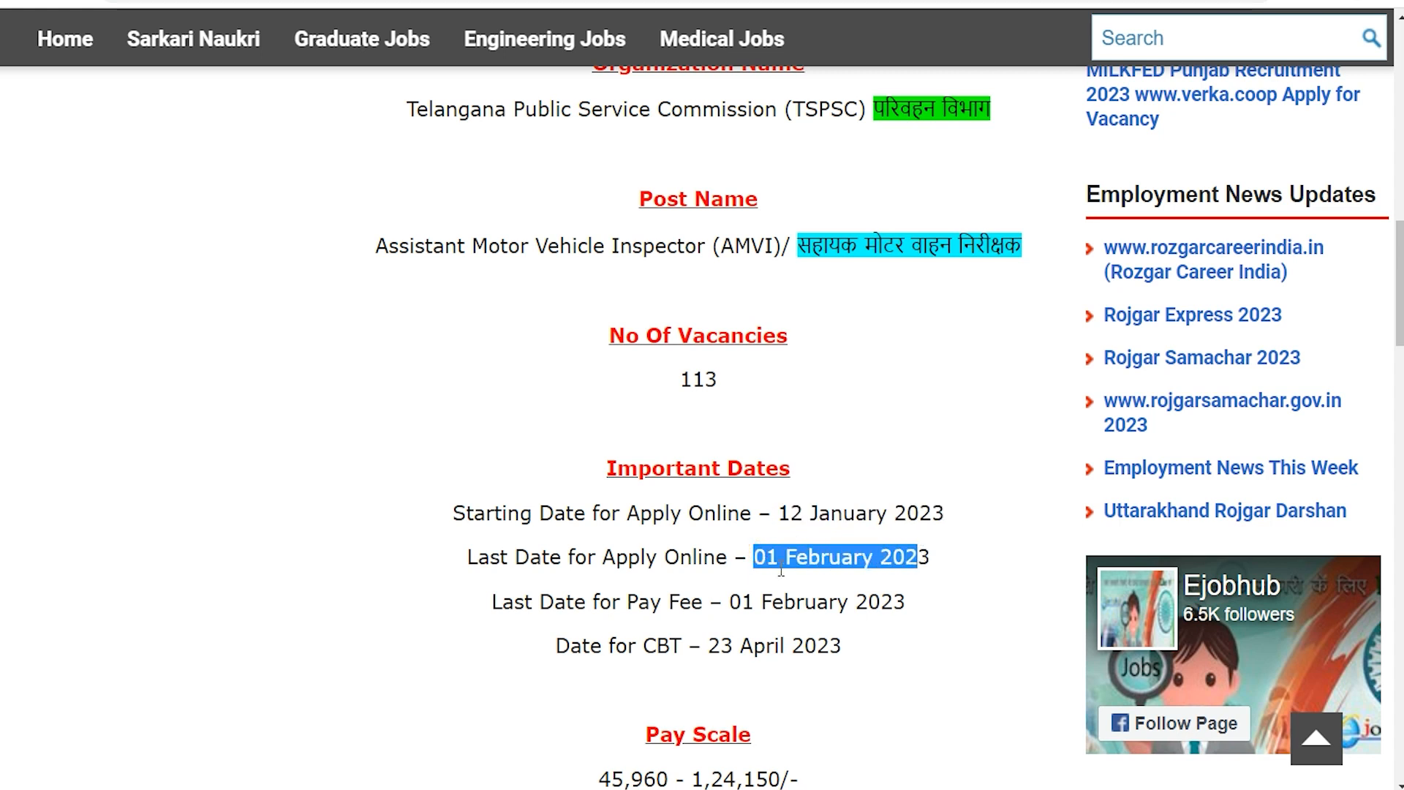
Review the AMVI job post's dates, pay scale, qualification, age limit, application fee, selection process and important links.
click(770, 570)
scroll(770, 574, down, 7)
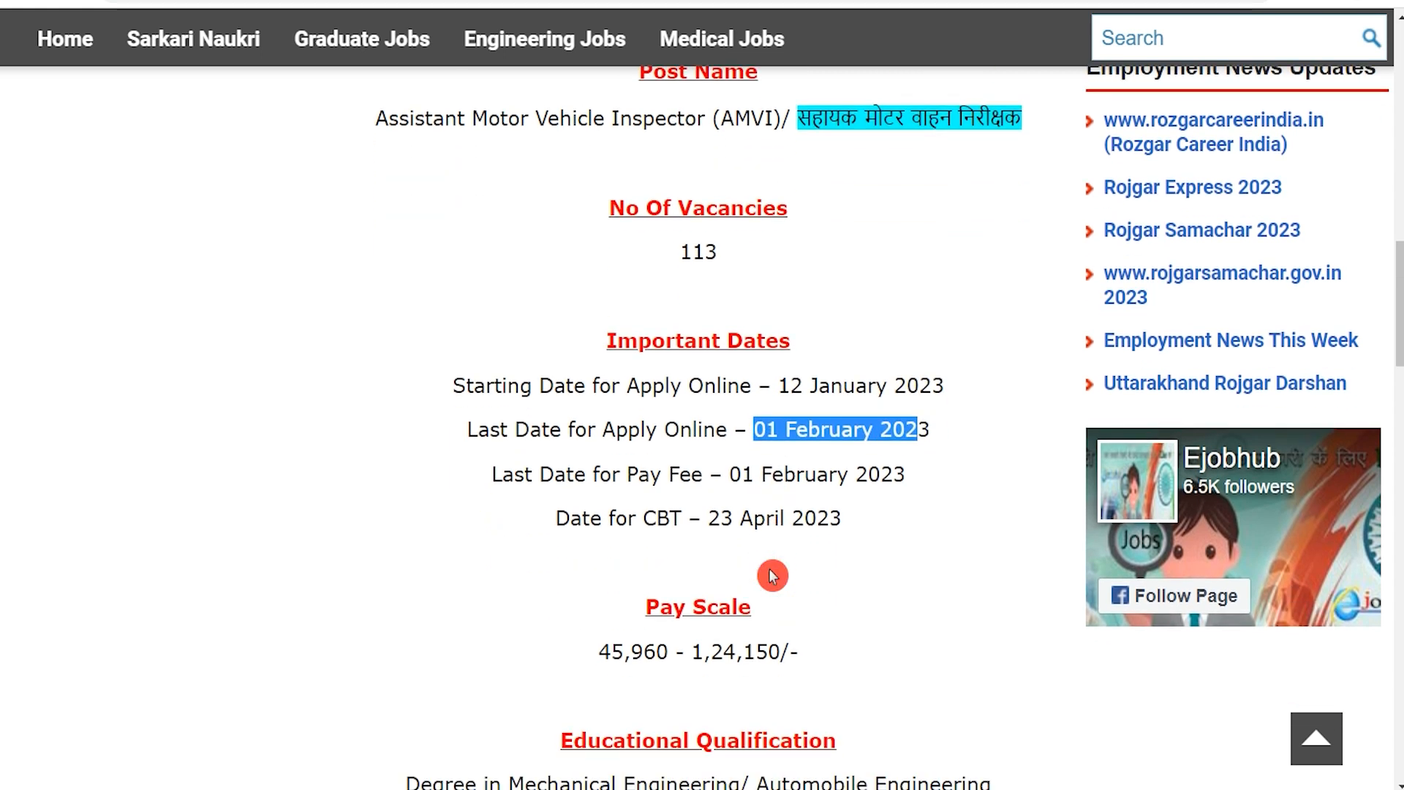
drag(594, 360, 753, 359)
scroll(648, 479, down, 1)
drag(648, 481, 713, 479)
scroll(671, 550, down, 3)
click(656, 426)
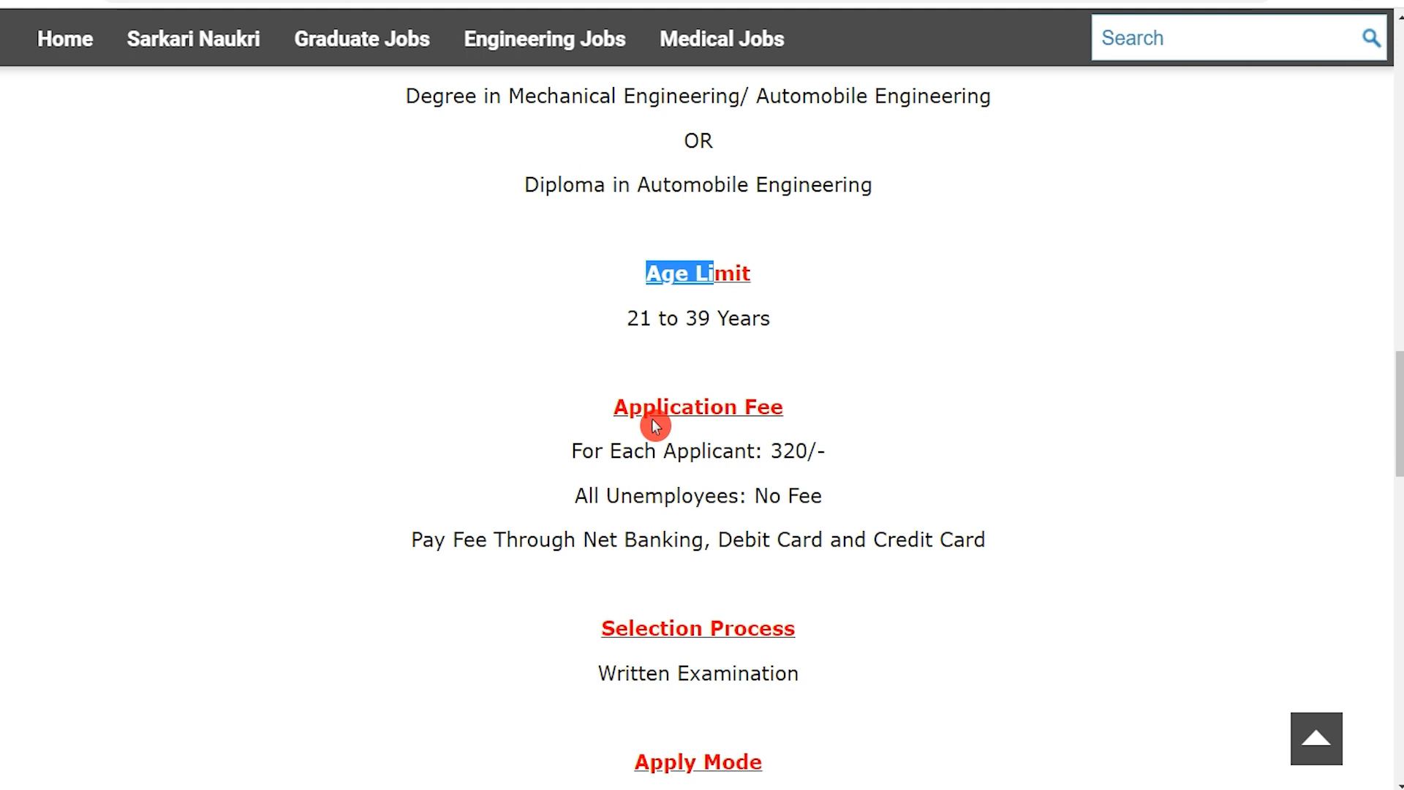
scroll(656, 426, down, 7)
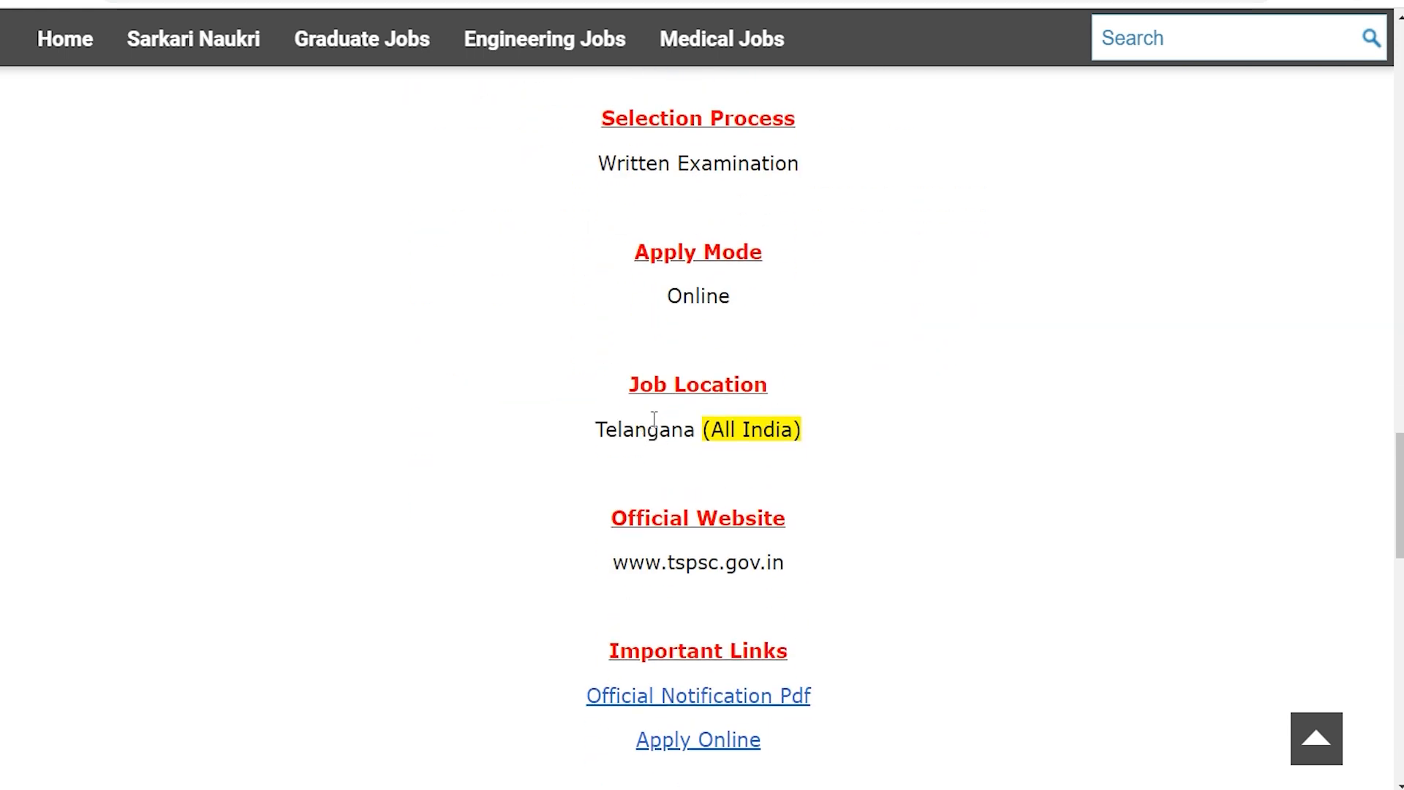
scroll(653, 418, down, 1)
click(647, 543)
drag(643, 568, 784, 557)
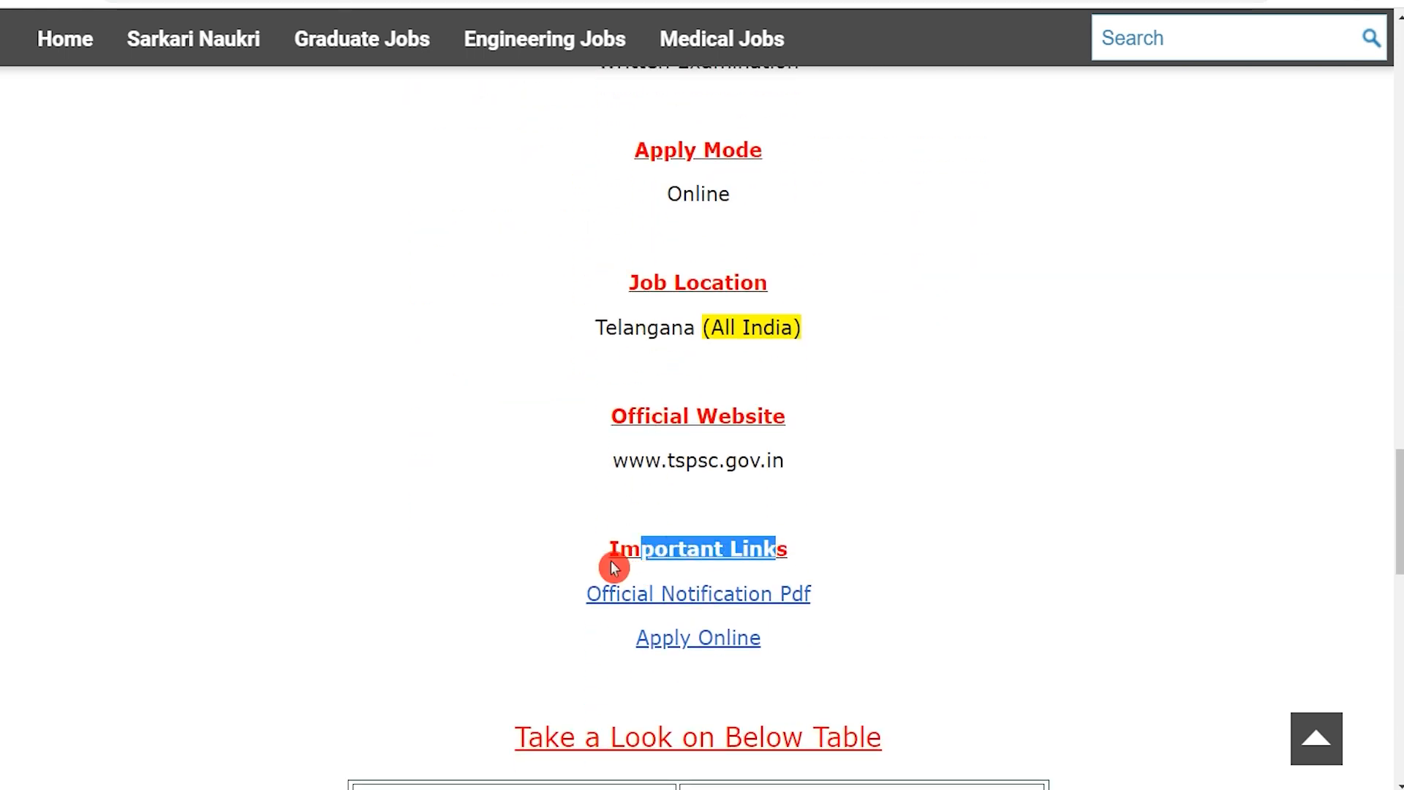
Open the official notification PDF and read through to the educational qualifications for the Assistant Motor Vehicles Inspector post.
drag(553, 593, 821, 594)
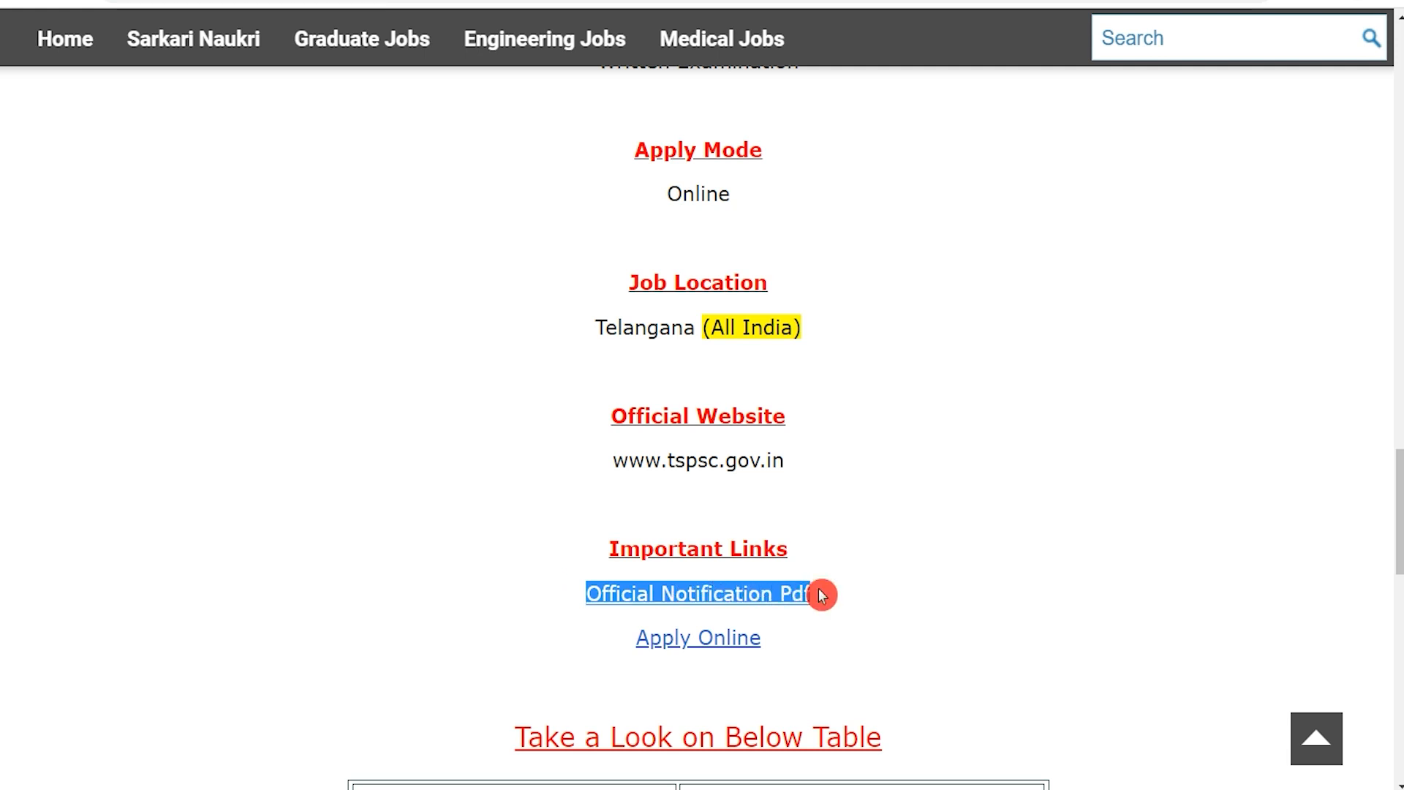
click(821, 594)
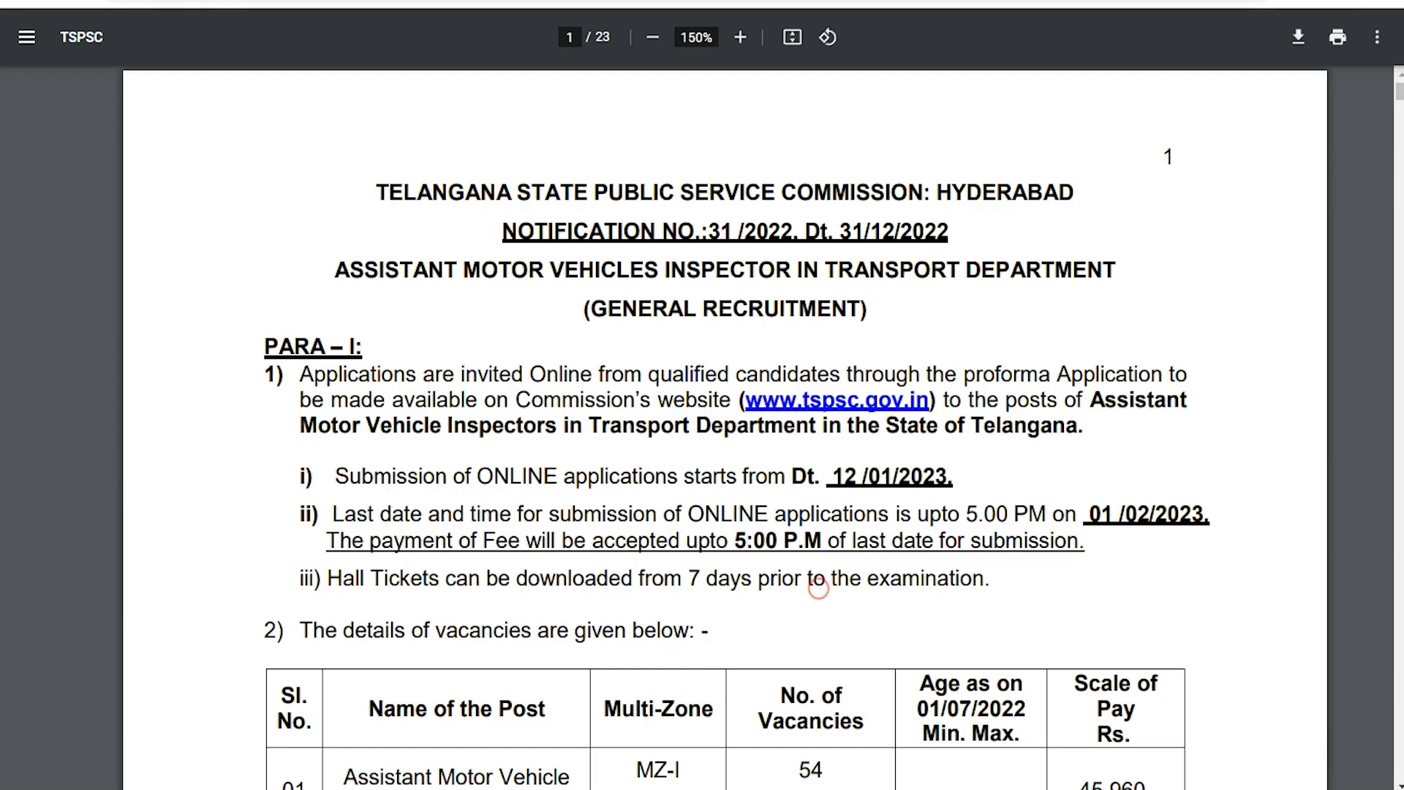
drag(426, 393, 546, 510)
click(545, 510)
scroll(594, 444, down, 3)
scroll(594, 444, down, 15)
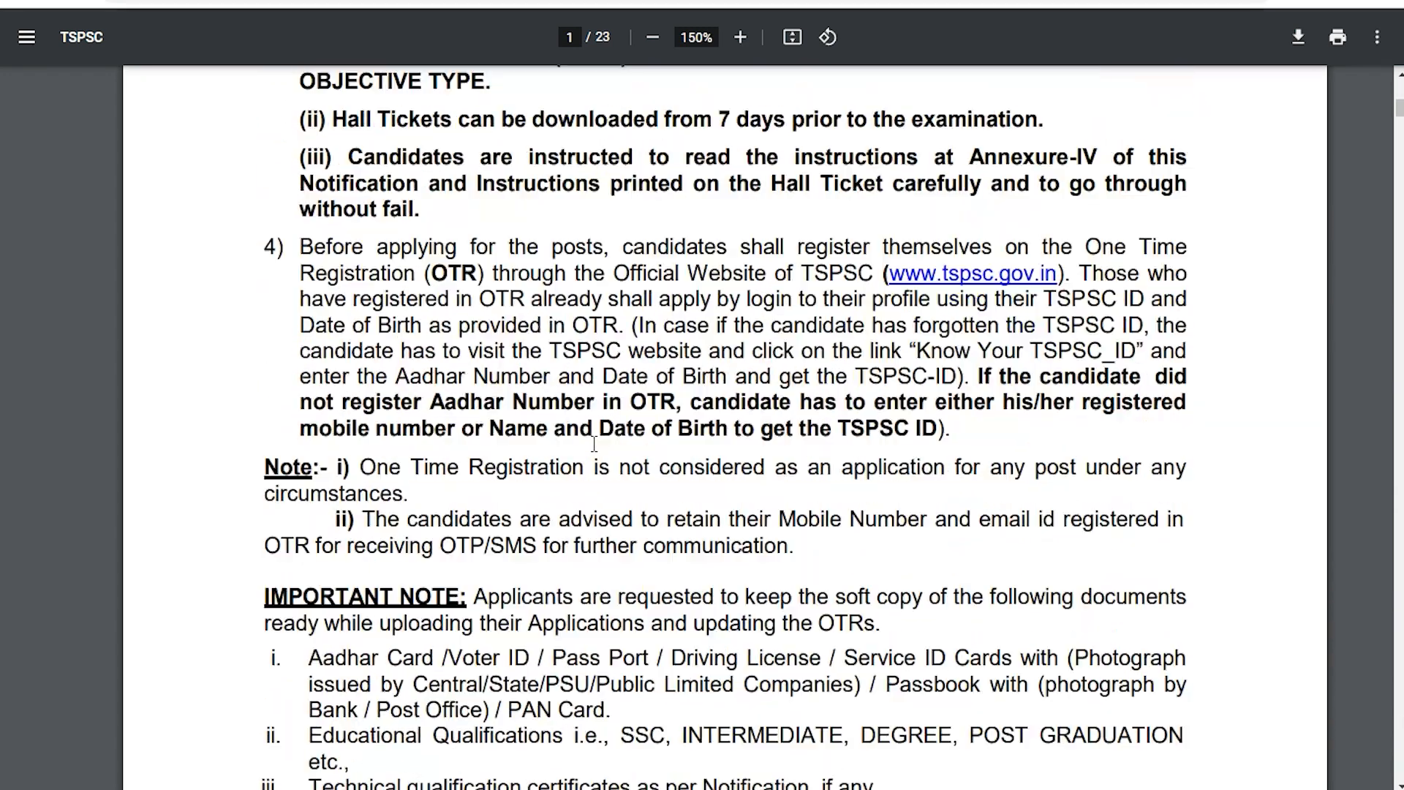
scroll(593, 444, down, 4)
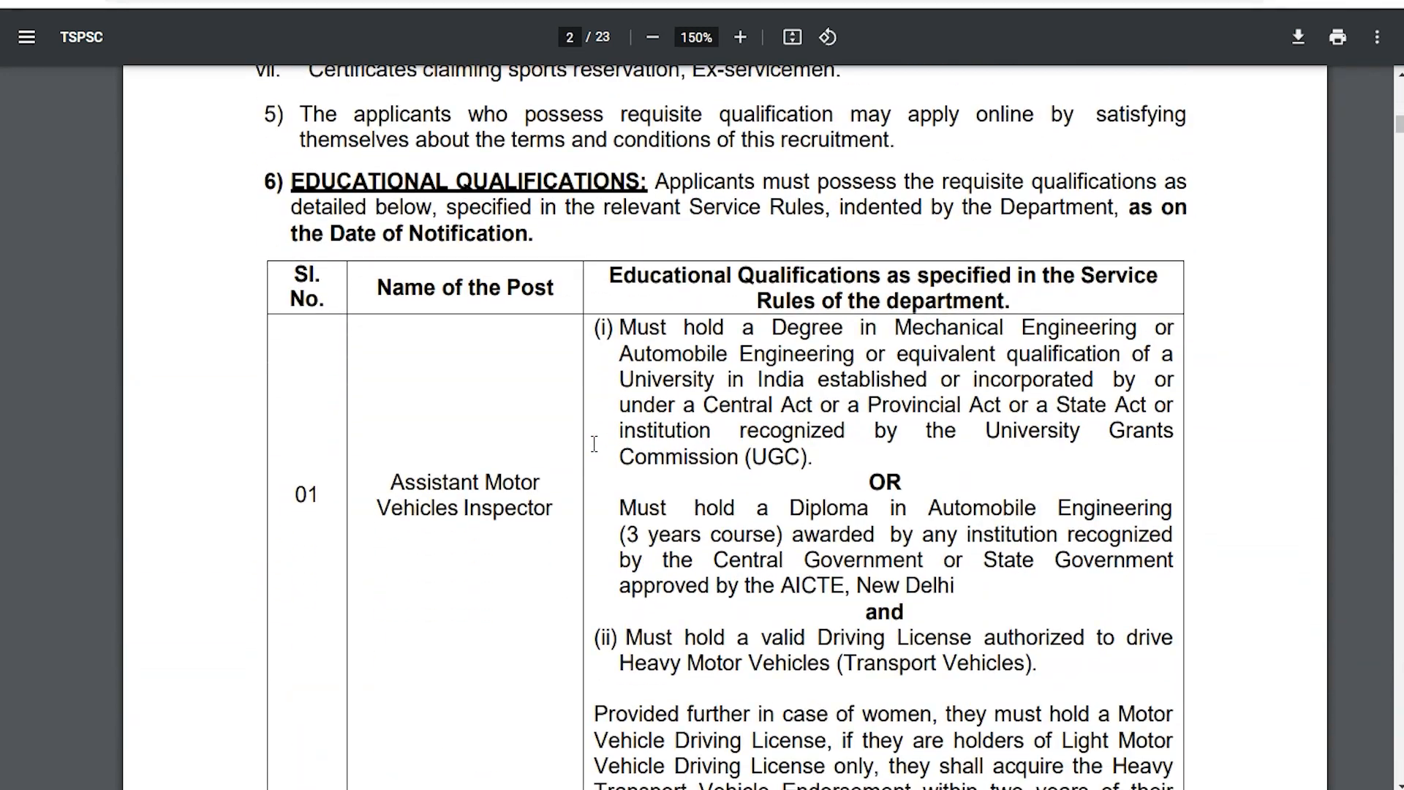
drag(620, 327, 742, 316)
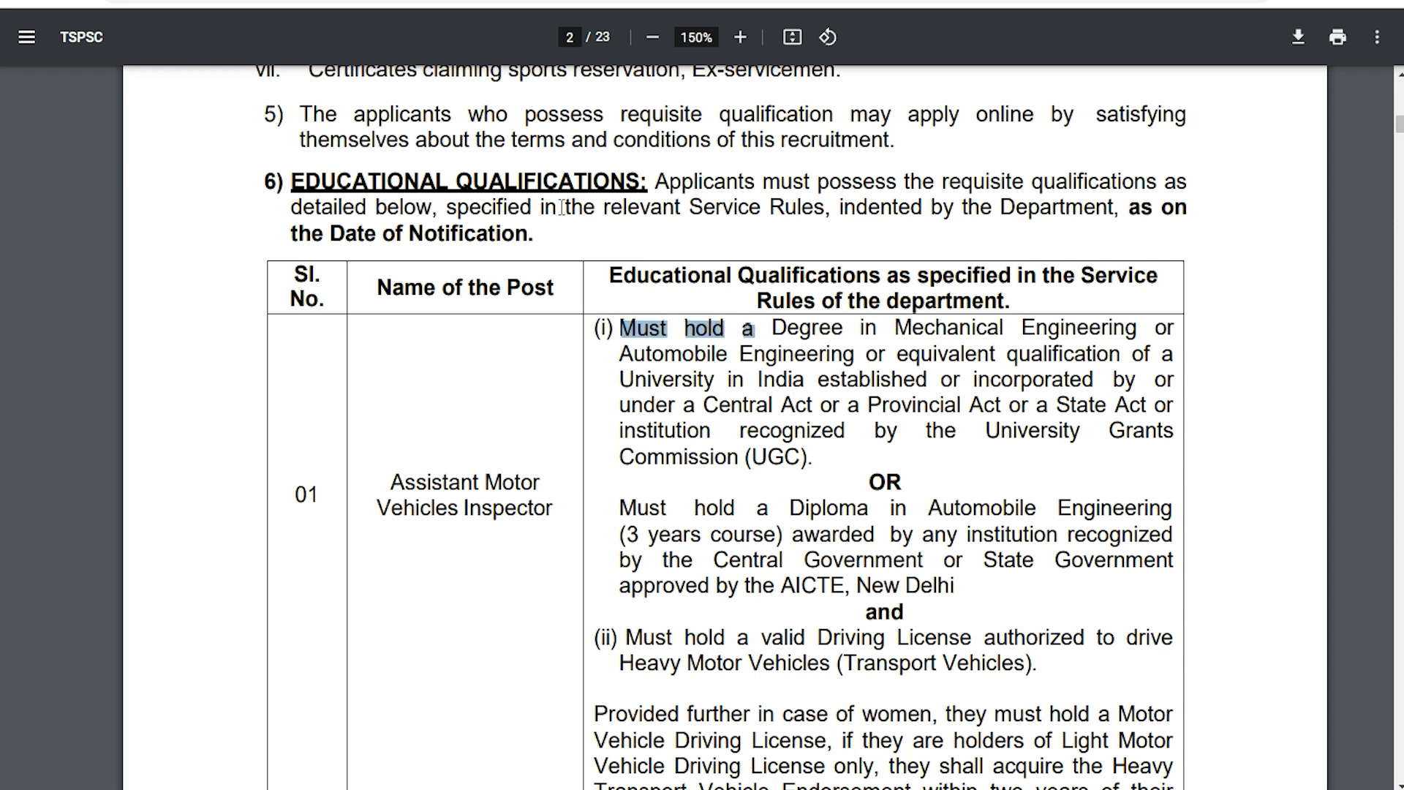
Go back to the job post's Apply Online link and bring up the TSPSC application portal.
click(330, 4)
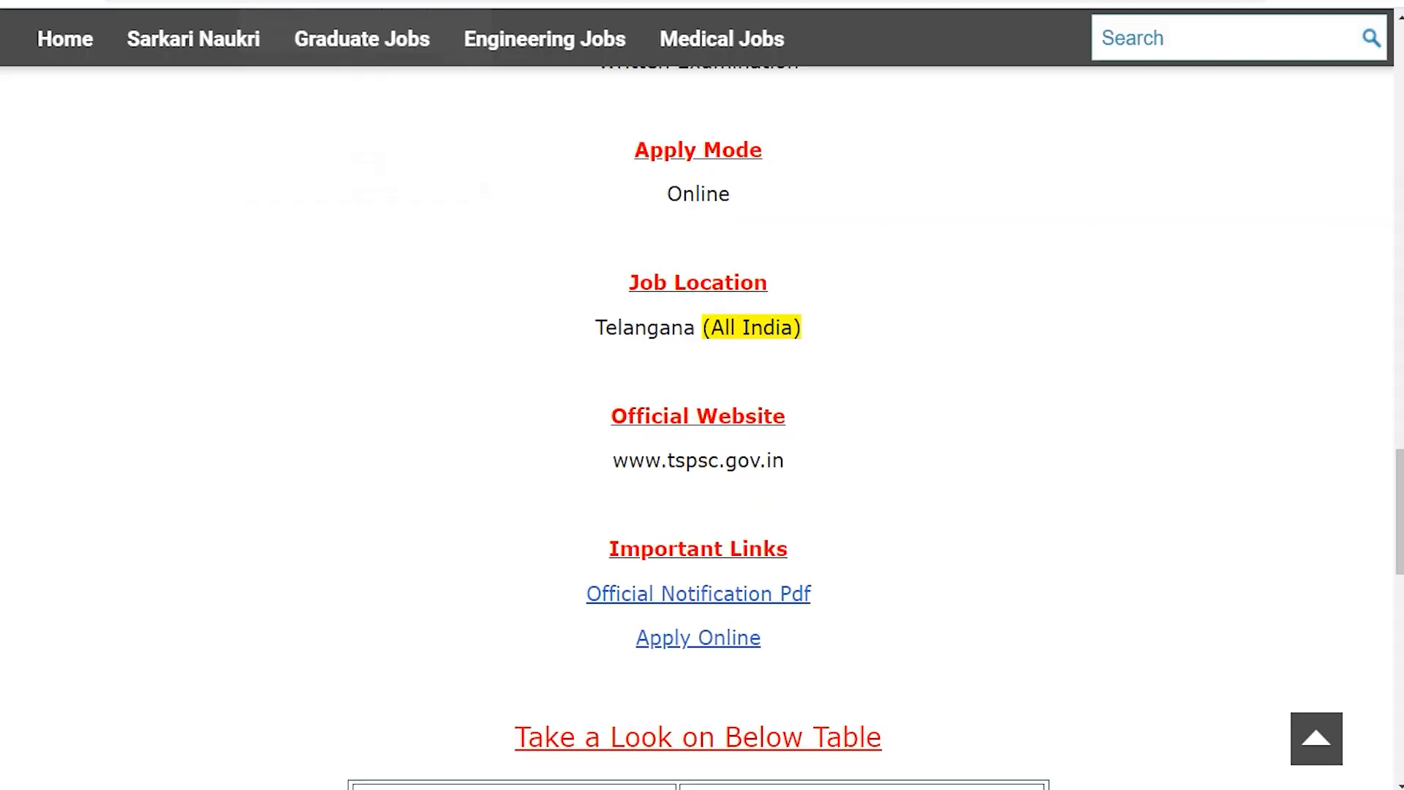
click(599, 645)
mouse_move(599, 645)
mouse_down()
mouse_move(803, 640)
mouse_move(618, 643)
mouse_move(771, 642)
mouse_move(839, 670)
mouse_move(713, 640)
mouse_move(627, 645)
mouse_up()
click(775, 636)
click(614, 643)
click(817, 644)
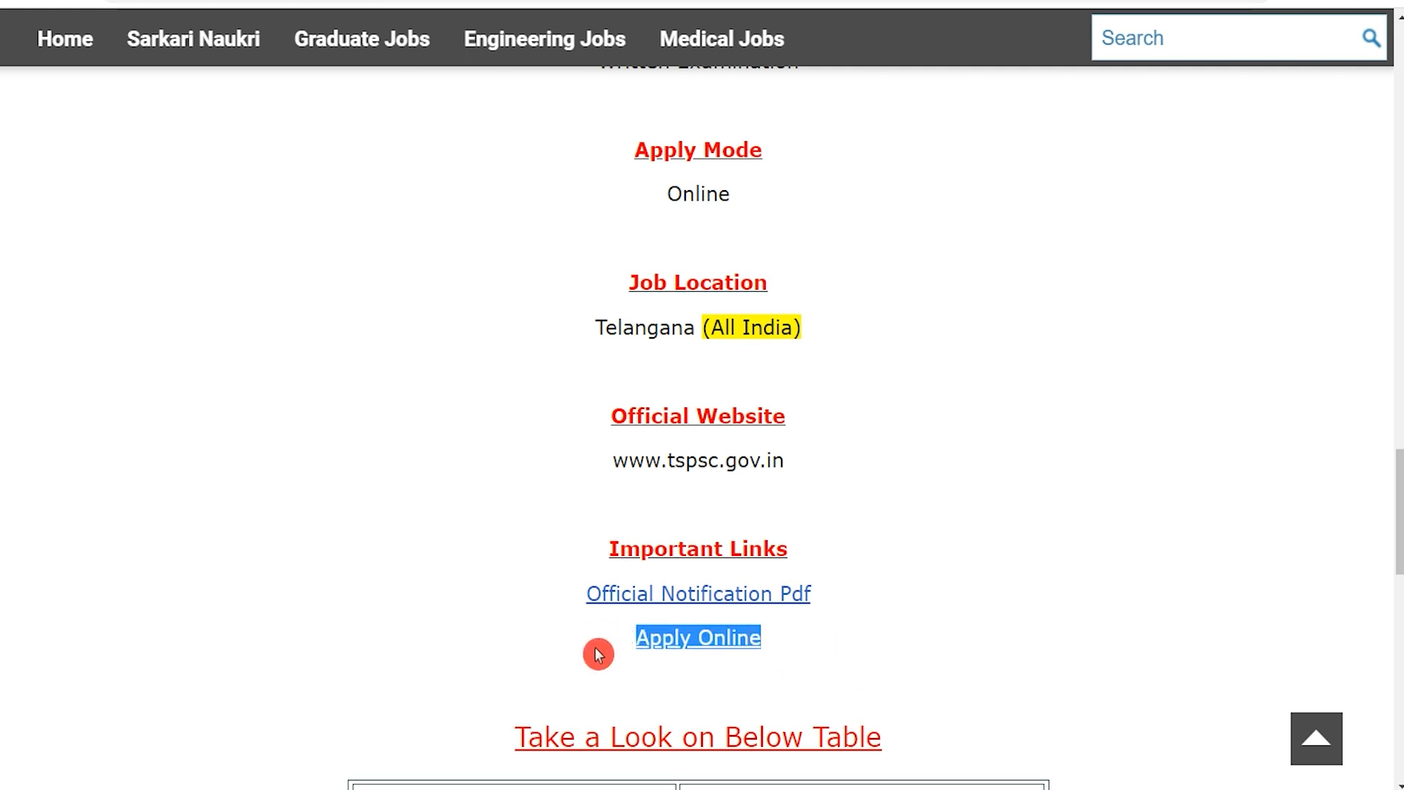
click(439, 1)
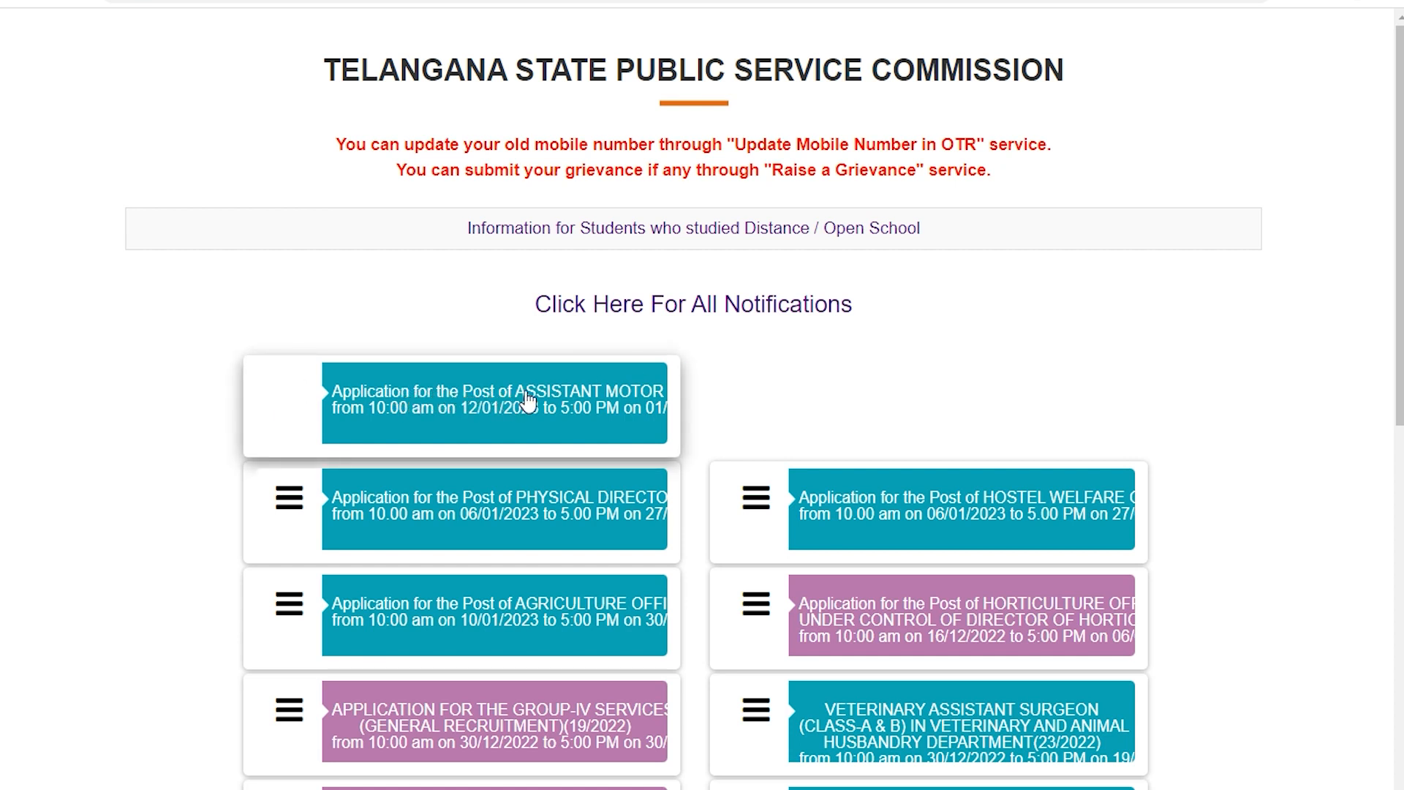
Open the Assistant Motor Vehicles Inspector application and examine its TSPSC ID and date of birth login form.
click(627, 403)
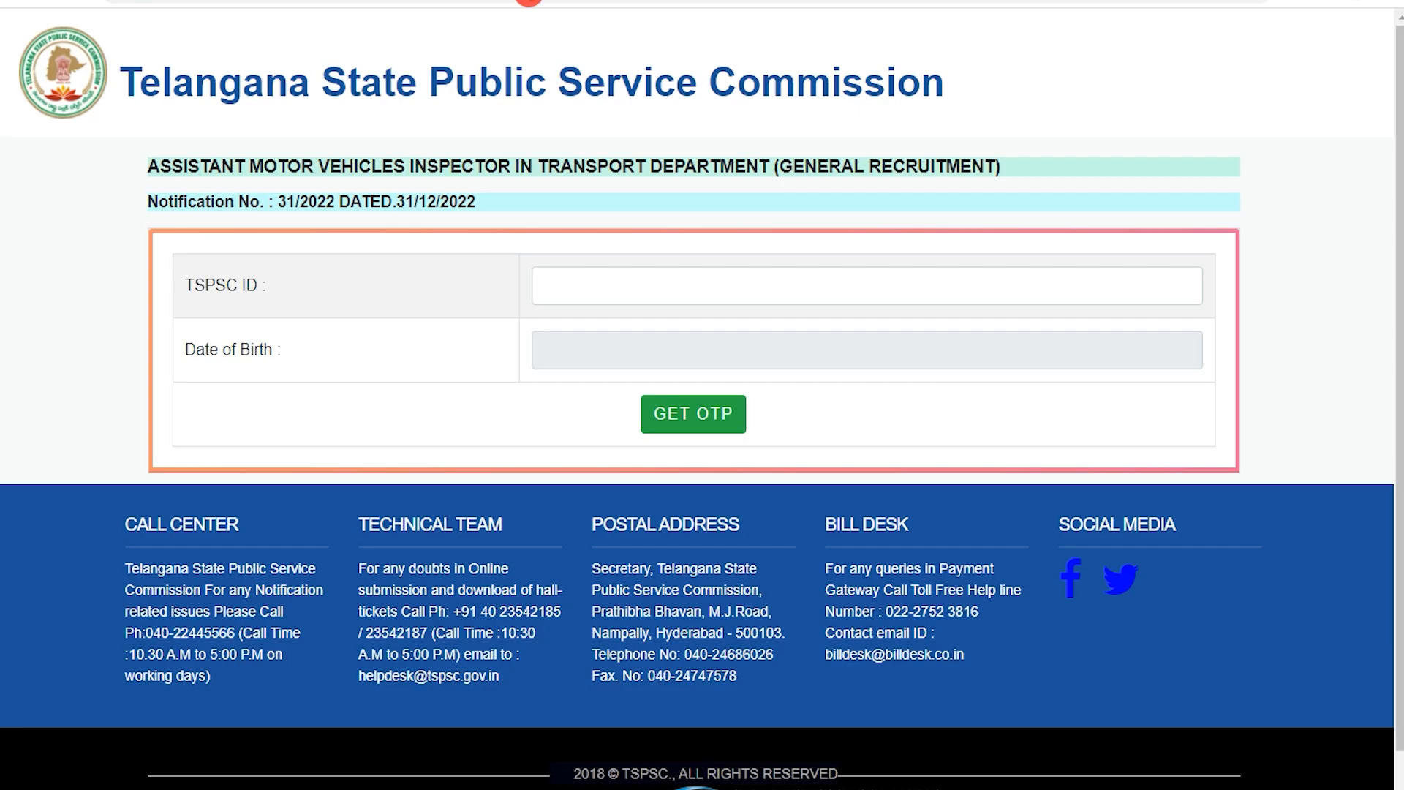
click(589, 349)
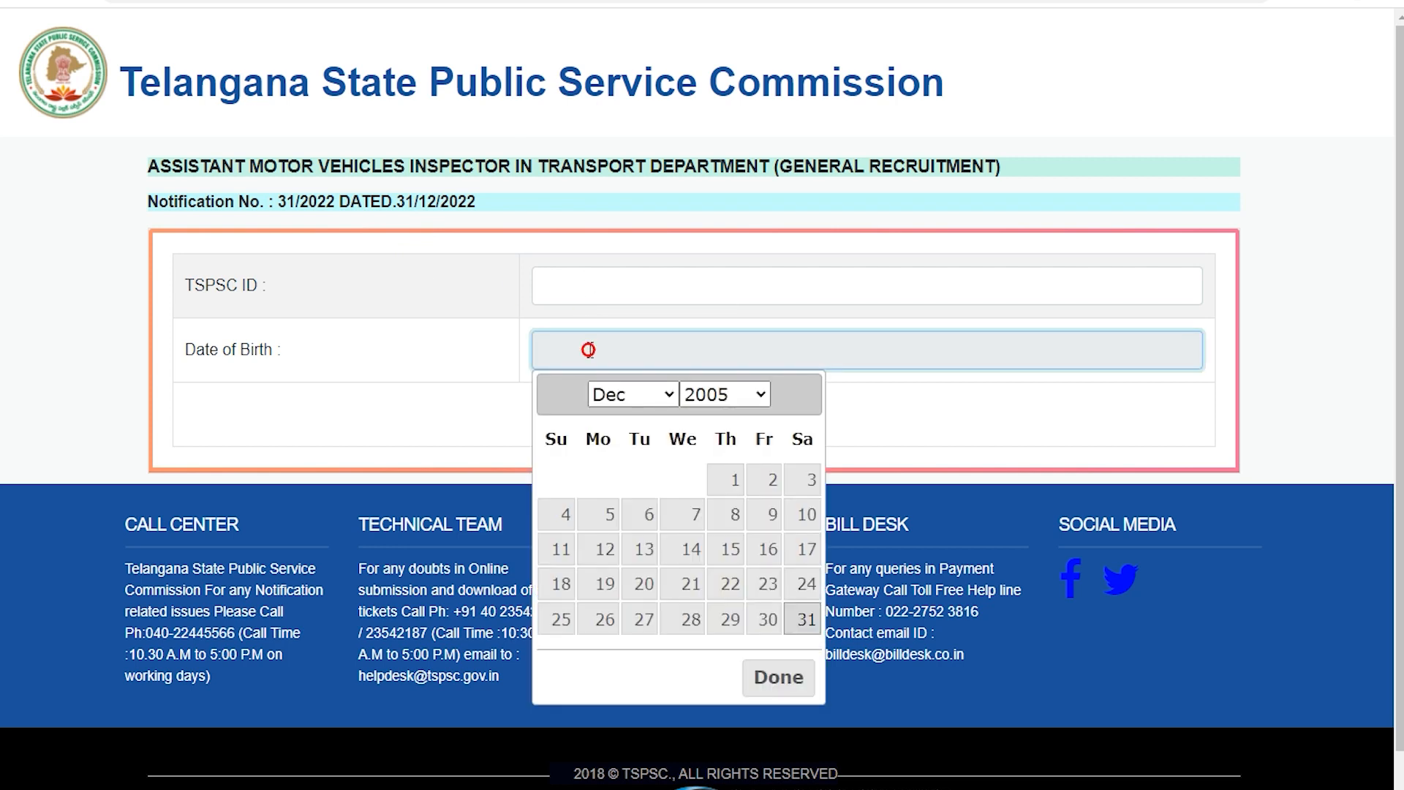
click(452, 416)
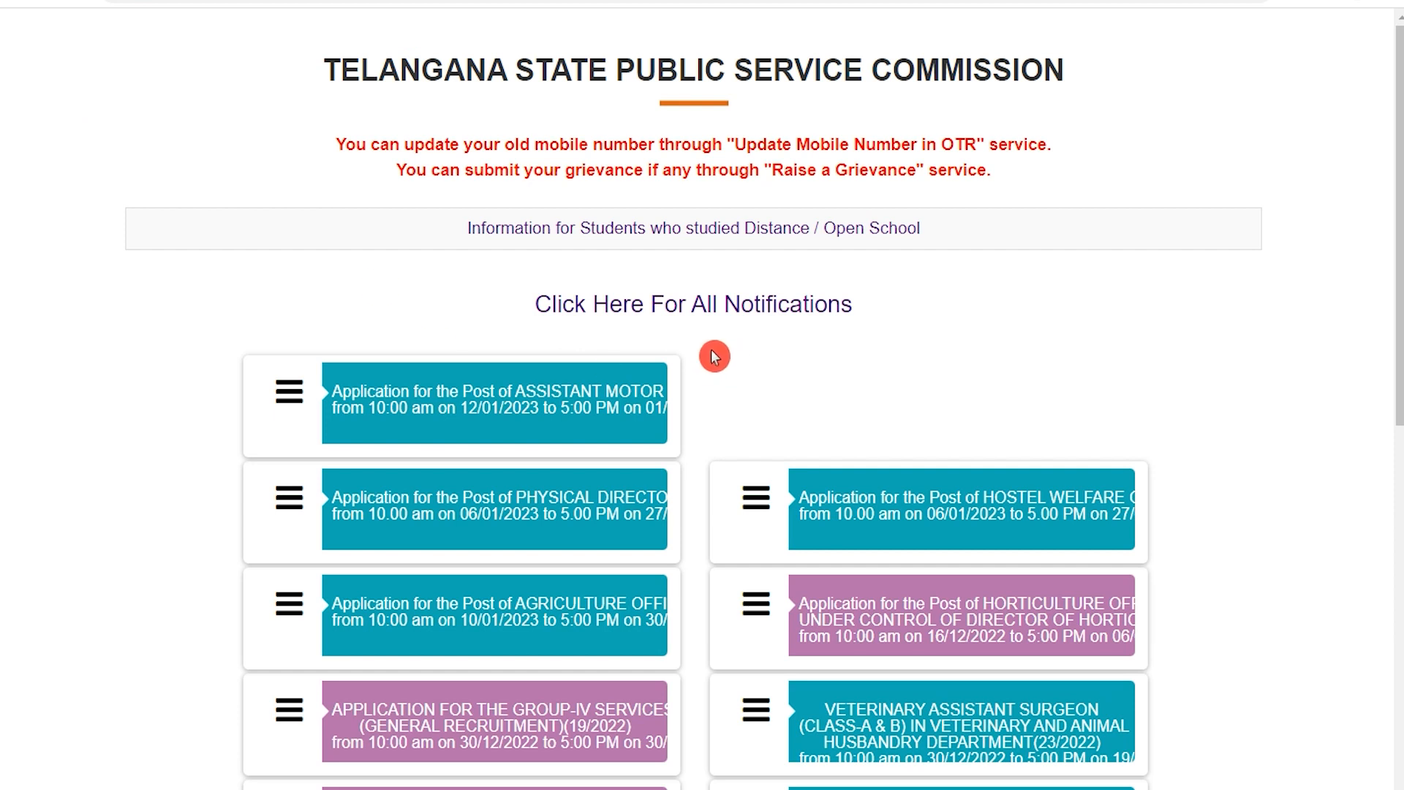
Open the New Registration (OTR) login form from the TSPSC portal's list of services.
scroll(714, 357, down, 9)
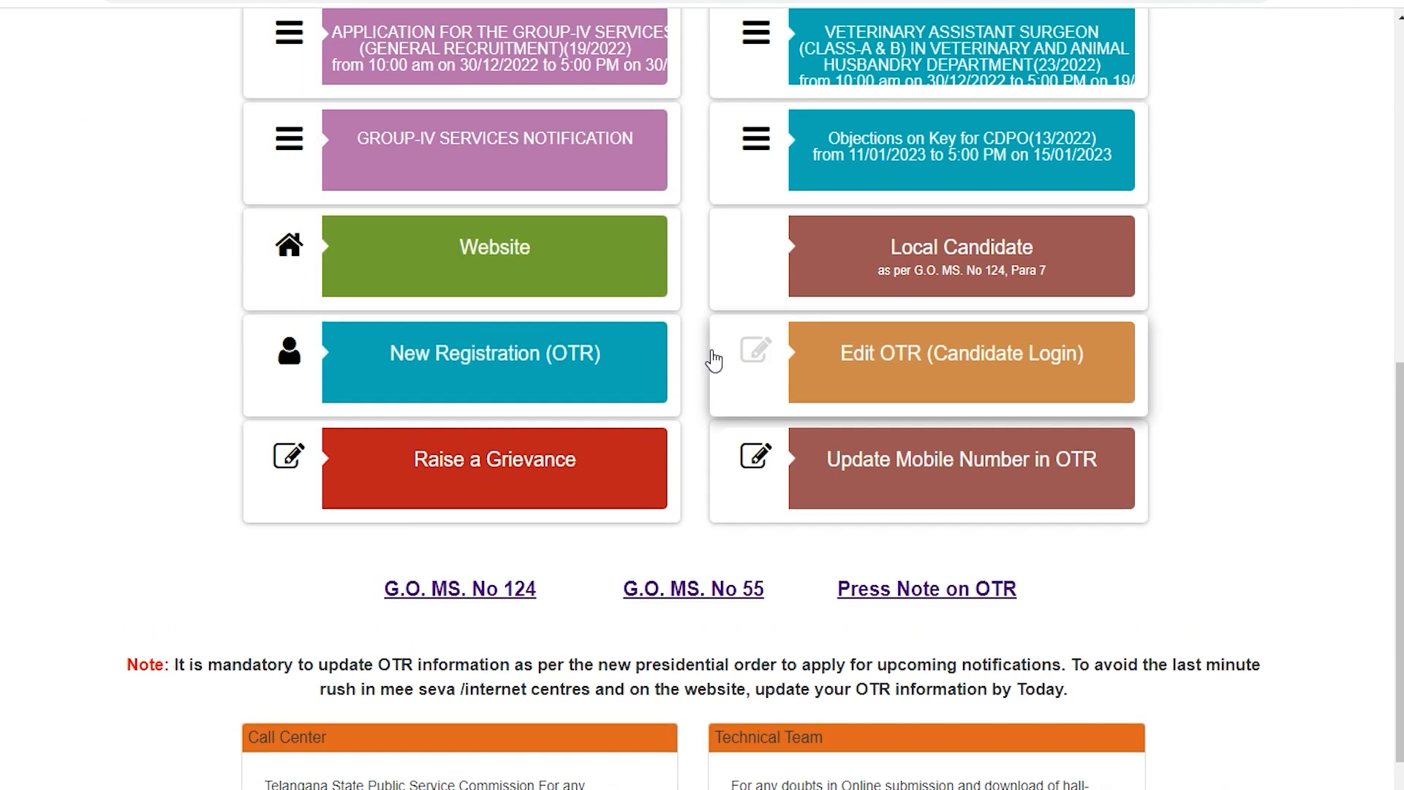
scroll(714, 357, up, 2)
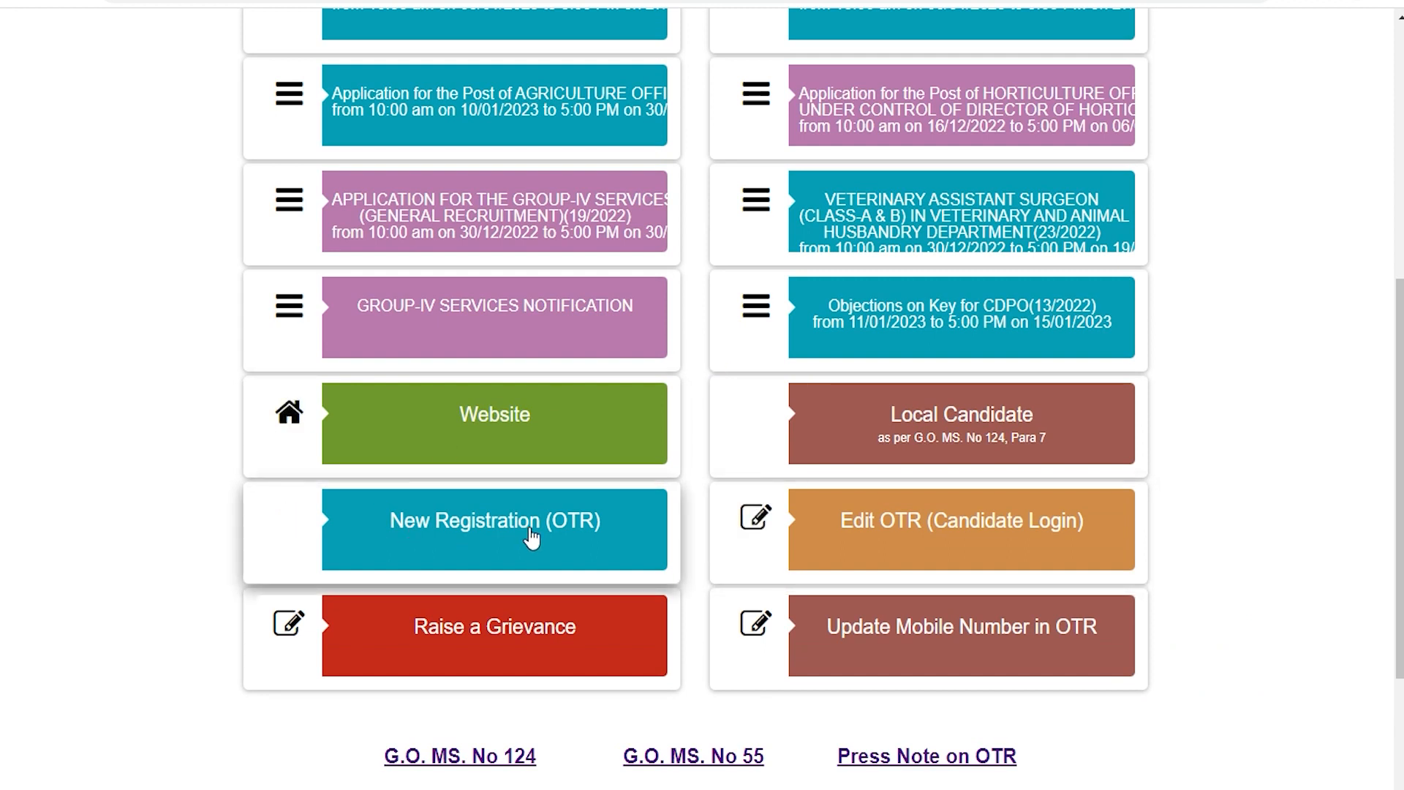
click(571, 537)
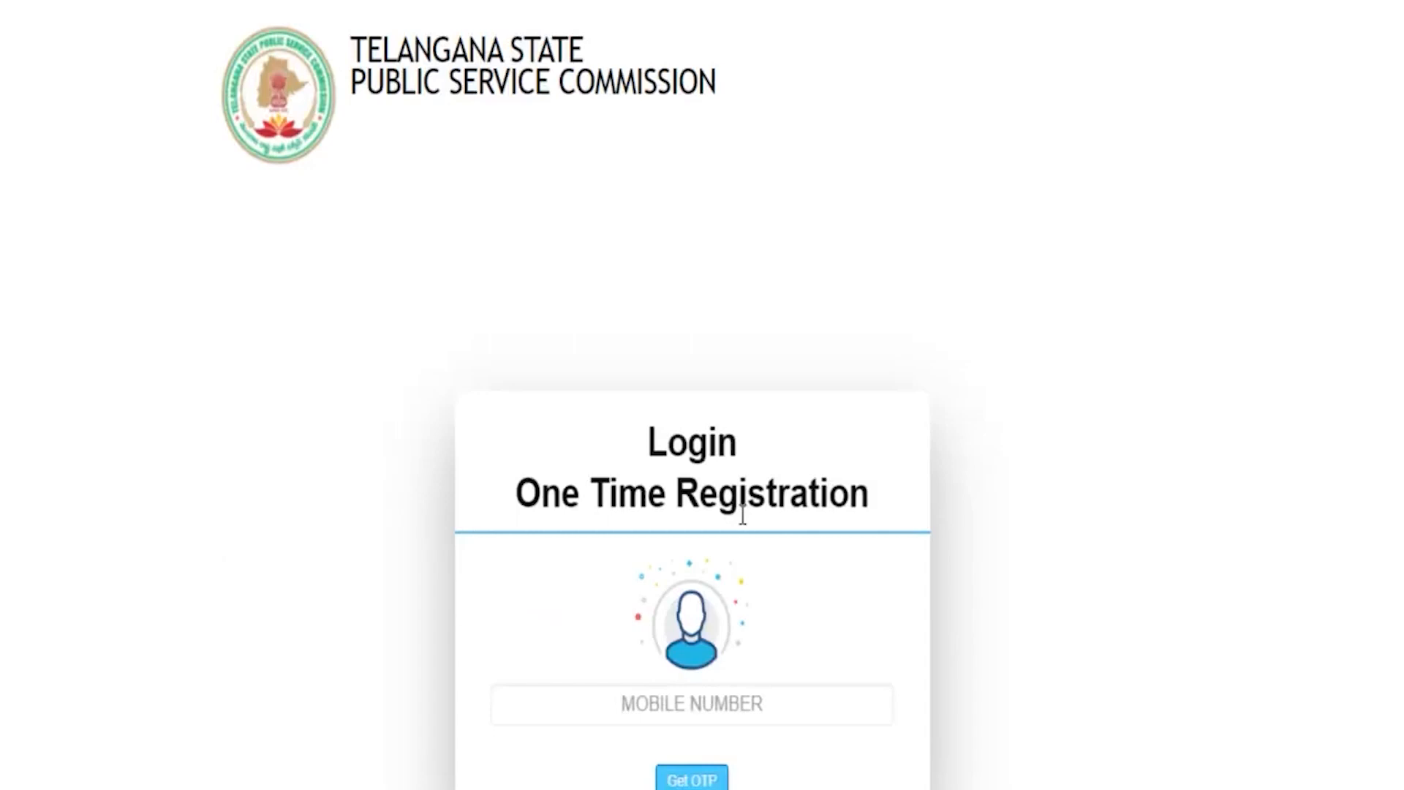
scroll(742, 514, down, 2)
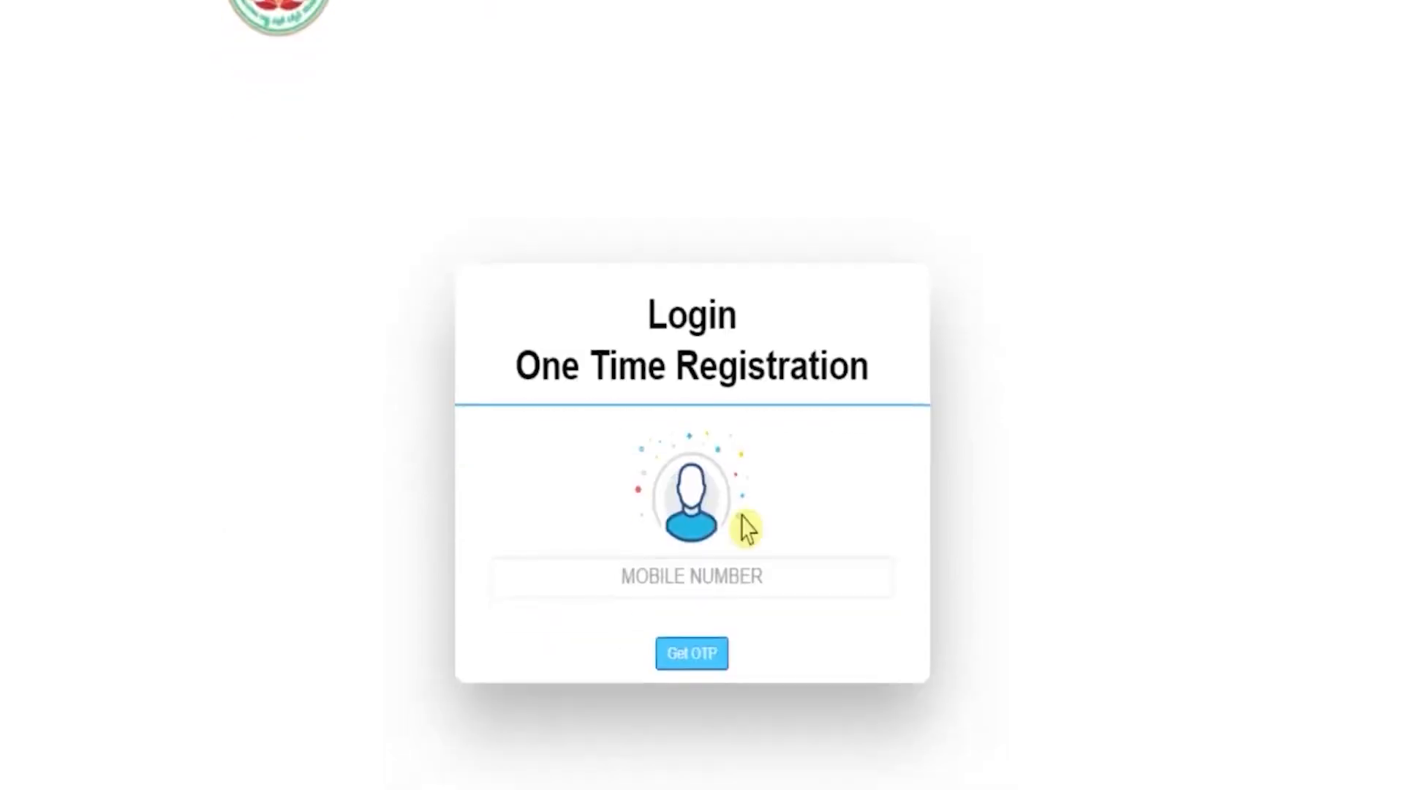
Log in to One Time Registration with the mobile number, OTP and captcha, and confirm registering a new OTR.
click(686, 575)
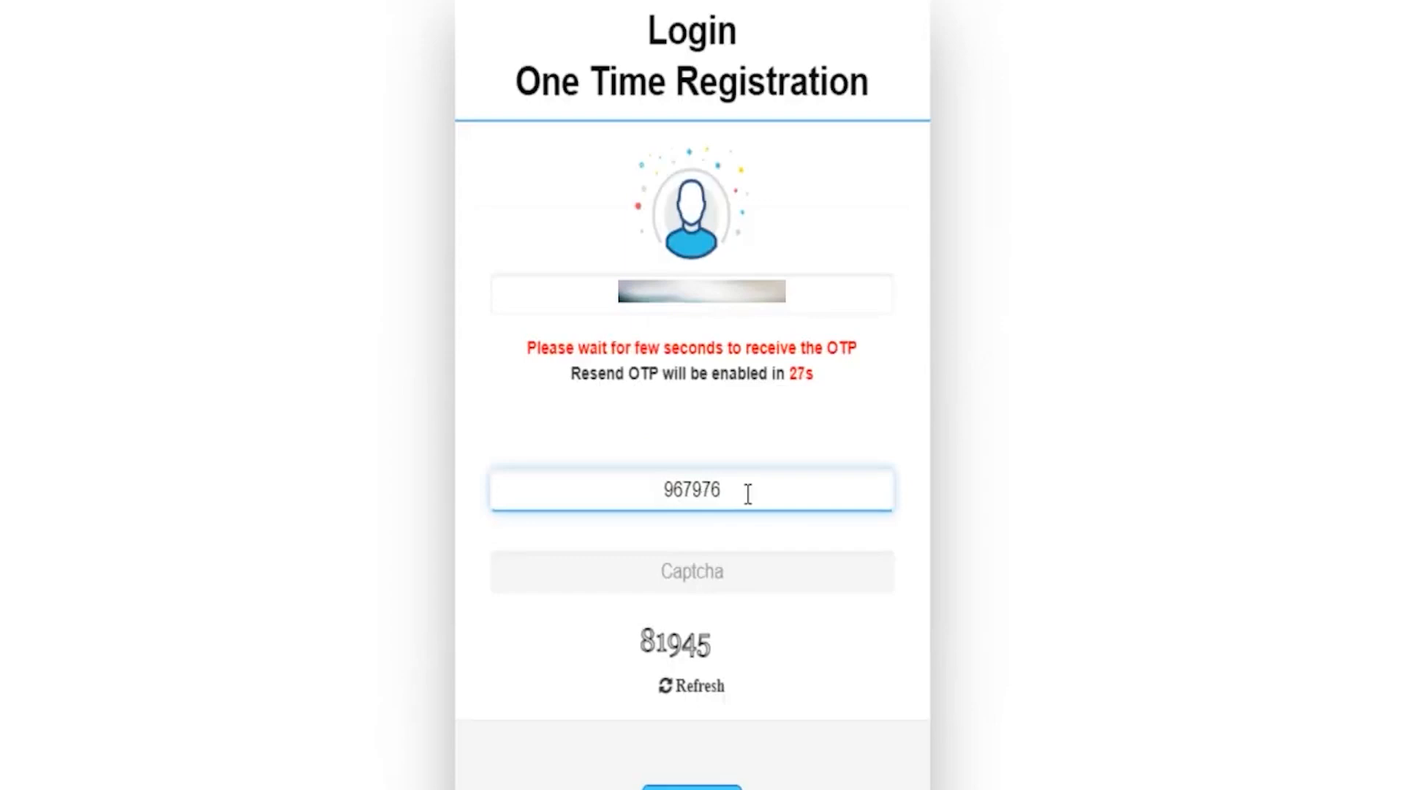
click(748, 494)
click(722, 571)
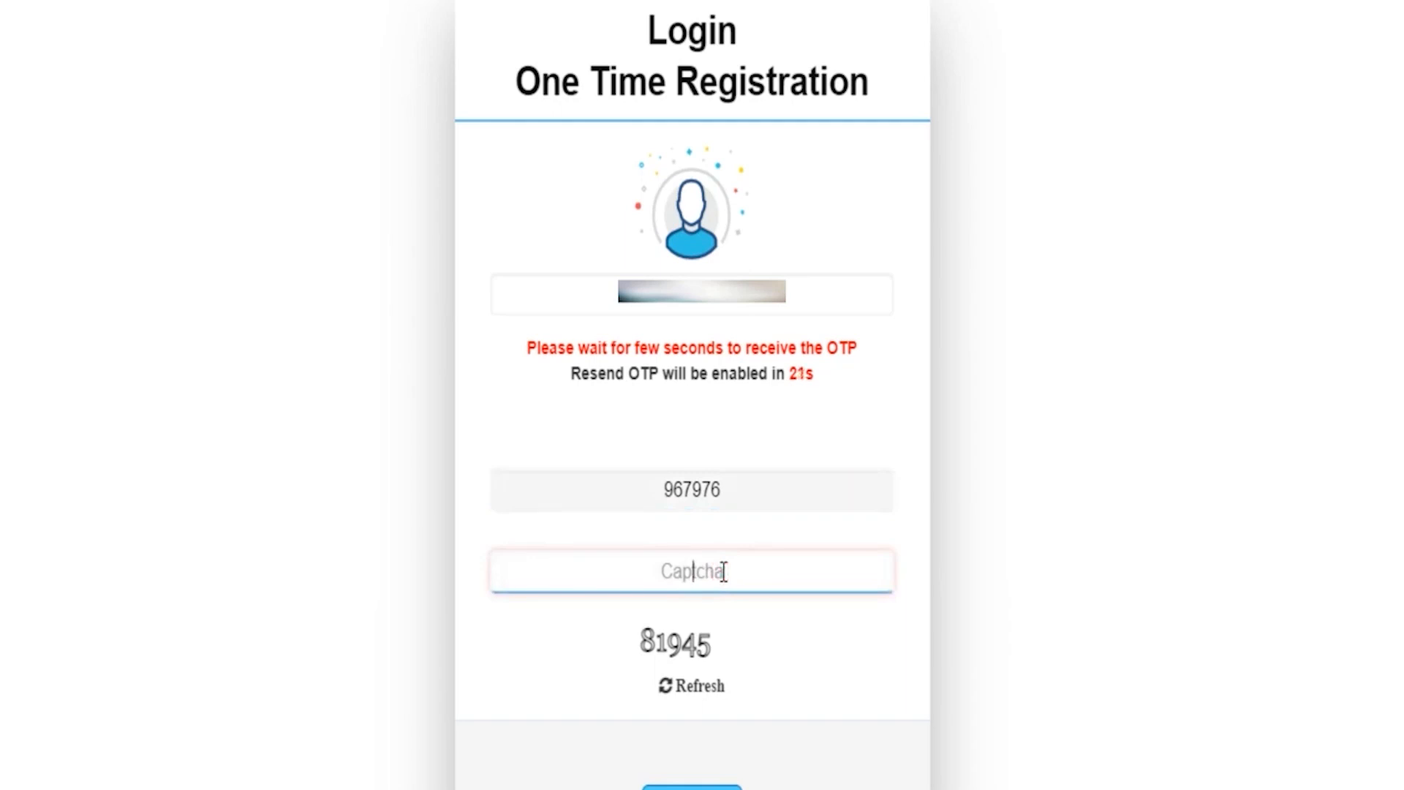
key(Return)
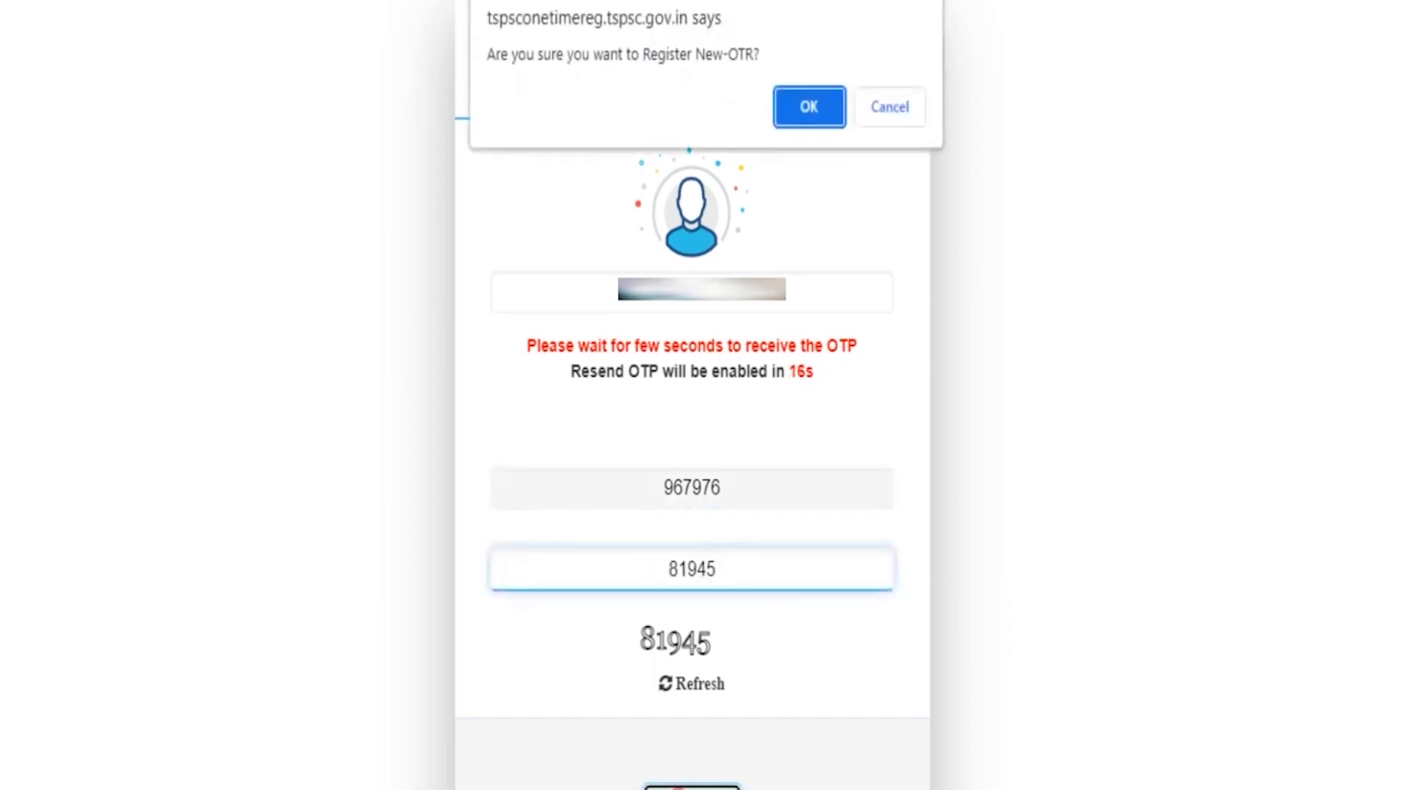
click(809, 106)
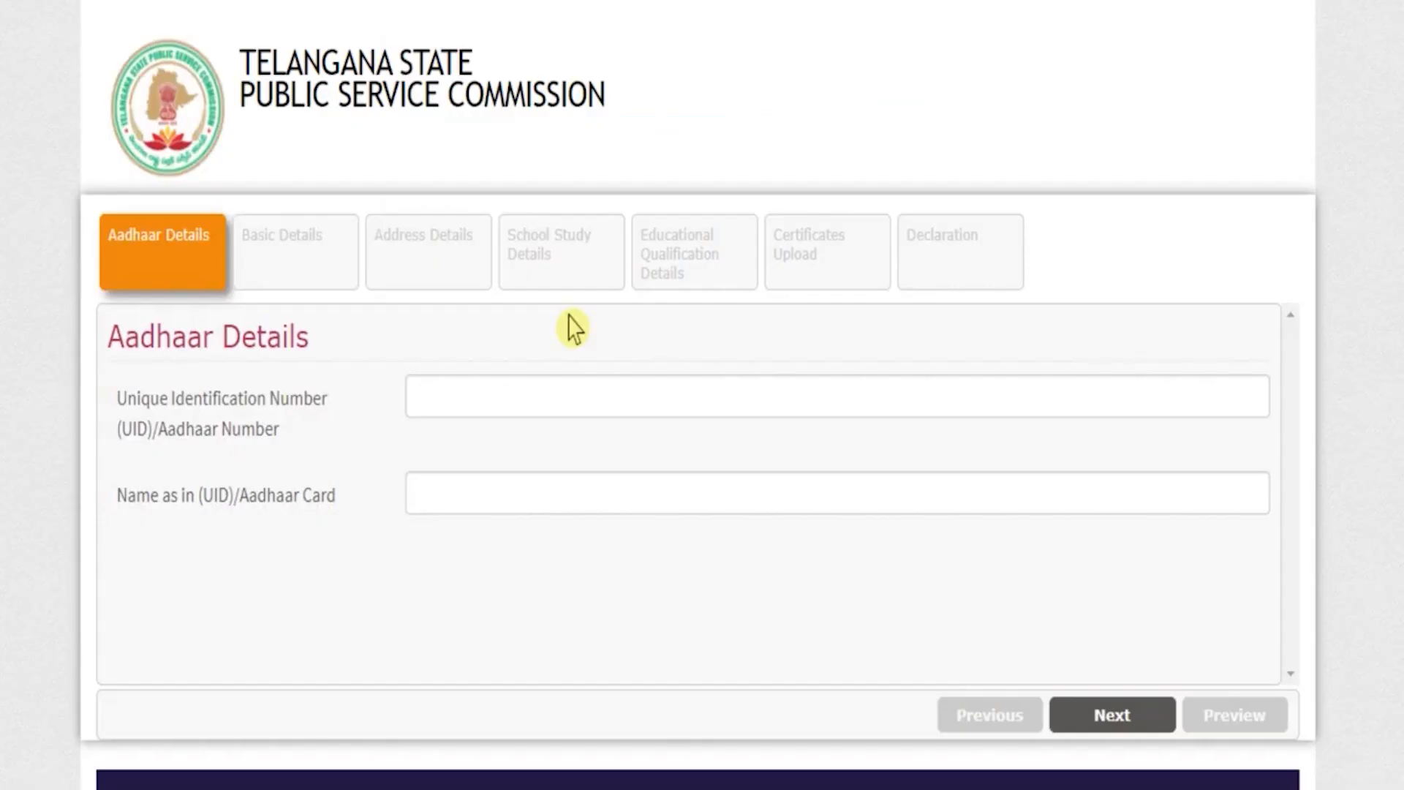
Fill in the Aadhaar number and the name as on the Aadhaar card, and proceed to the Basic Details section.
click(558, 390)
click(486, 399)
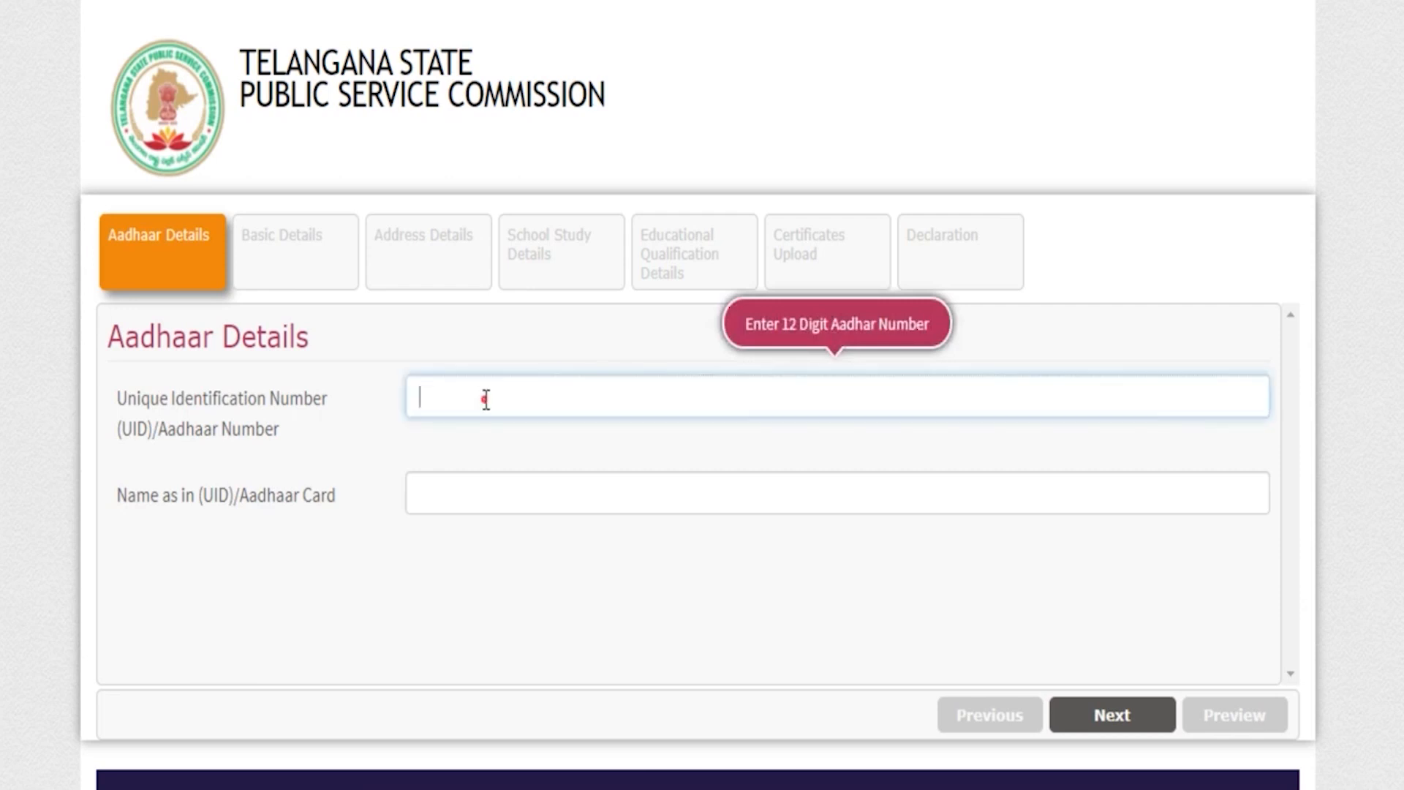
key(ctrl+v)
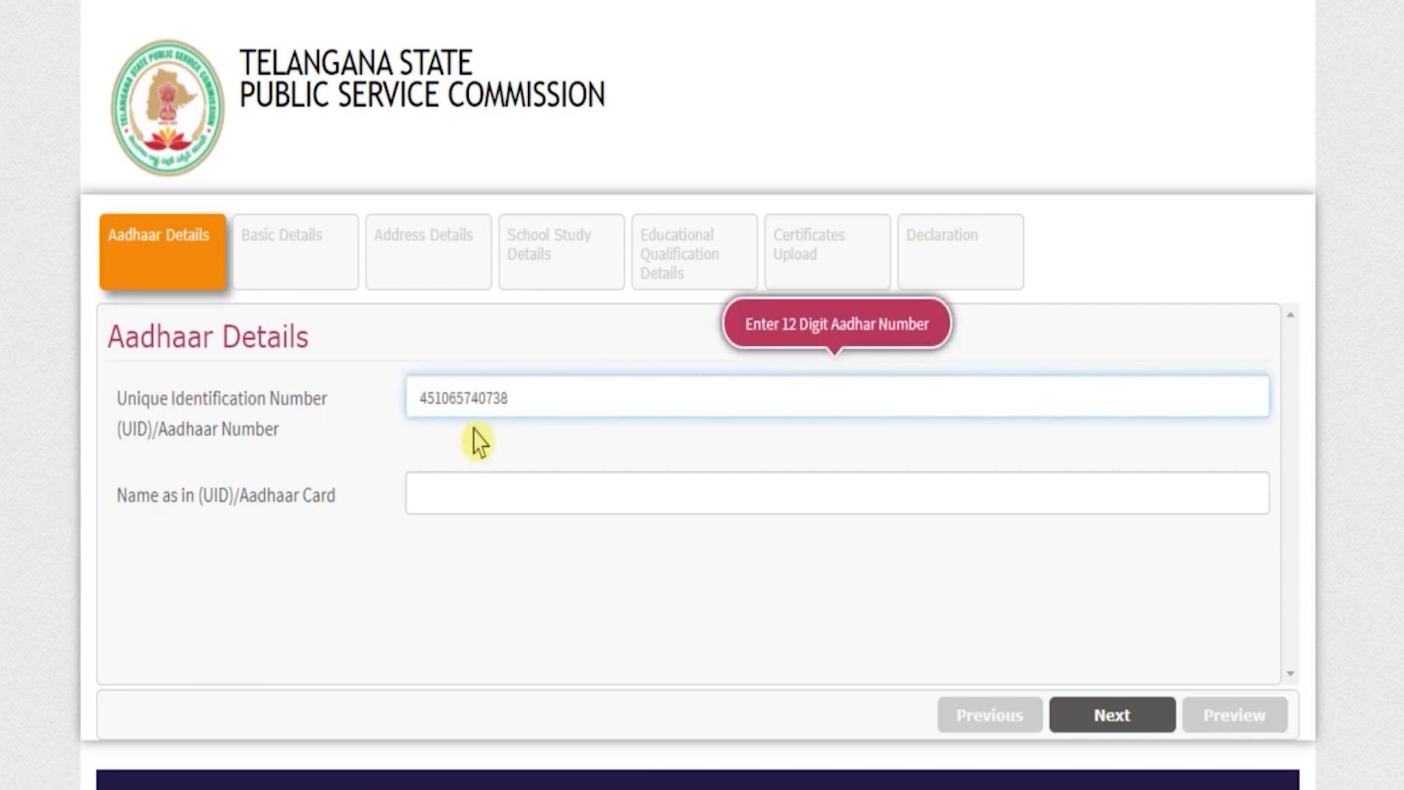
click(480, 486)
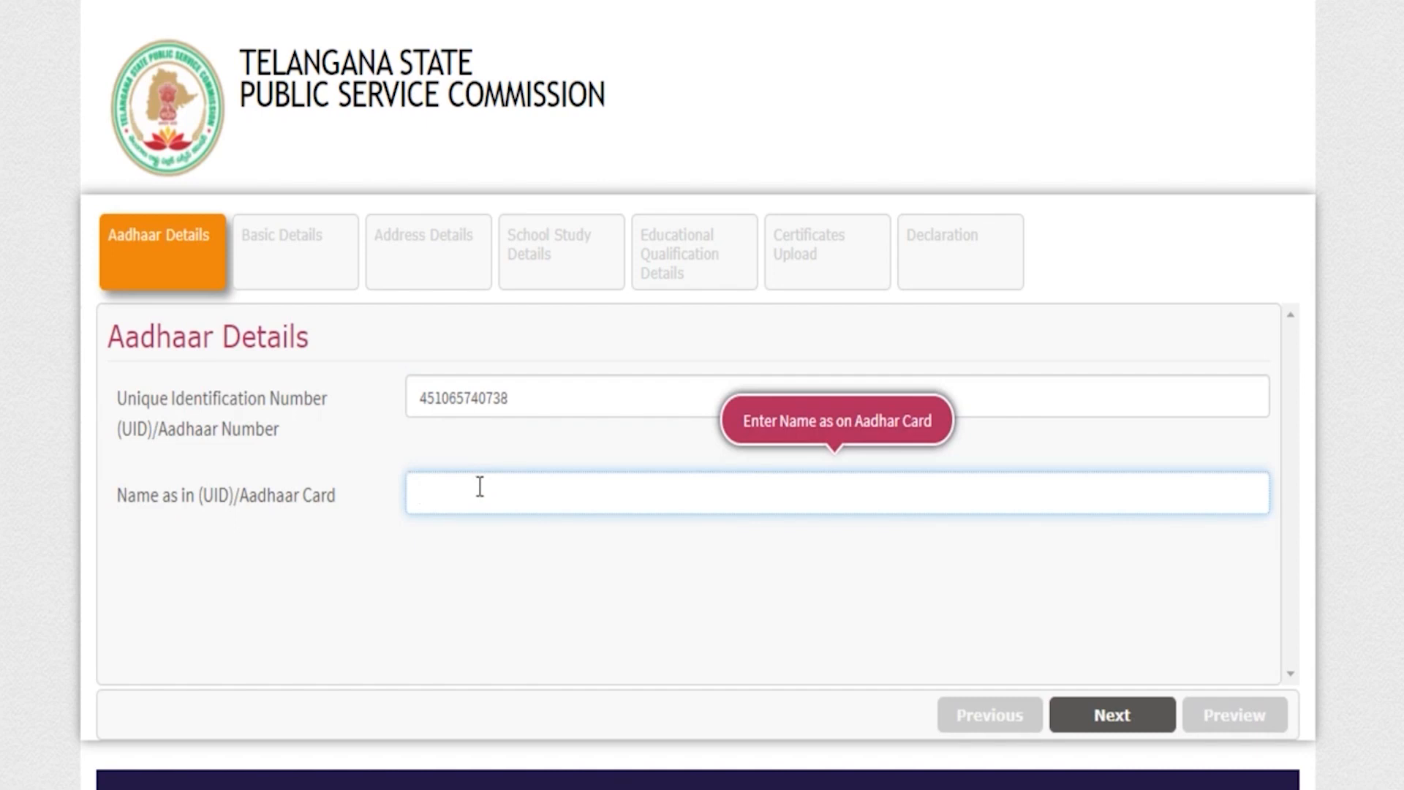
click(1108, 714)
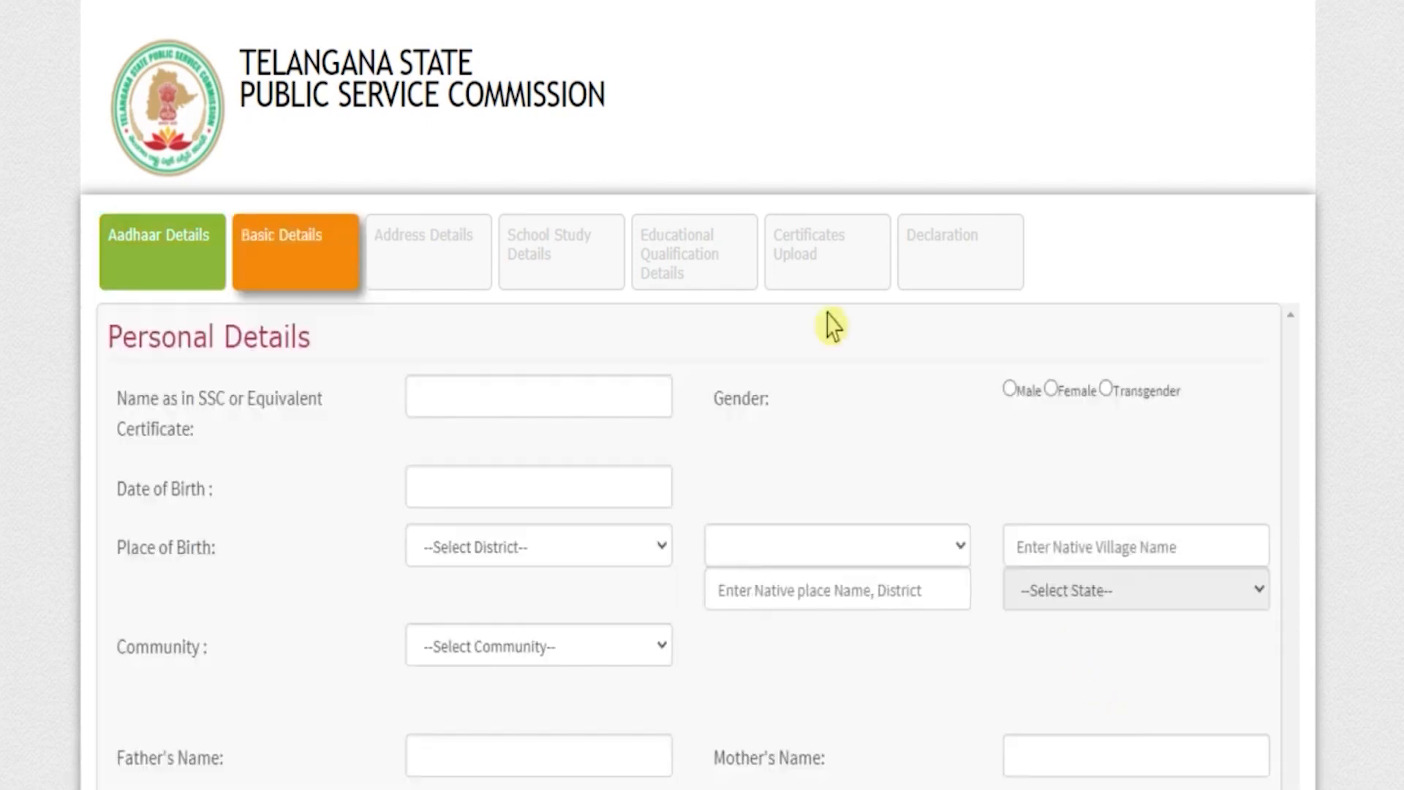
Enter the candidate's name as in the SSC certificate, set the gender to Male and fill in the date of birth.
drag(120, 338, 297, 351)
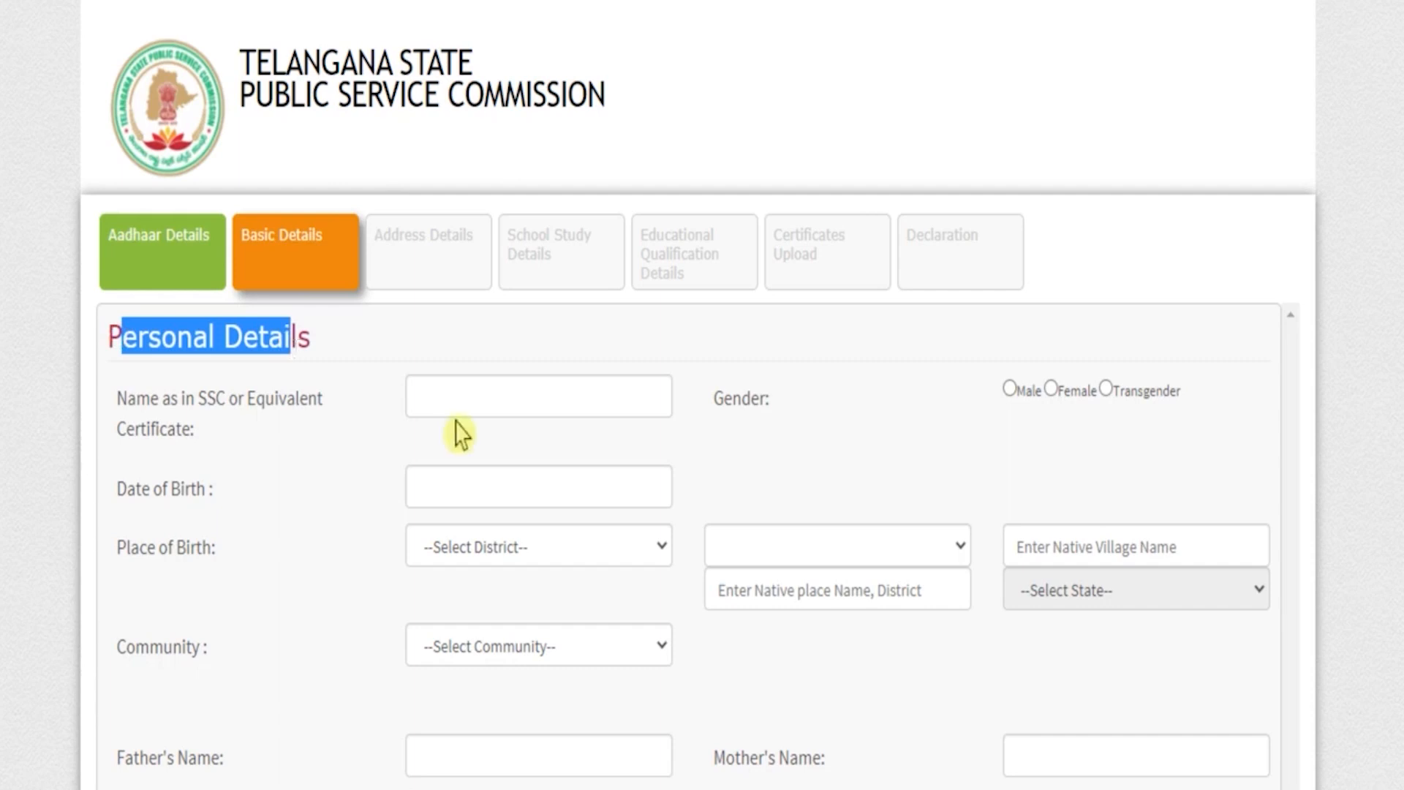
click(468, 398)
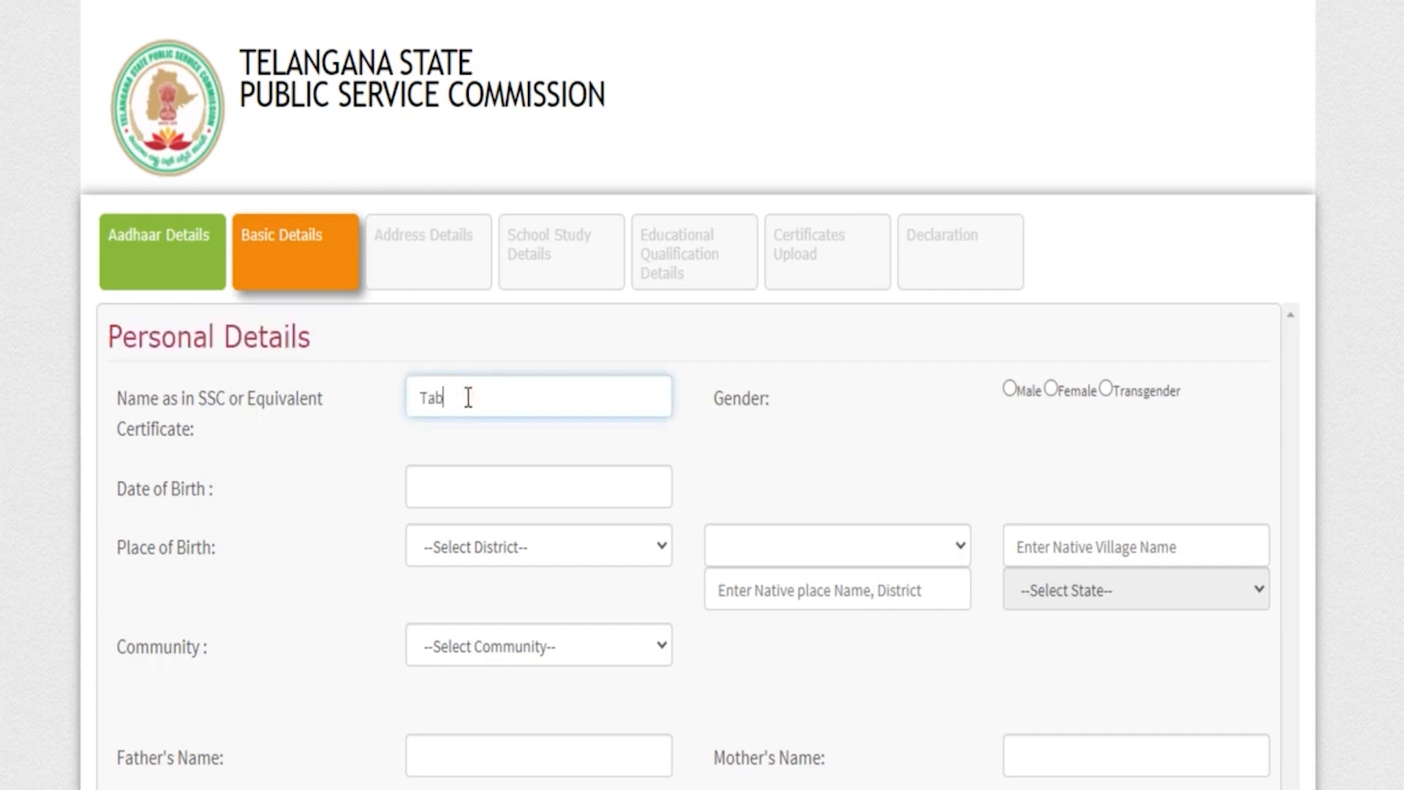
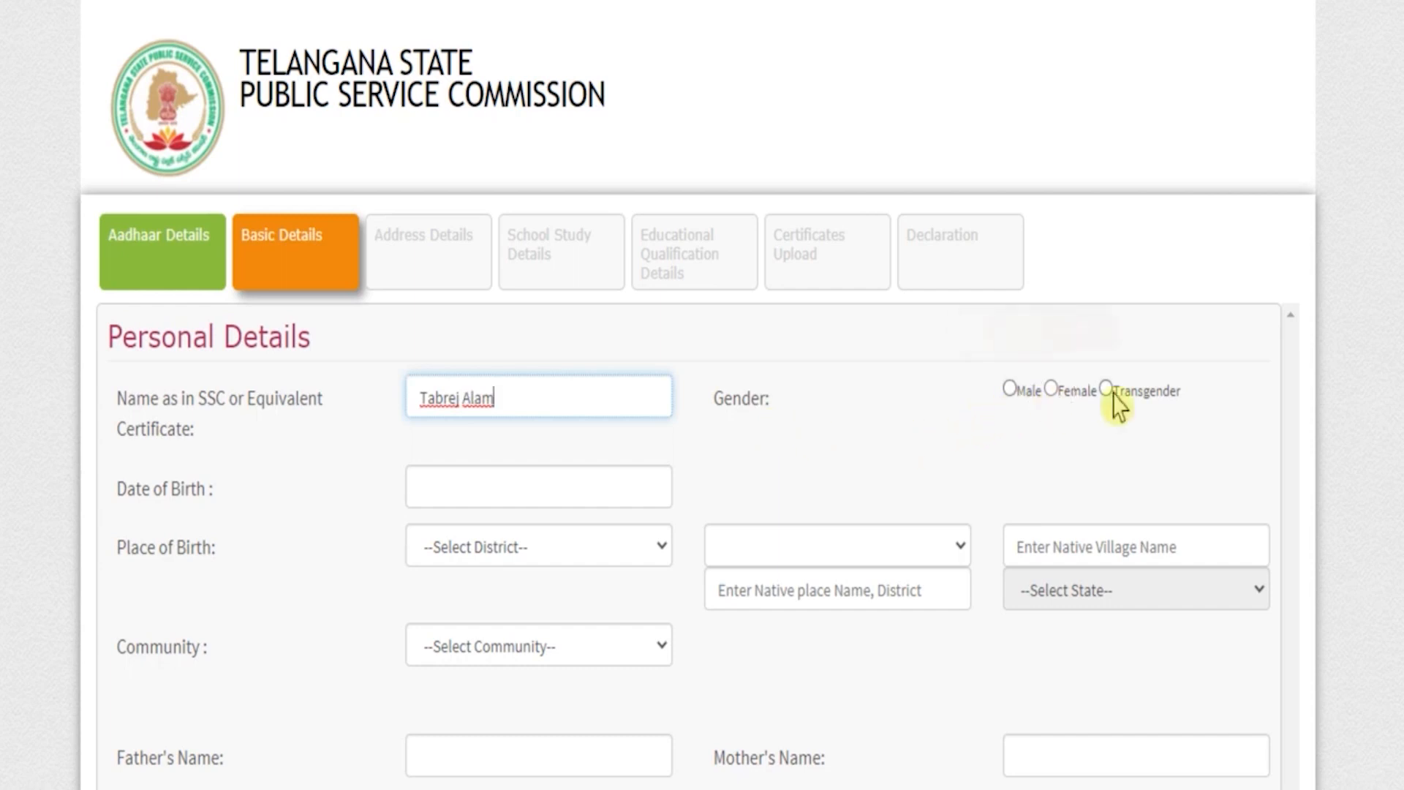
click(1009, 388)
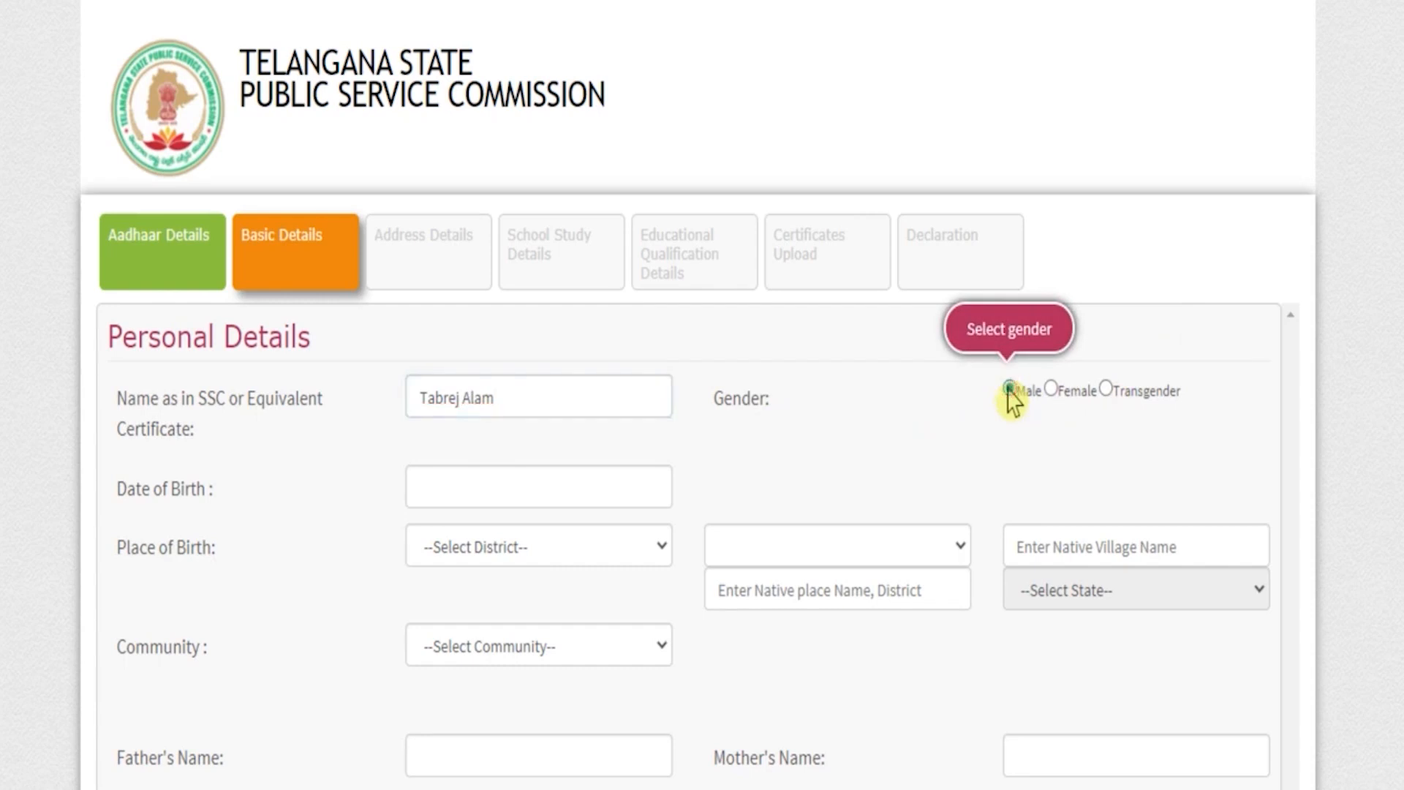
click(469, 488)
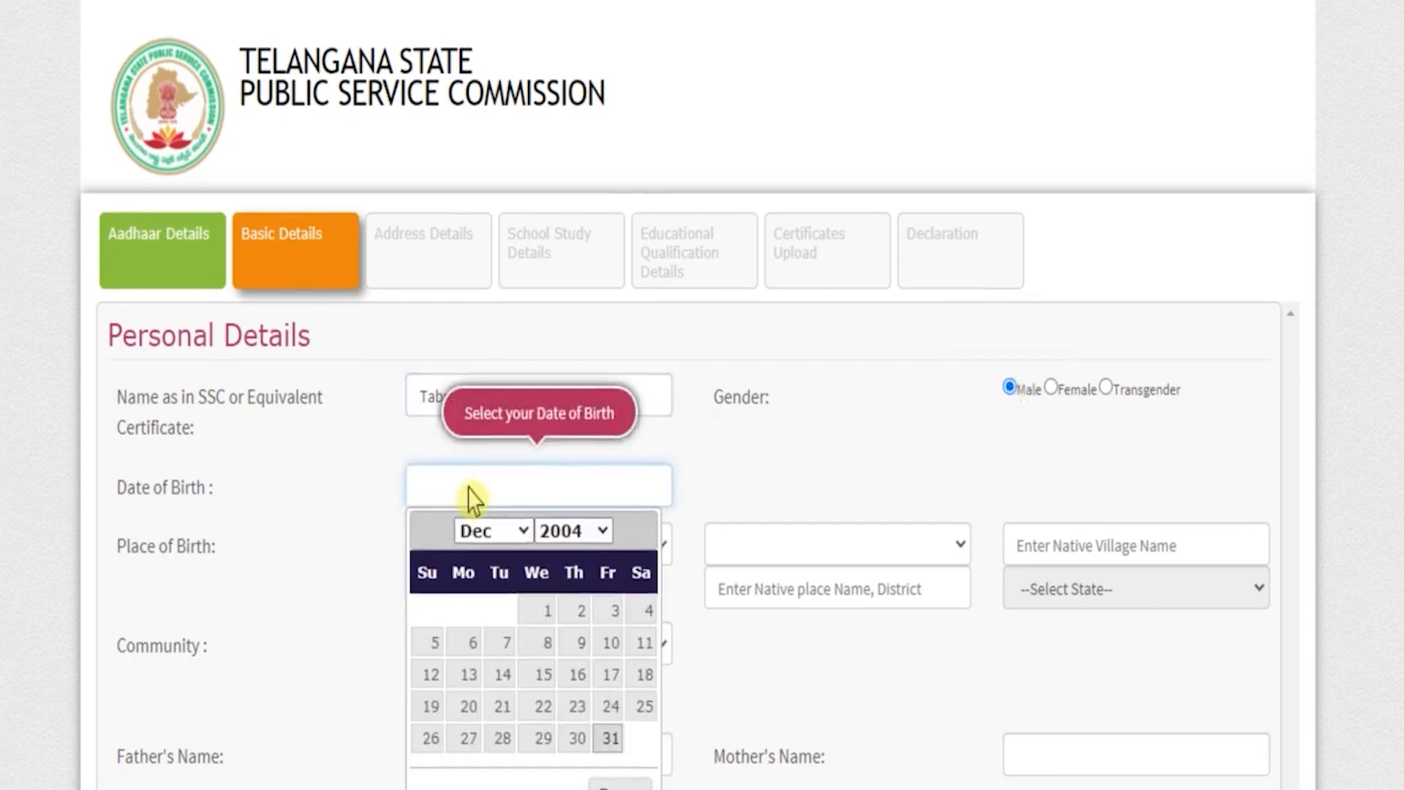
scroll(470, 488, down, 3)
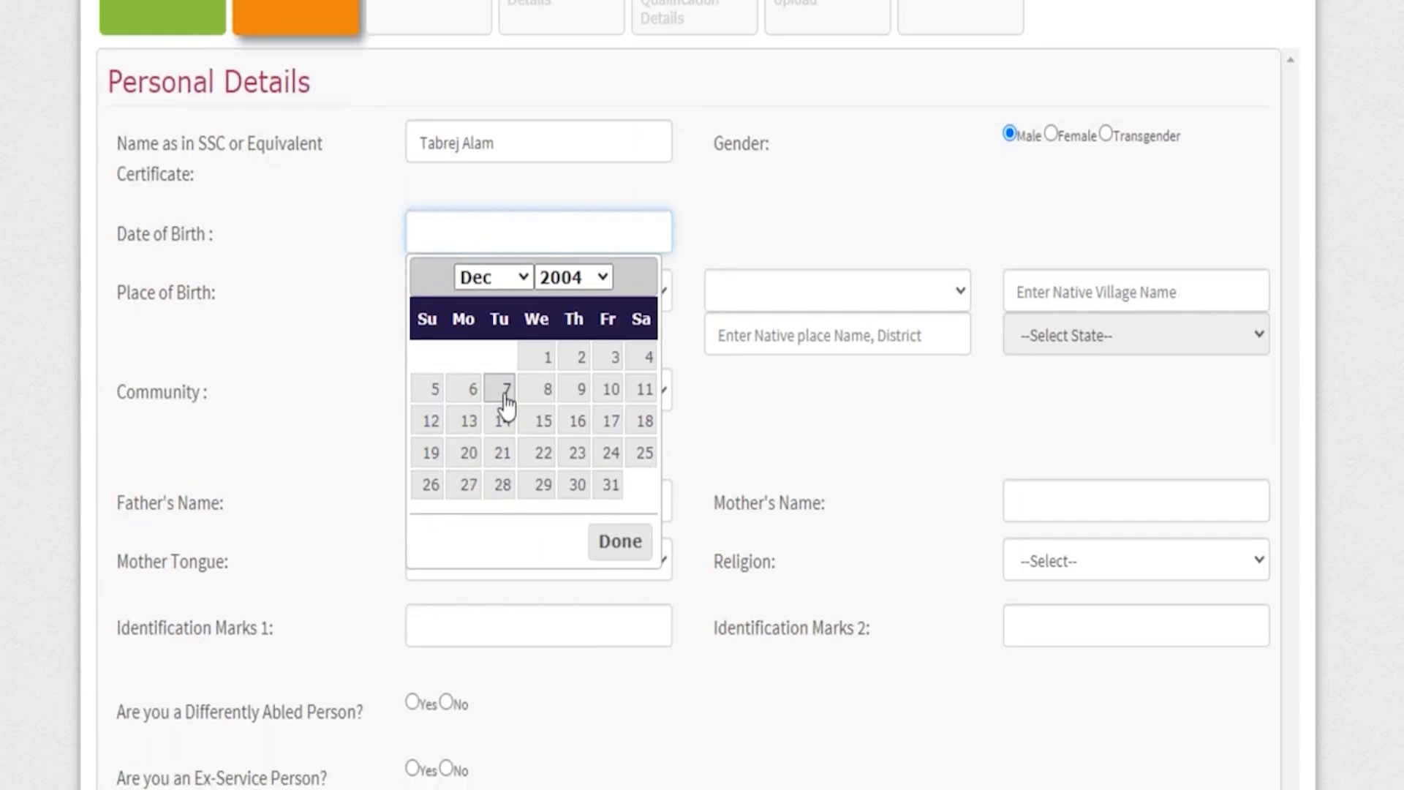
Set the place of birth to Other than Telangana State, with native place Saharanpur and state Uttar Pradesh.
drag(126, 293, 219, 298)
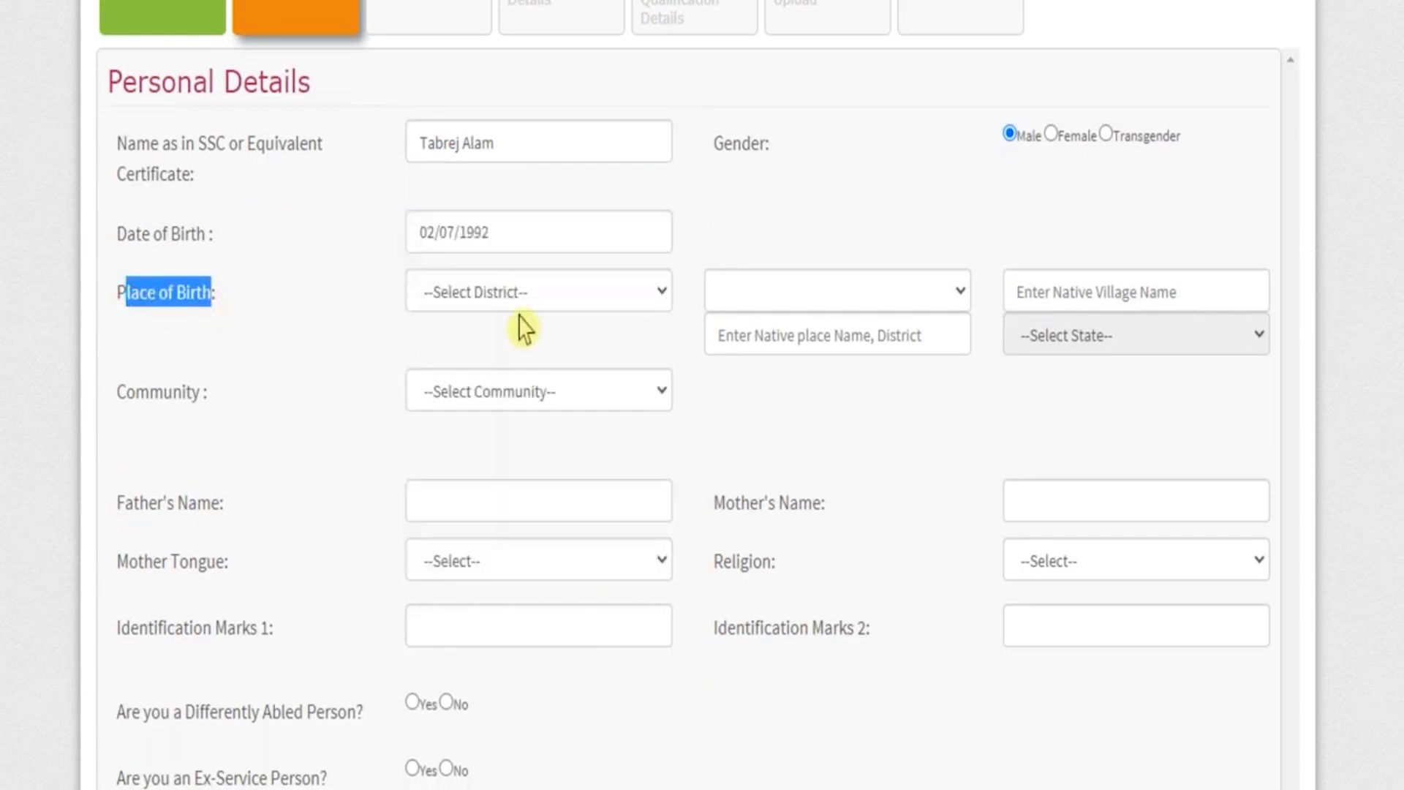
click(521, 303)
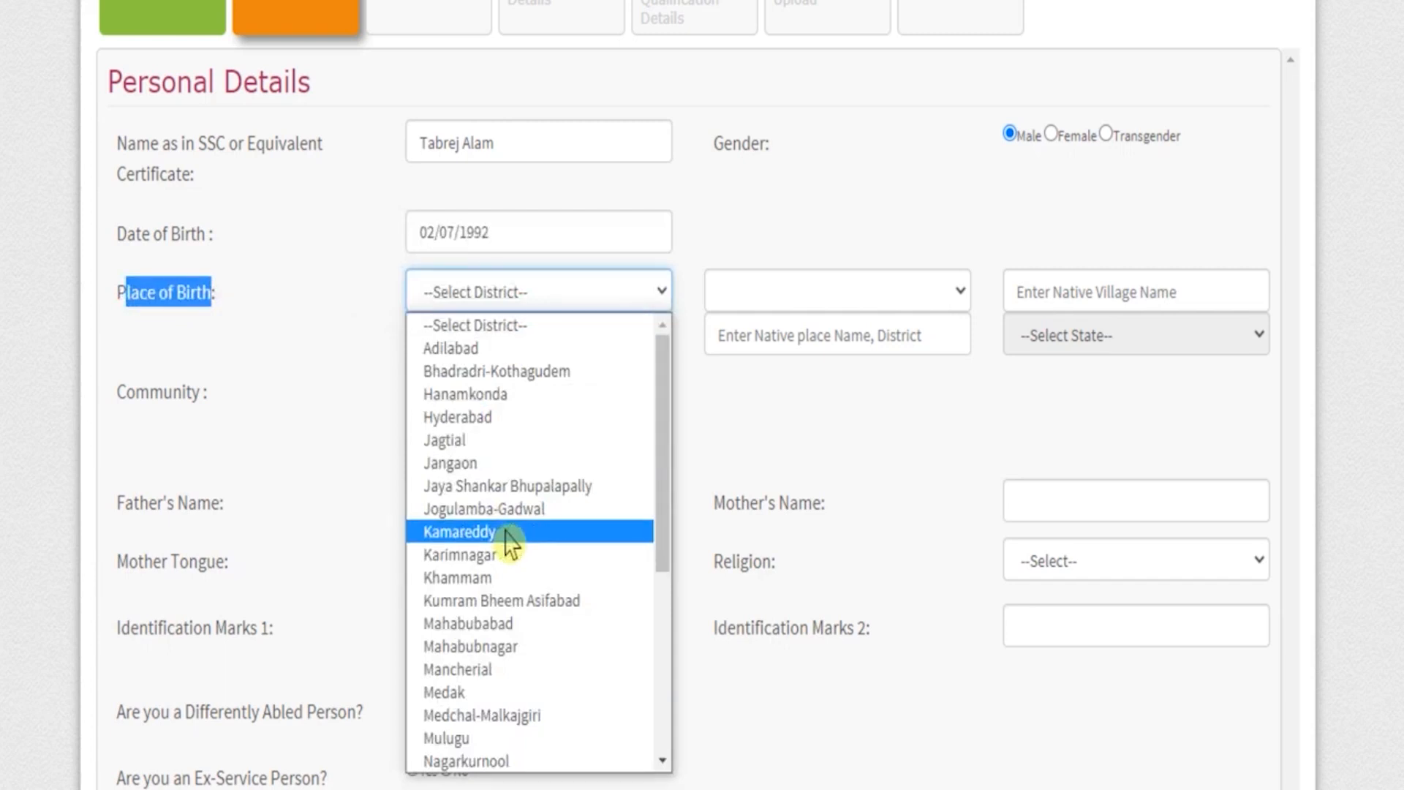
scroll(512, 545, down, 5)
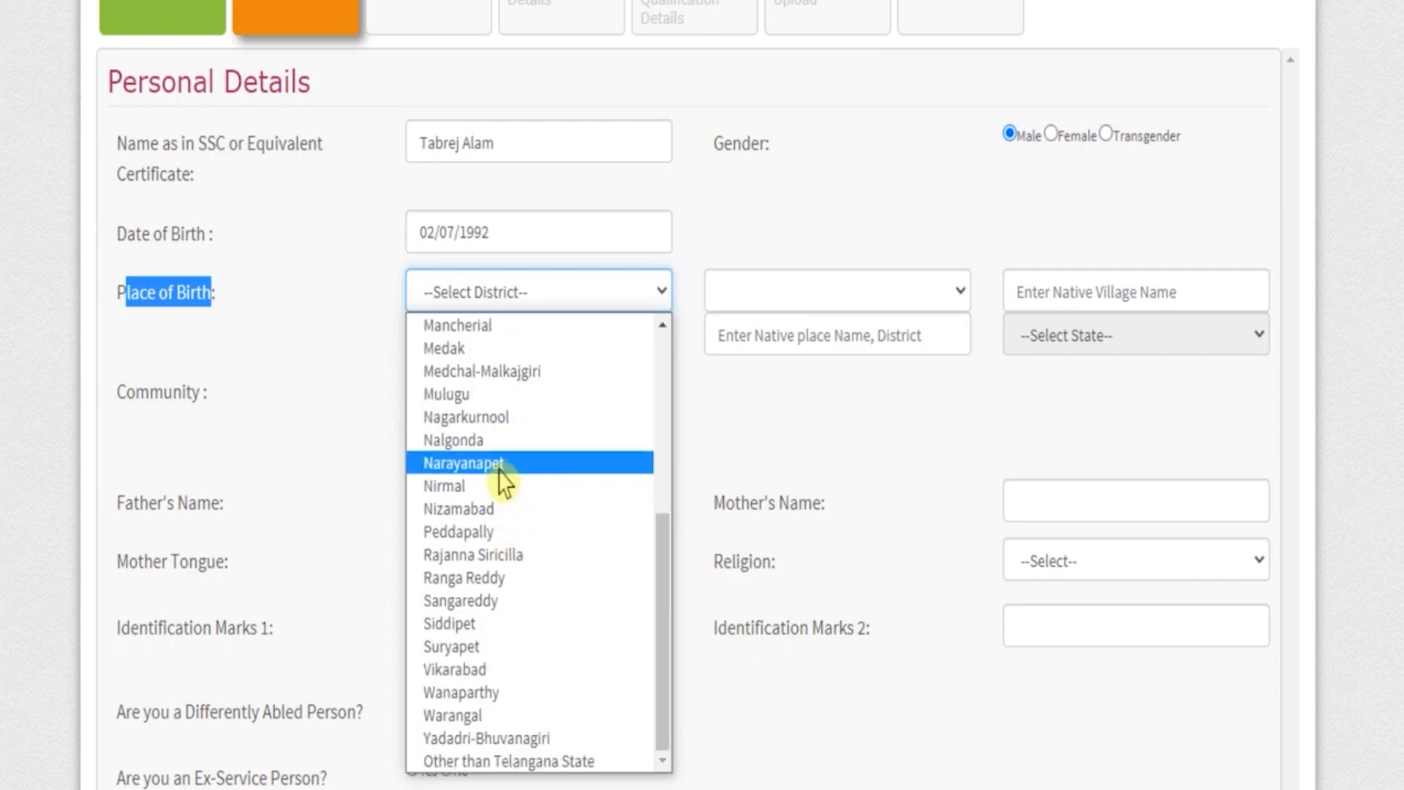
click(517, 761)
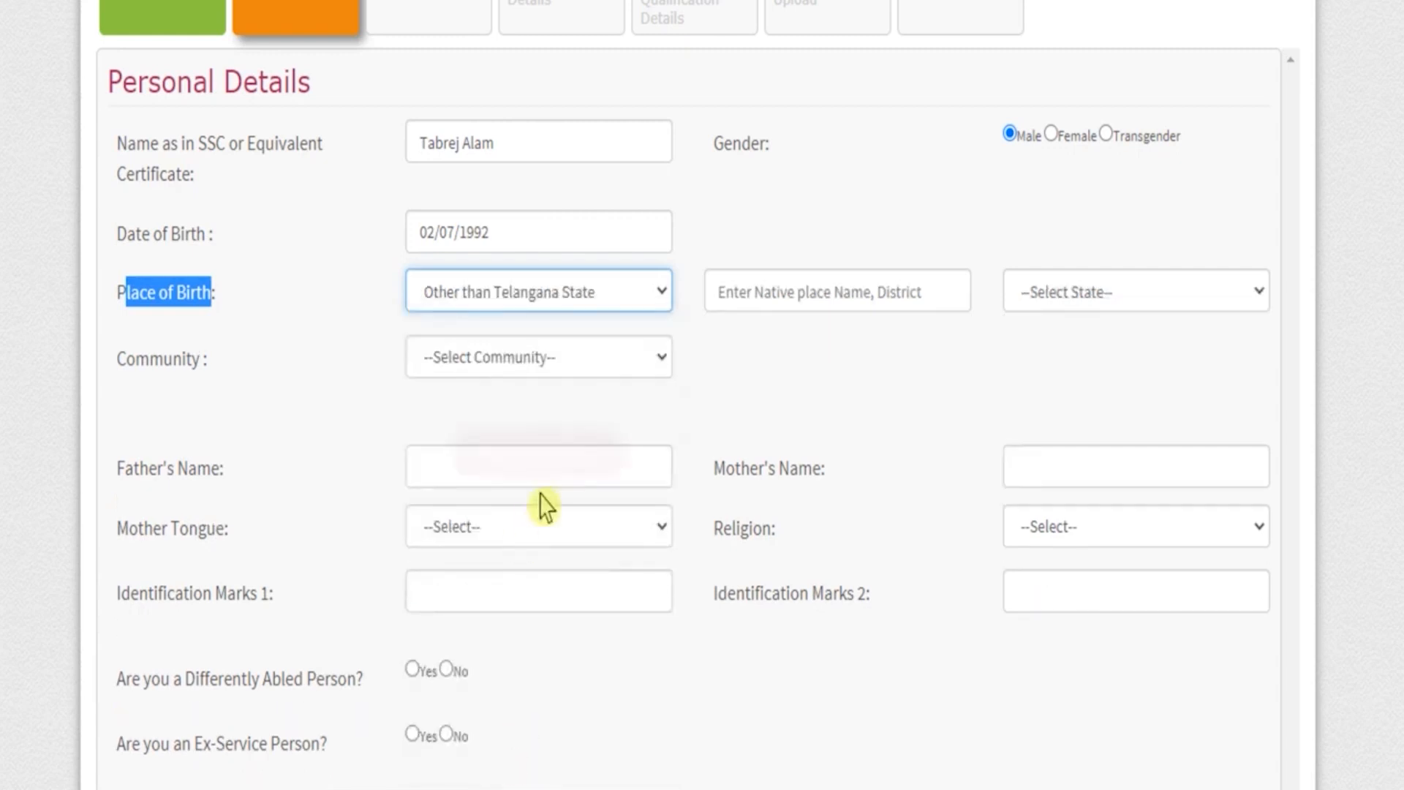
click(766, 299)
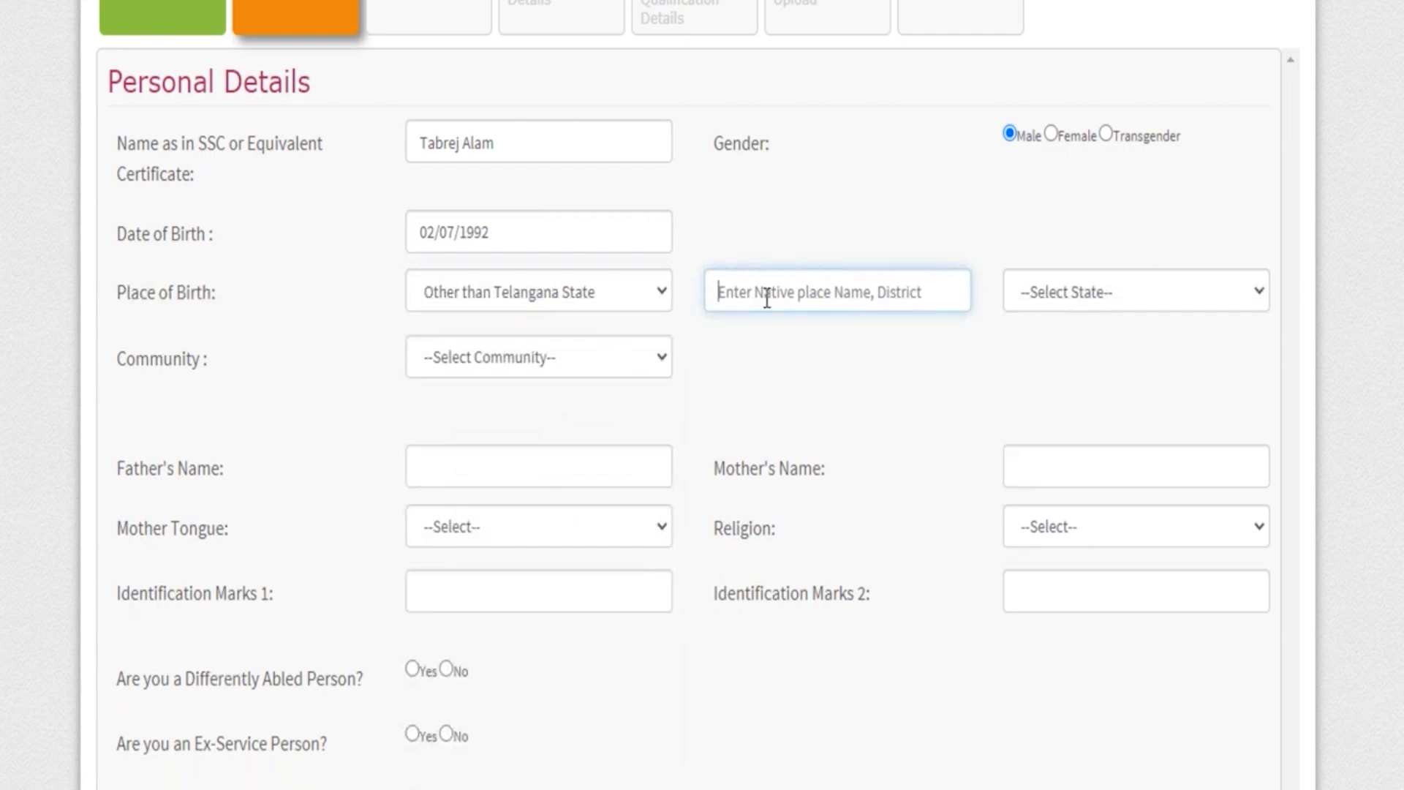
text(Saharanpur)
click(1167, 318)
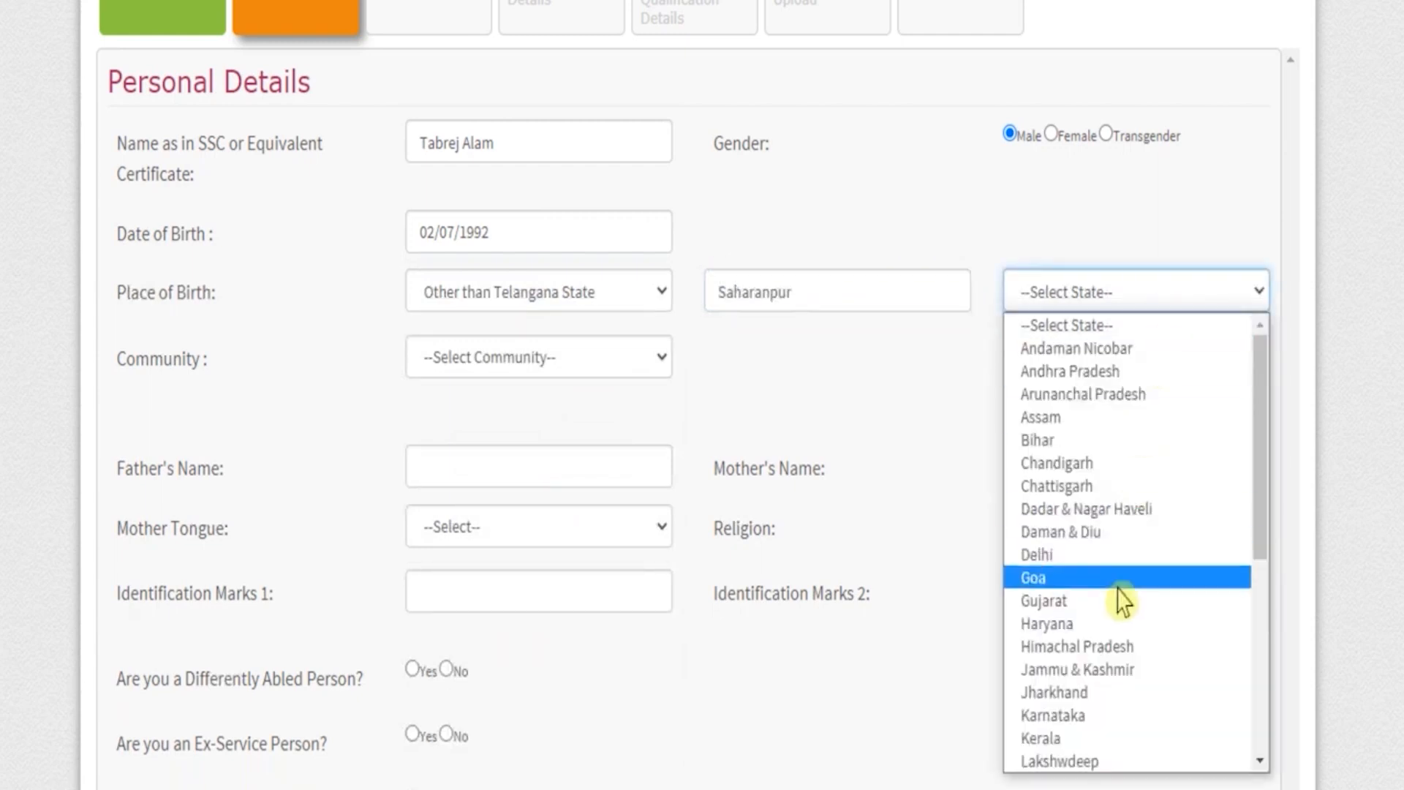
key(u)
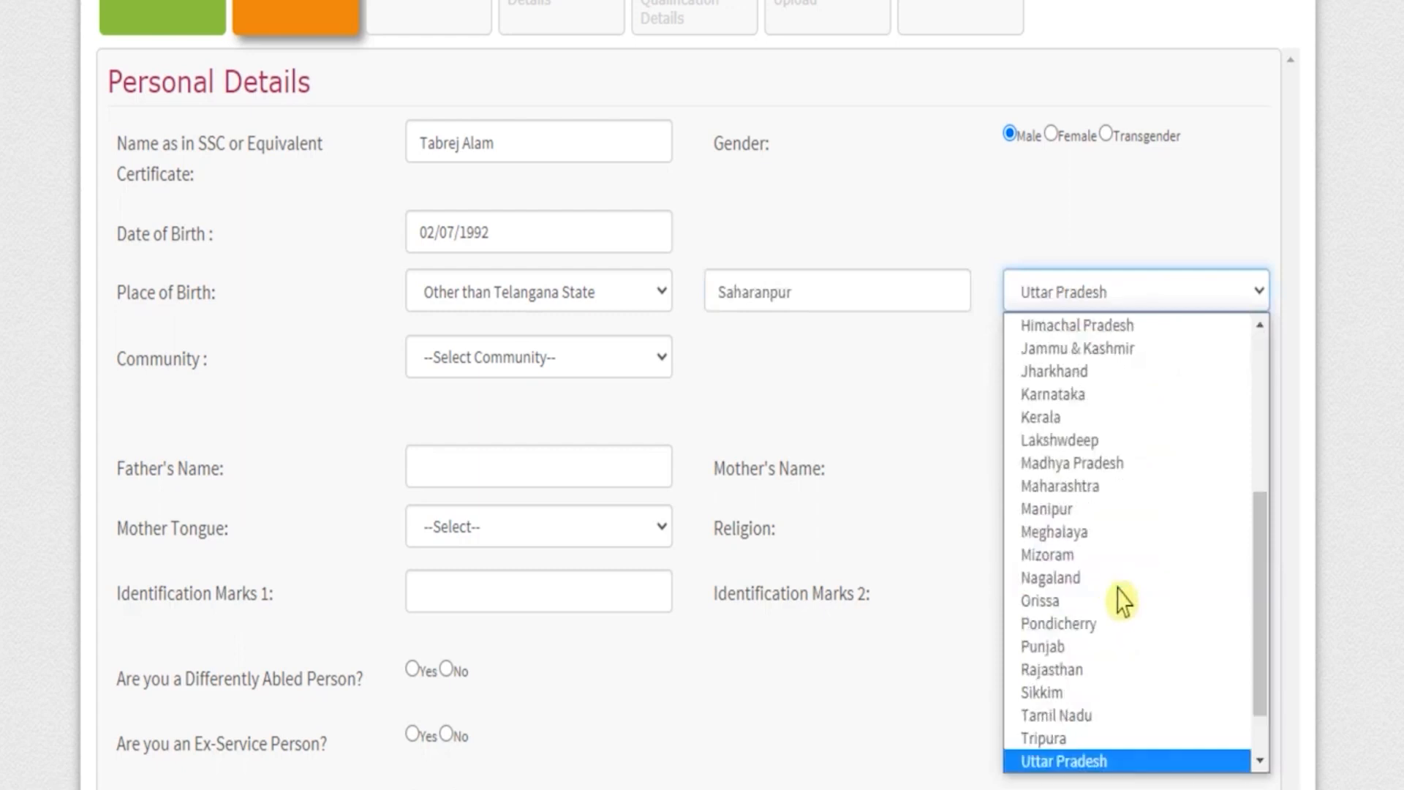
click(1089, 763)
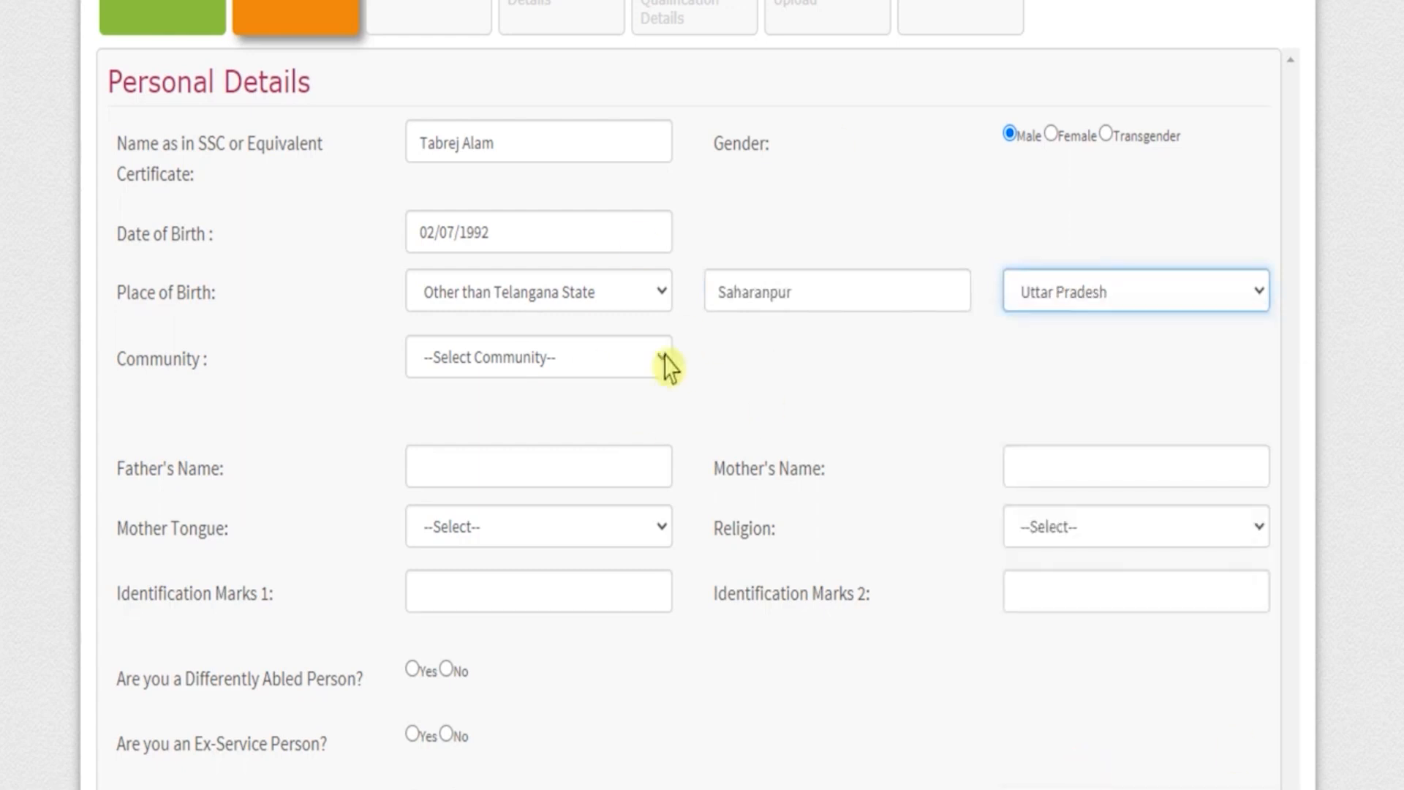
Set the community to ST and answer No to belonging to an agency area.
click(508, 357)
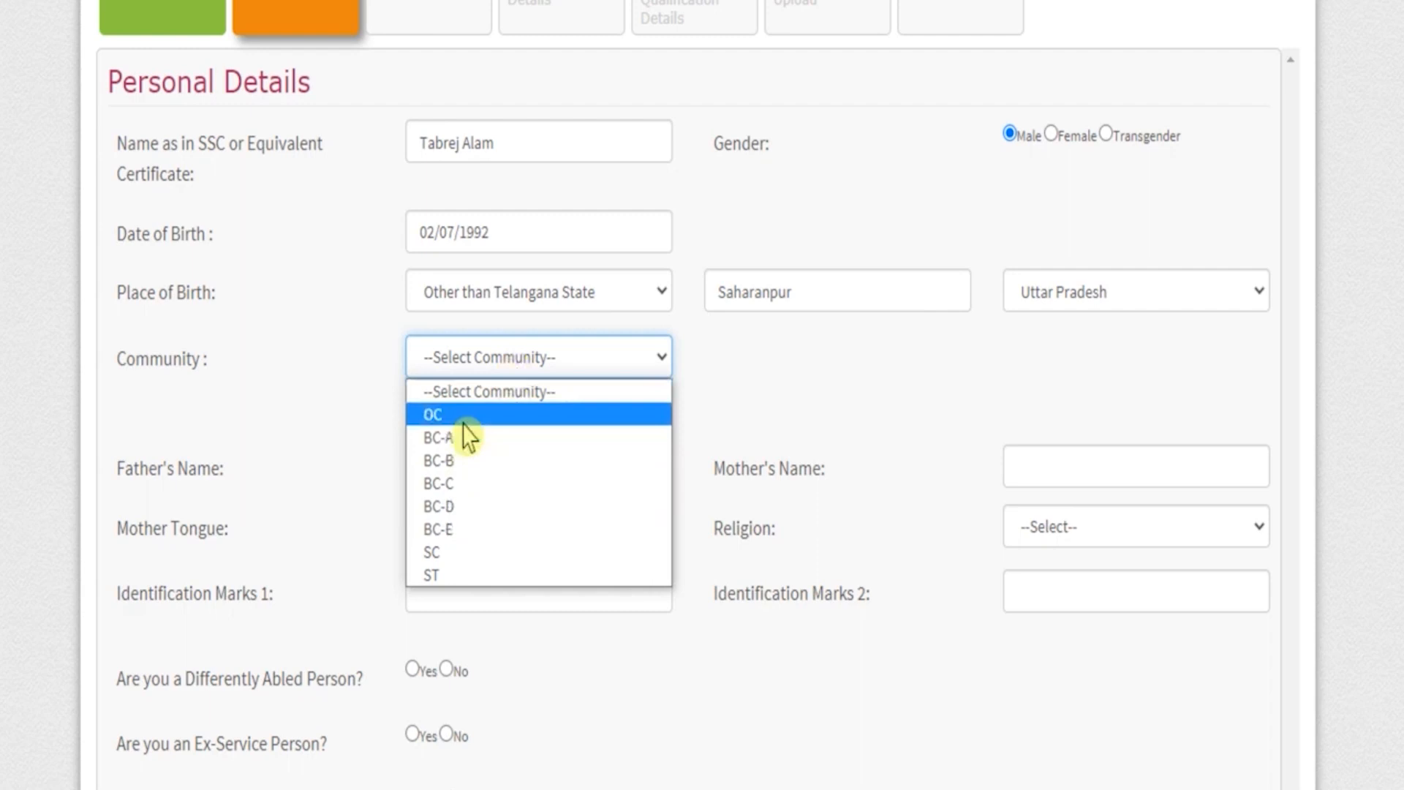
click(464, 422)
click(536, 365)
click(450, 575)
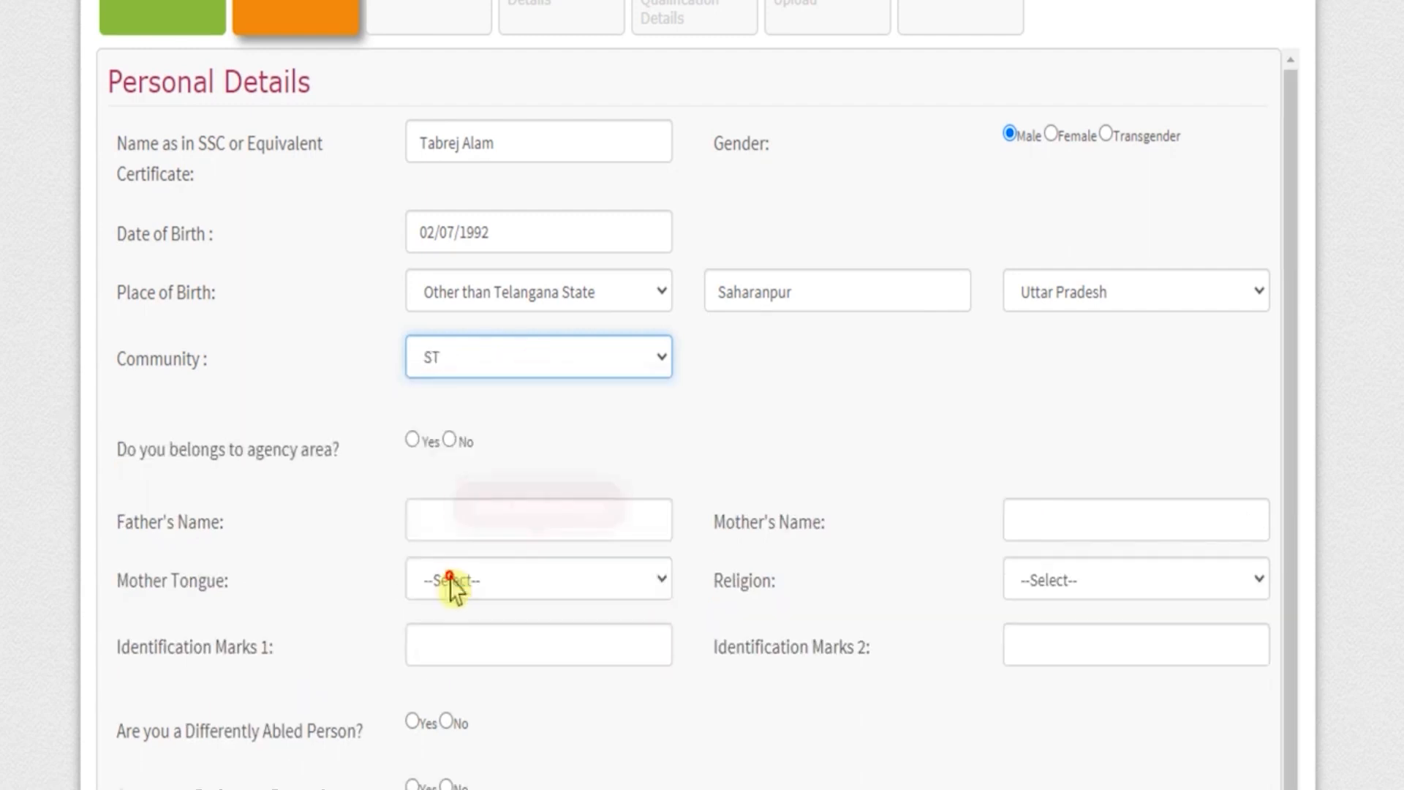
scroll(146, 439, down, 1)
drag(132, 432, 314, 438)
click(450, 422)
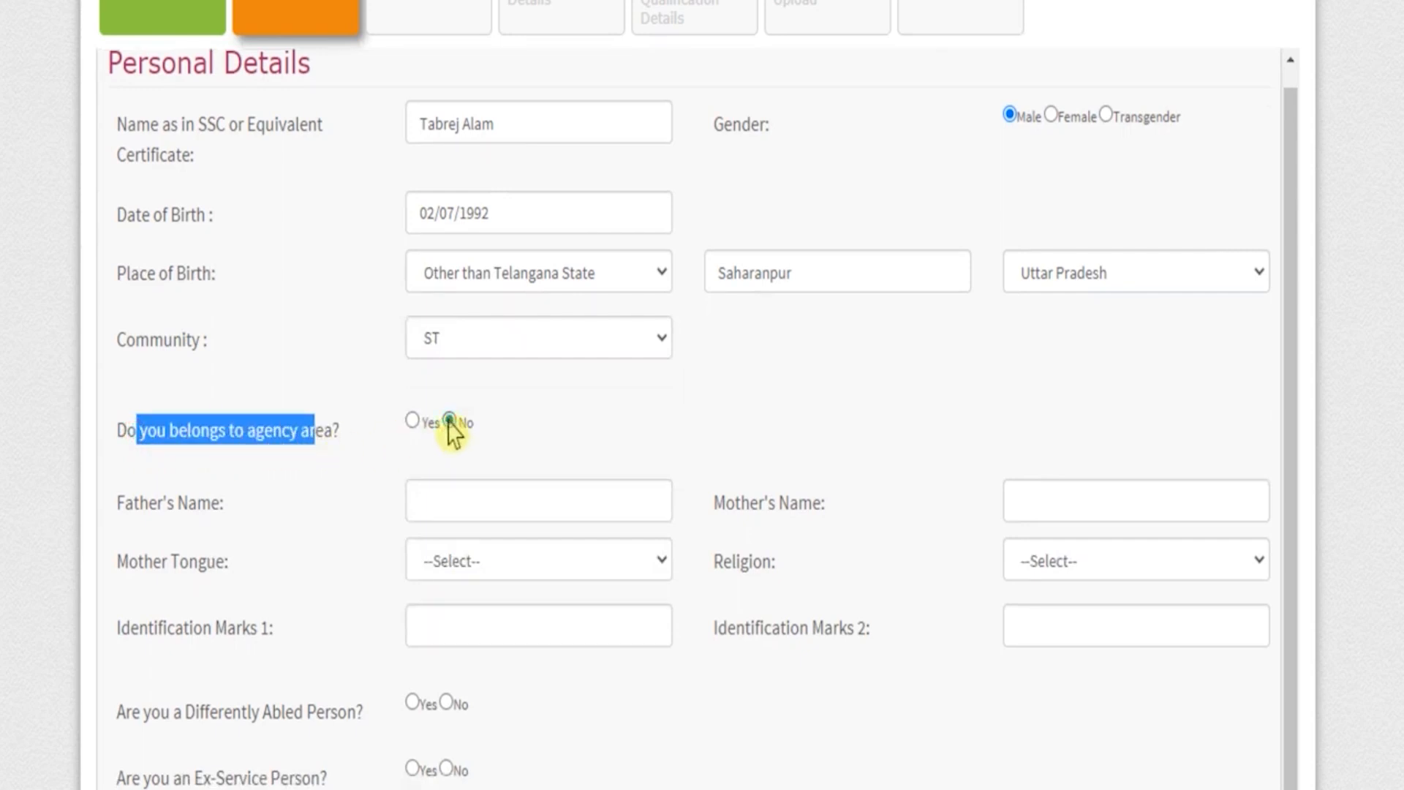
Fill in the father's name and the mother's name in the personal details.
click(494, 499)
text(KHURSHEED)
click(1072, 504)
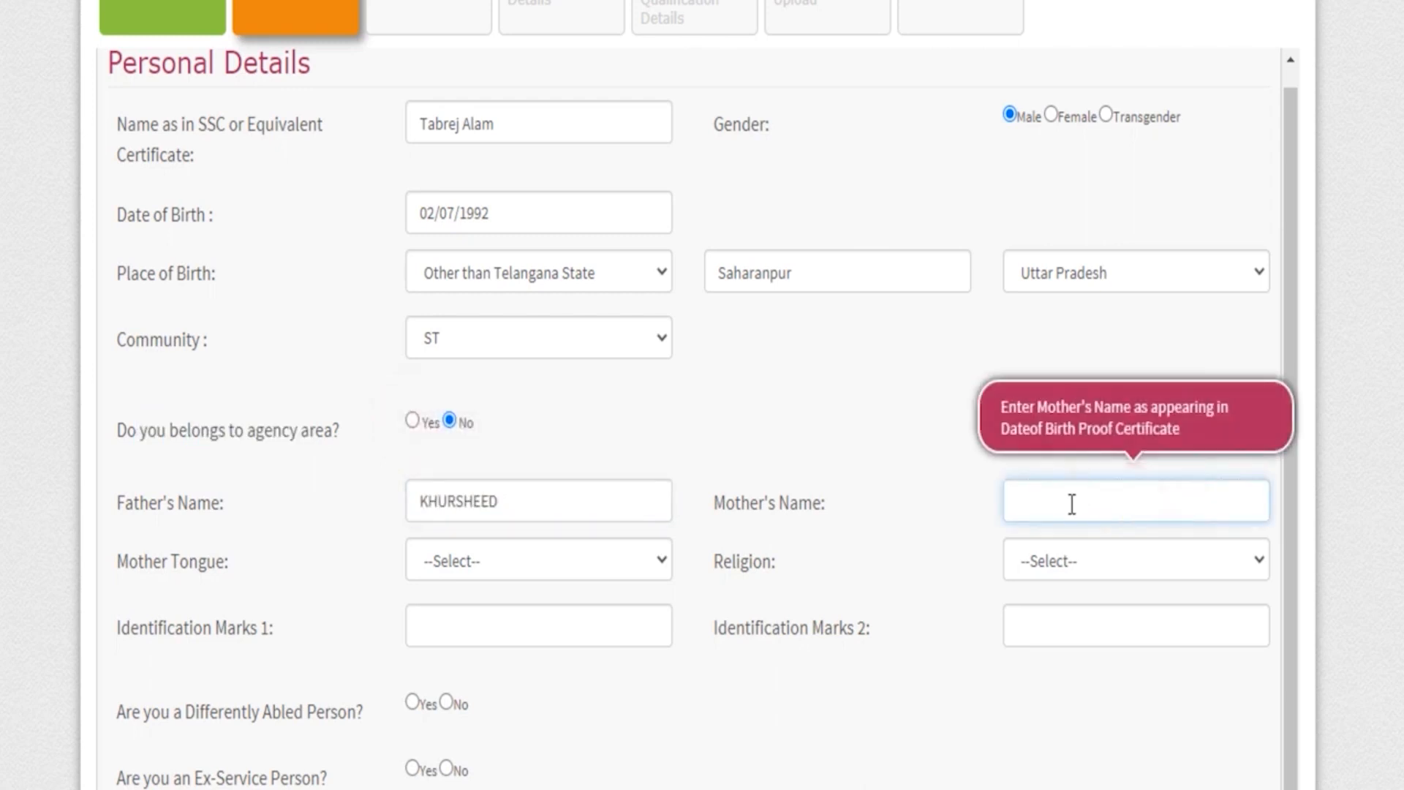
text(GULSHANA)
Set the mother tongue to Hindi and religion to Muslim, and enter the identification marks MOLL ON NECK and MOLL ON STOMACH.
click(486, 574)
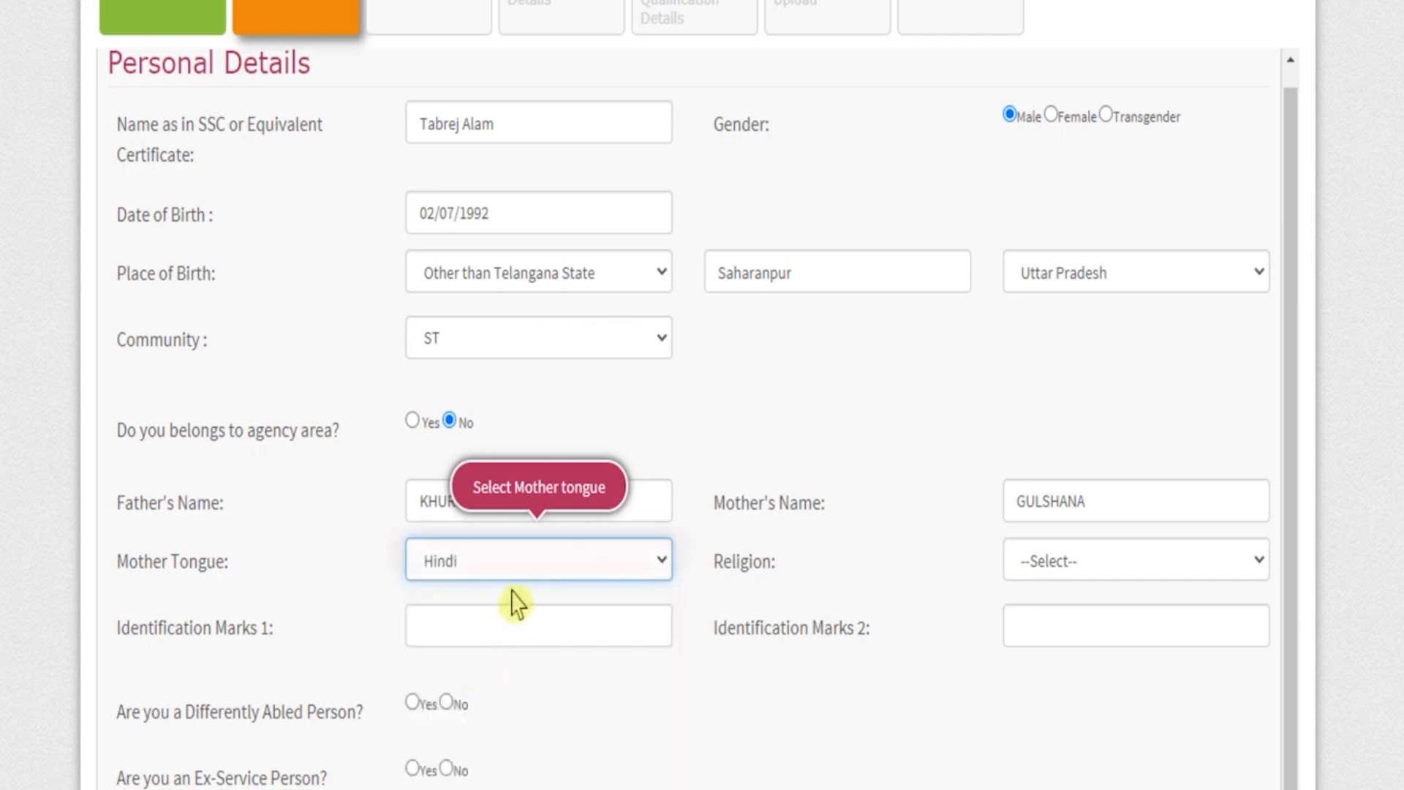
click(1073, 577)
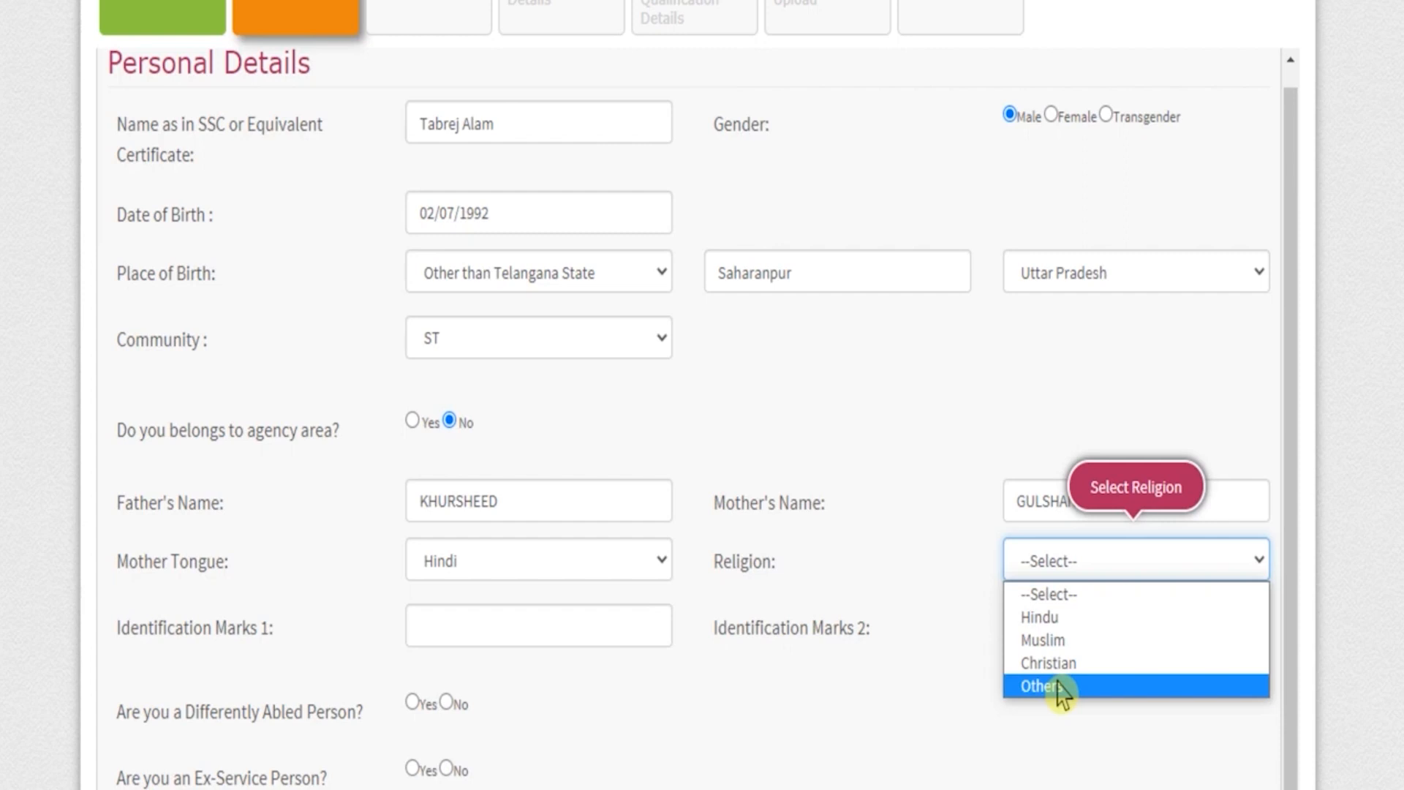
click(1053, 640)
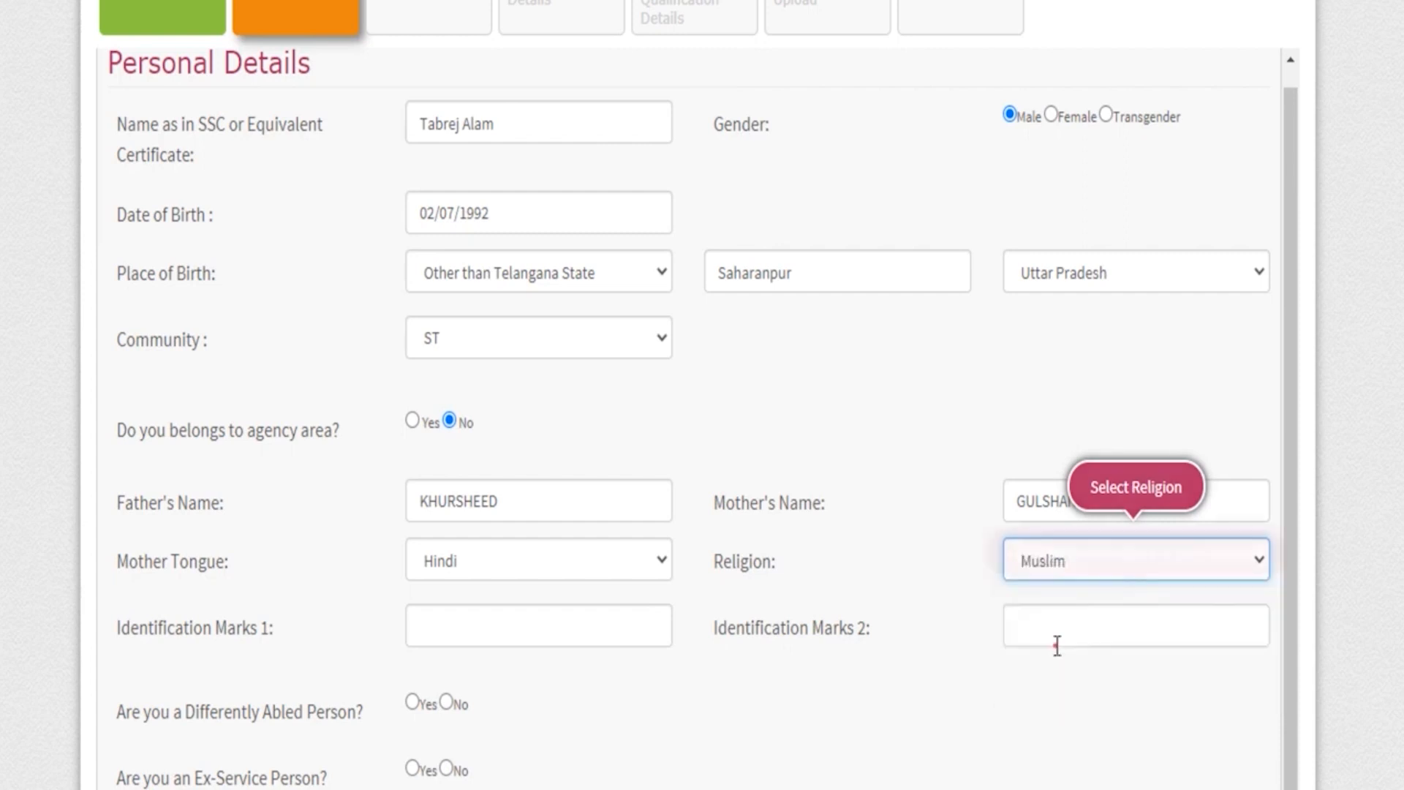
click(469, 626)
Answer No to the differently abled person, ex-service person and sports reservation questions.
scroll(466, 624, down, 3)
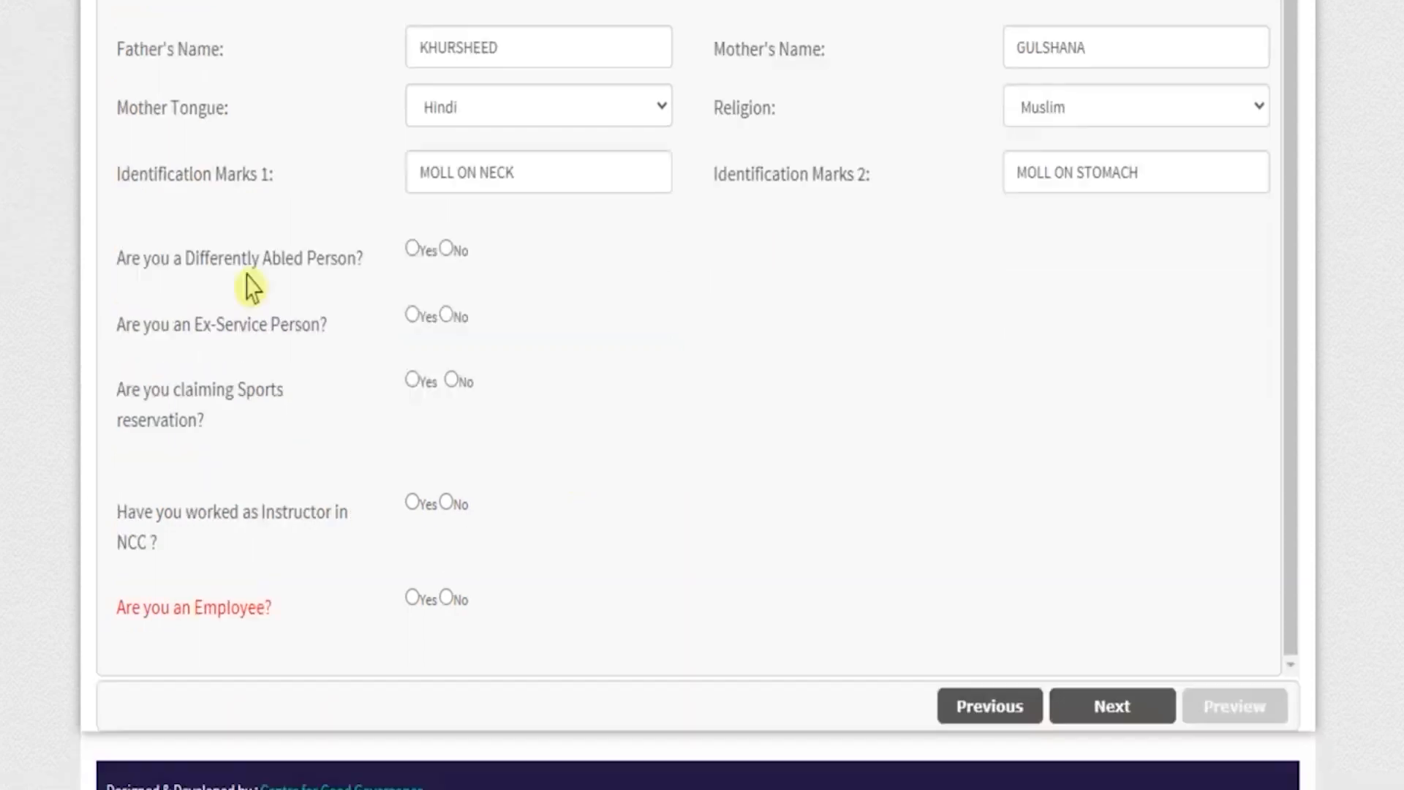
drag(139, 259, 332, 262)
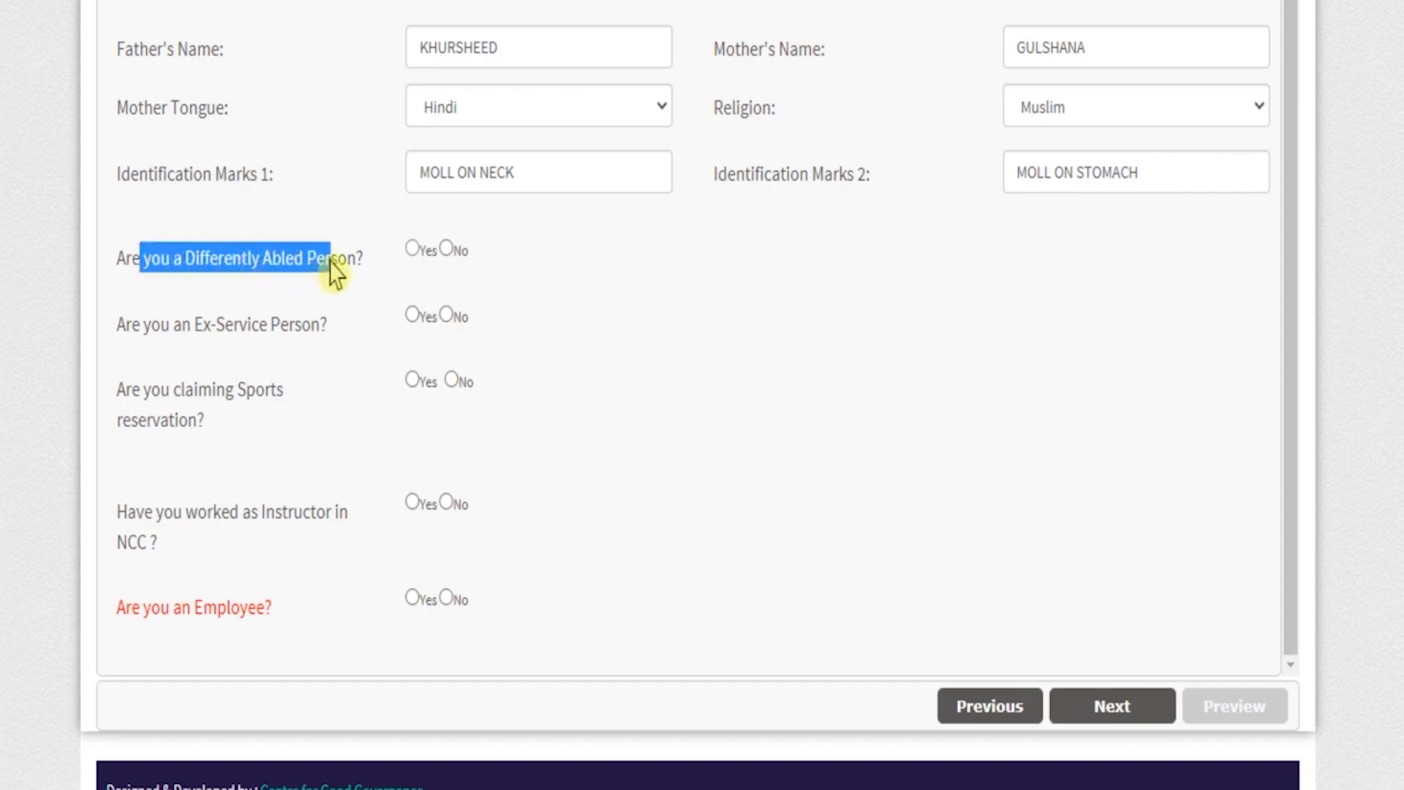
click(446, 250)
drag(192, 325, 284, 327)
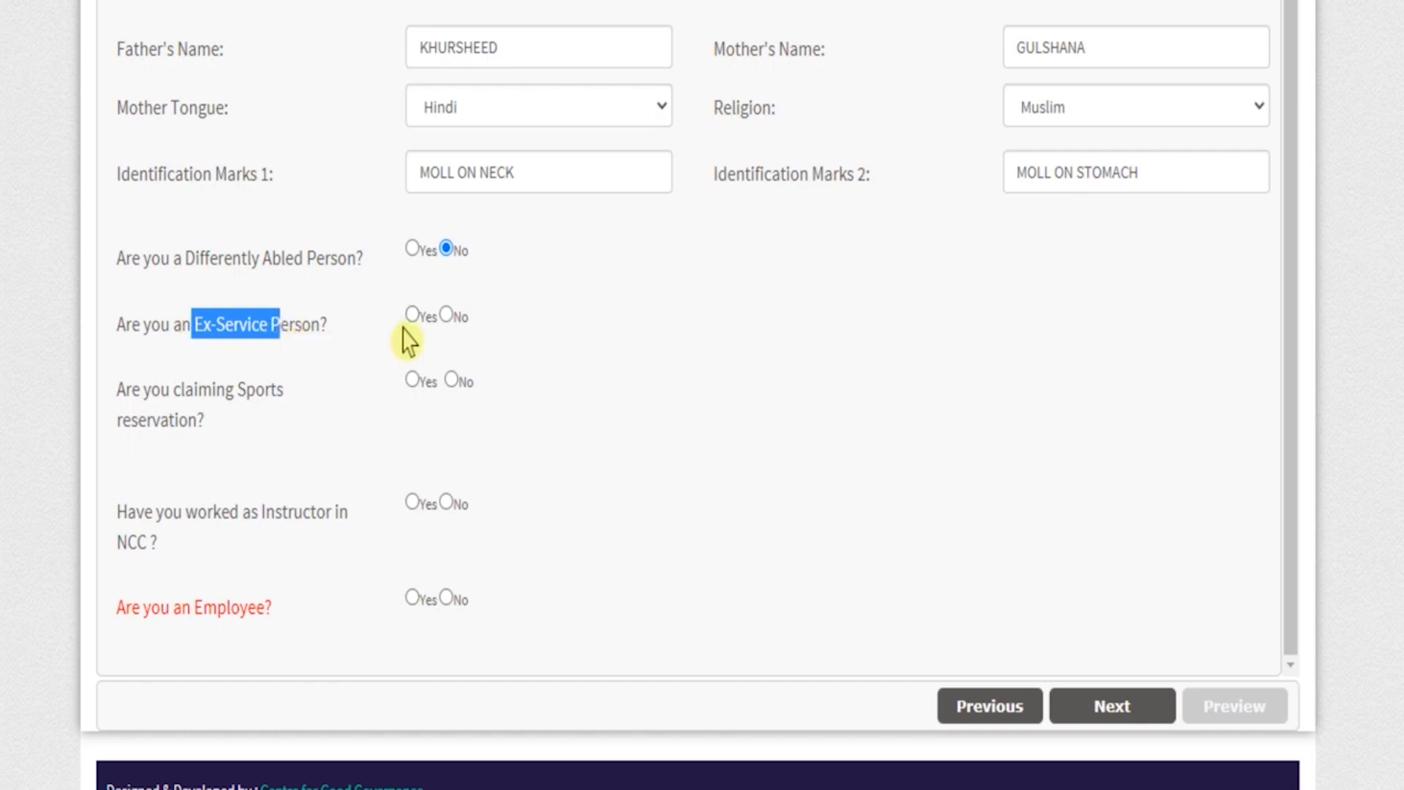
click(447, 316)
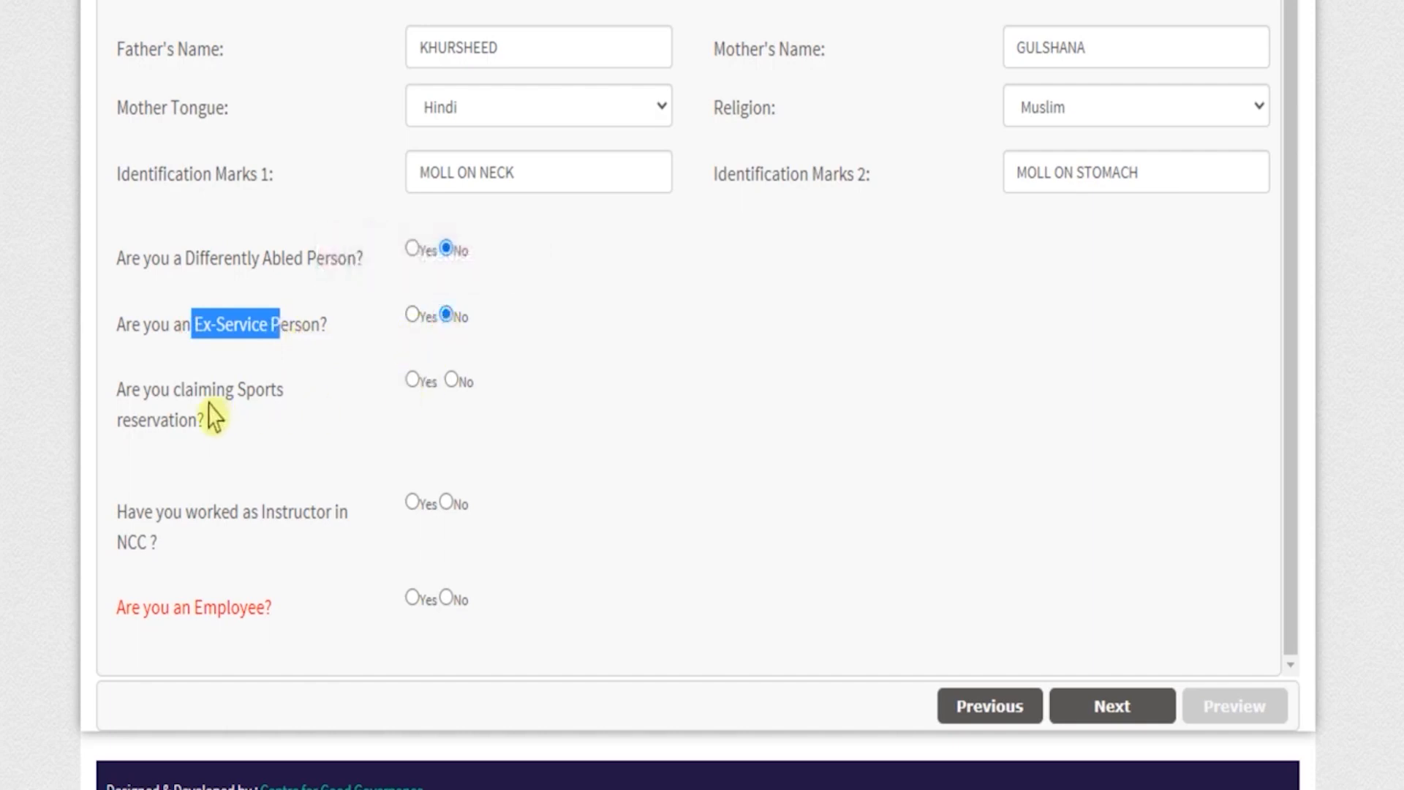
drag(152, 390, 234, 390)
click(413, 378)
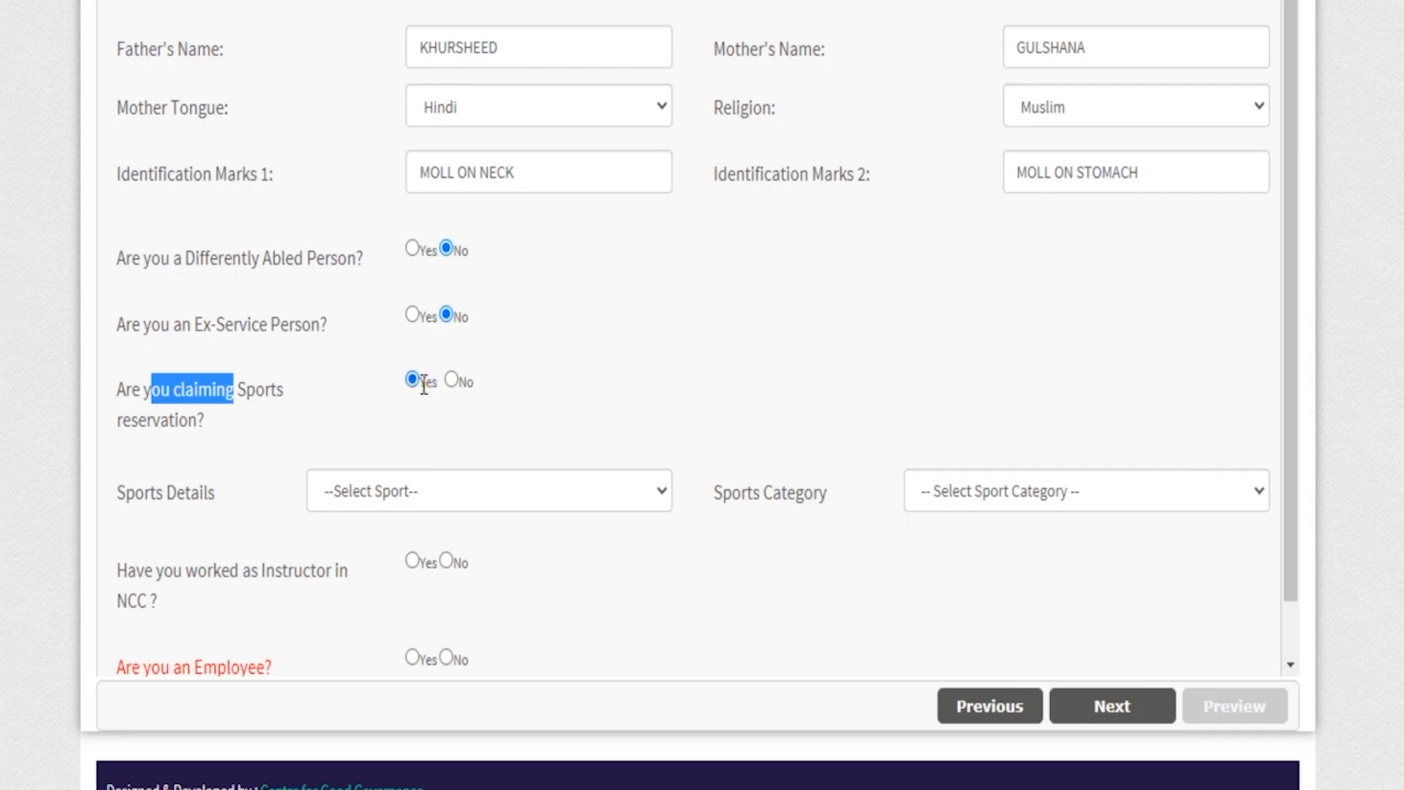
click(451, 381)
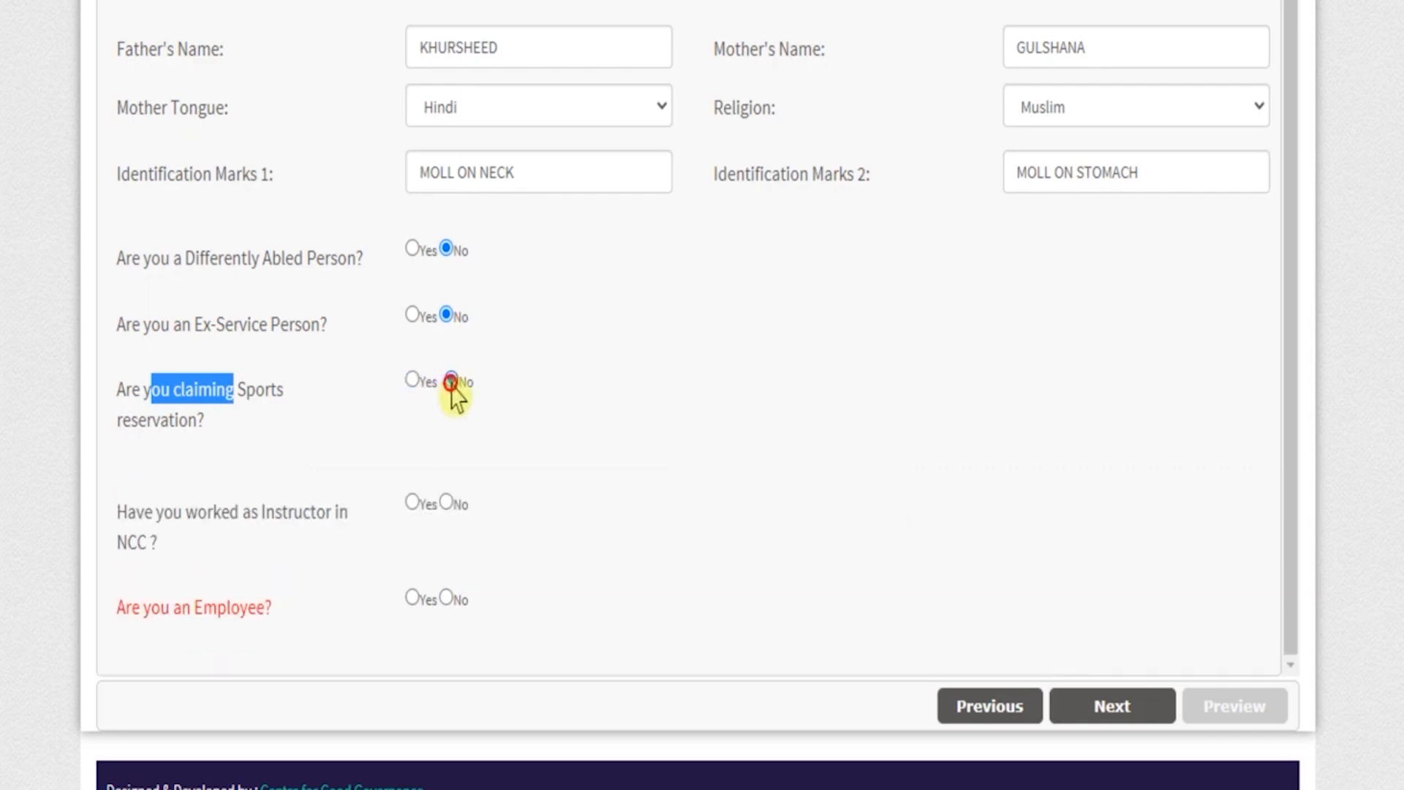
Answer No to having worked as an NCC instructor and to being an employee, and proceed to Address Details.
drag(186, 512, 288, 514)
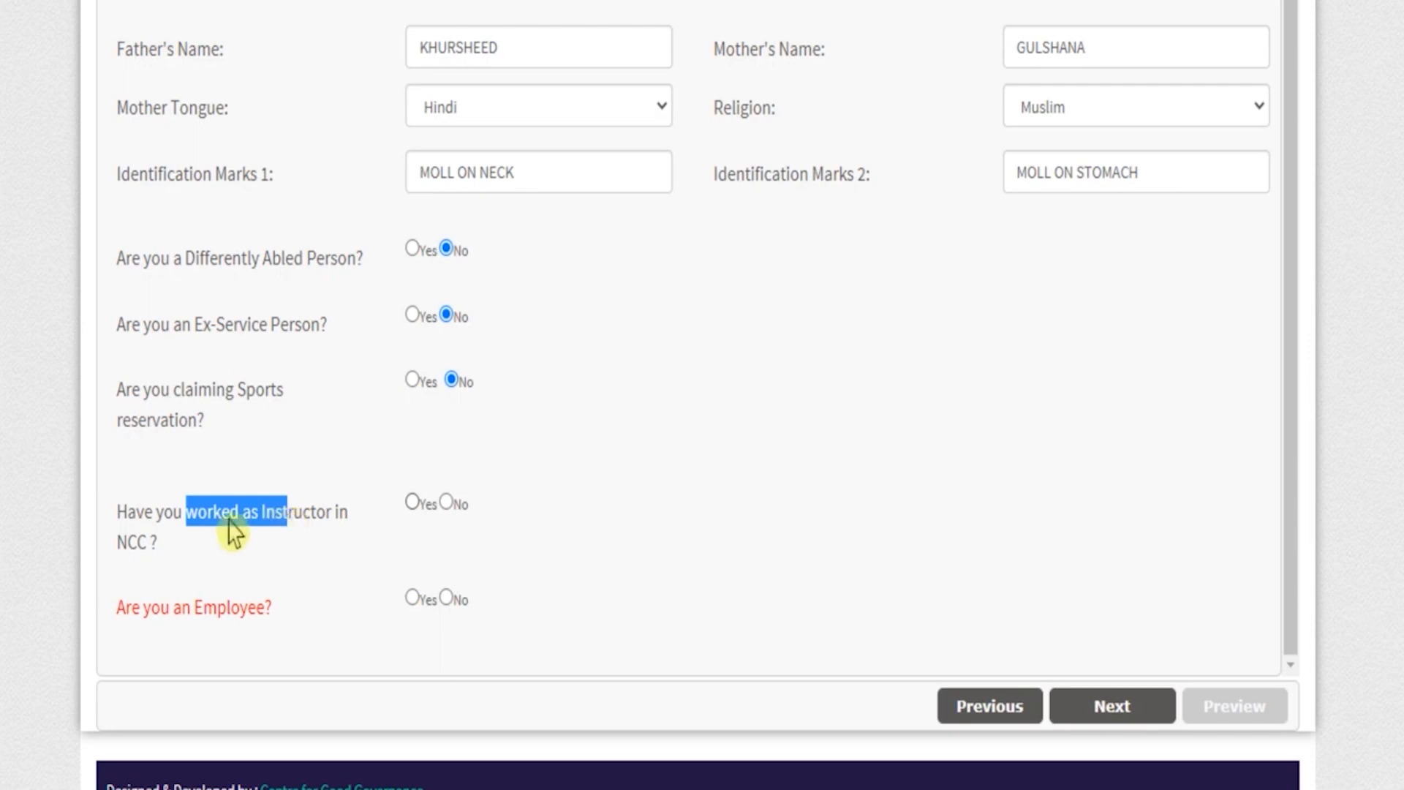
drag(156, 516, 277, 521)
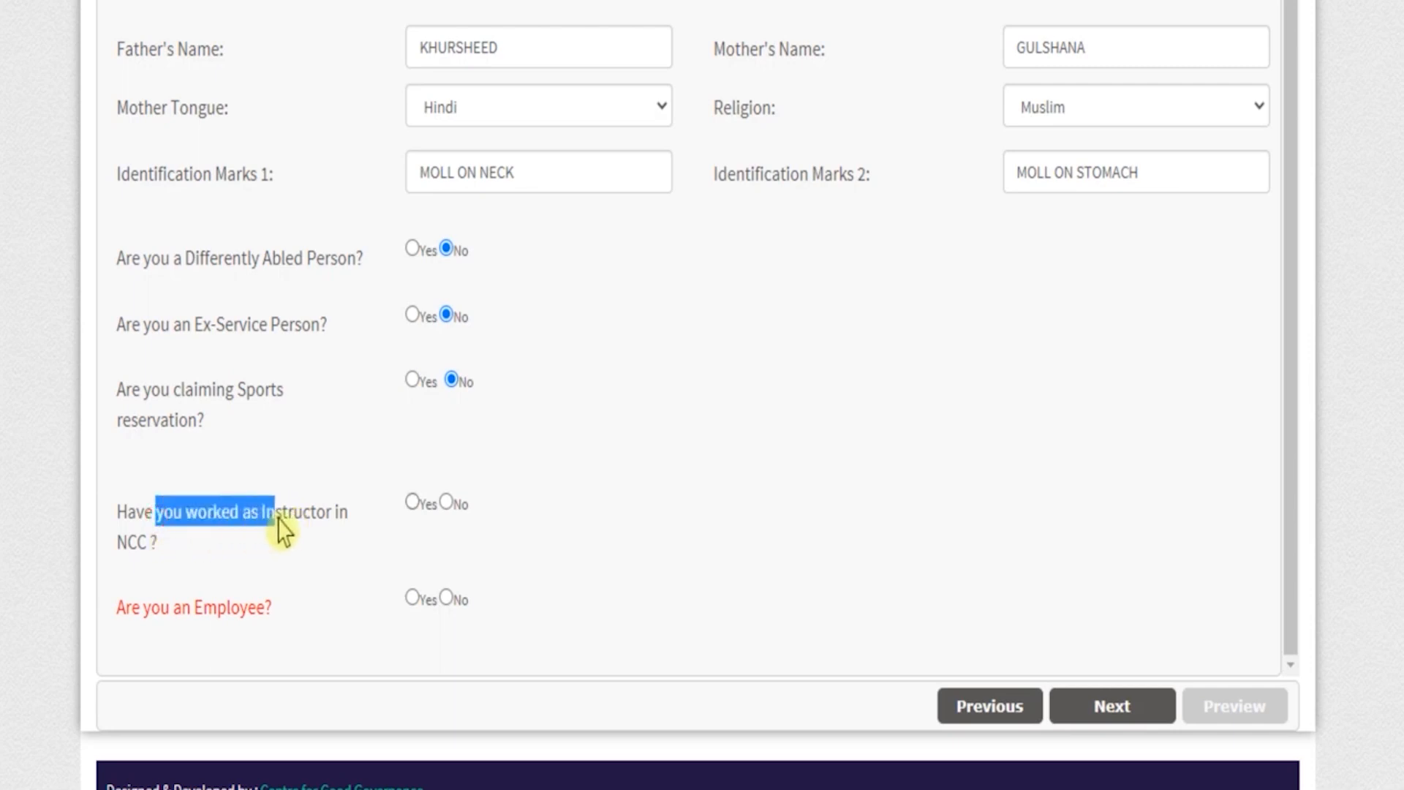
click(445, 503)
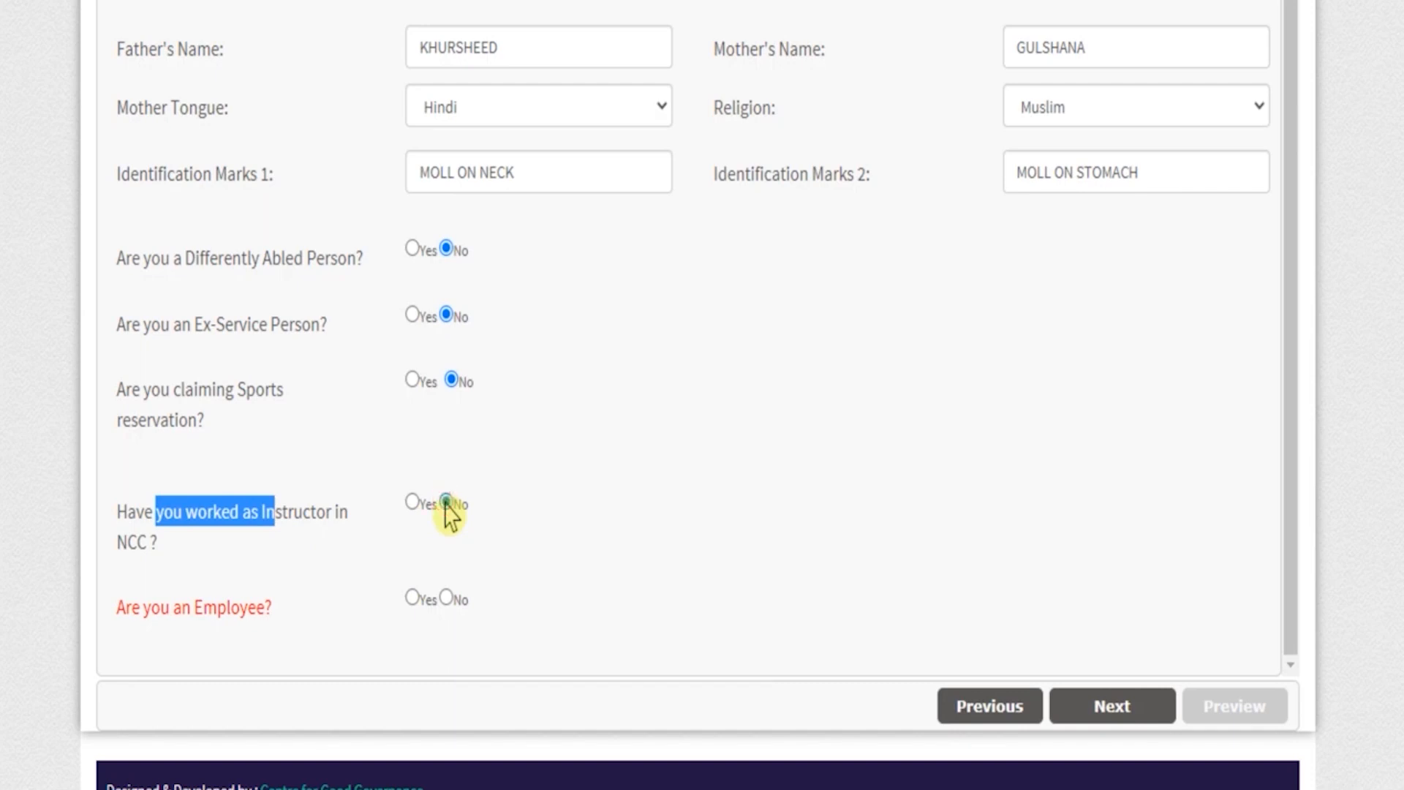
drag(144, 611, 246, 606)
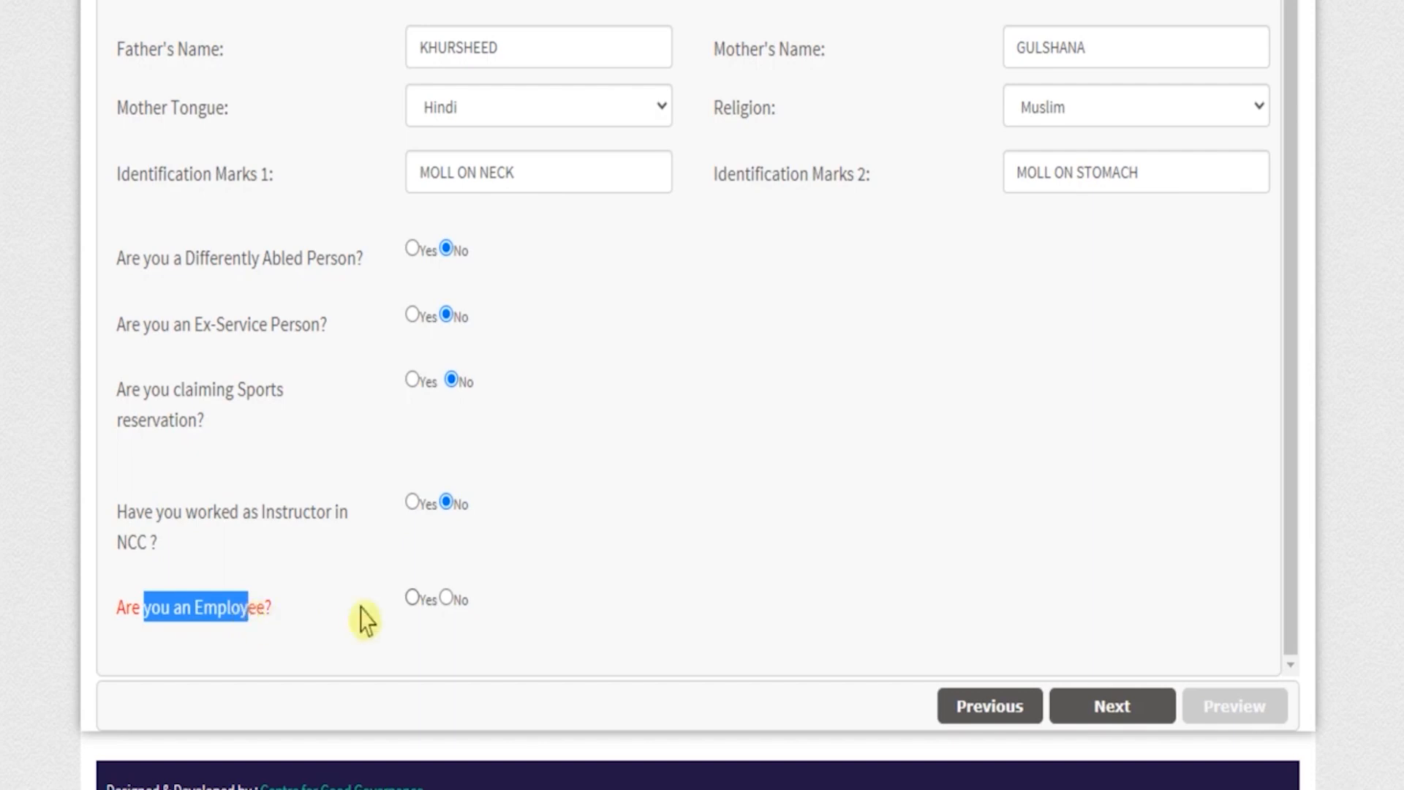
click(447, 599)
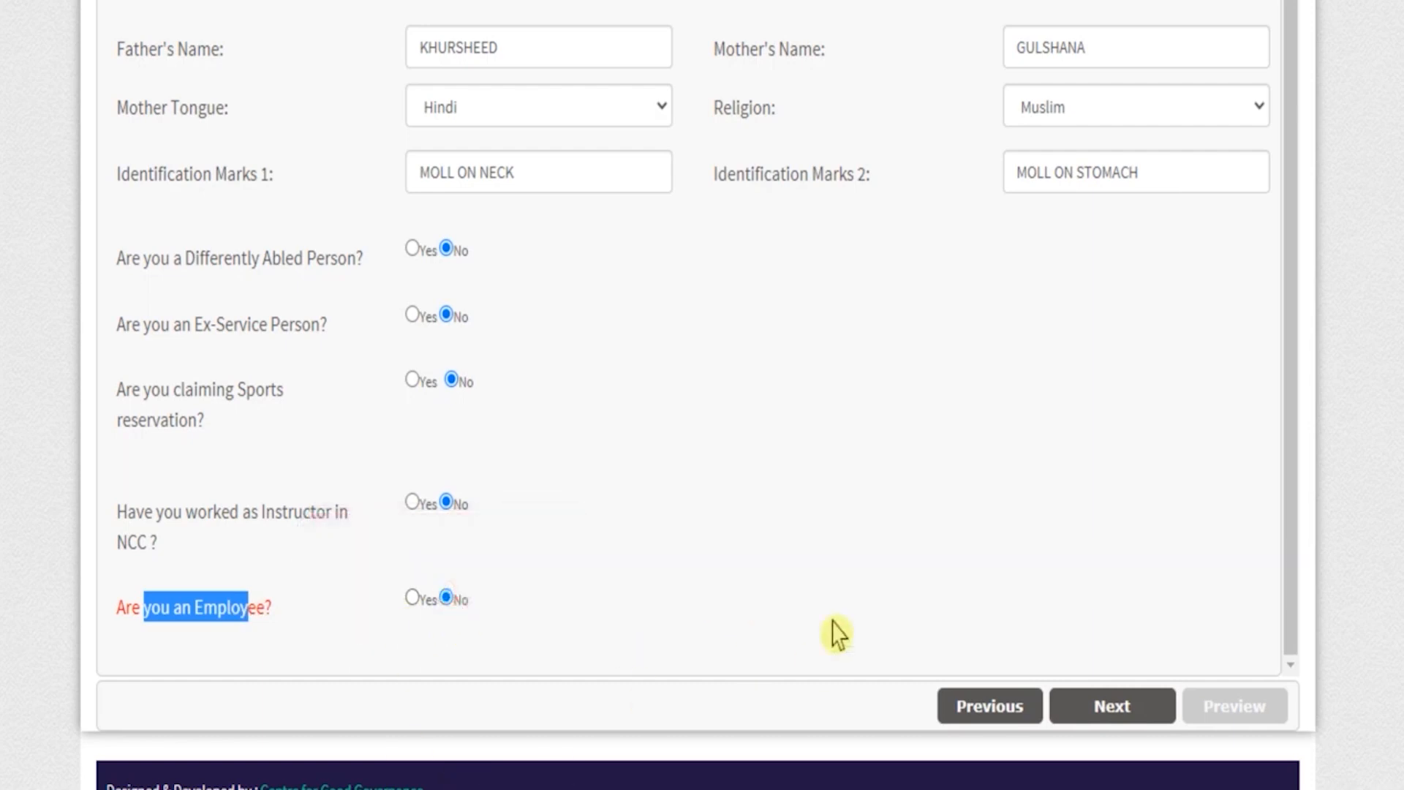
click(1097, 710)
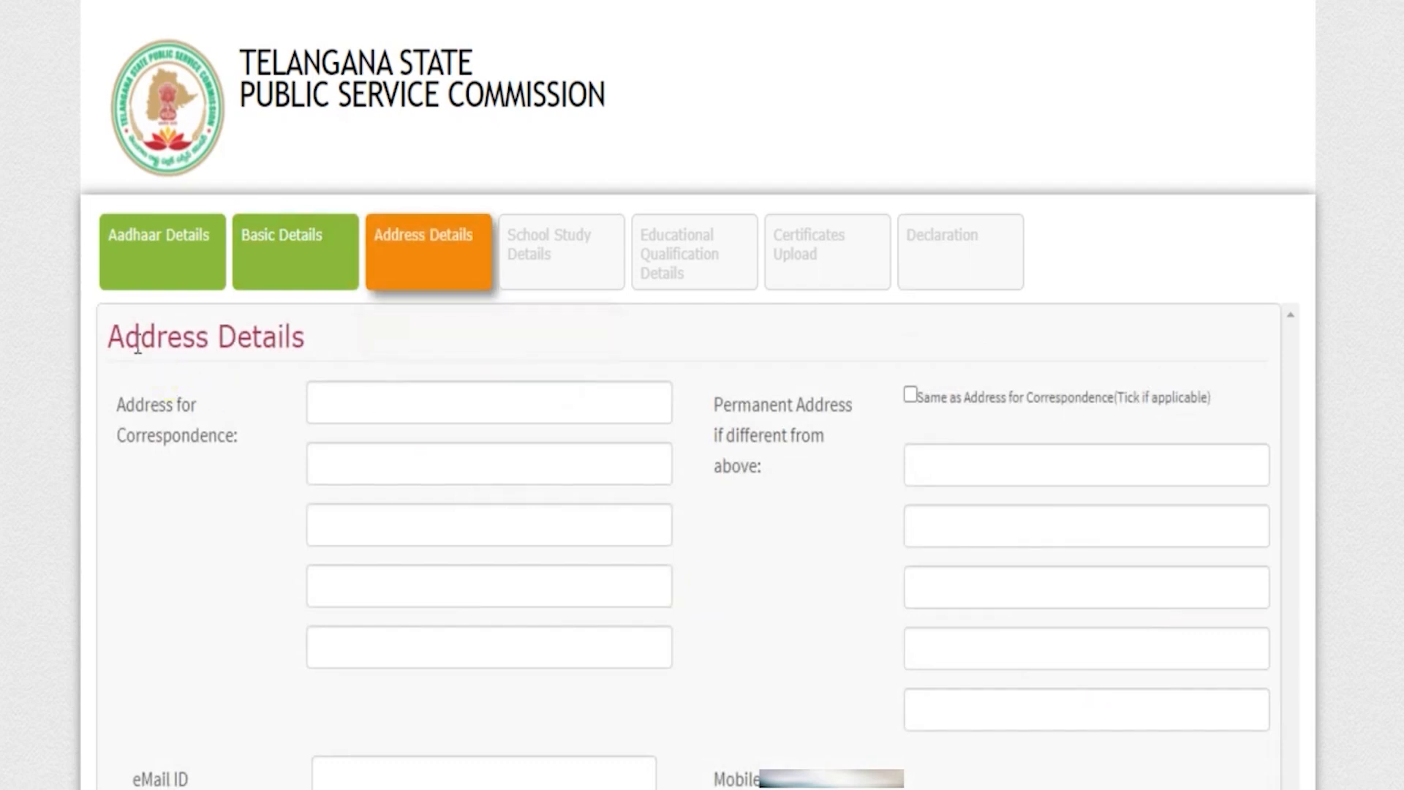
Fill in the five-line address for correspondence and mark the permanent address as the same.
drag(137, 338, 291, 337)
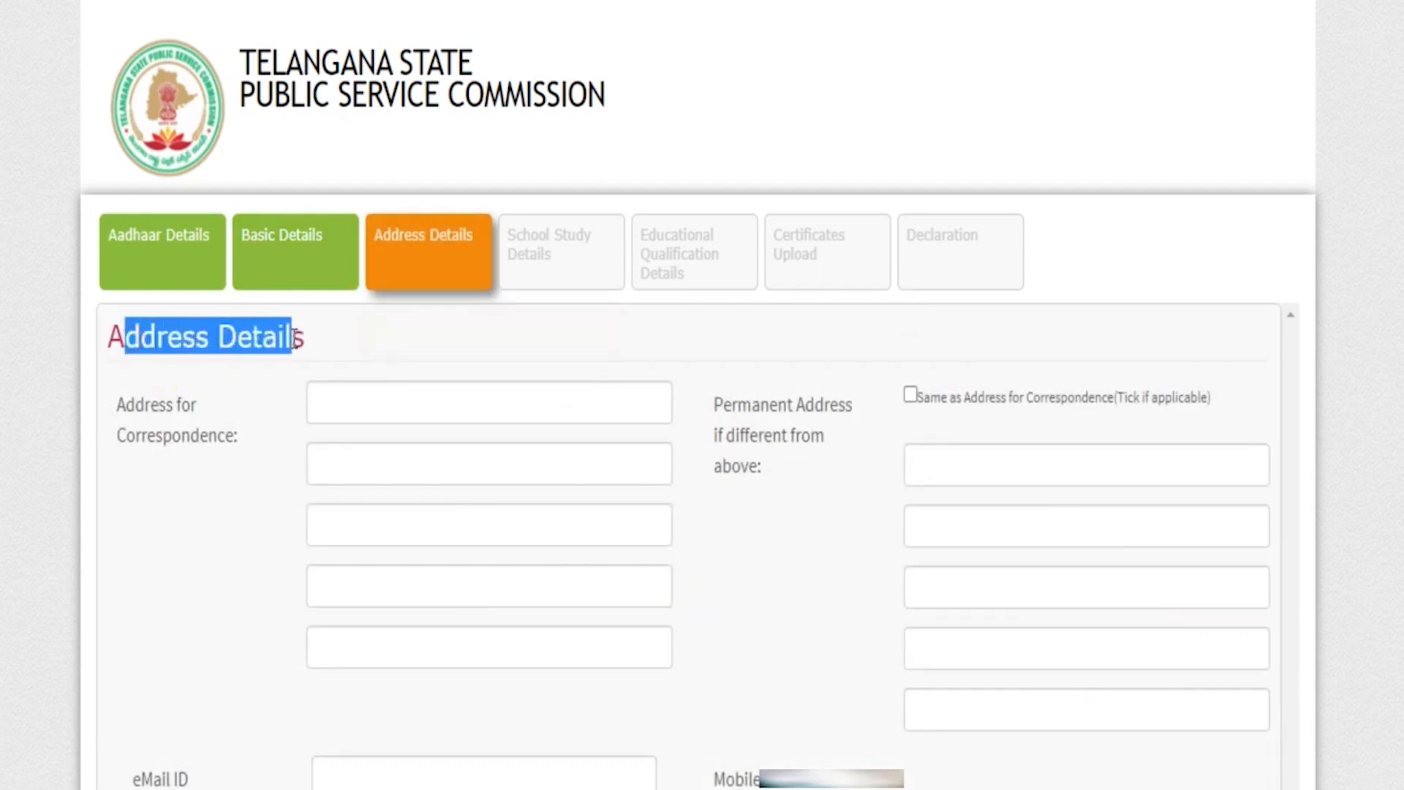
click(340, 402)
text(TAPRI STATION)
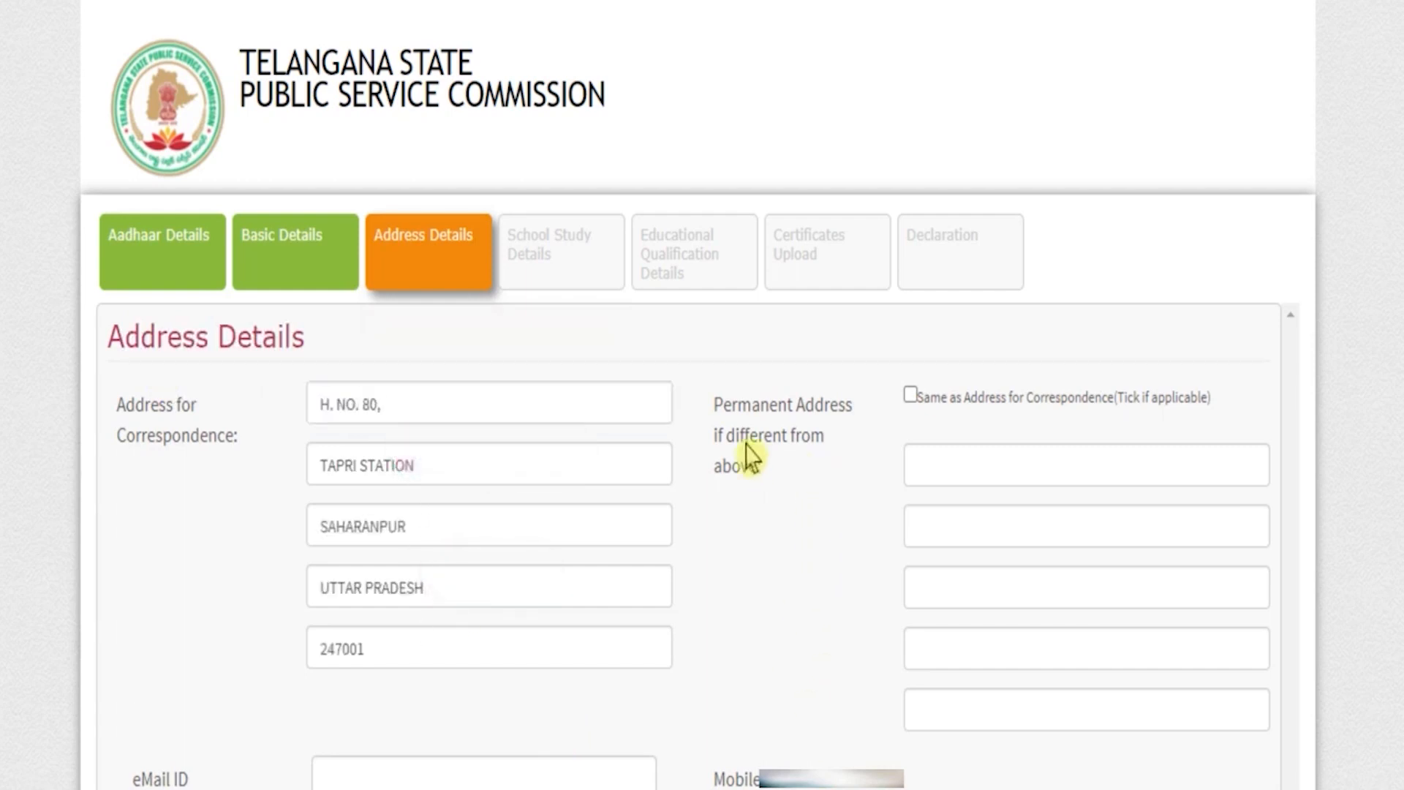
drag(724, 405, 815, 417)
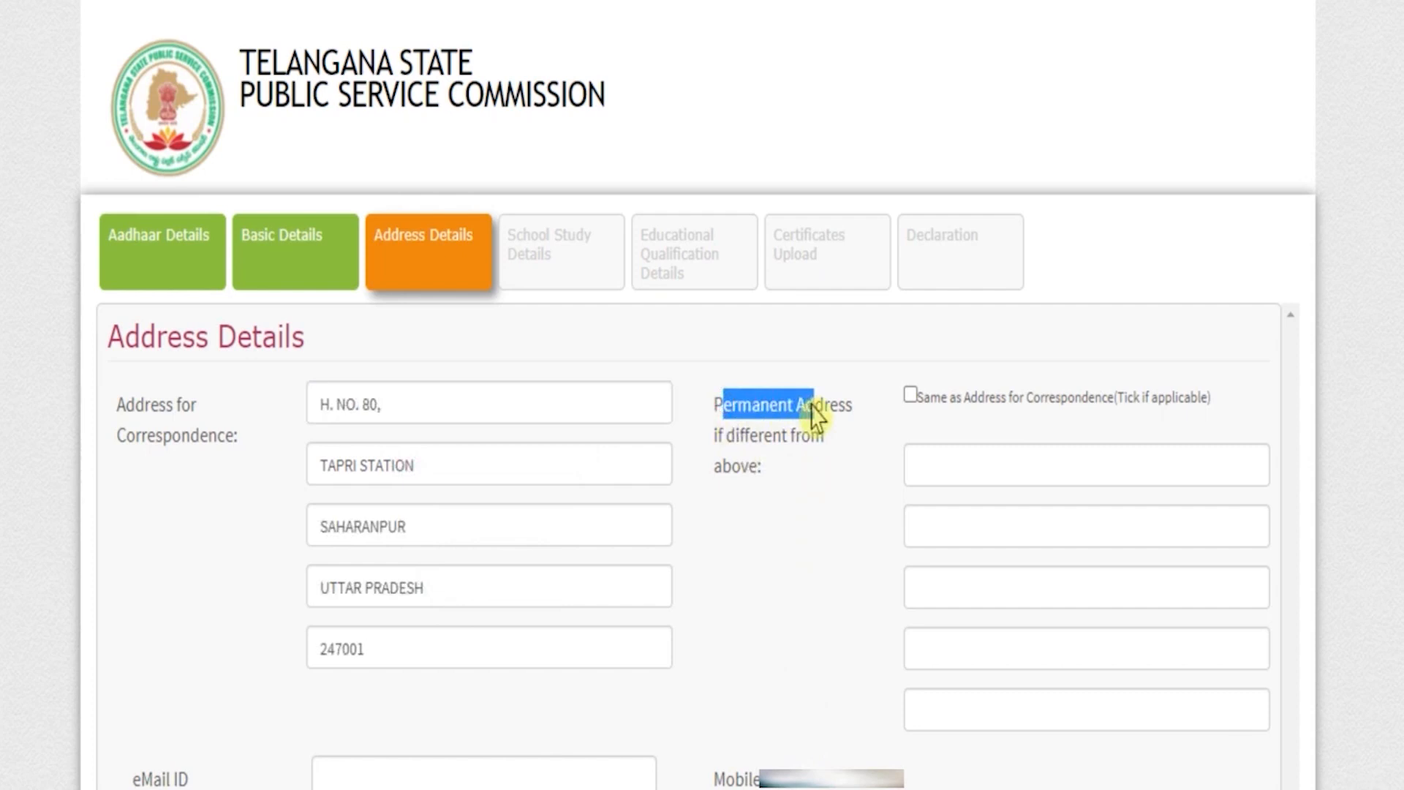
click(909, 397)
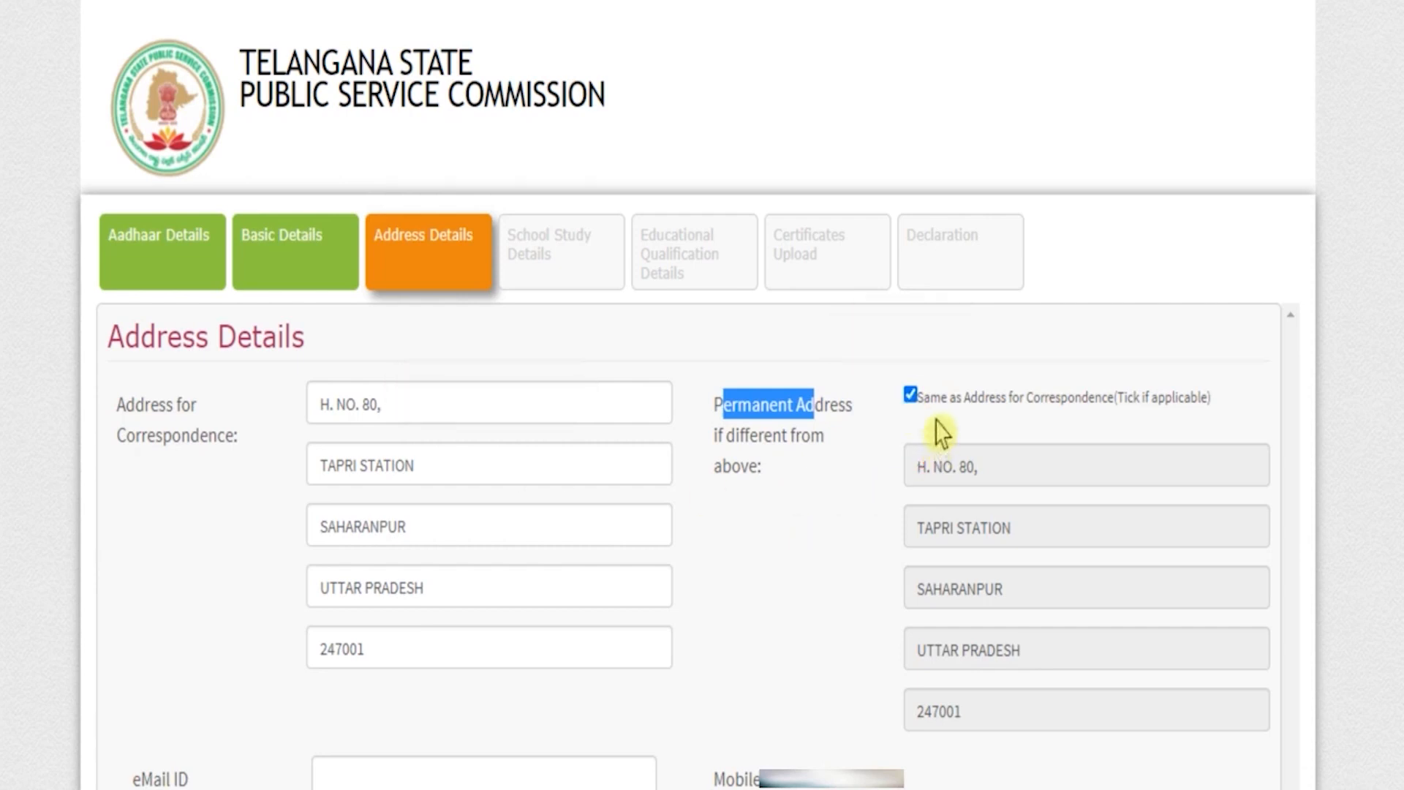
Enter the candidate's email ID and proceed to the School Study Details section.
click(520, 769)
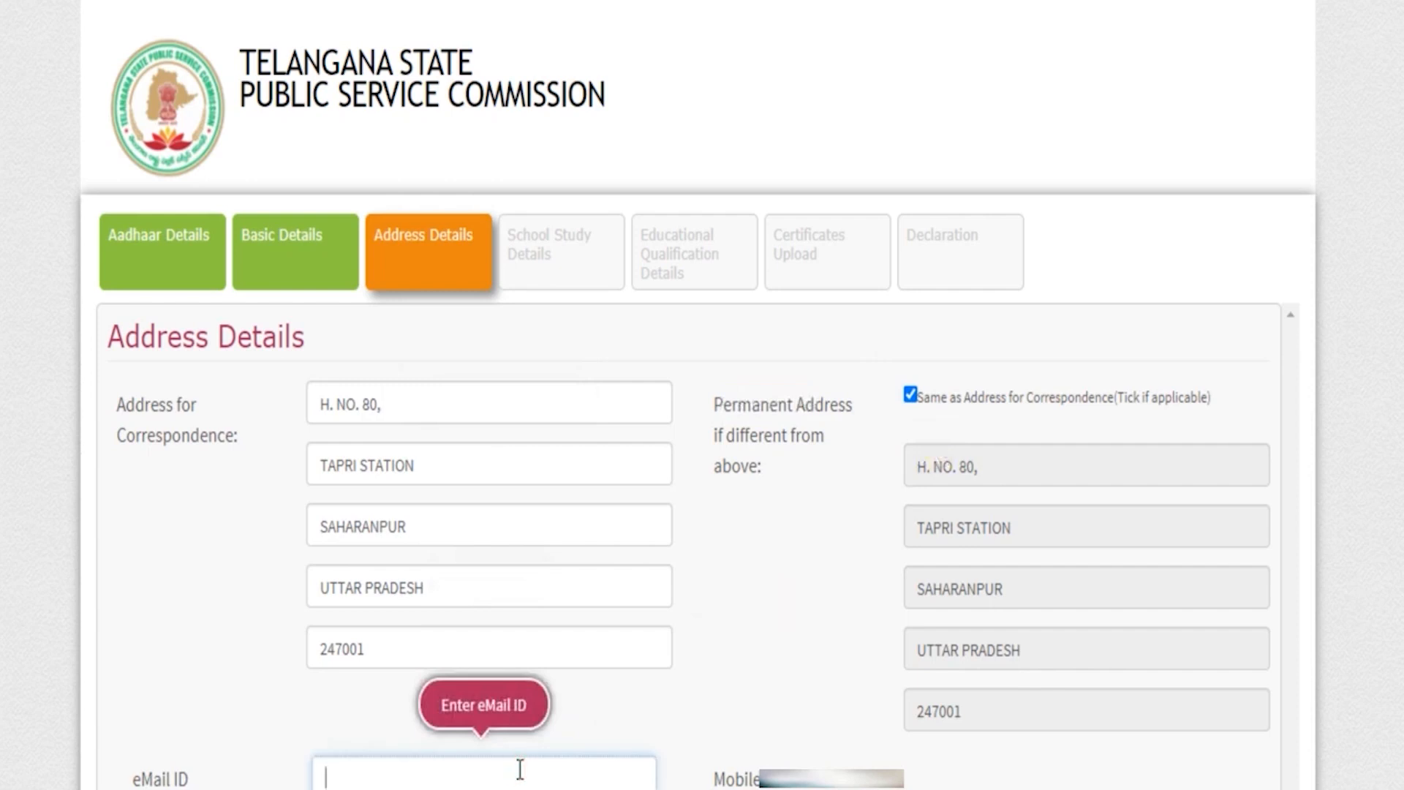
scroll(779, 672, down, 3)
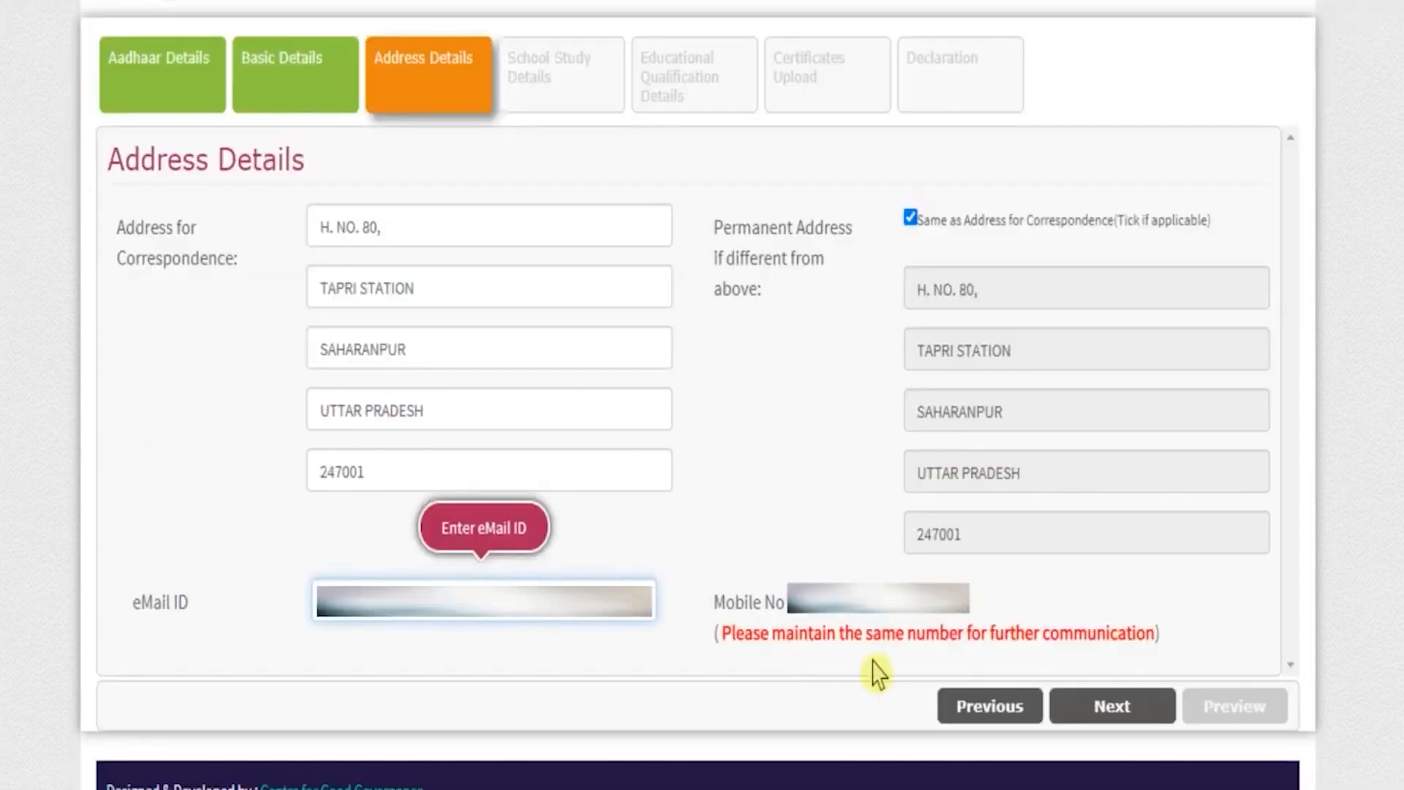
click(1107, 711)
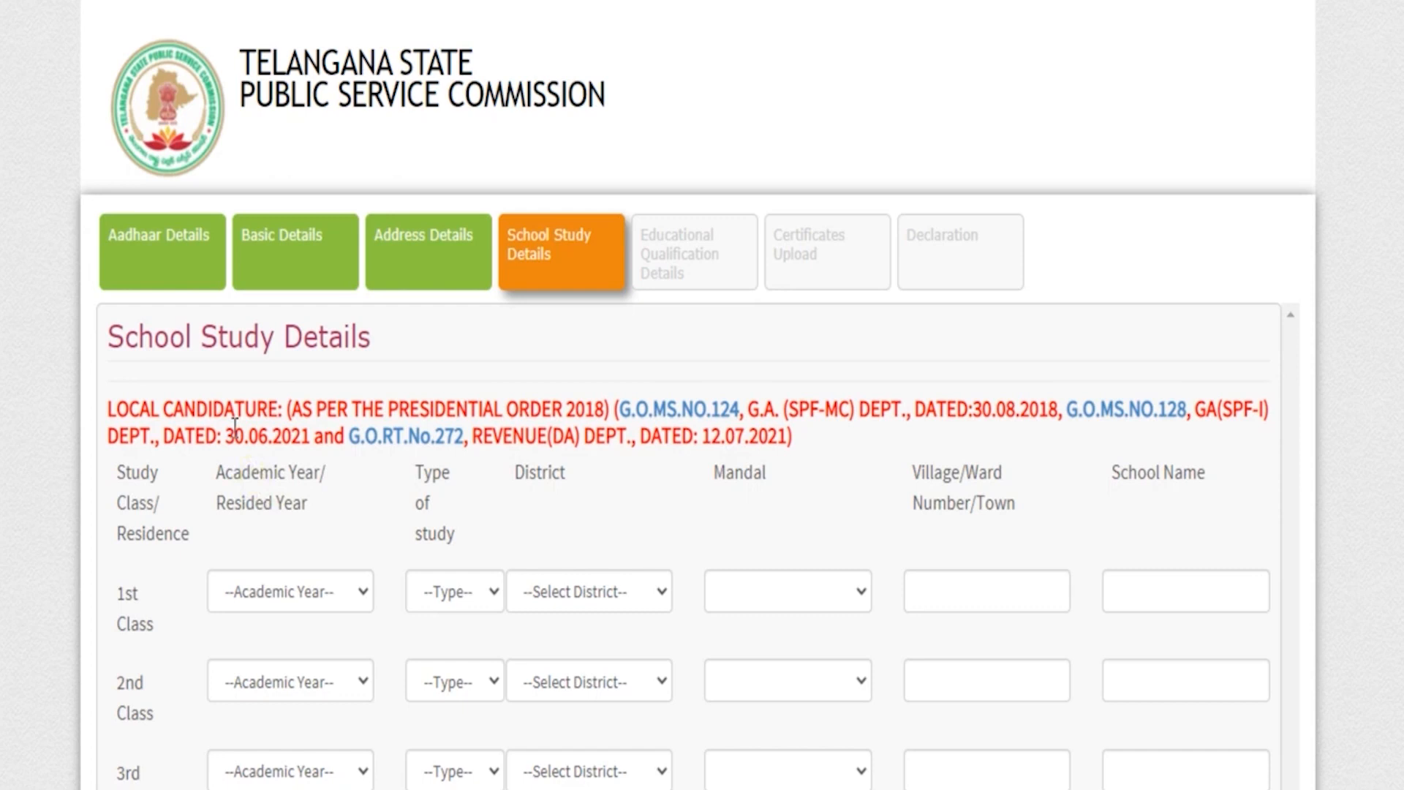
Review the School Study Details section and its entry rows from 1st Class to 7th Class.
drag(137, 337, 359, 327)
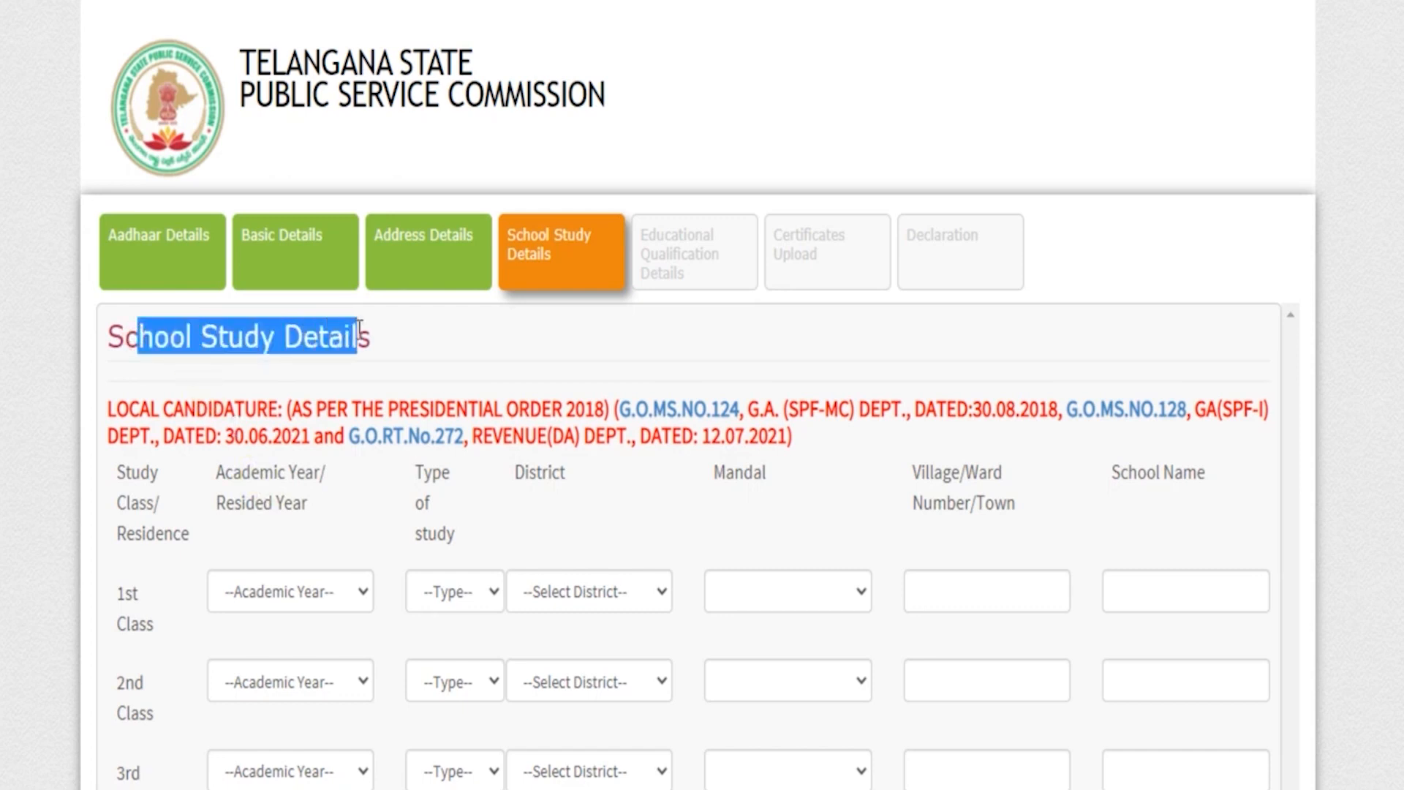
click(354, 456)
scroll(196, 365, down, 3)
drag(105, 335, 159, 348)
scroll(158, 365, down, 5)
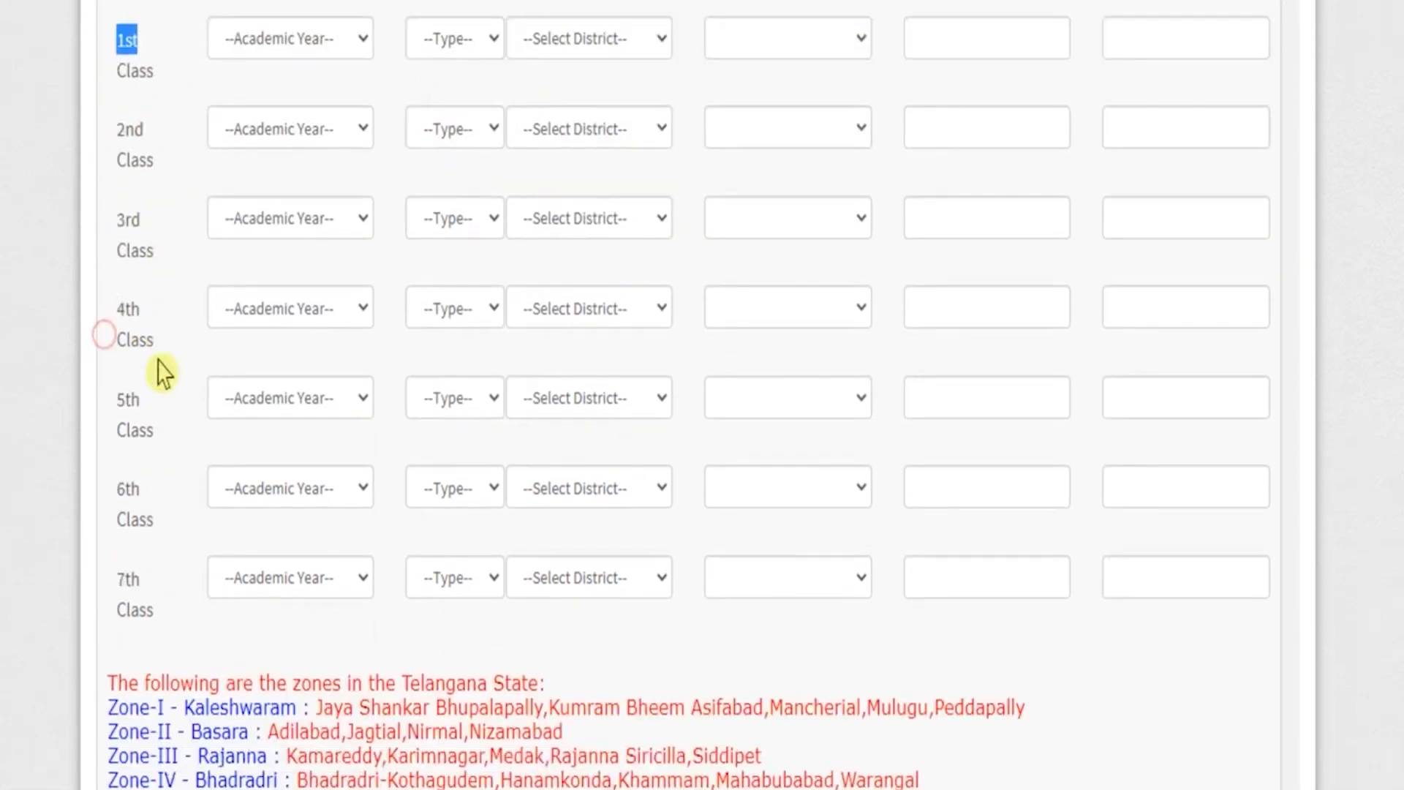
drag(111, 496, 175, 550)
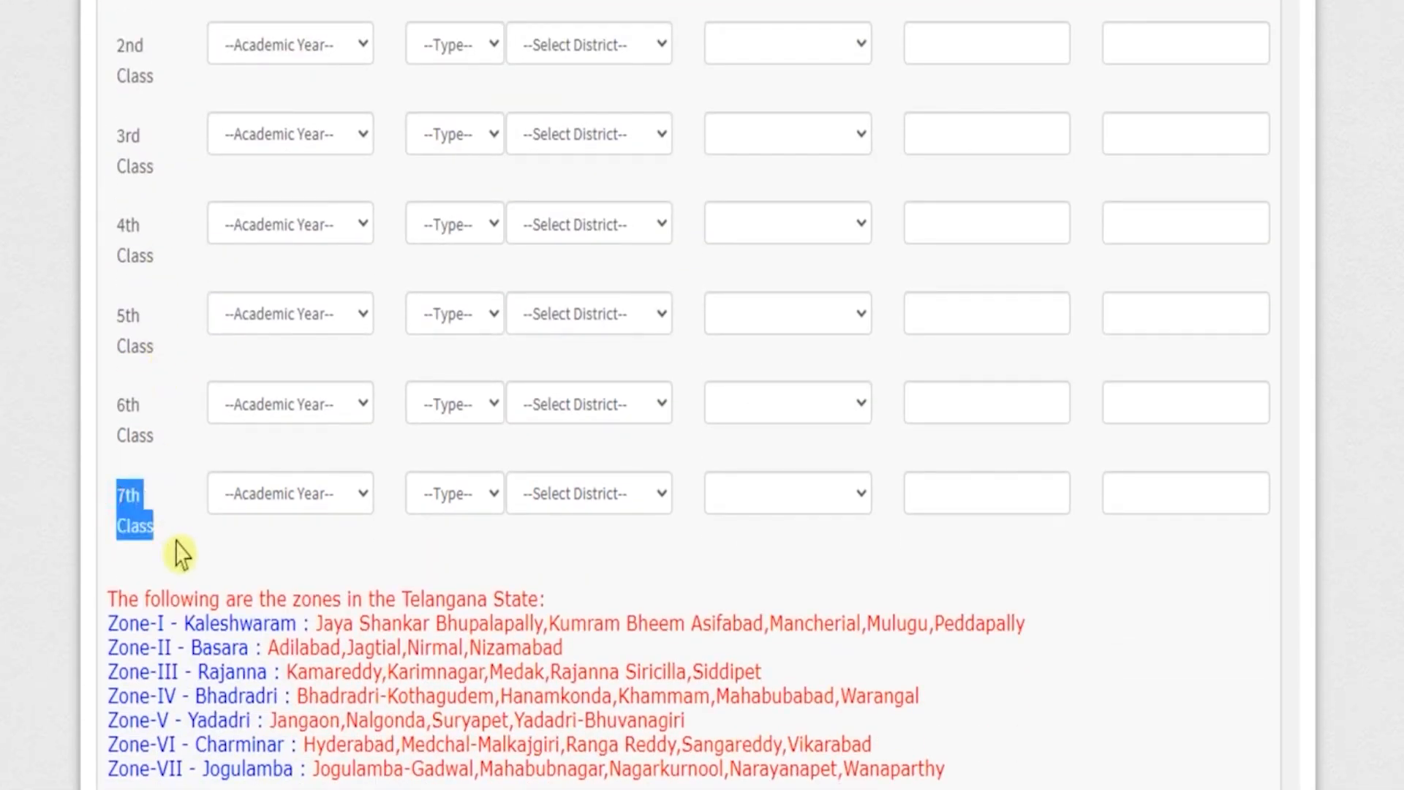
Fill in 1st to 7th Class as Regular study outside Telangana, 1996-1997 to 2002-2003, at KGM in SAHARANPUR, and proceed to Educational Qualification Details.
scroll(203, 485, up, 5)
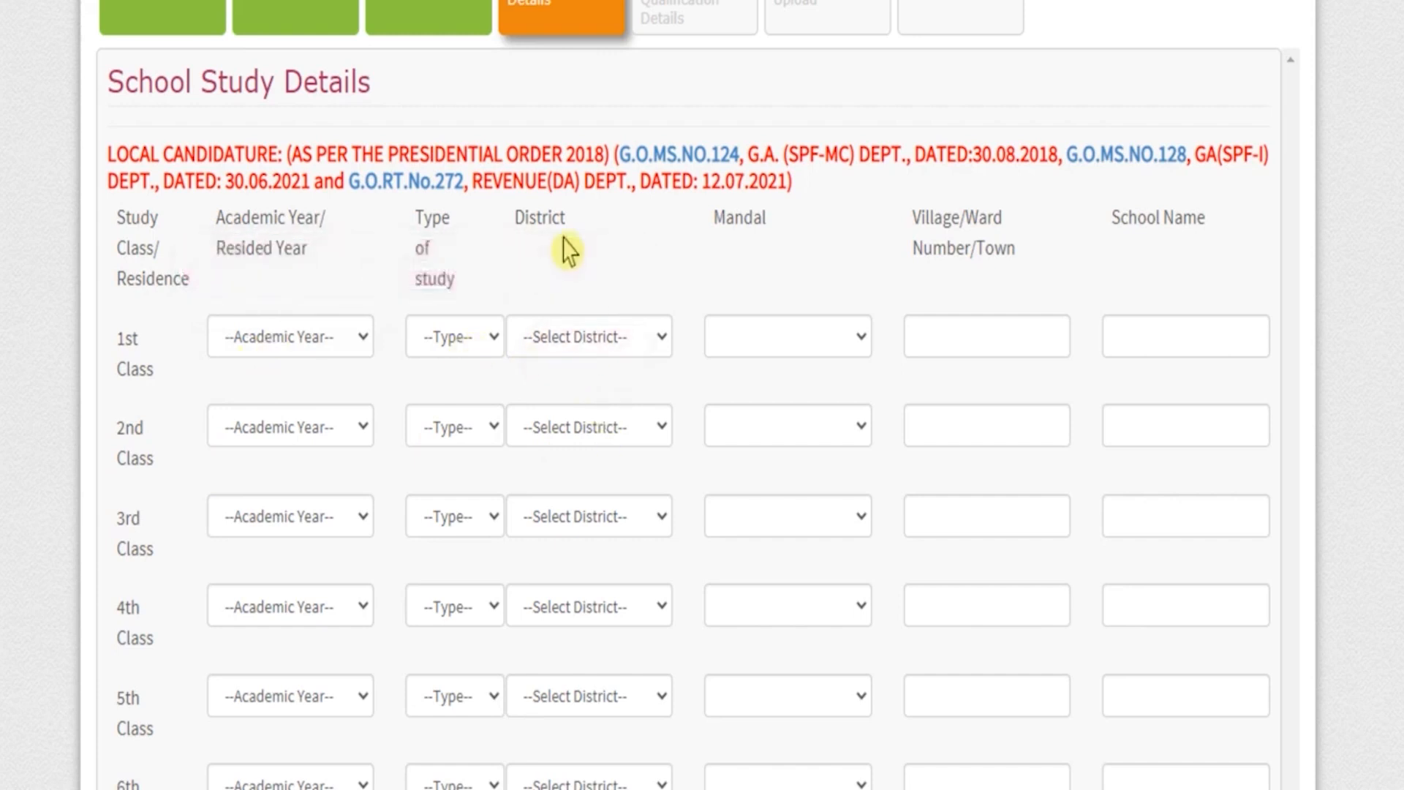
click(776, 344)
click(776, 344)
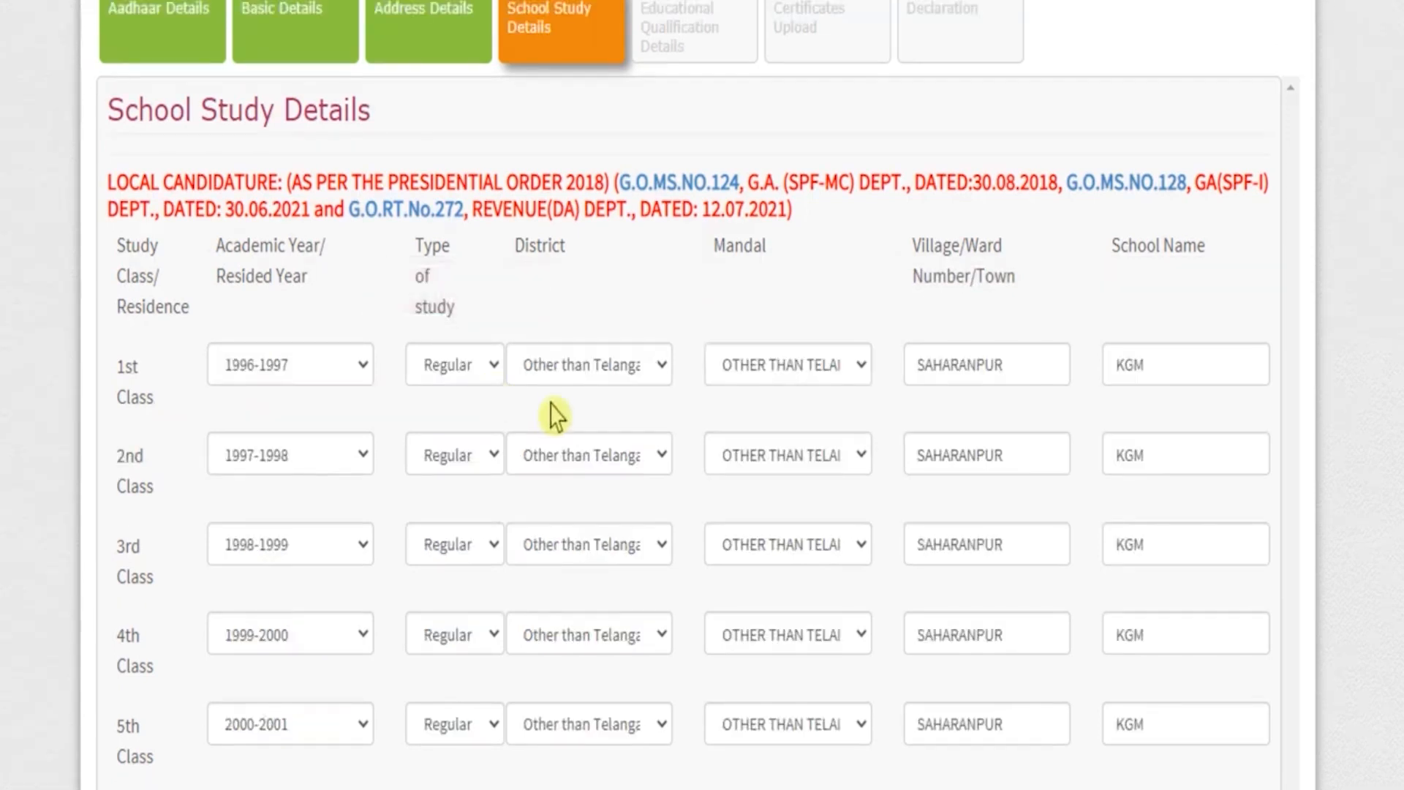
scroll(554, 415, down, 6)
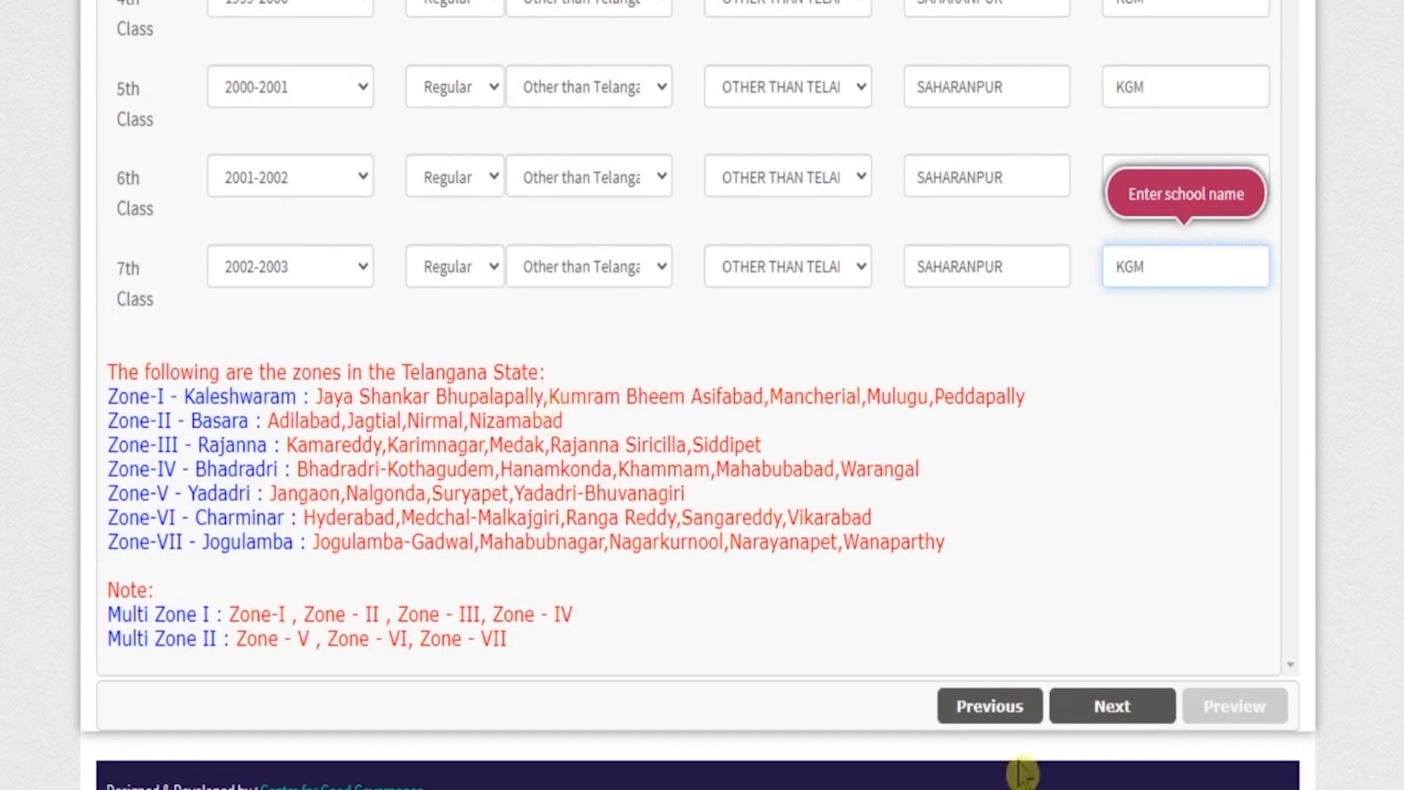
click(1126, 718)
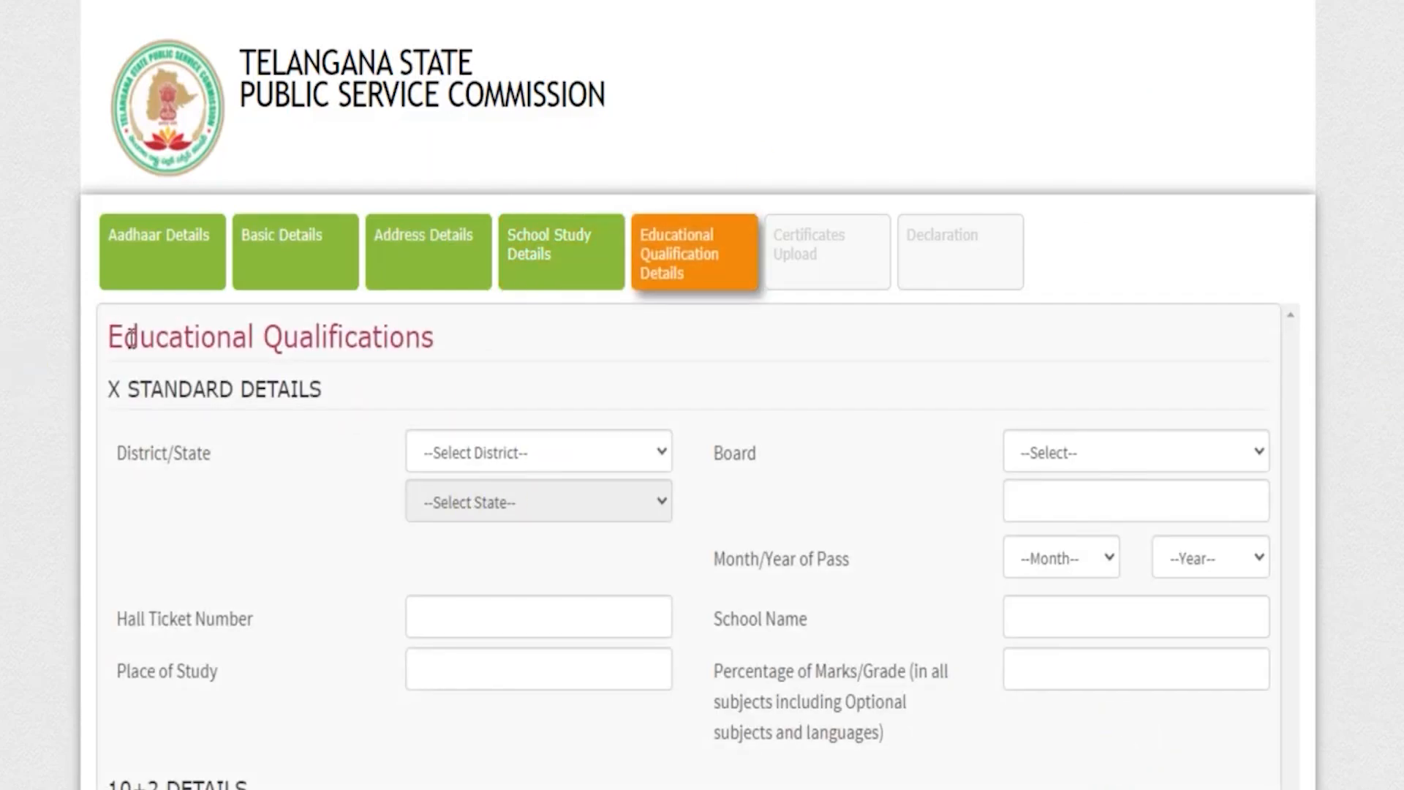
Review the fields required for the X Standard and 10+2 details, including group, board, month/year of pass and percentage of marks.
drag(135, 338, 410, 338)
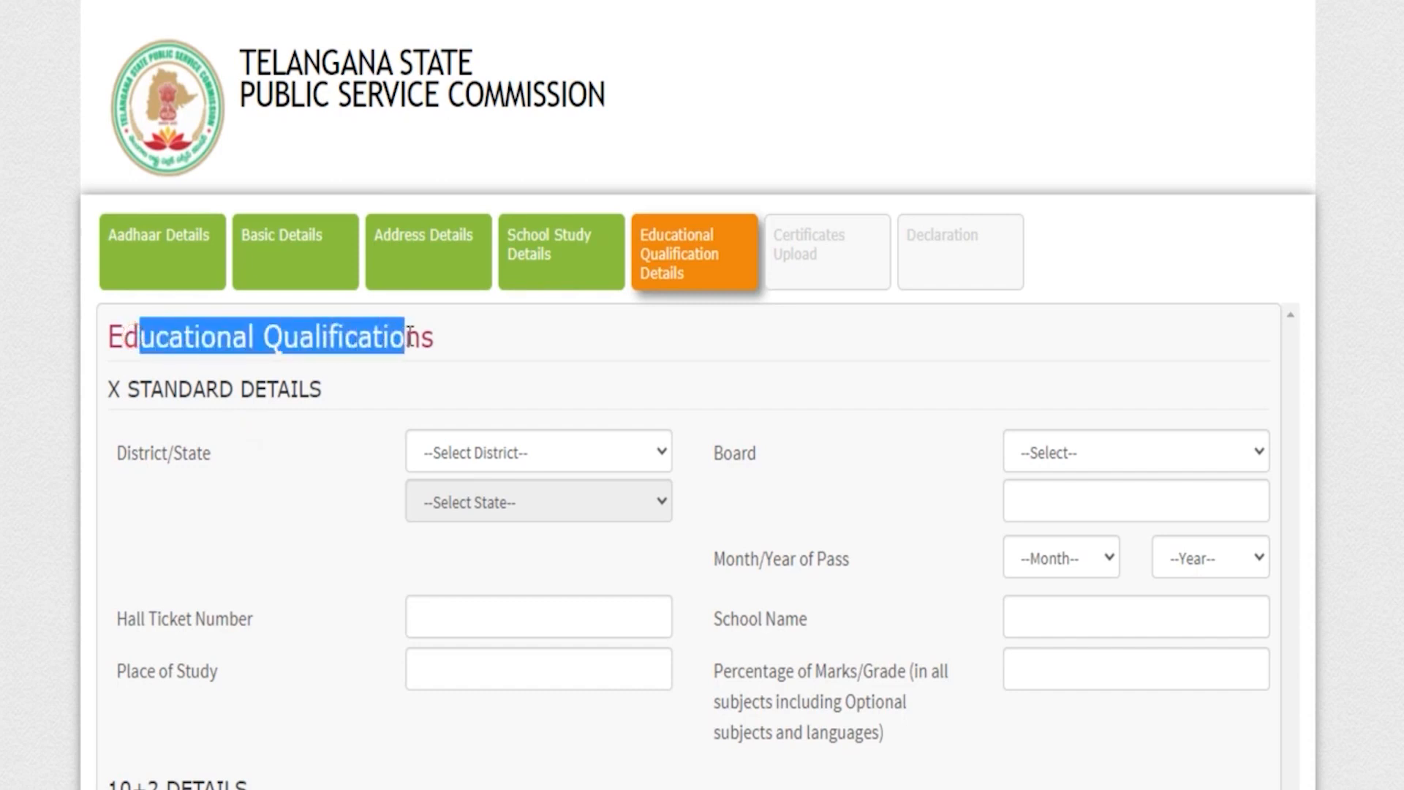
drag(143, 389, 266, 391)
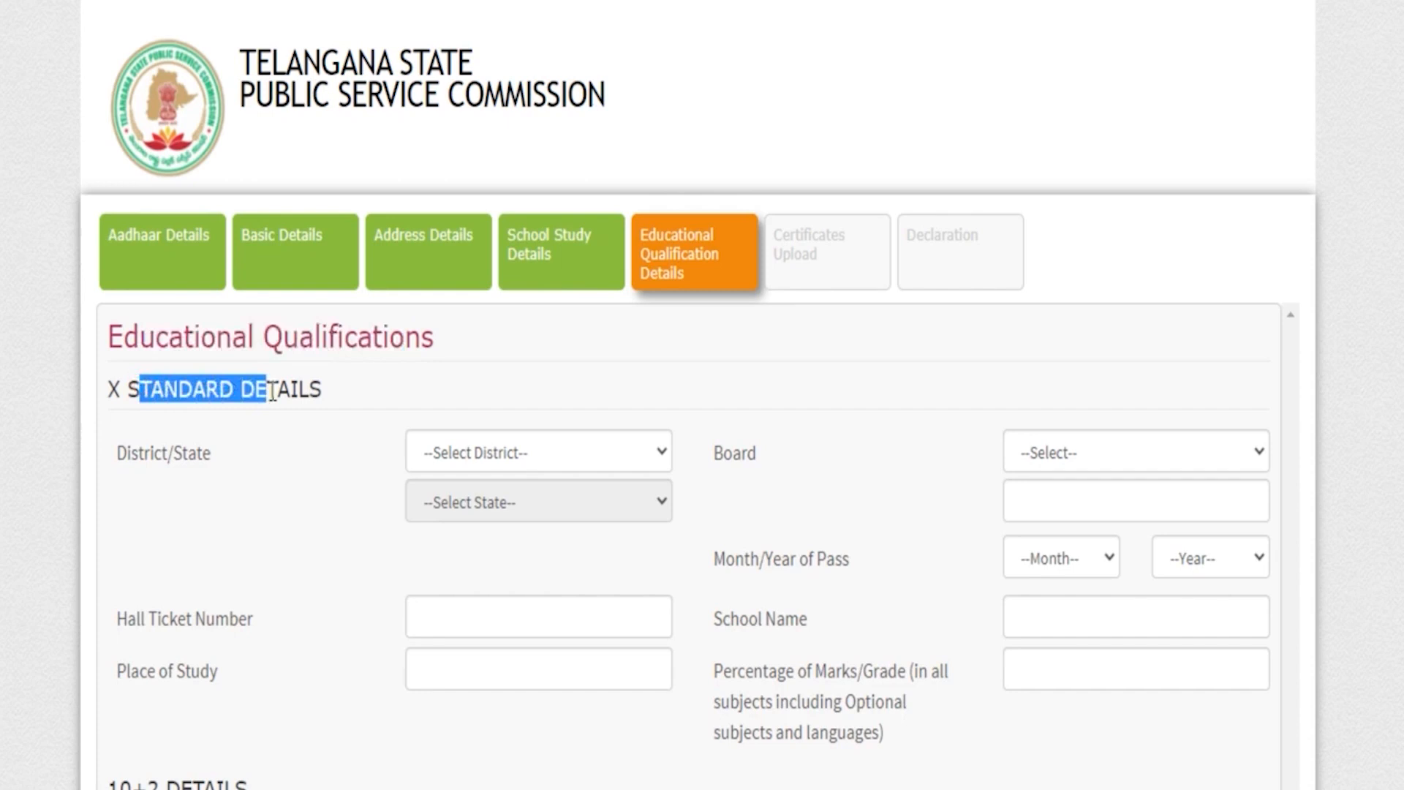
scroll(273, 392, down, 1)
scroll(273, 392, down, 4)
drag(131, 404, 223, 404)
scroll(319, 470, down, 3)
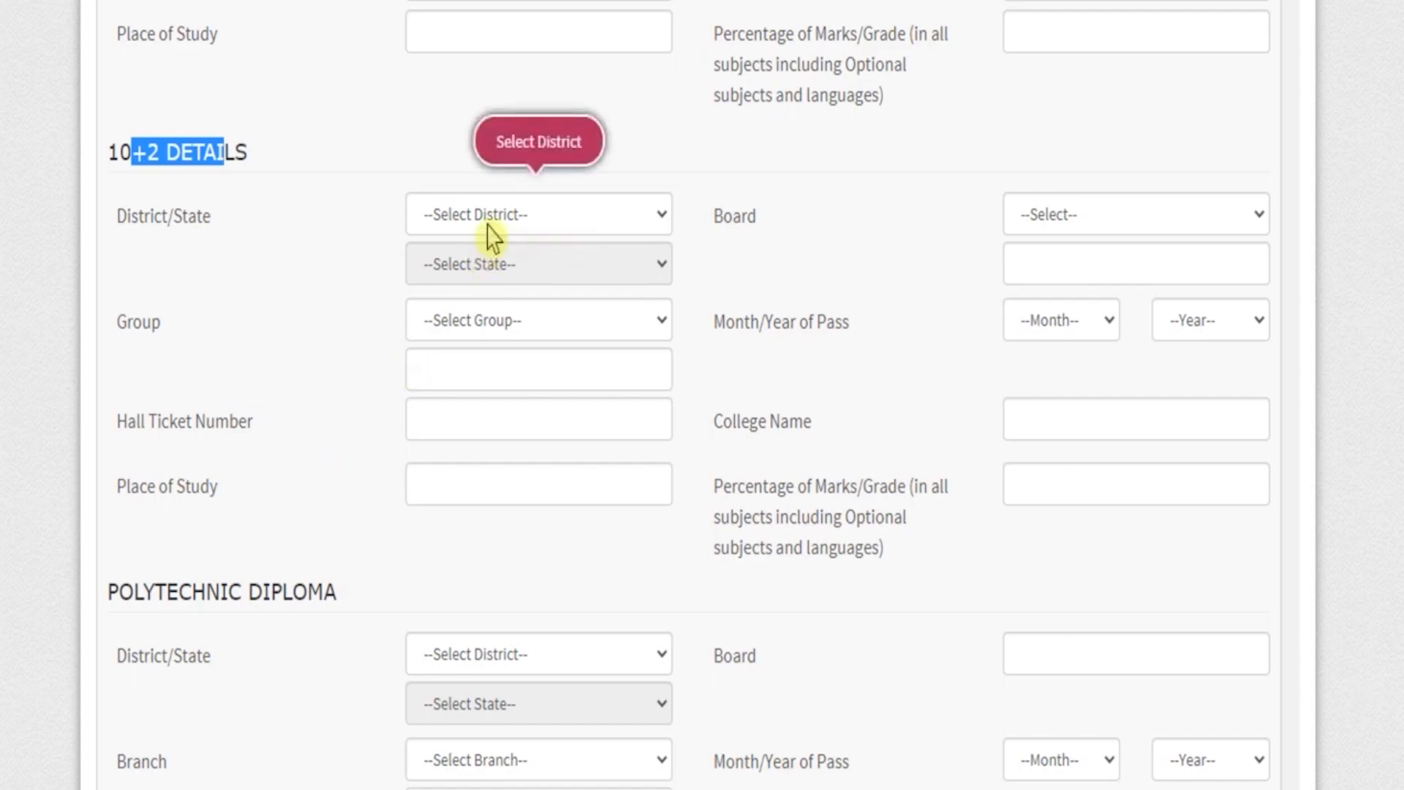
click(506, 339)
click(508, 339)
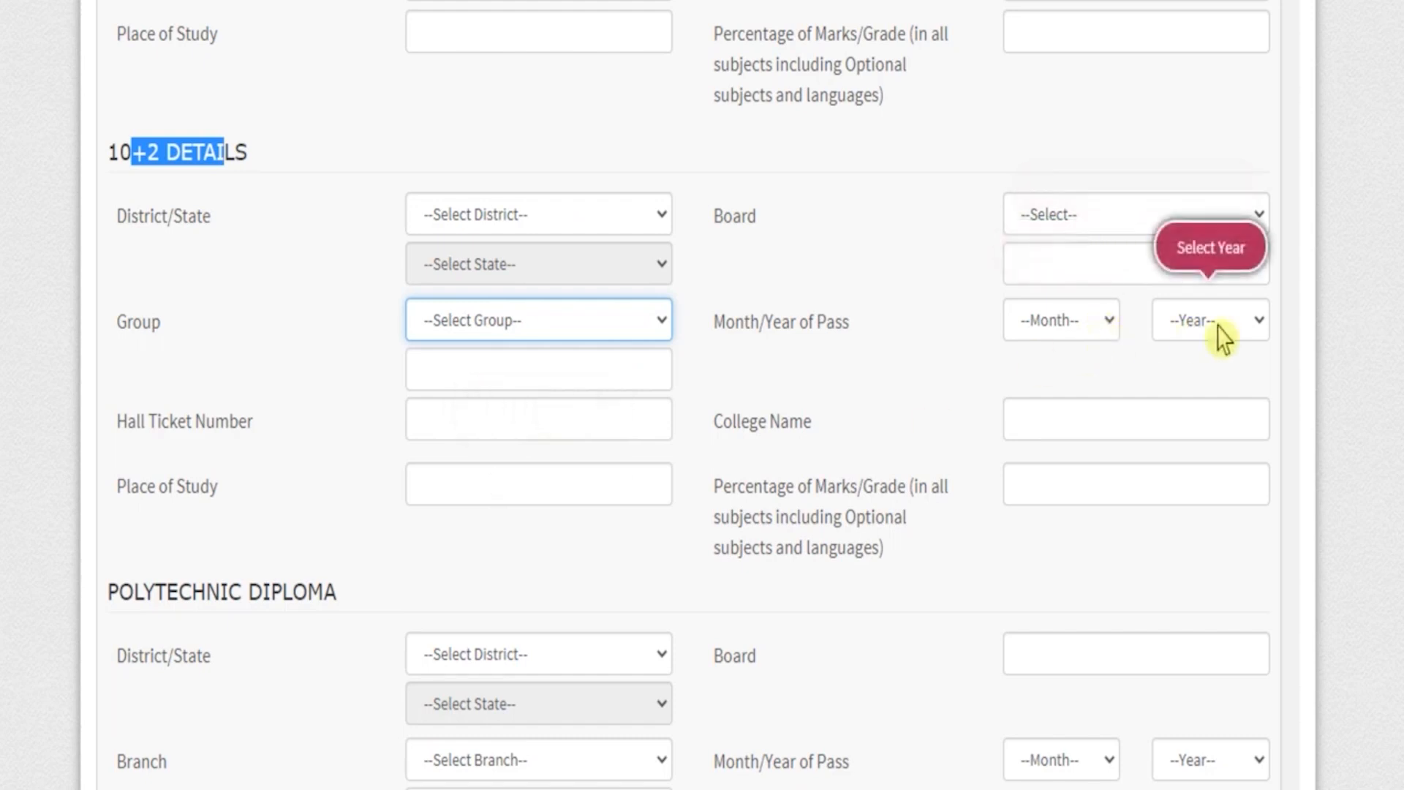
click(1012, 542)
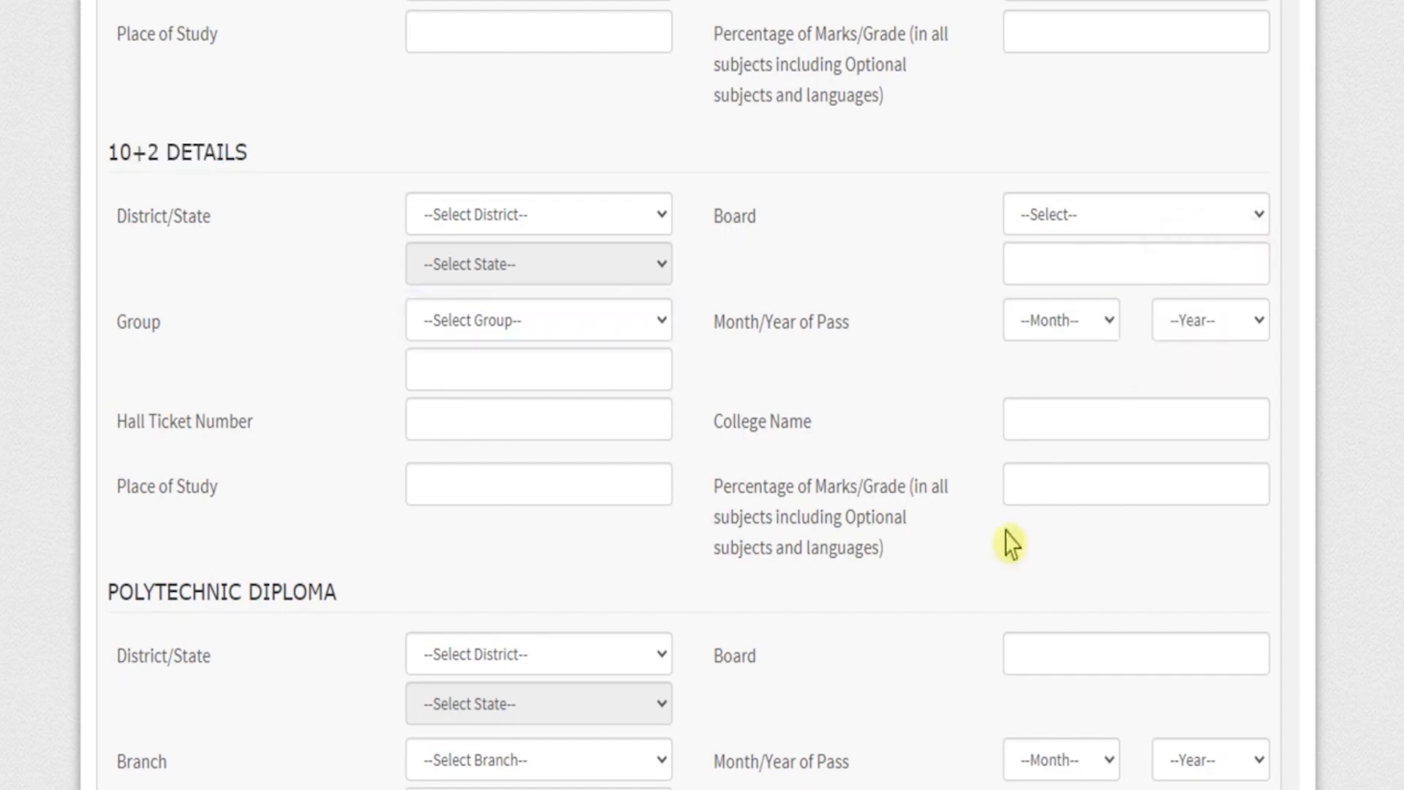
click(1058, 485)
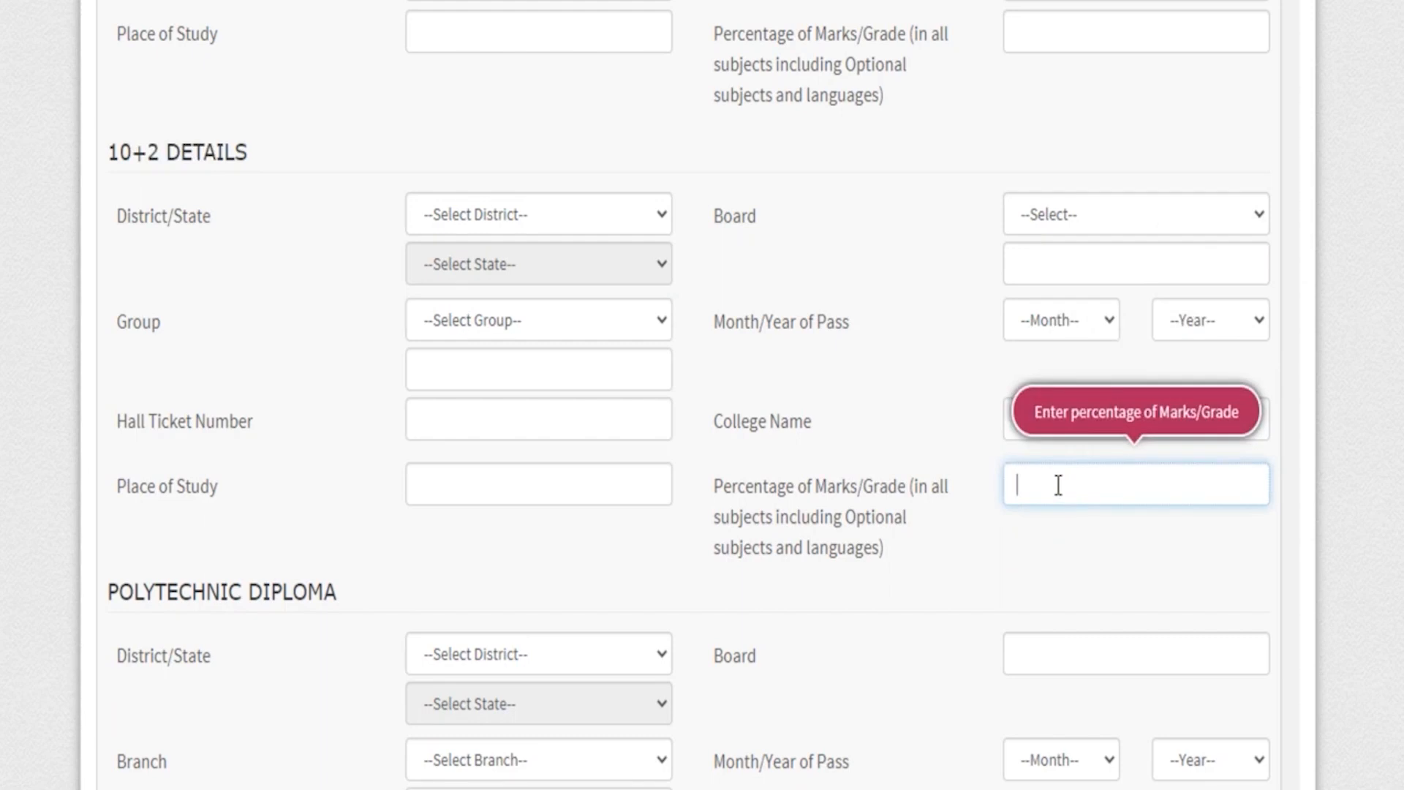
Review the fields of the Polytechnic Diploma, Graduation and Integrated Degree+PG sections.
scroll(878, 490, down, 3)
drag(122, 332, 306, 332)
scroll(304, 331, down, 3)
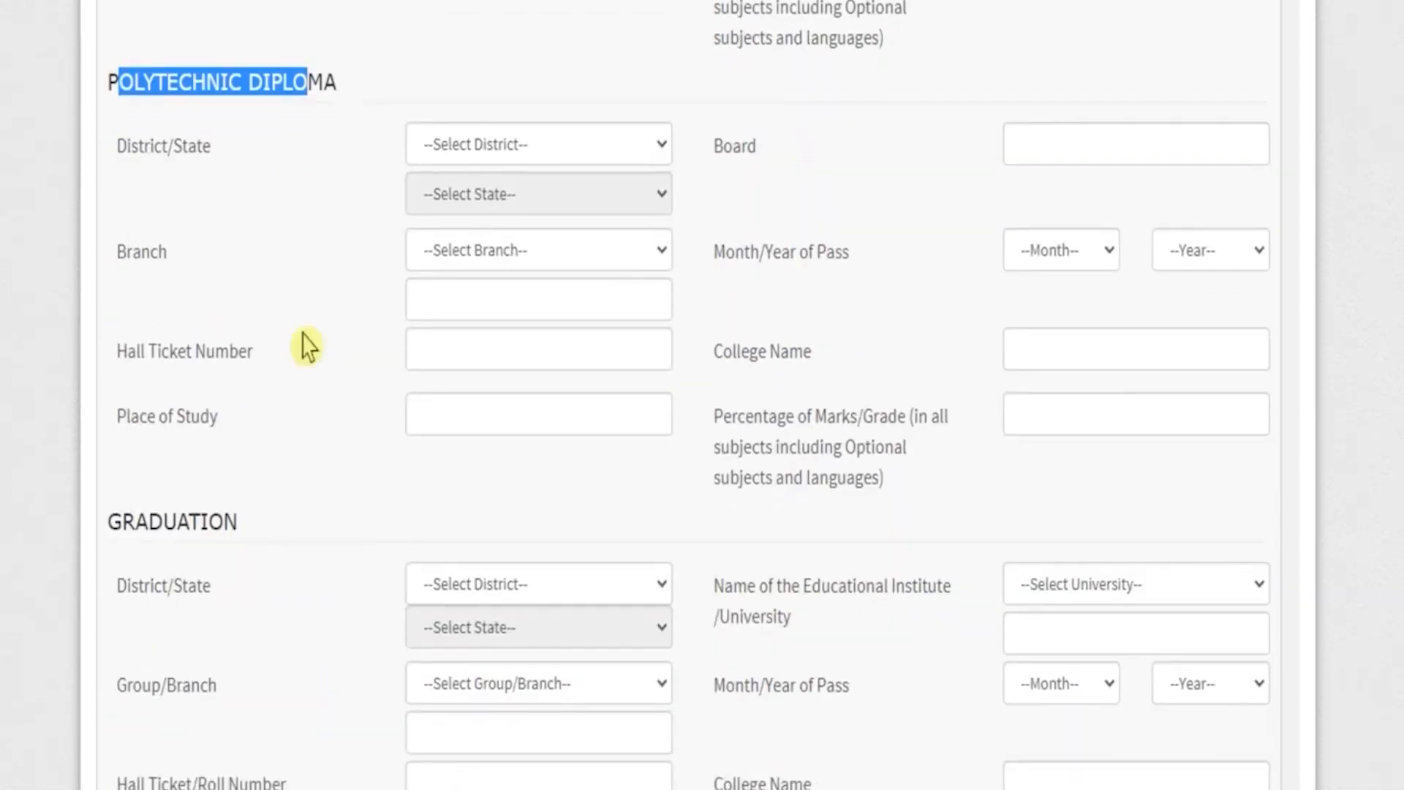
scroll(304, 346, down, 4)
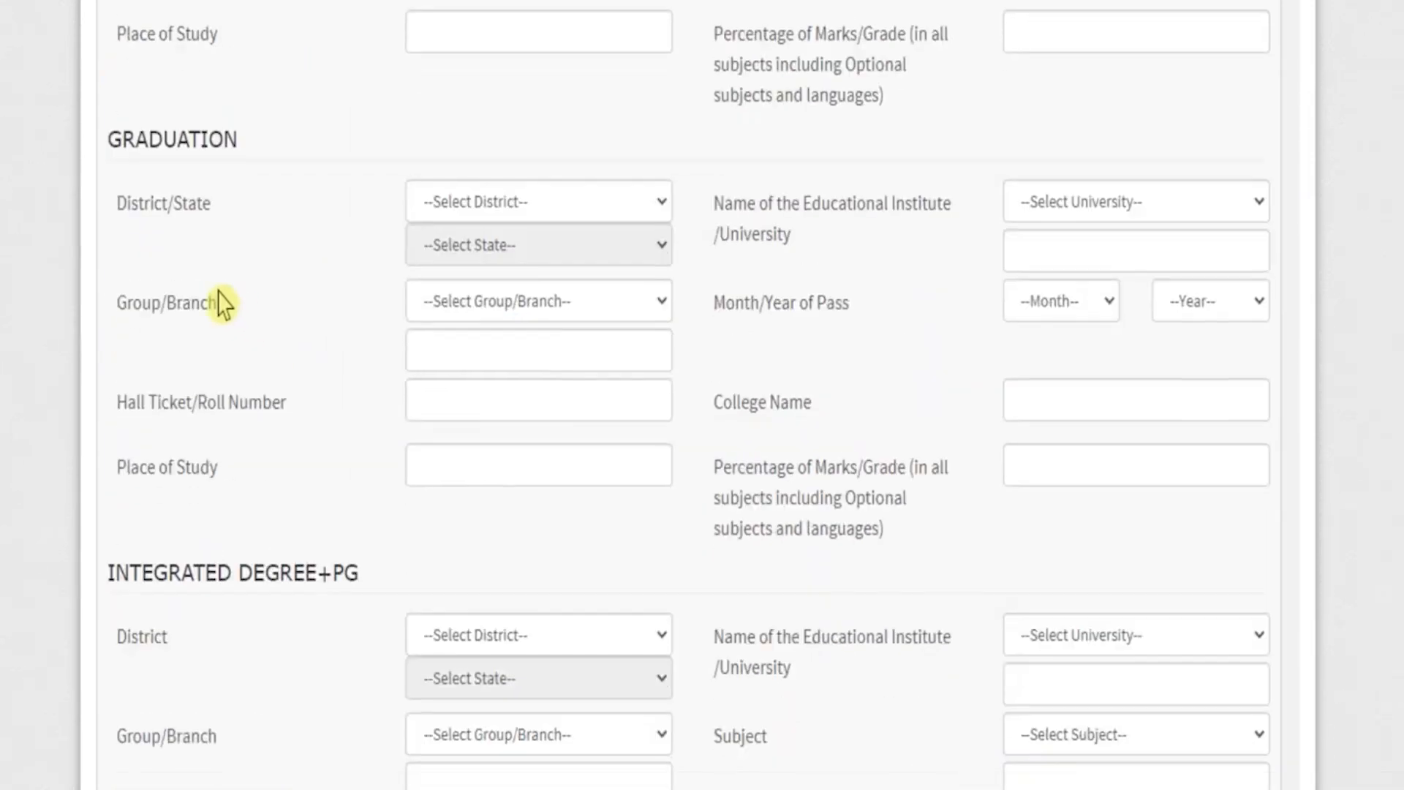
drag(106, 138, 200, 139)
drag(142, 575, 318, 574)
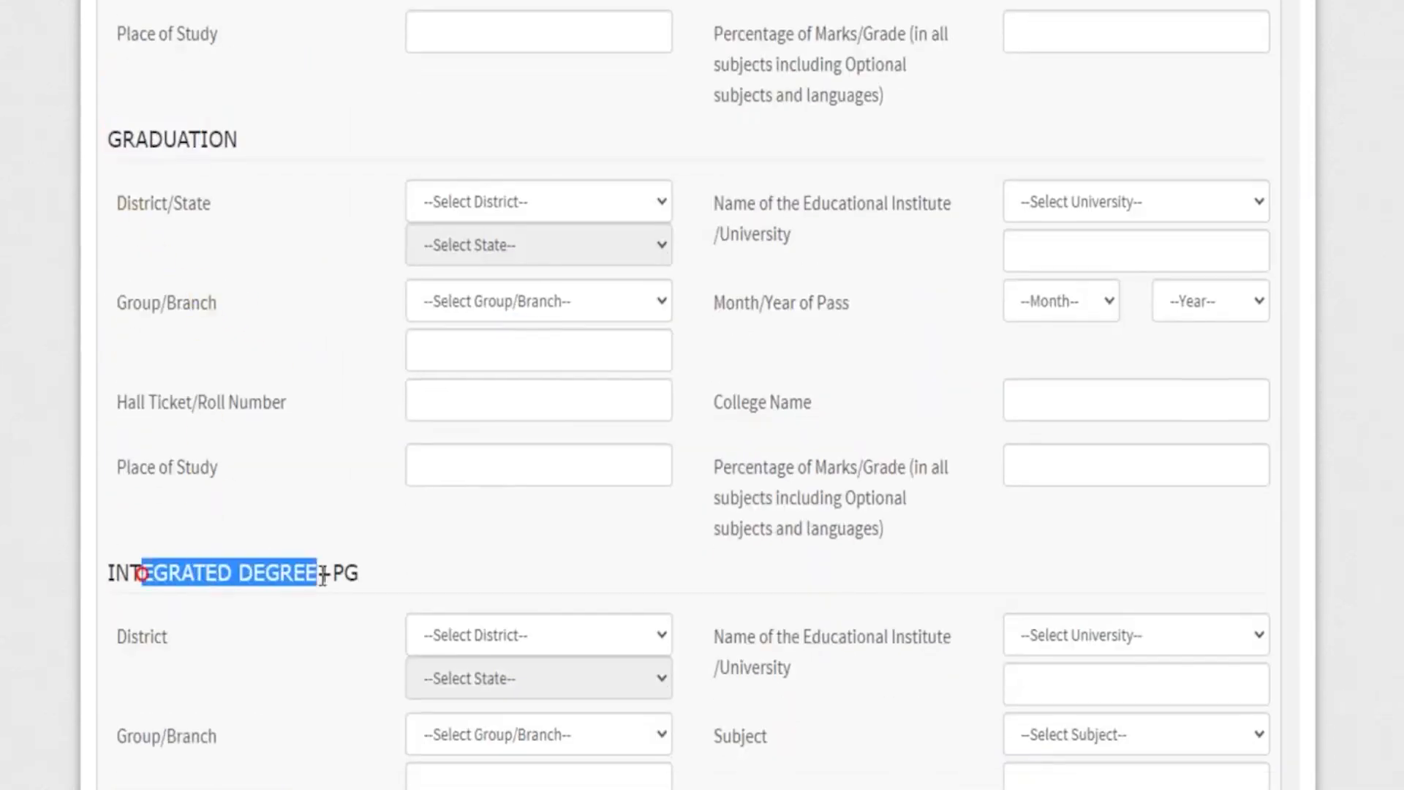
scroll(317, 558, down, 5)
scroll(313, 449, down, 1)
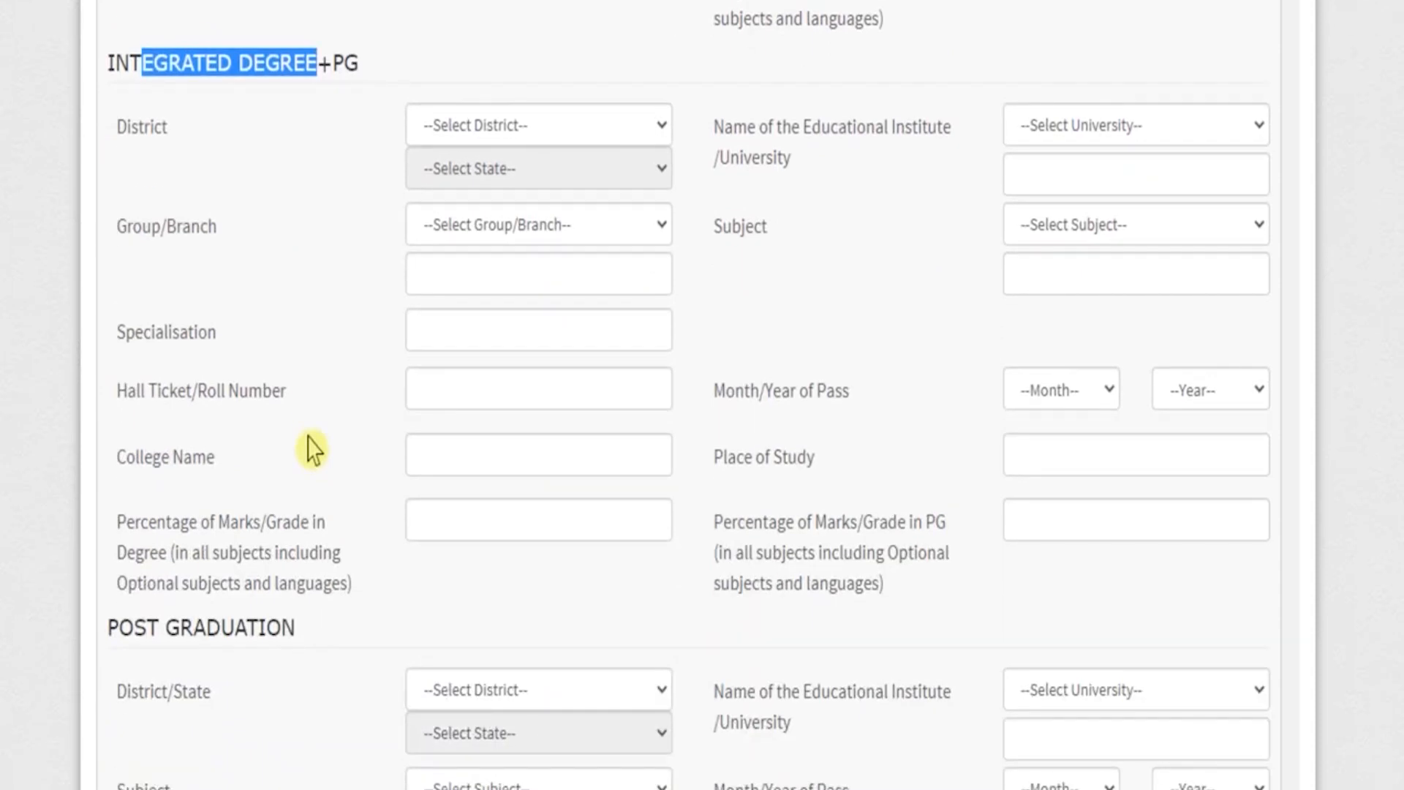
Review the fields of the Post Graduation, M.Phil and Ph.D sections.
scroll(311, 448, down, 3)
drag(133, 372, 281, 372)
scroll(276, 368, down, 5)
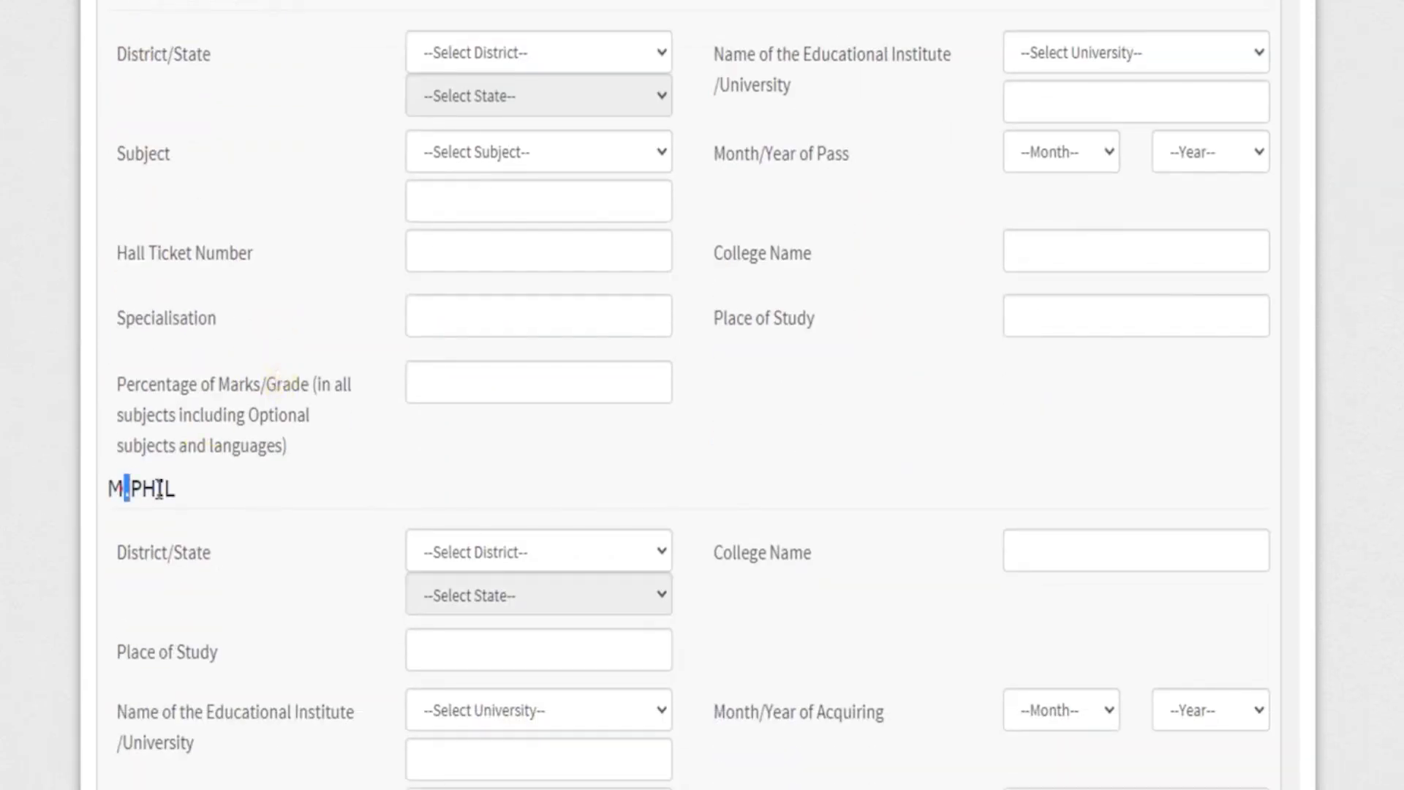
drag(124, 488, 156, 489)
scroll(156, 488, down, 2)
scroll(359, 541, down, 2)
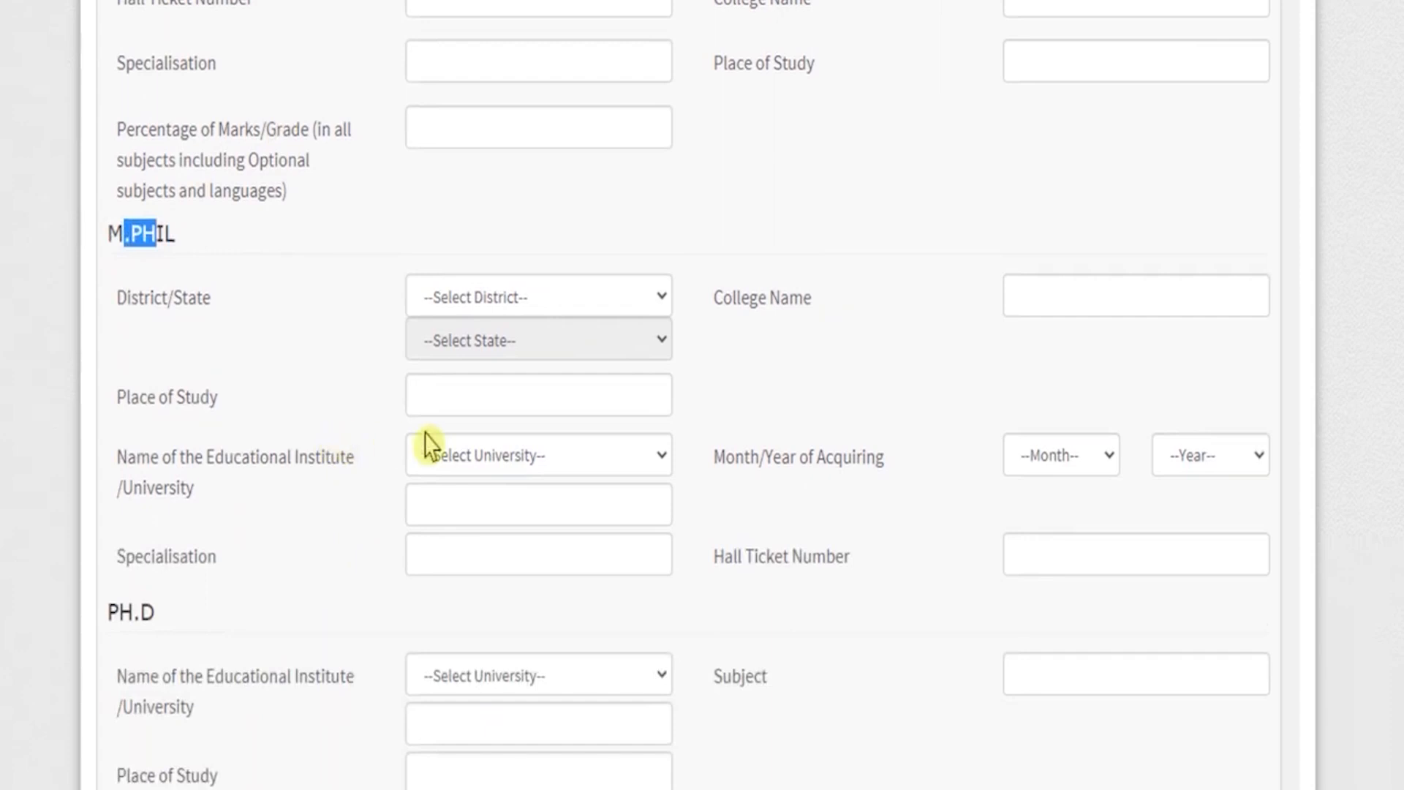
scroll(448, 443, down, 4)
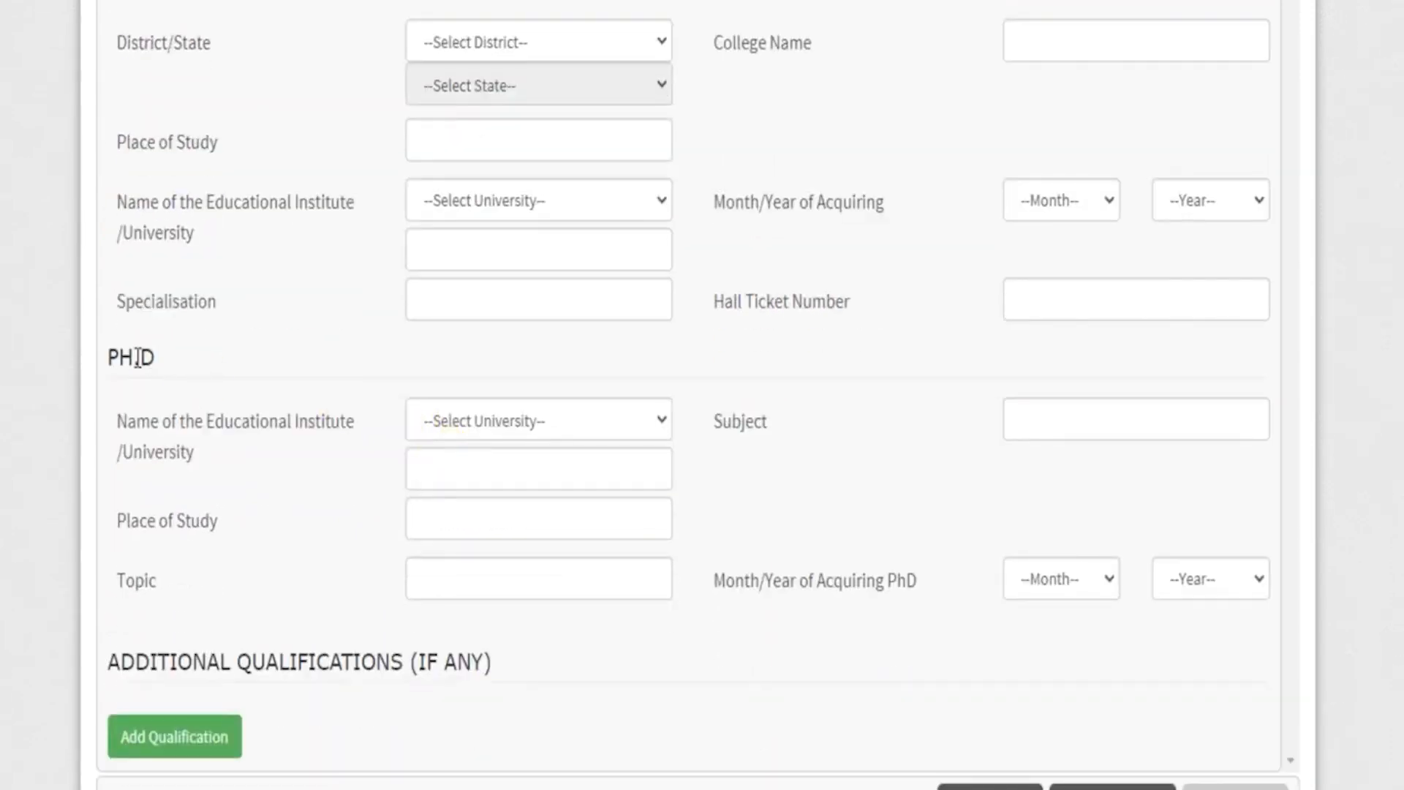
drag(111, 357, 155, 357)
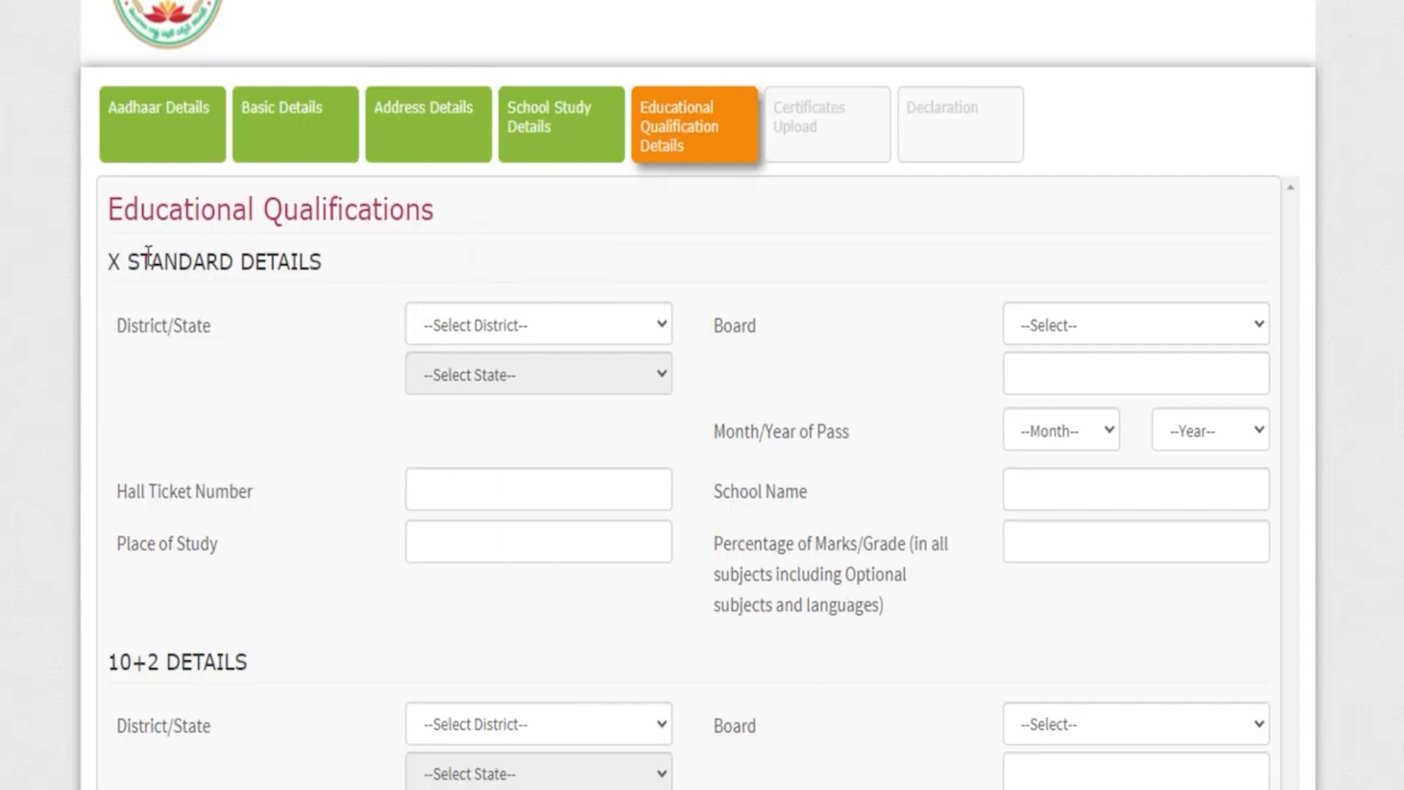
Set the X Standard district to Other than Telangana State and the state to Uttar Pradesh.
drag(150, 255, 234, 261)
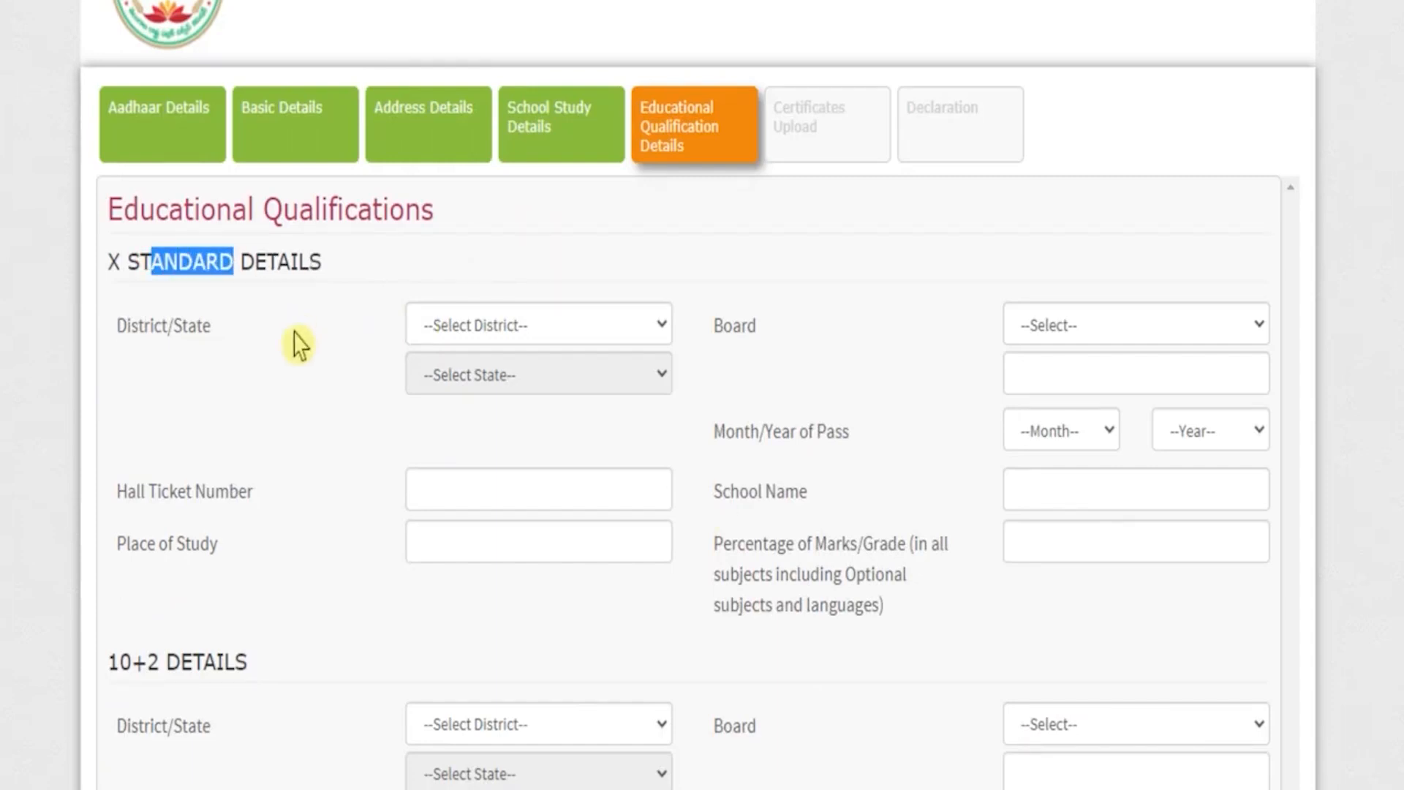
click(479, 327)
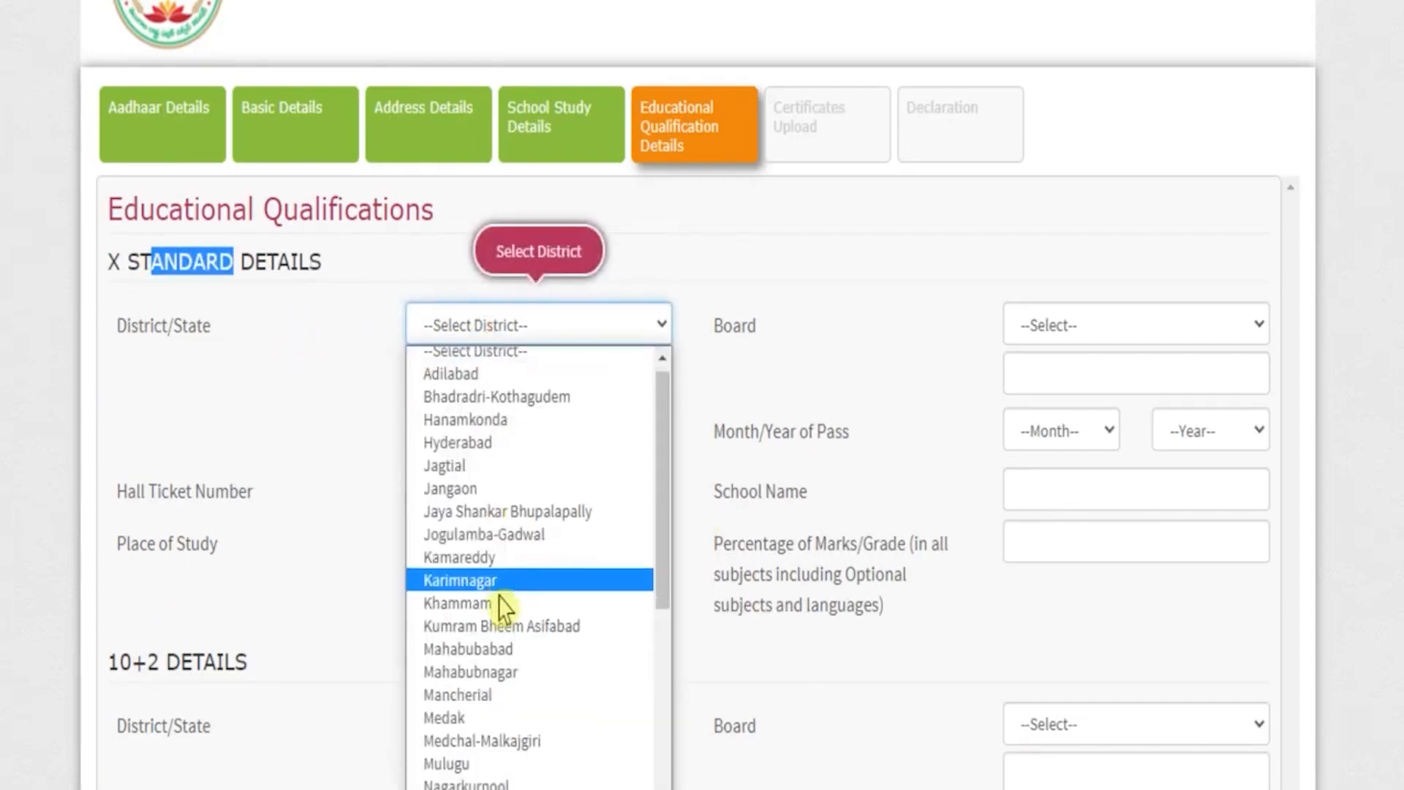
scroll(502, 607, down, 5)
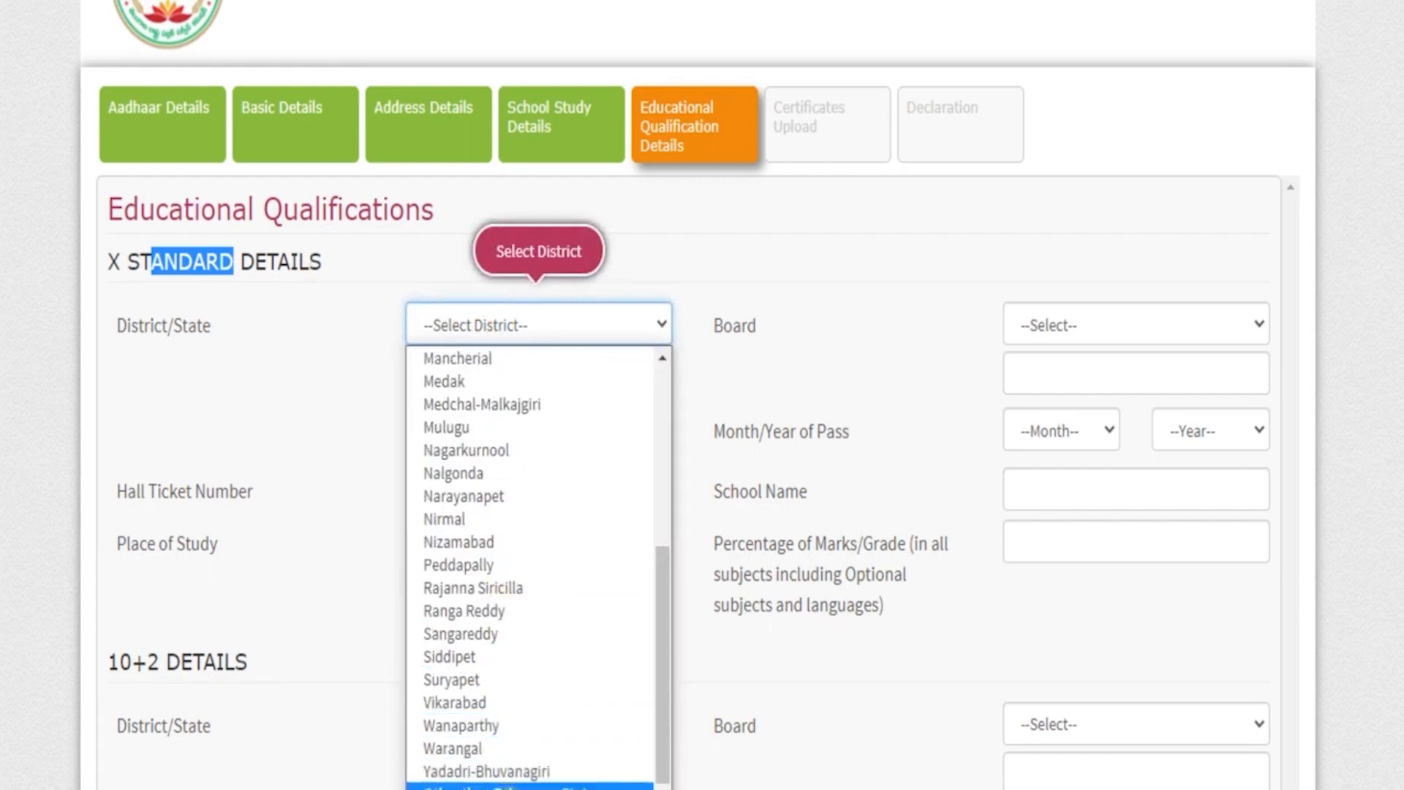
click(505, 786)
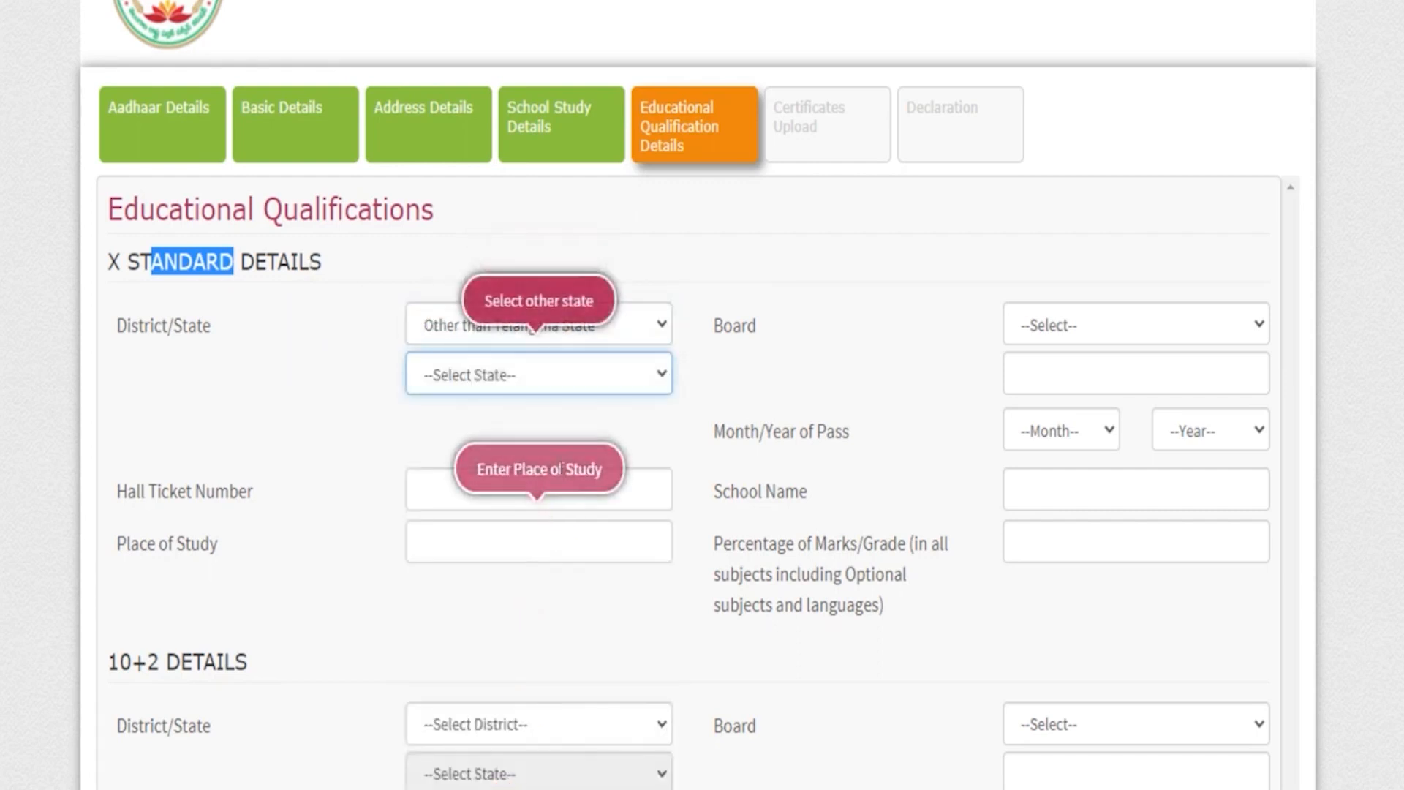
click(568, 391)
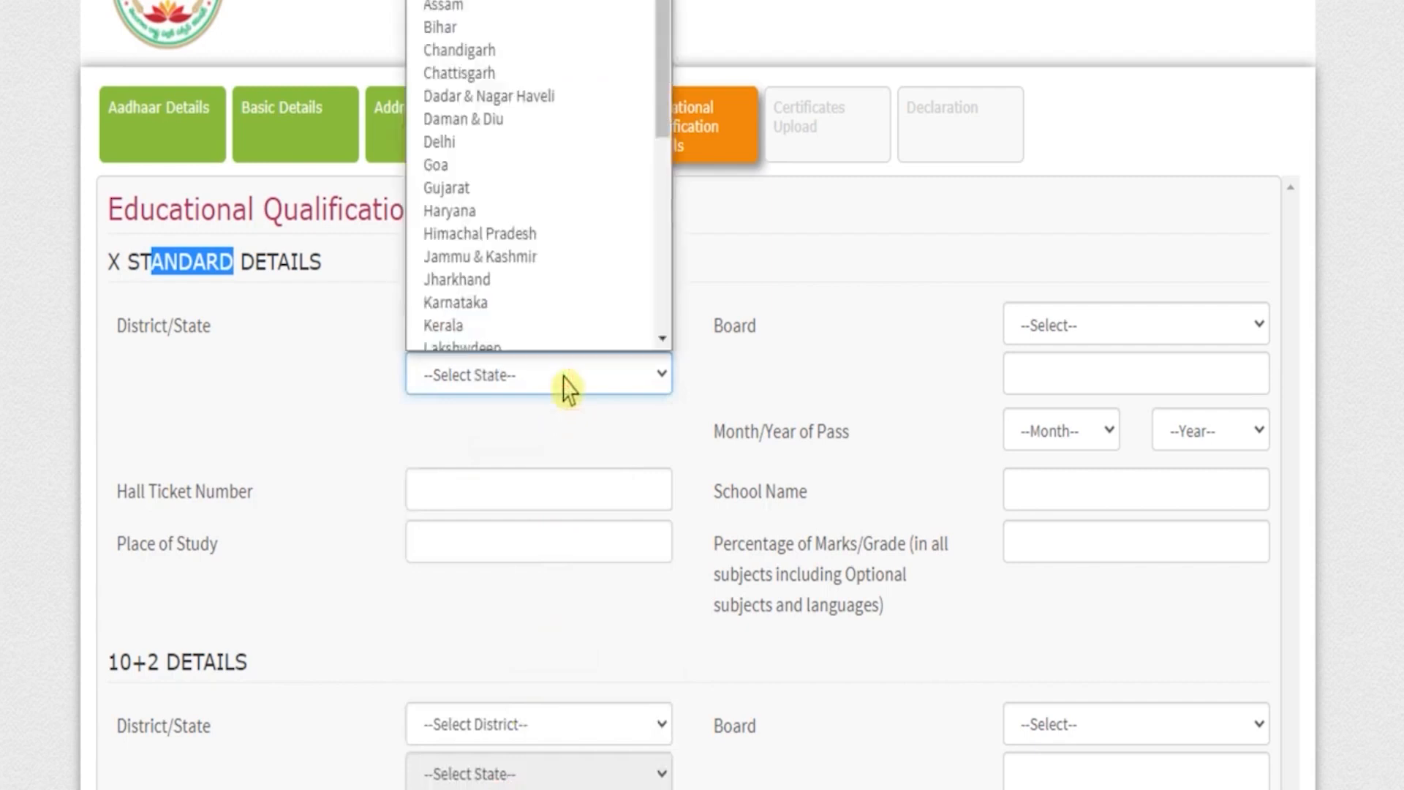
key(u)
key(Return)
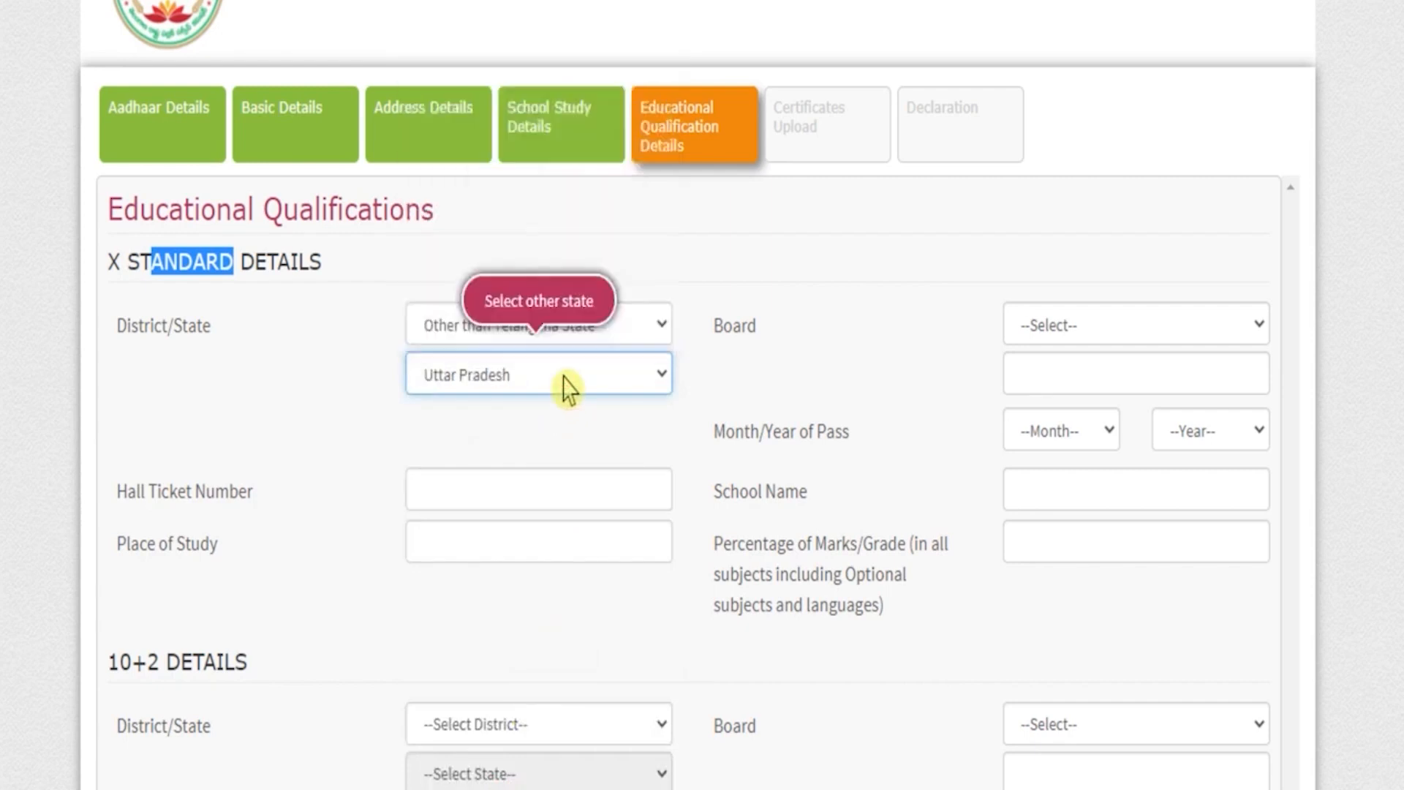
Complete the X Standard details with board Others, UP BOARD, May 2009, school JANTA INTER COLLEGE, place of study NAGAL and 50 percent marks.
click(1102, 327)
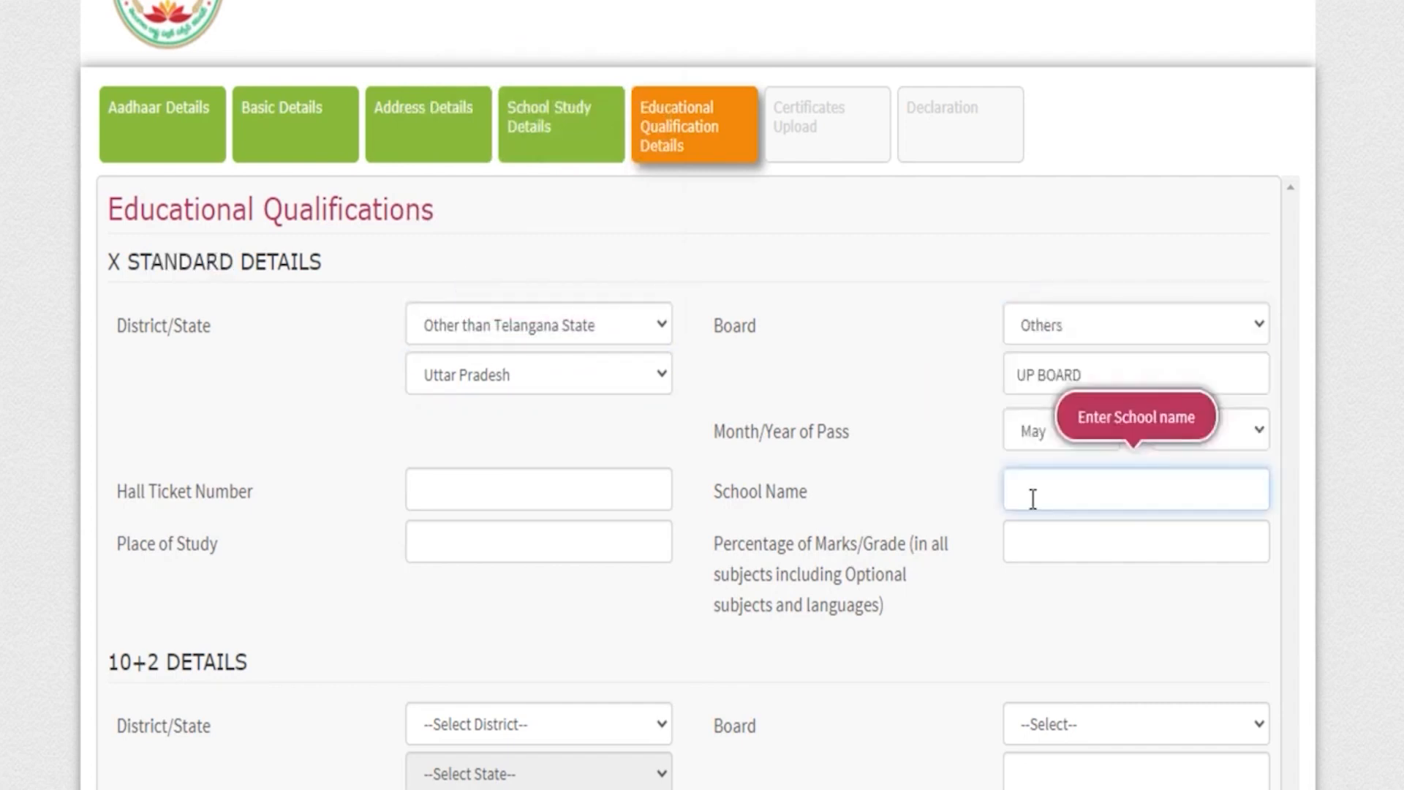
text(JaNTA INTER COLLEGE)
click(453, 549)
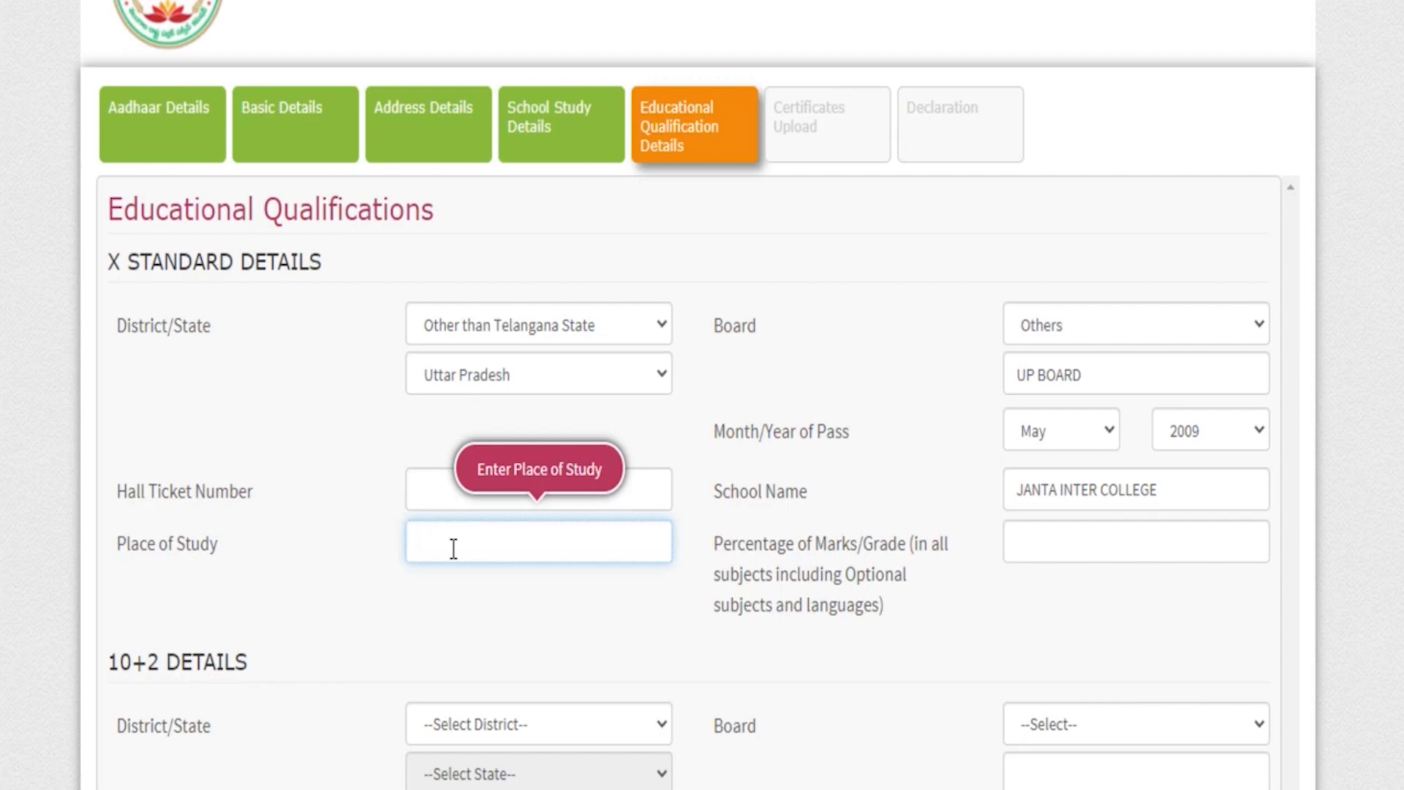
text(NAGAL)
click(1012, 543)
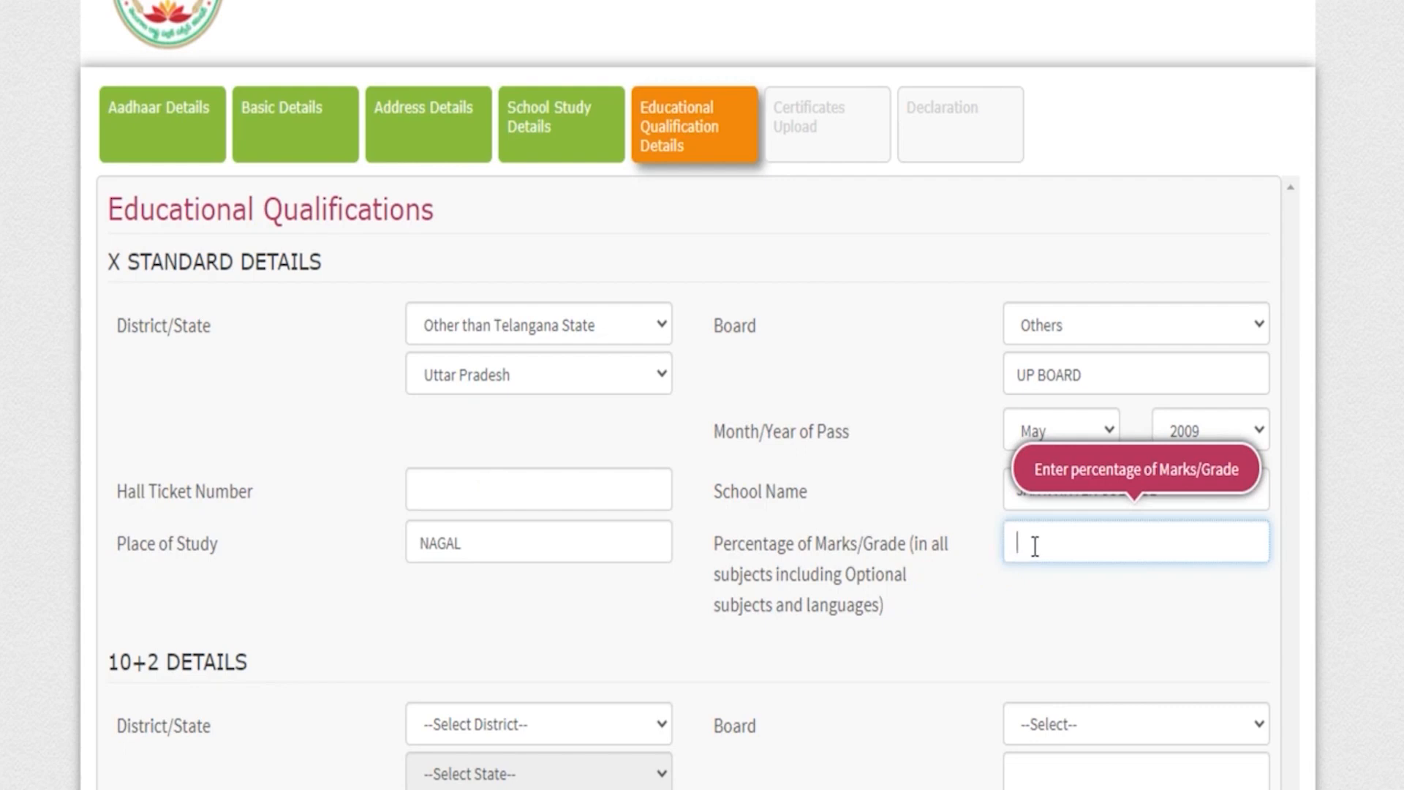
text(50)
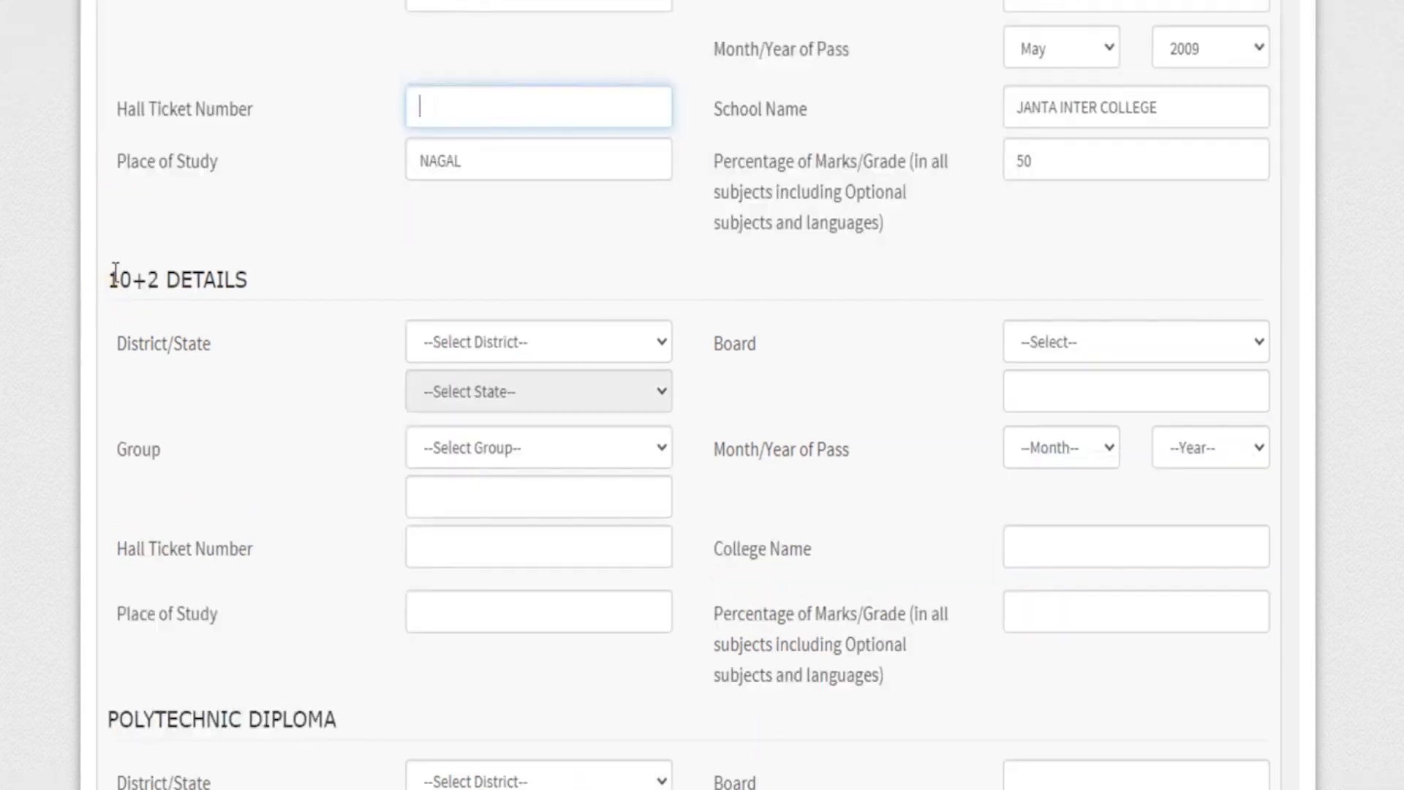
Complete the 10+2 details without a hall ticket number and proceed to Certificates Upload, accepting the missing-information notice.
drag(115, 277, 257, 292)
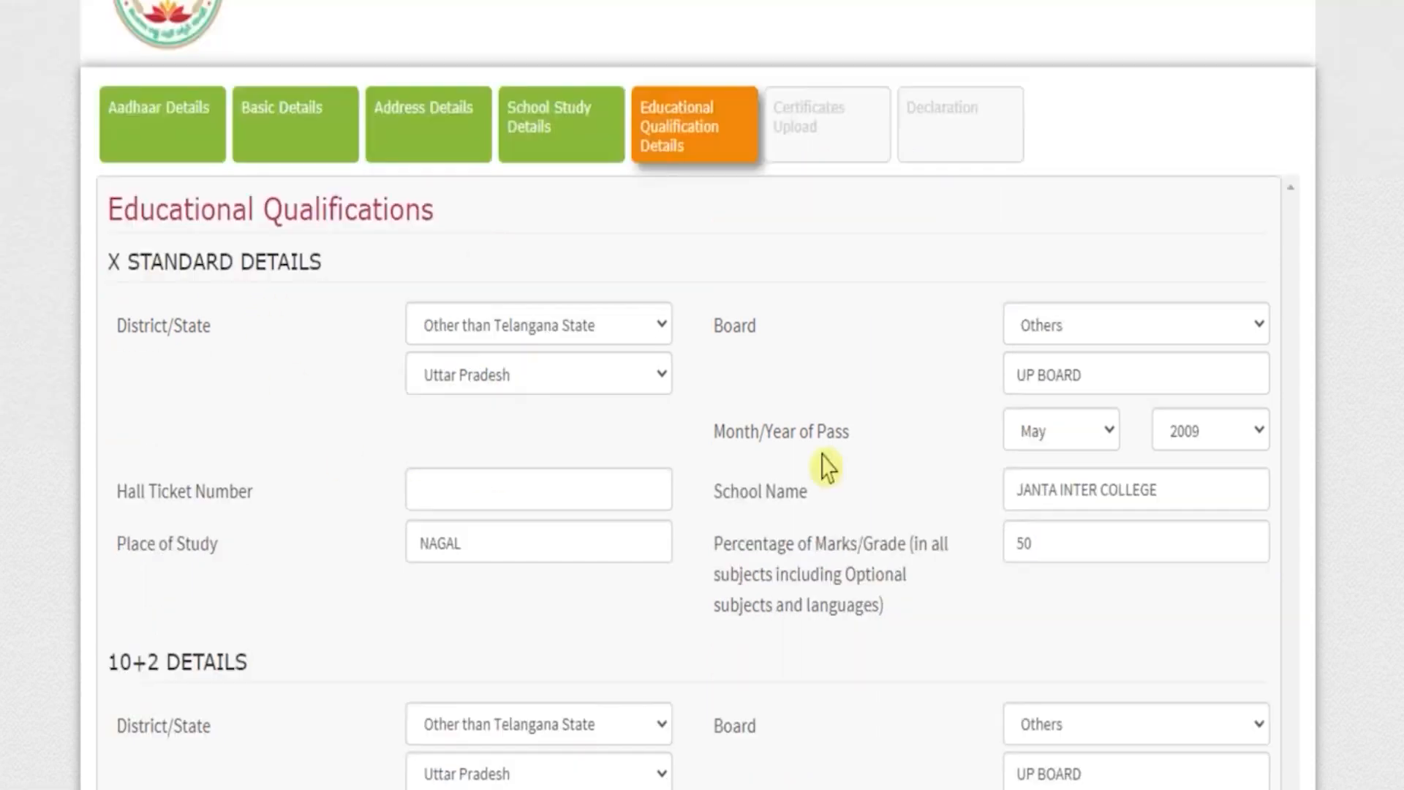
scroll(829, 464, down, 15)
scroll(827, 466, down, 20)
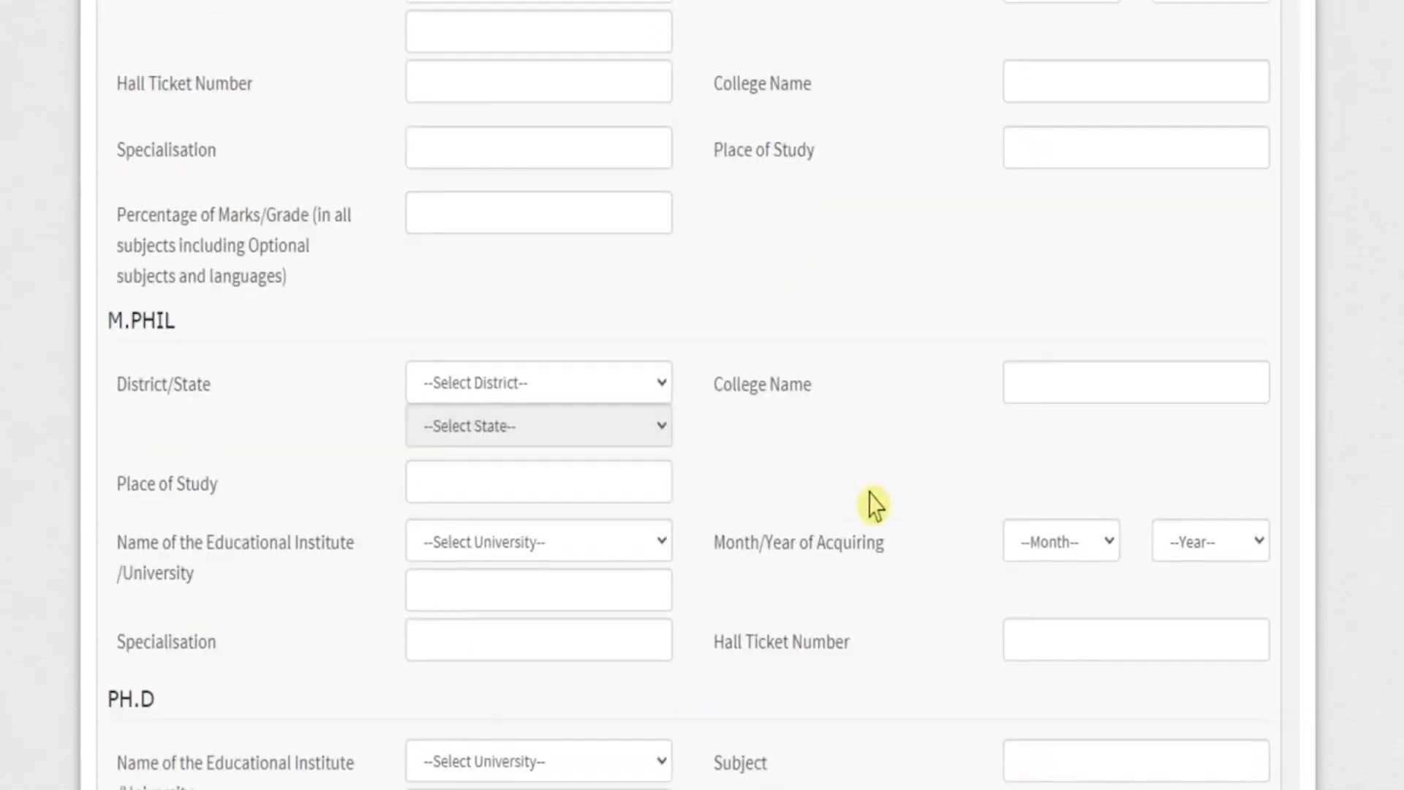
click(1110, 713)
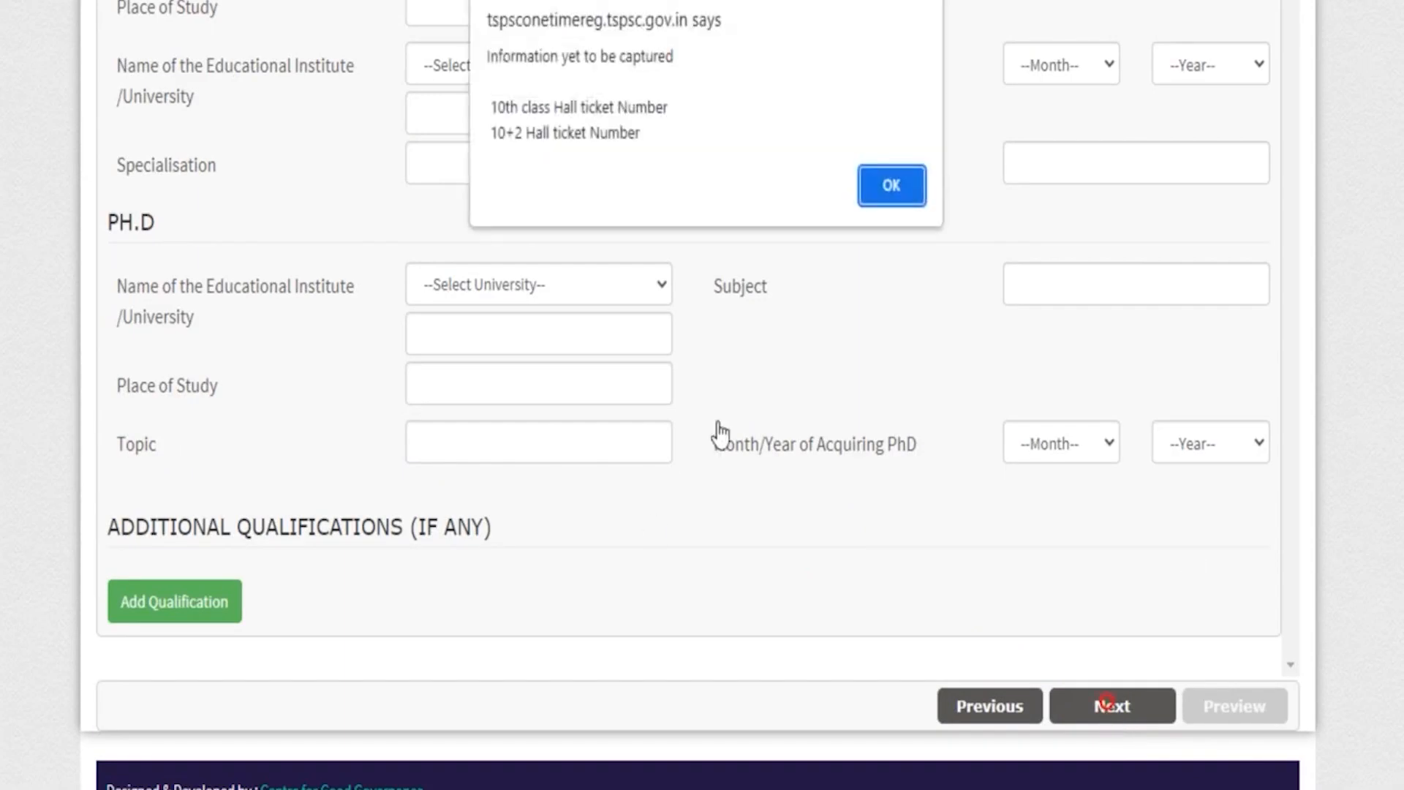
key(Return)
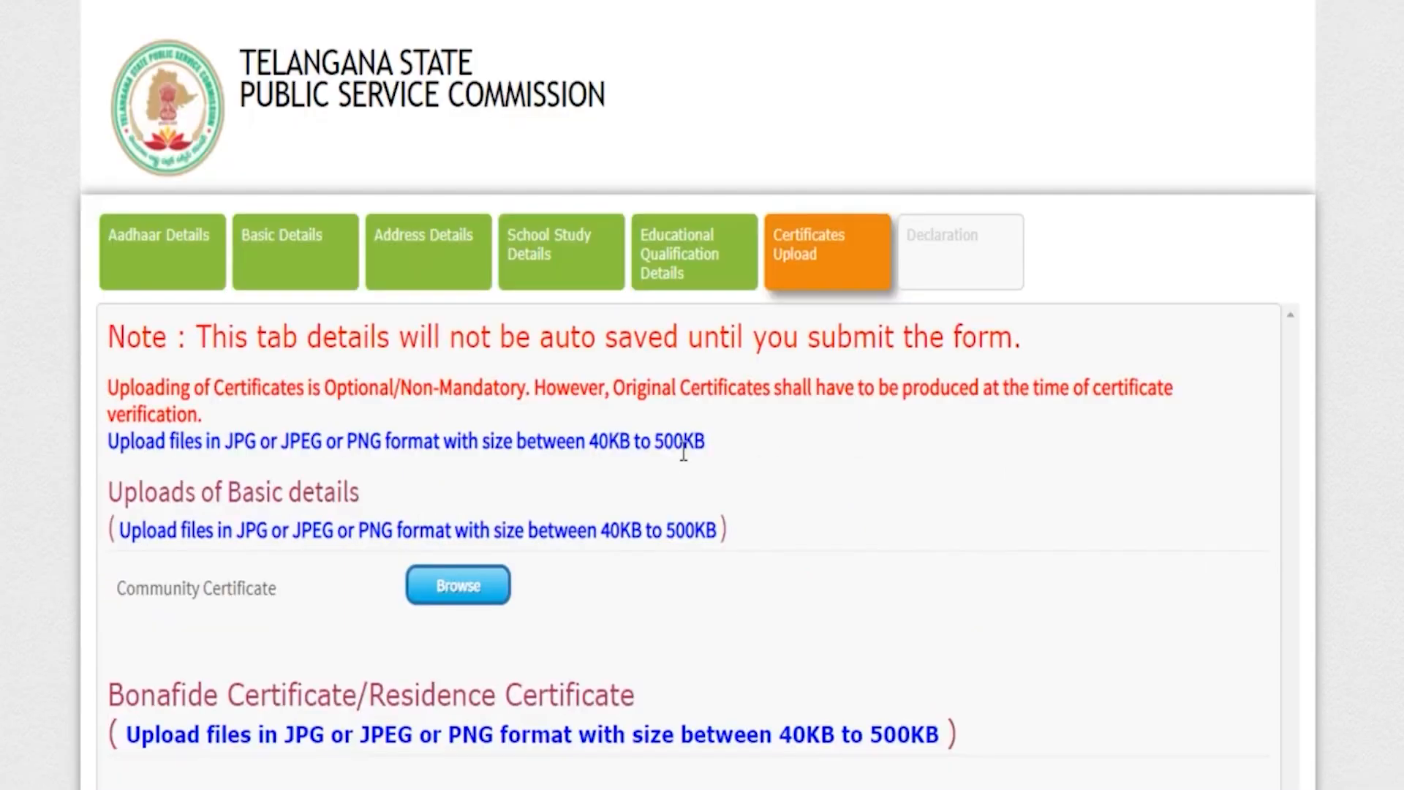
Examine the Certificates Upload section for the listed certificates and the accepted file formats and sizes.
scroll(683, 452, down, 15)
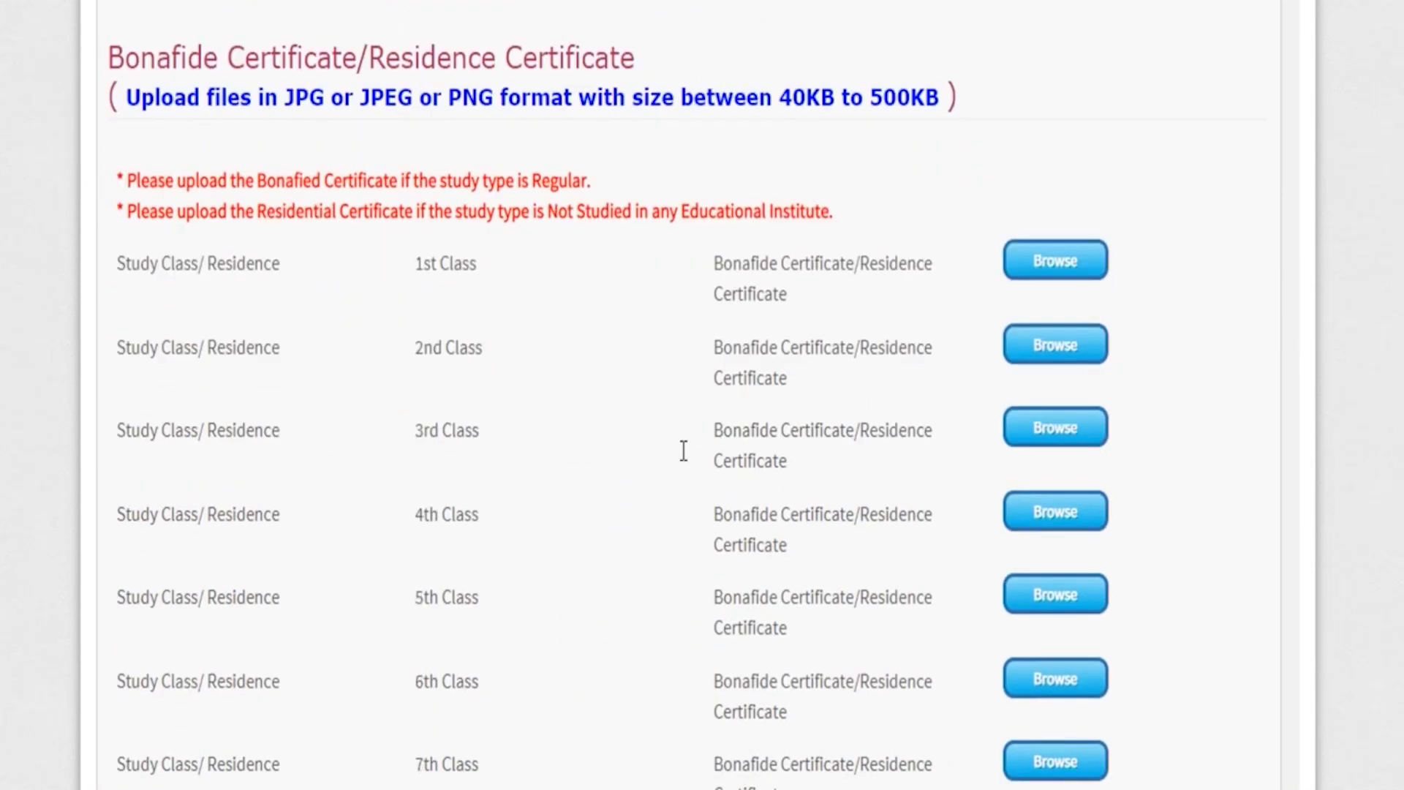
scroll(686, 464, down, 5)
scroll(686, 465, up, 20)
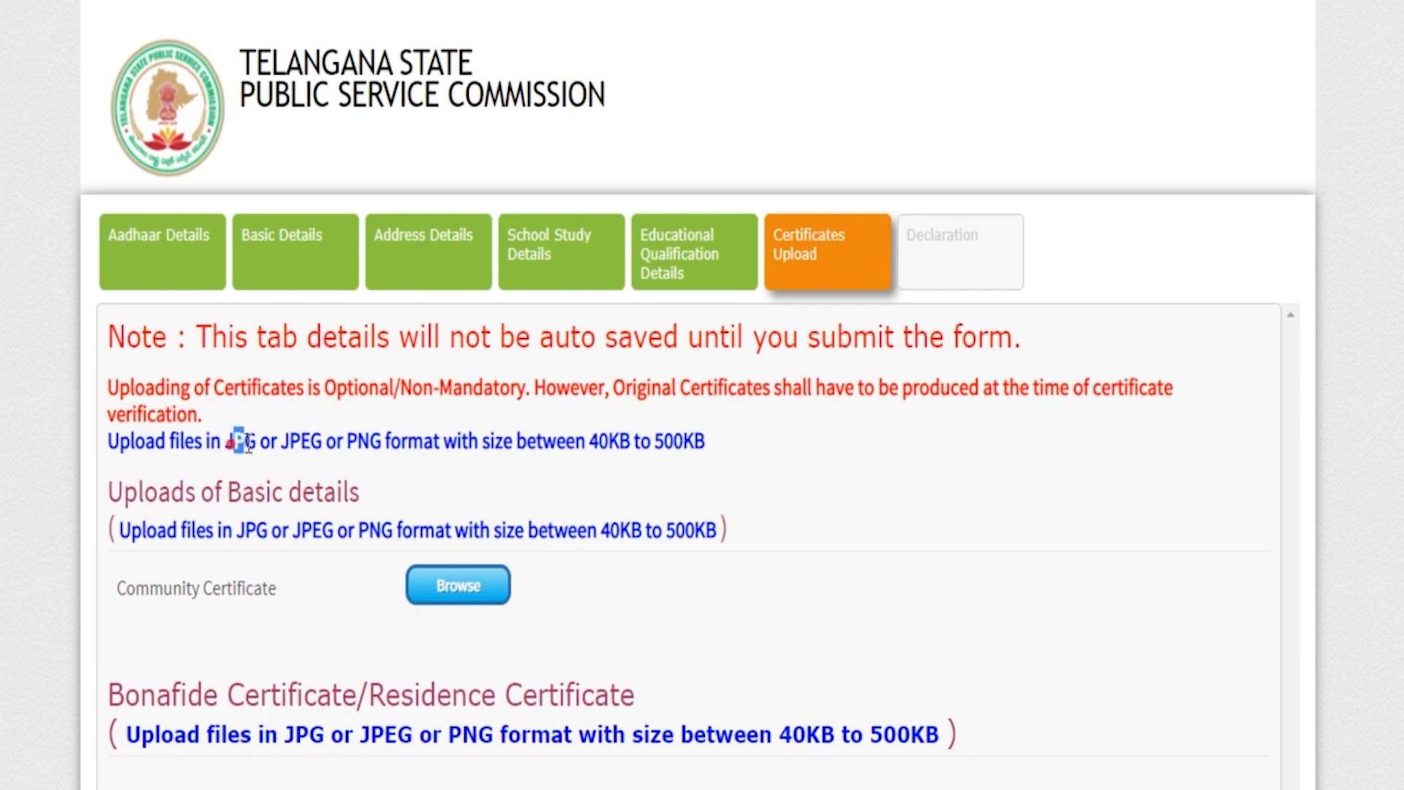
drag(280, 441, 313, 439)
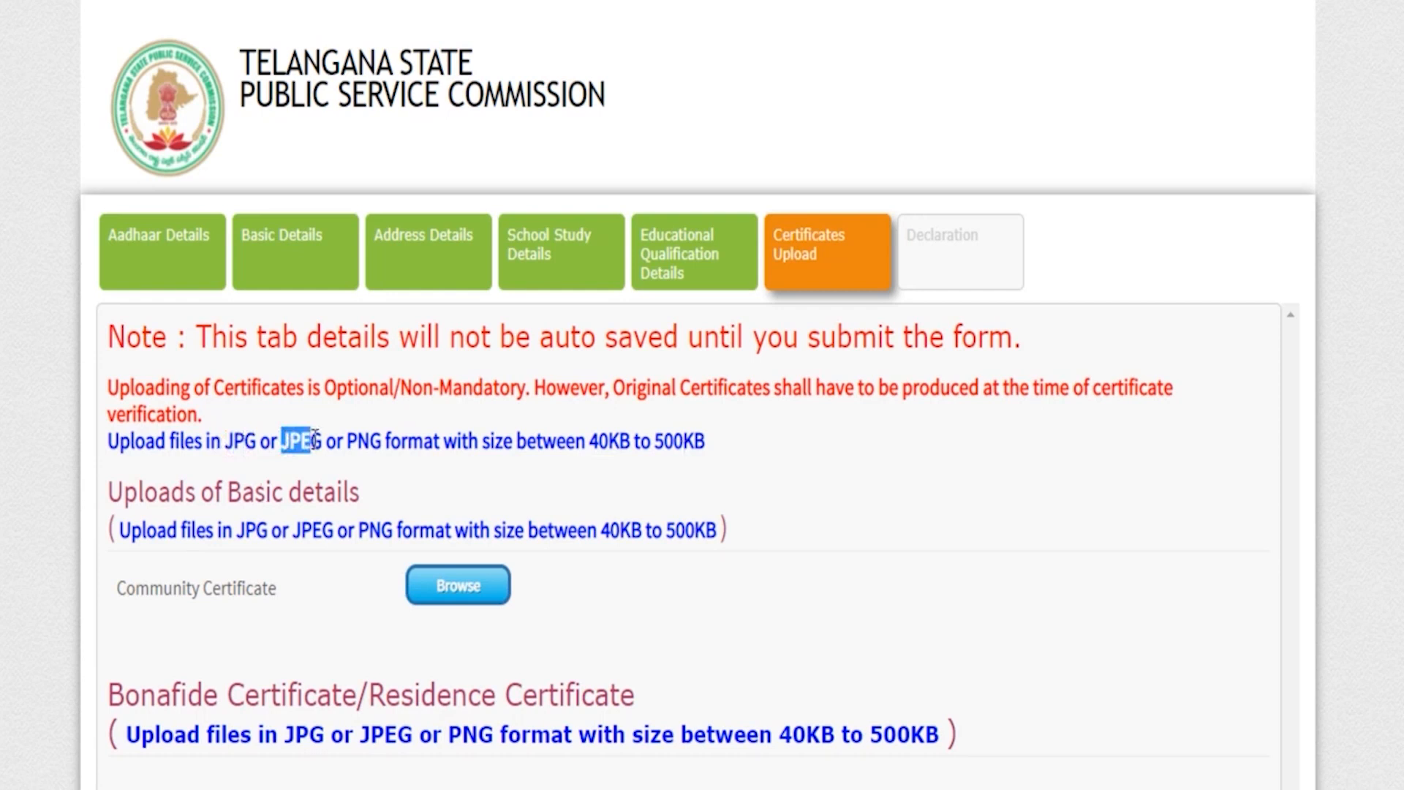
click(594, 439)
drag(595, 436, 696, 437)
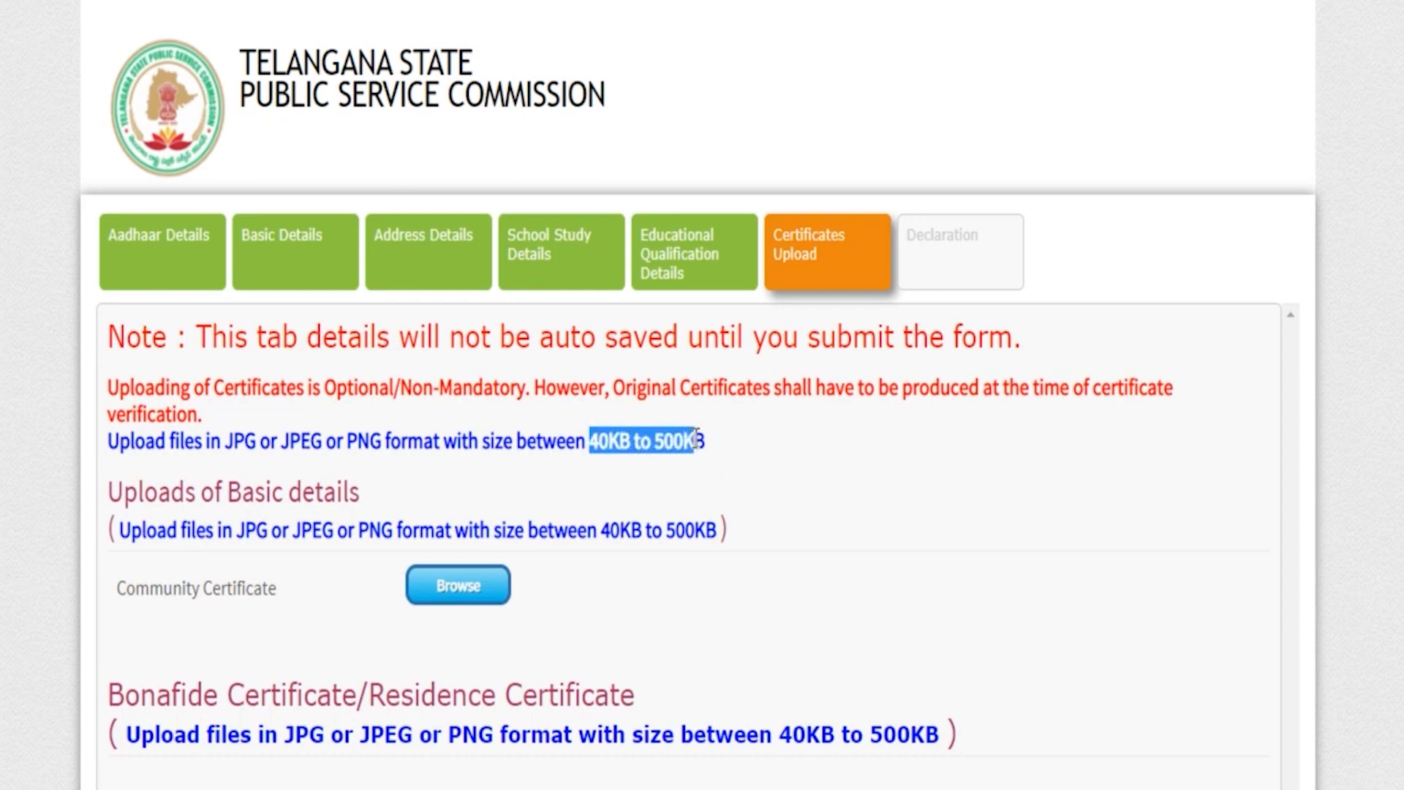
Upload the X Standard and Intermediate certificate images as educational qualification certificates.
scroll(696, 439, down, 7)
drag(137, 188, 598, 180)
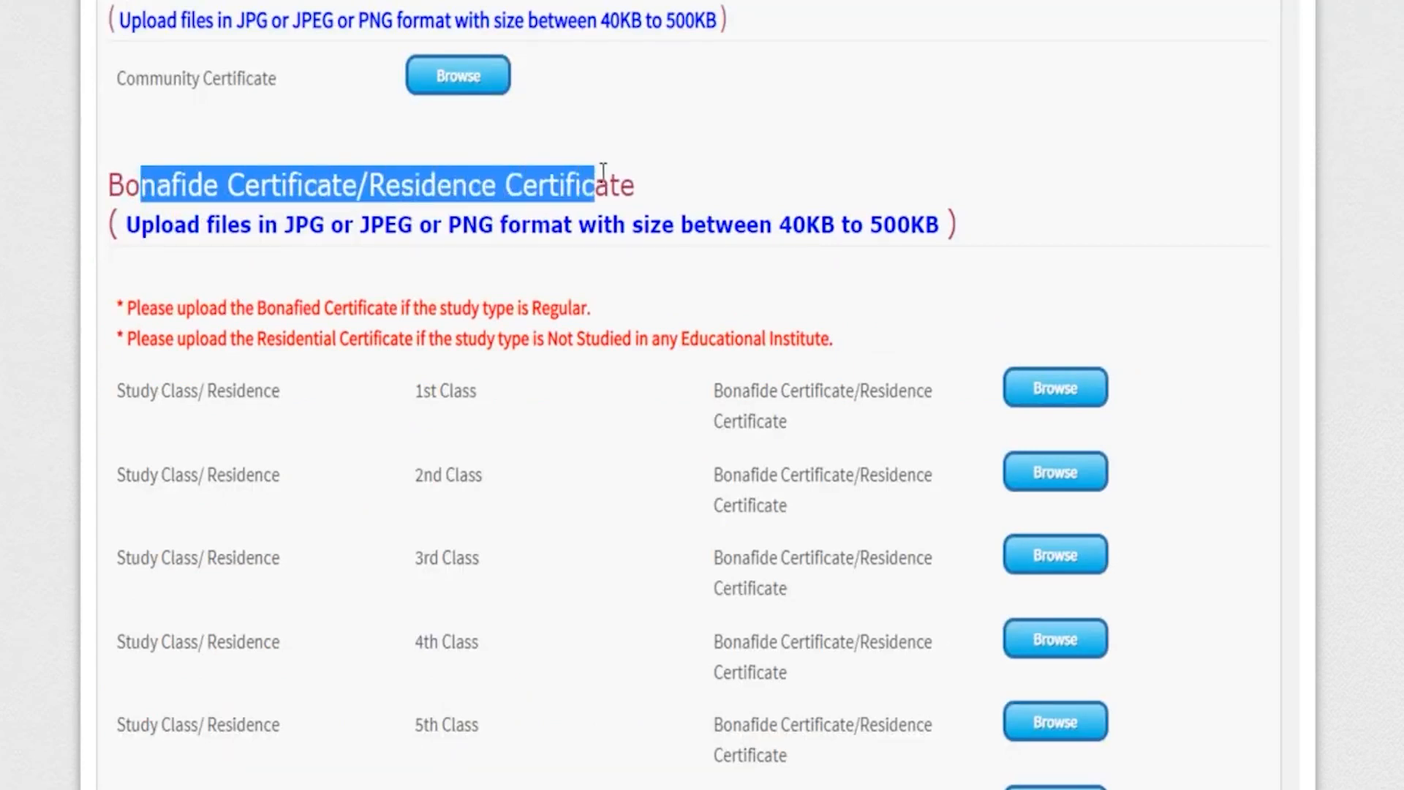
scroll(539, 511, down, 10)
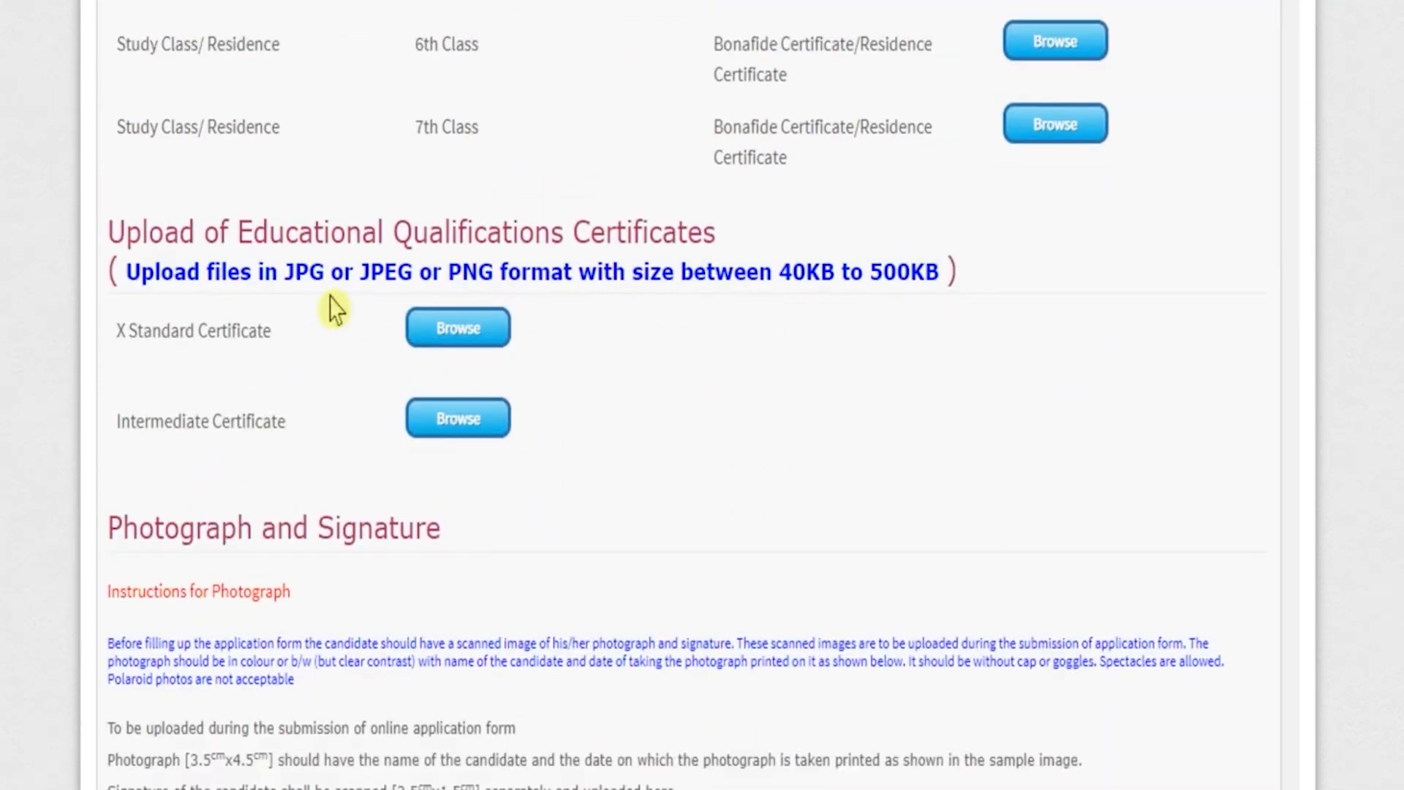
drag(314, 233, 680, 226)
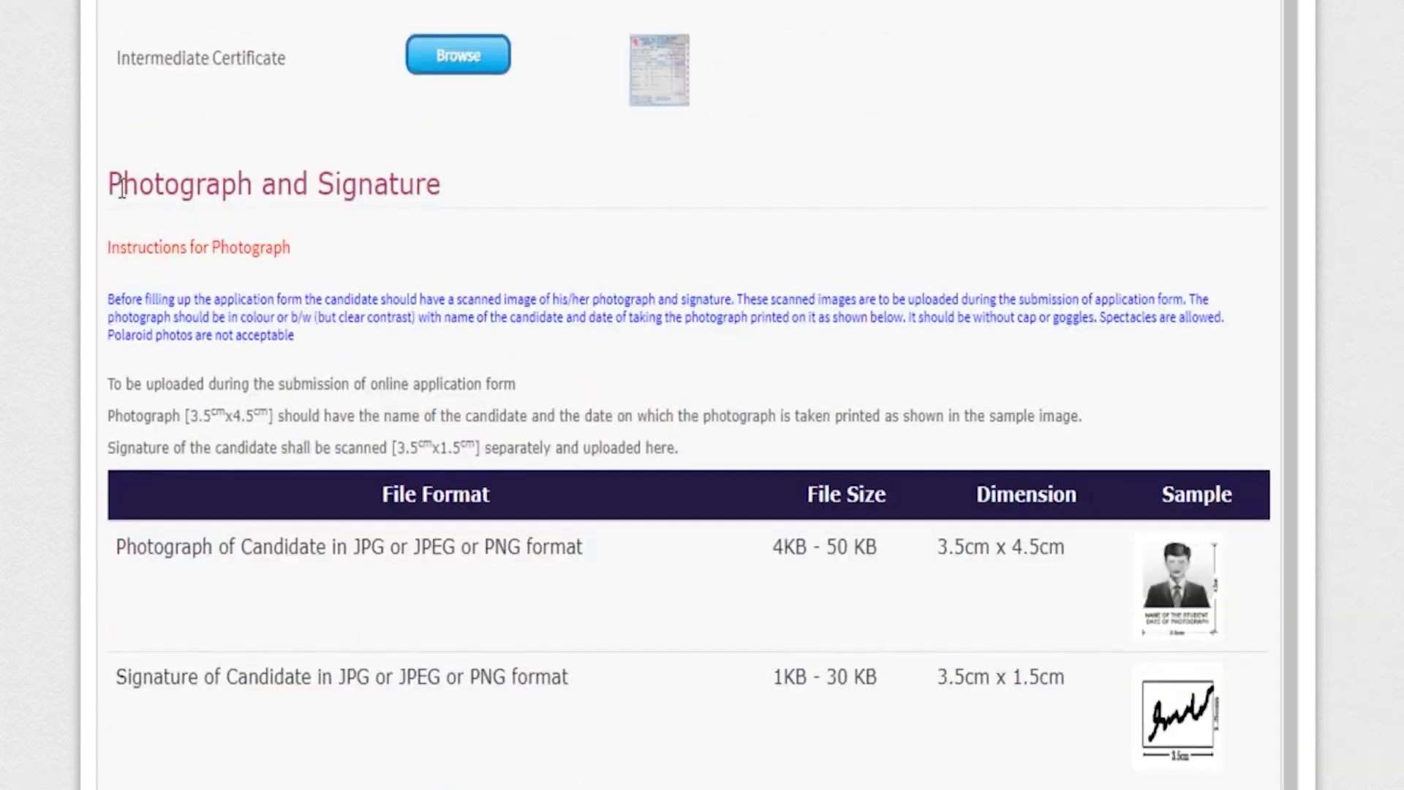
drag(120, 188, 426, 184)
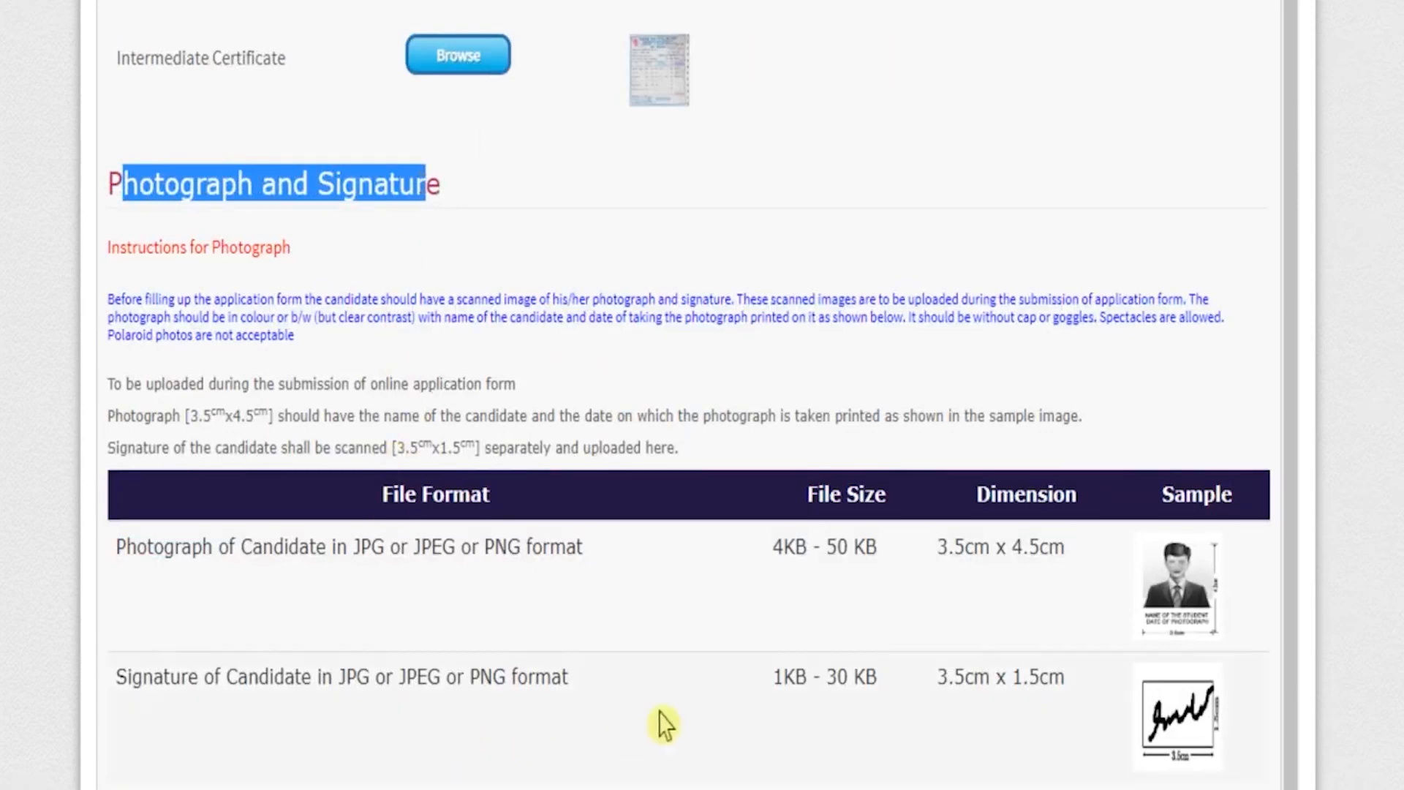
Check the photograph and signature file size limits, upload both candidate images and proceed to Declaration.
scroll(664, 724, down, 4)
drag(776, 270, 878, 272)
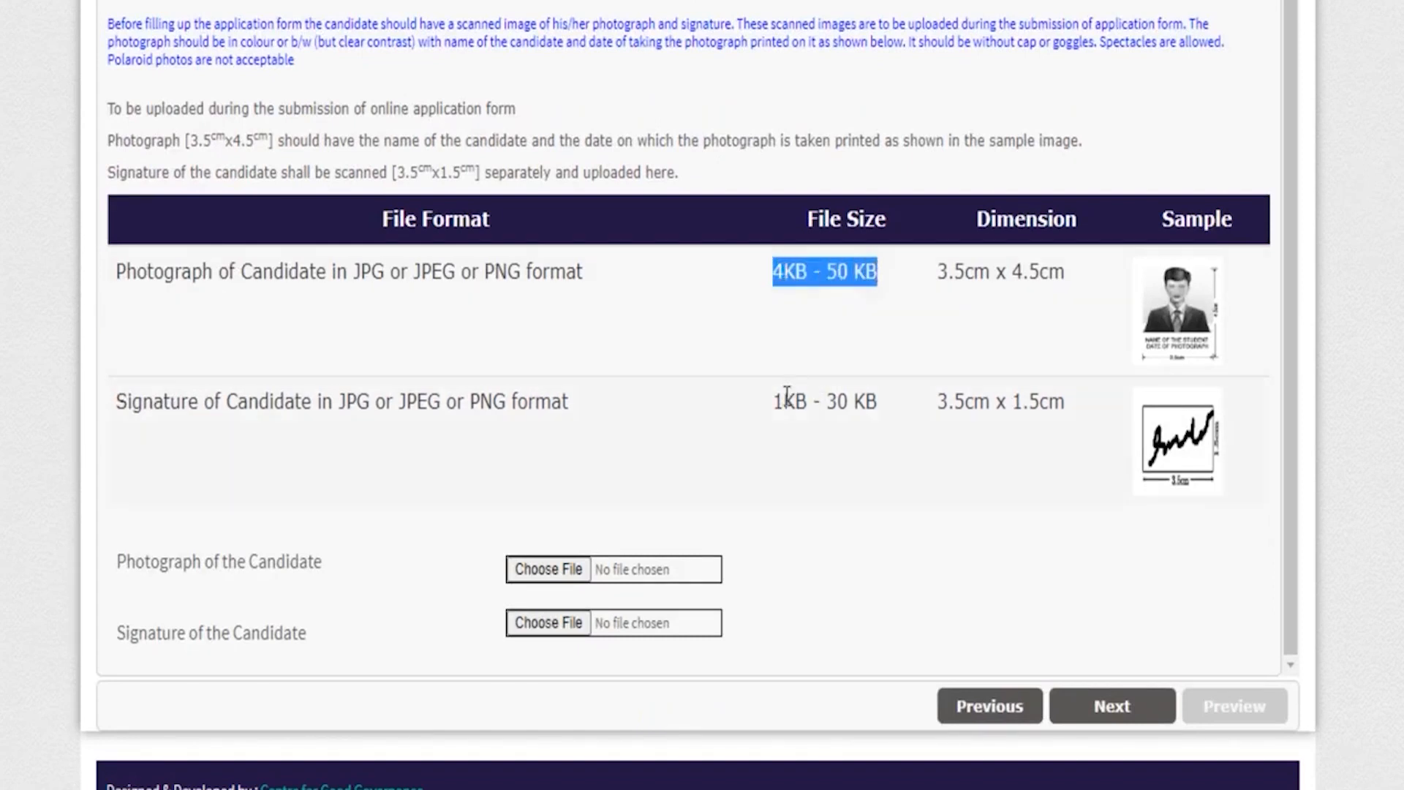
drag(776, 401, 882, 401)
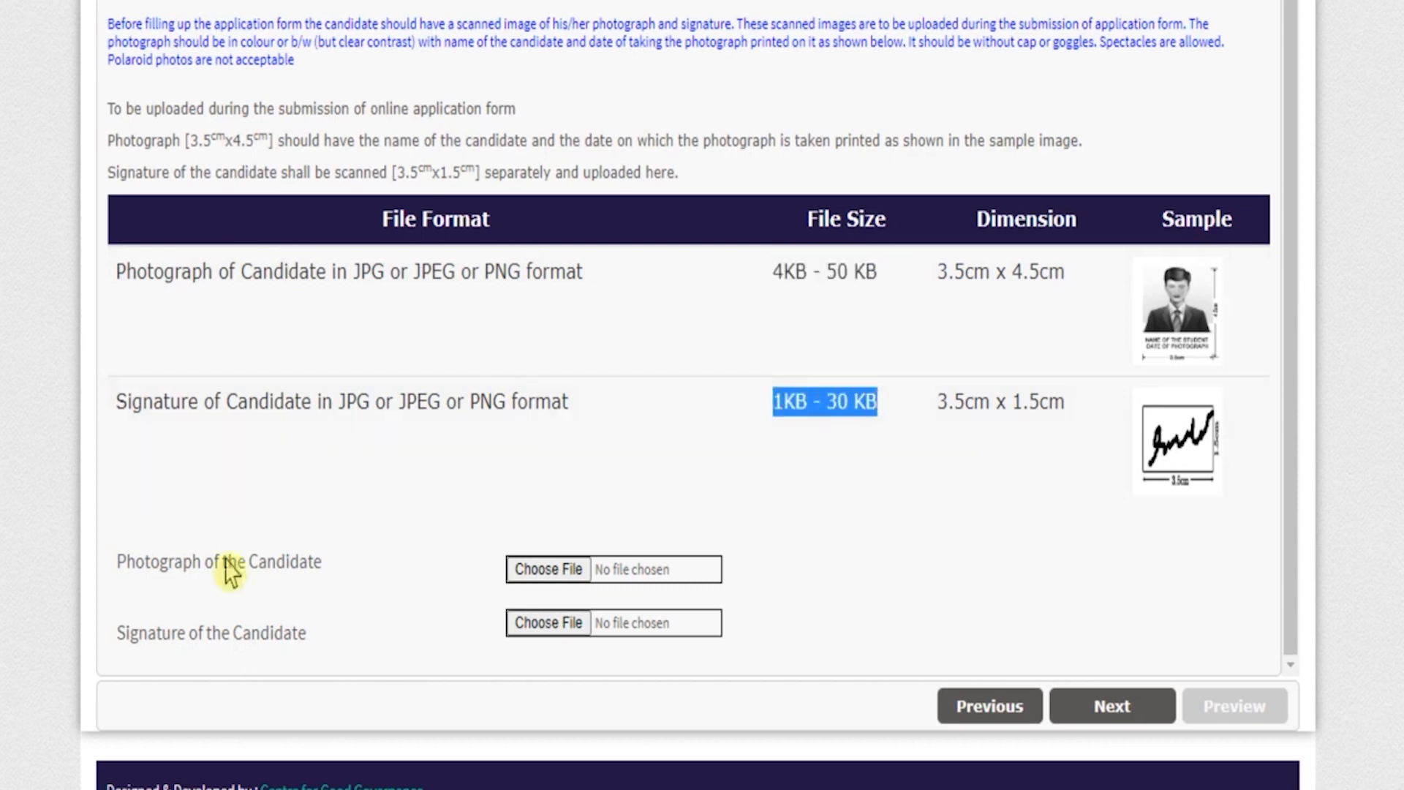
click(141, 571)
drag(136, 561, 298, 565)
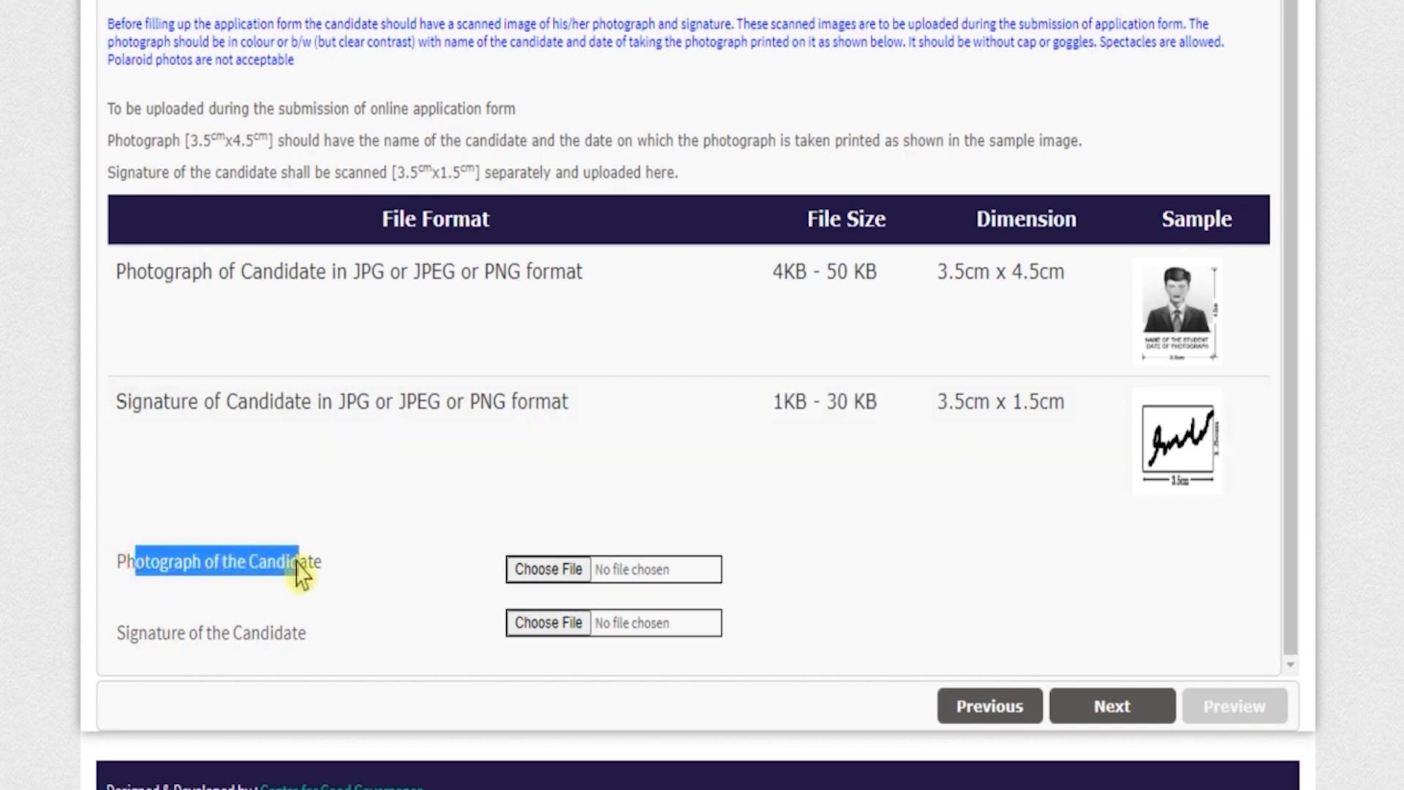
click(525, 570)
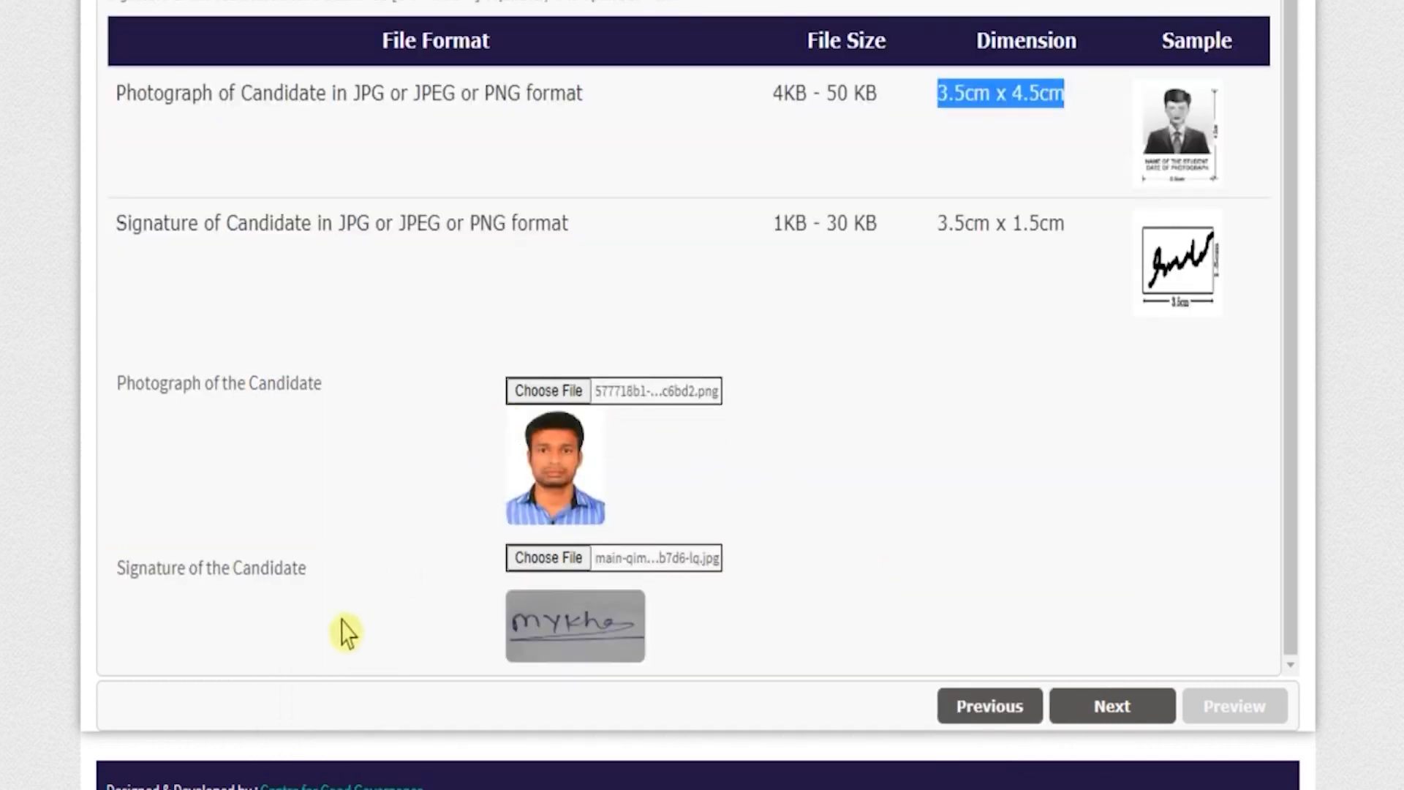
click(1121, 711)
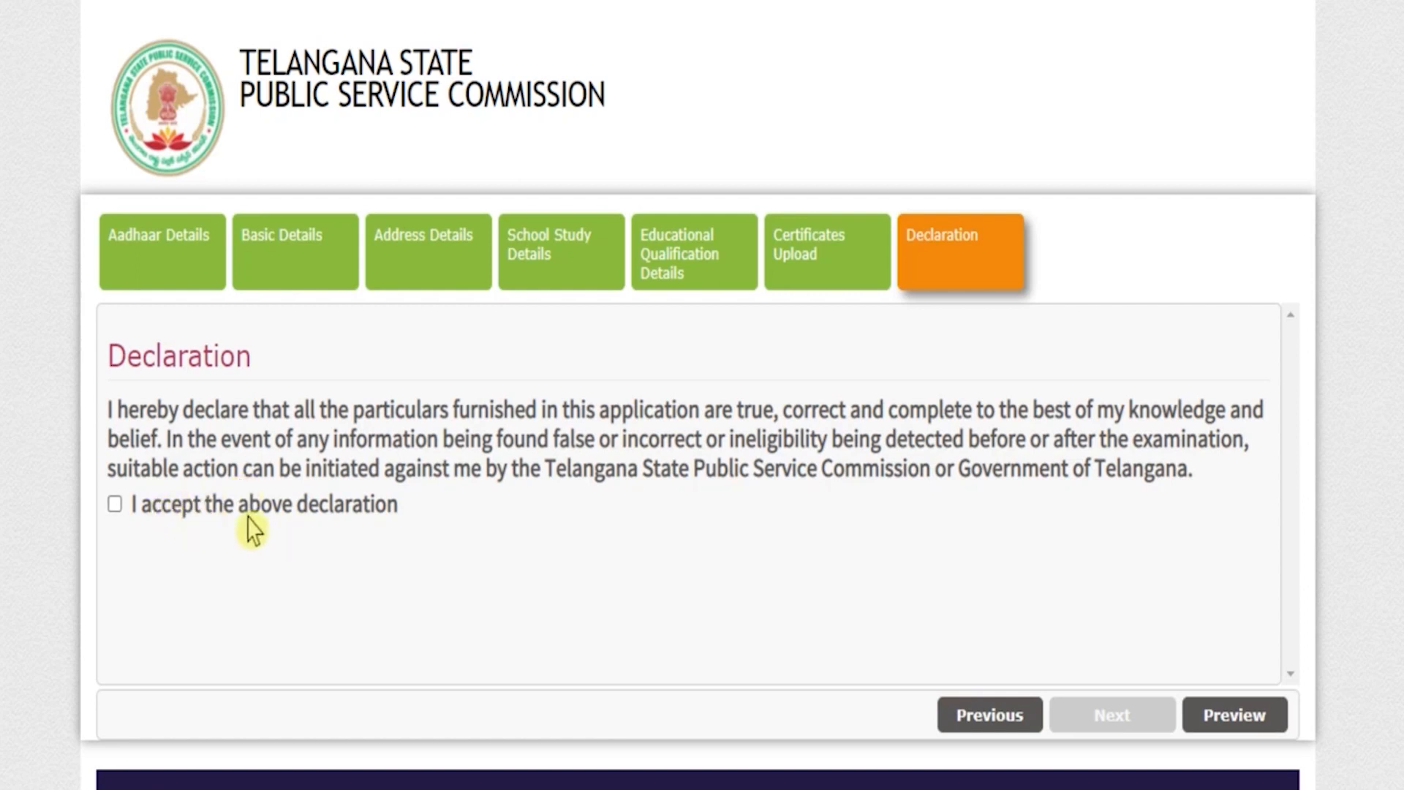
Accept the declaration and preview the completed registration, reviewing the entries through to the photograph and signature.
click(114, 505)
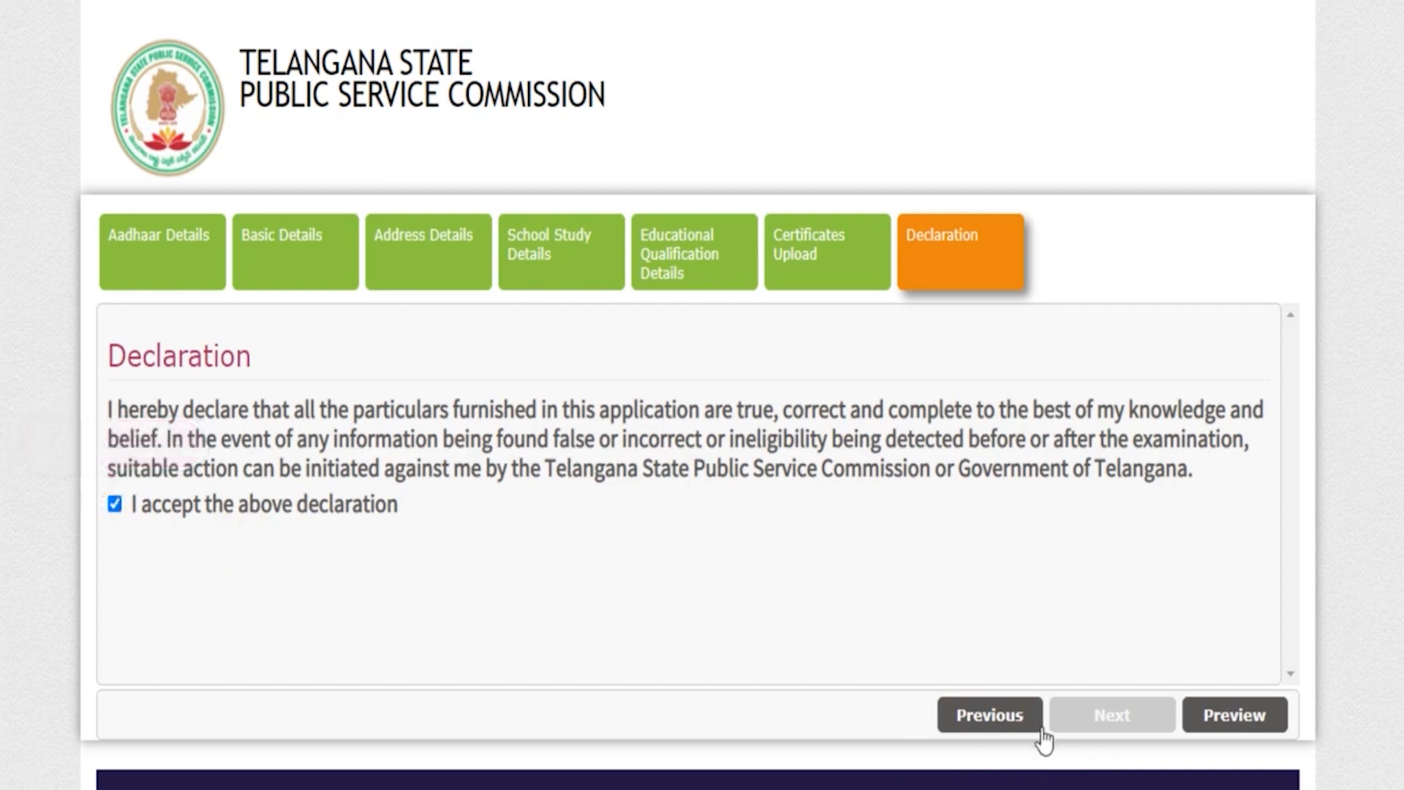
click(1219, 715)
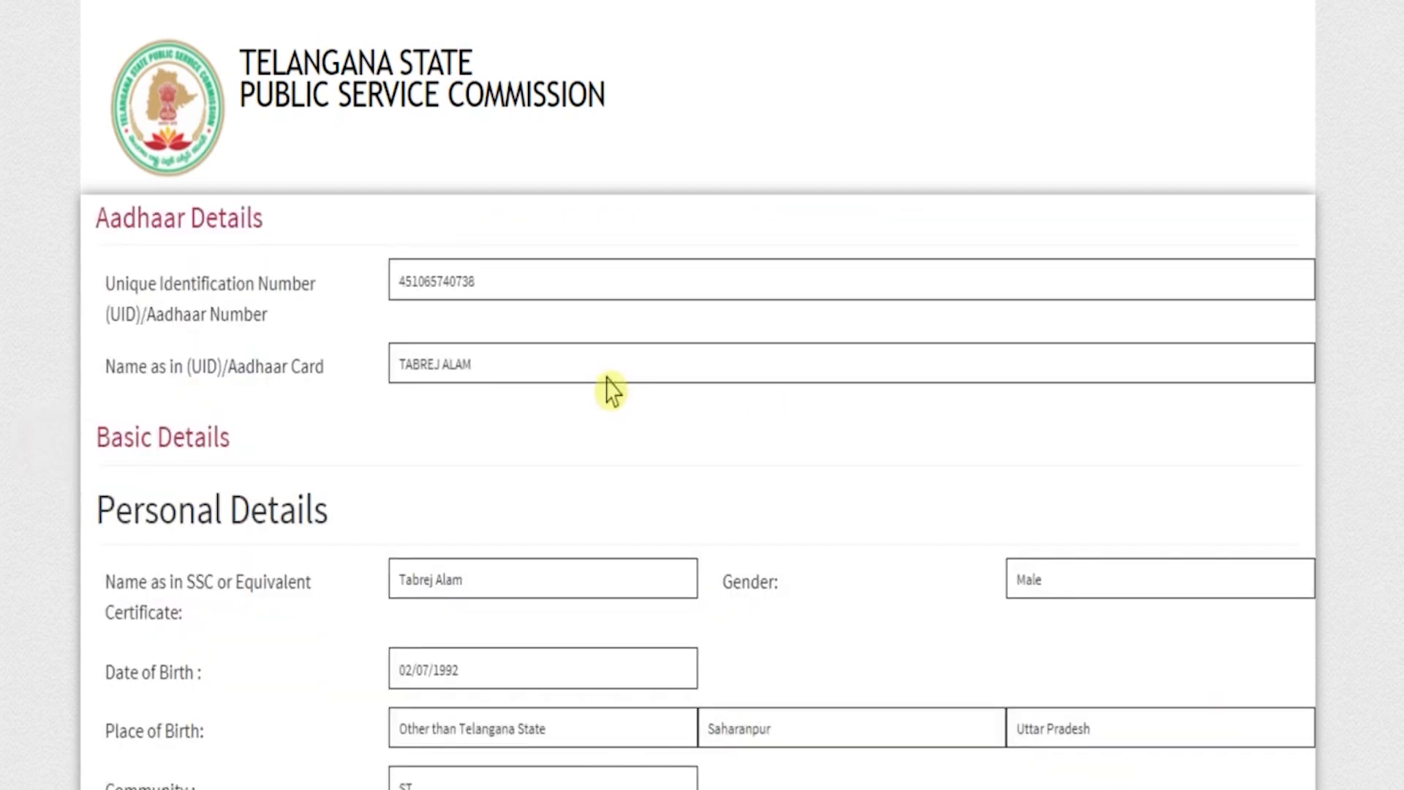
scroll(611, 392, down, 3)
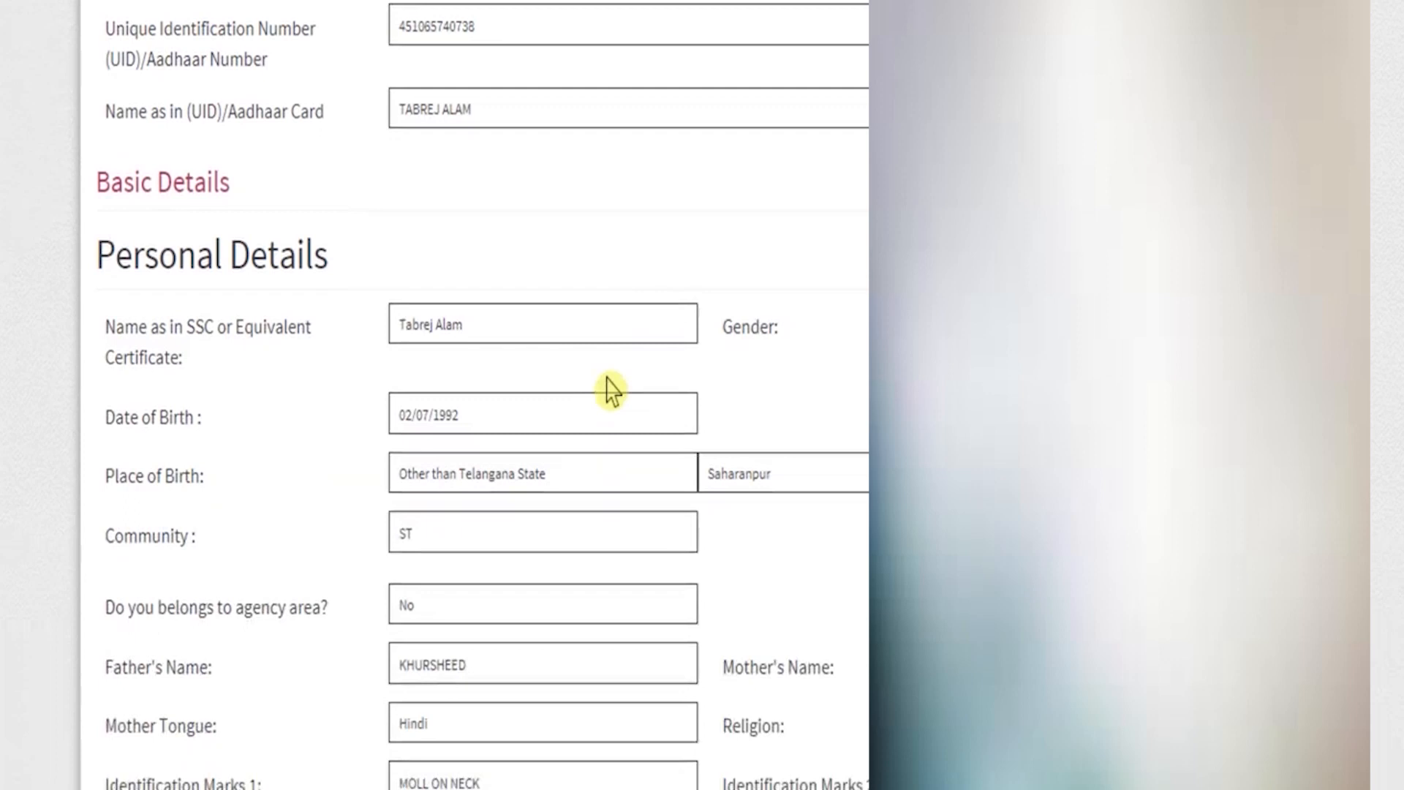
scroll(611, 392, down, 15)
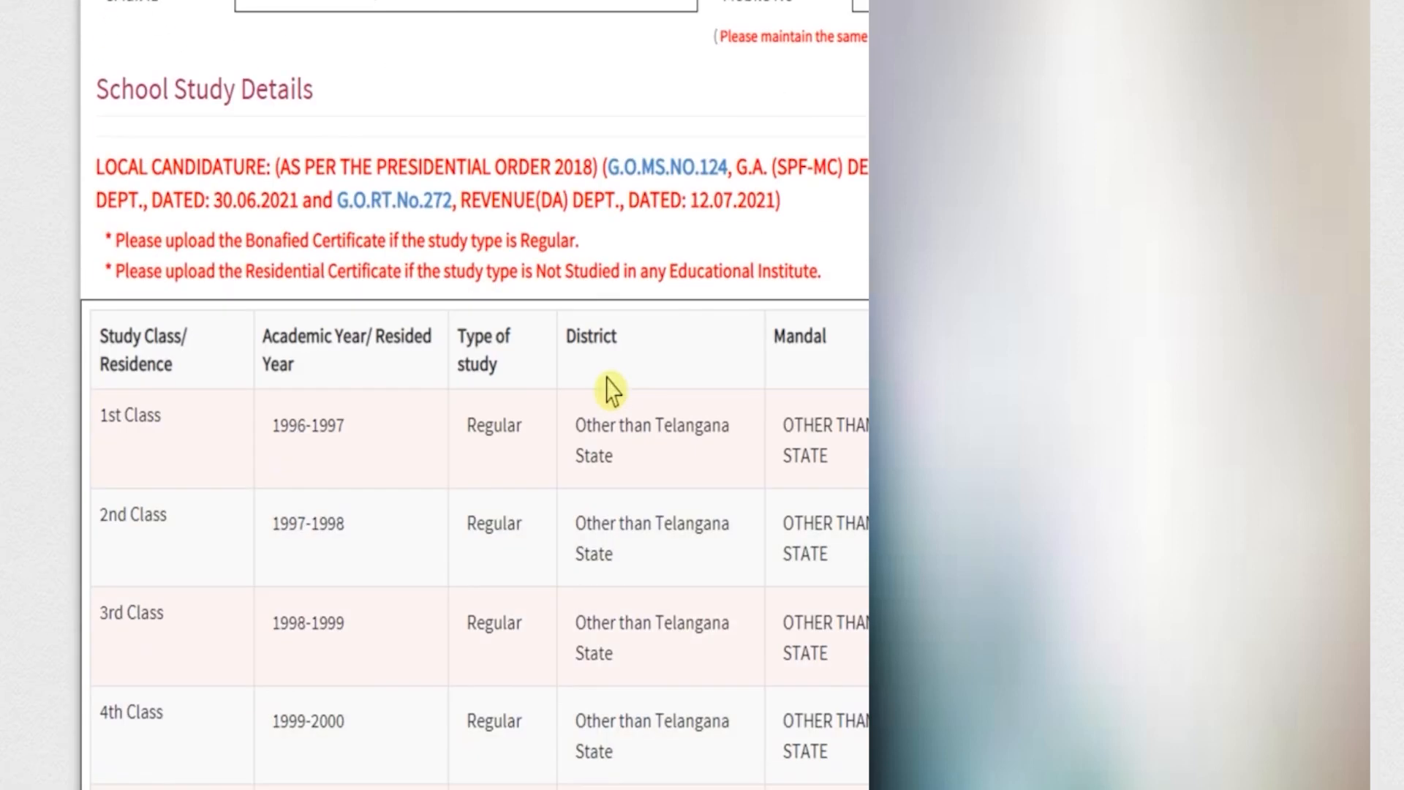
scroll(613, 390, down, 20)
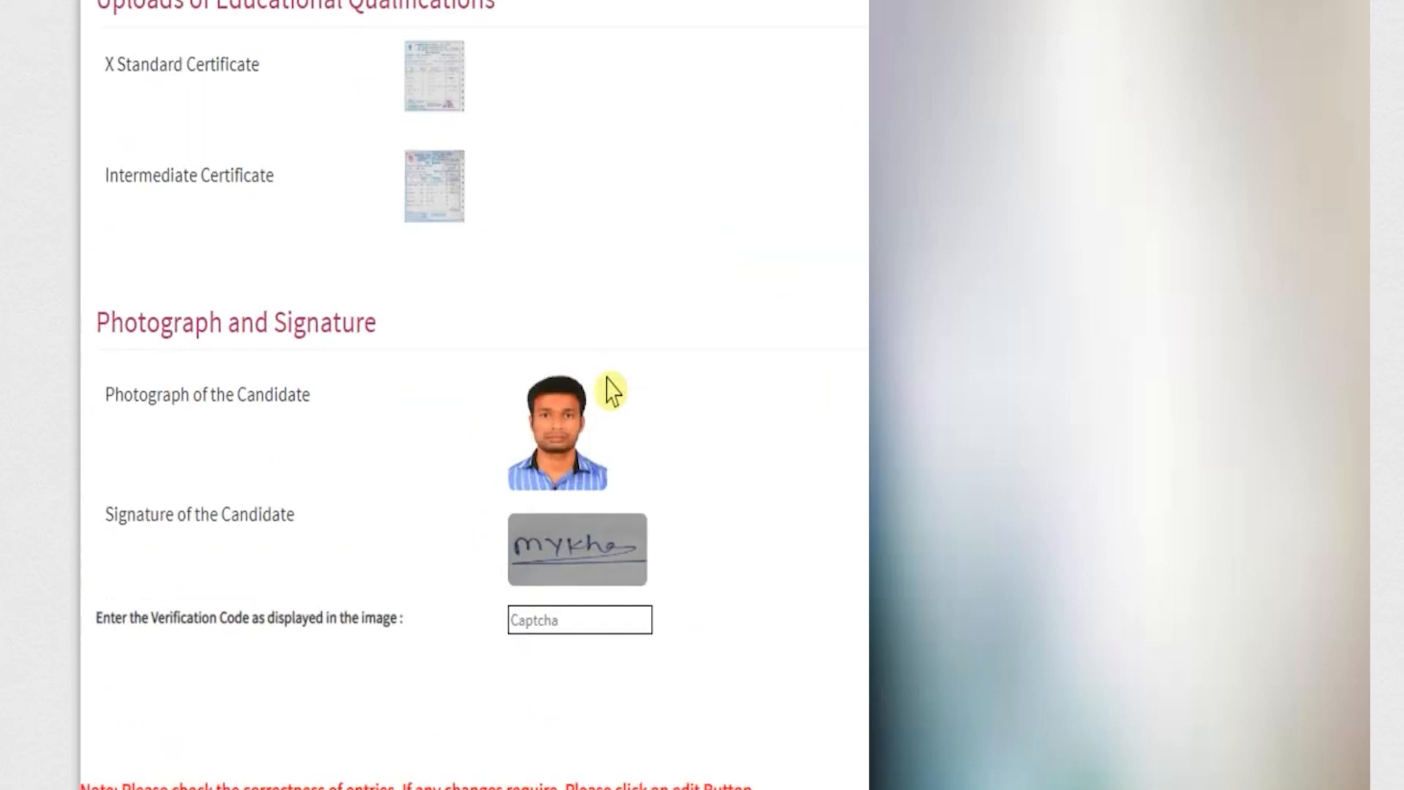
Enter the captcha verification code displayed in the image and submit the registration once submission is enabled.
scroll(613, 390, down, 3)
click(564, 428)
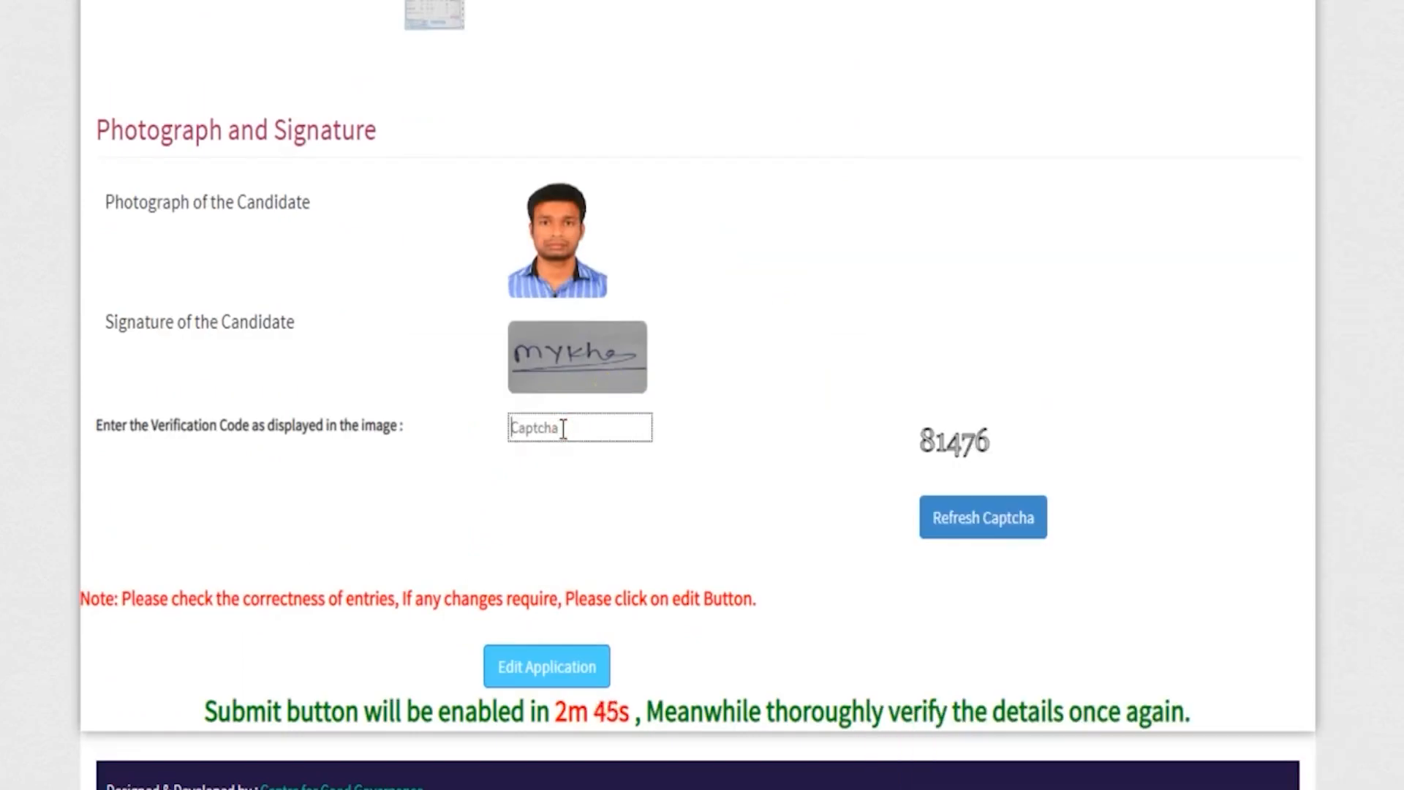
text(81)
text(476)
click(206, 710)
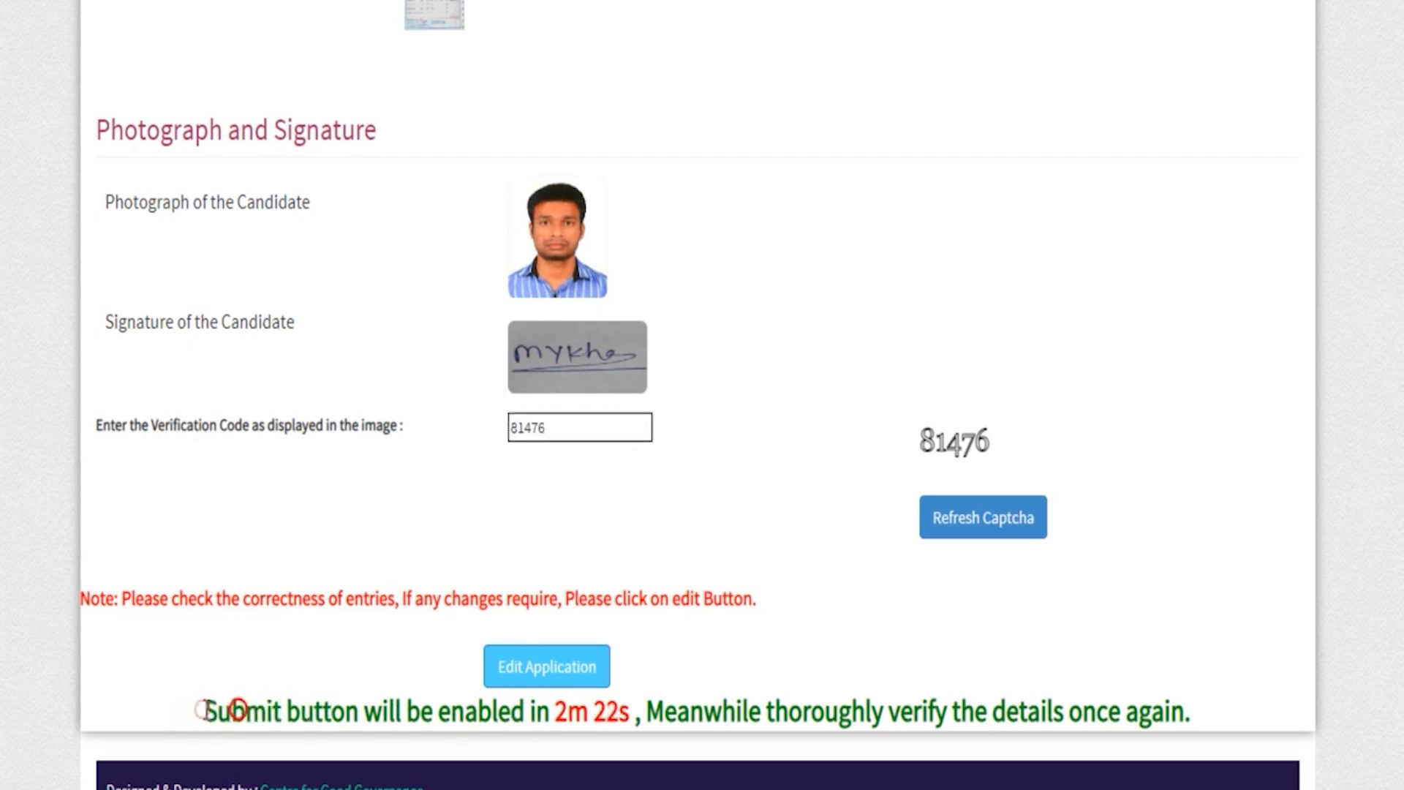
drag(205, 710, 594, 713)
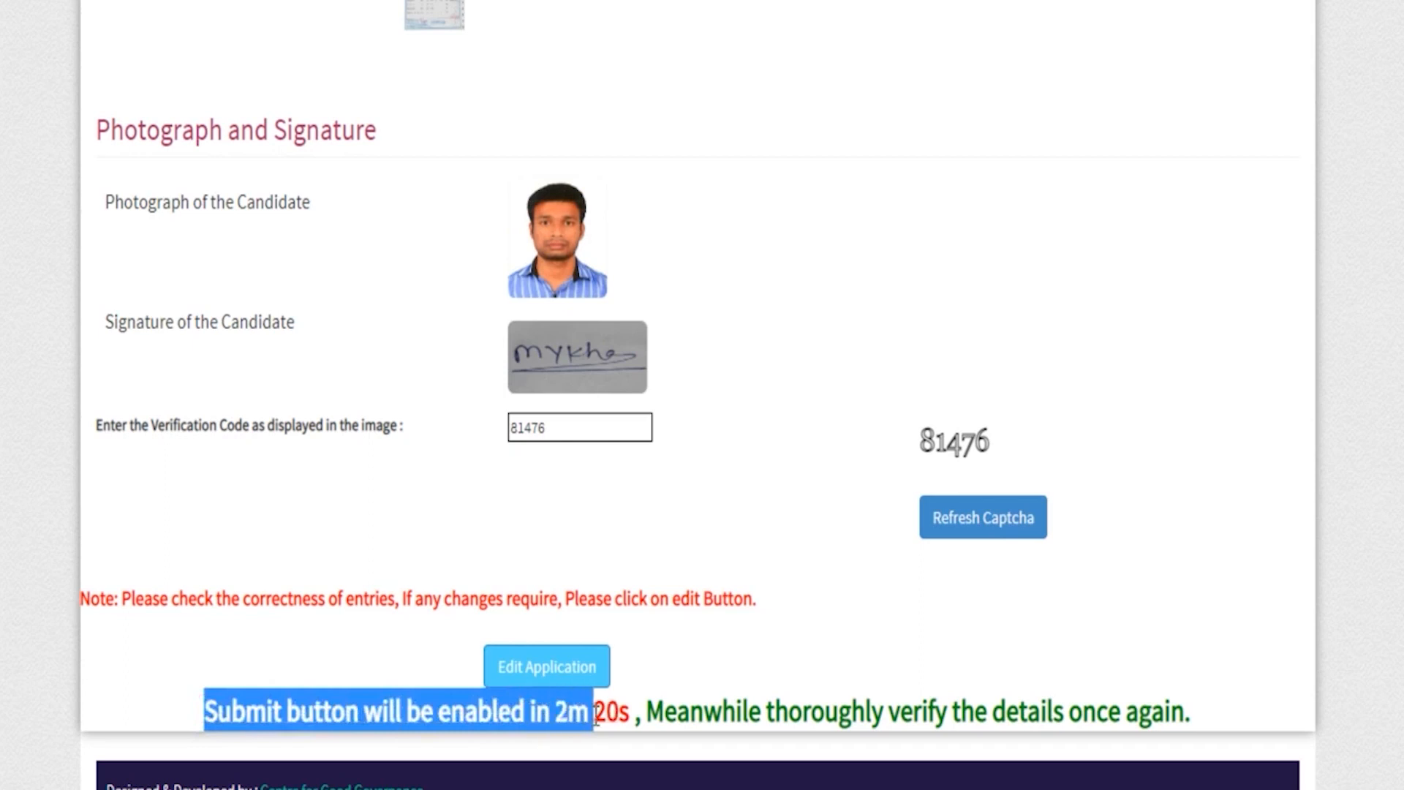
click(596, 713)
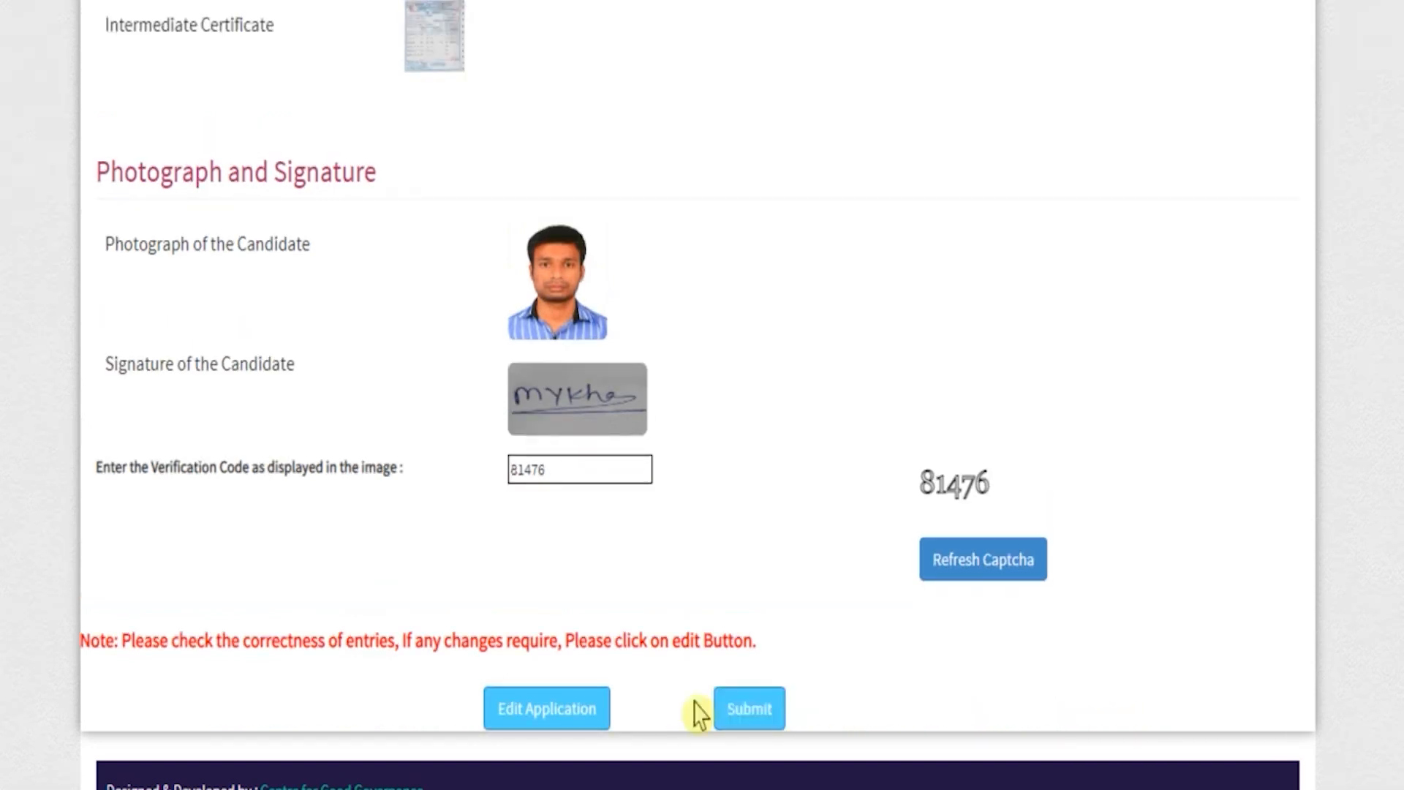
click(743, 709)
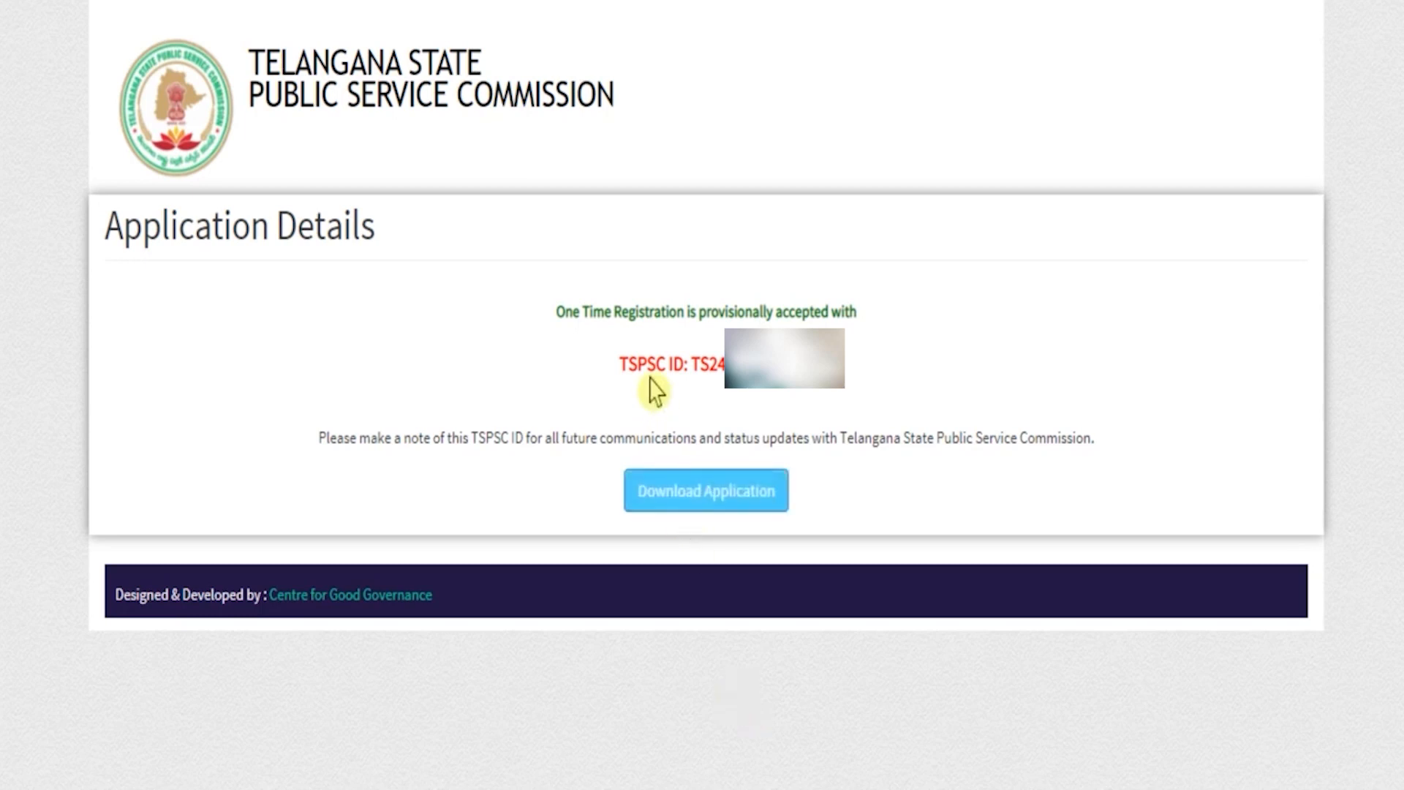
Note the issued TSPSC ID and download the One Time Registration application as a PDF.
drag(692, 361, 793, 364)
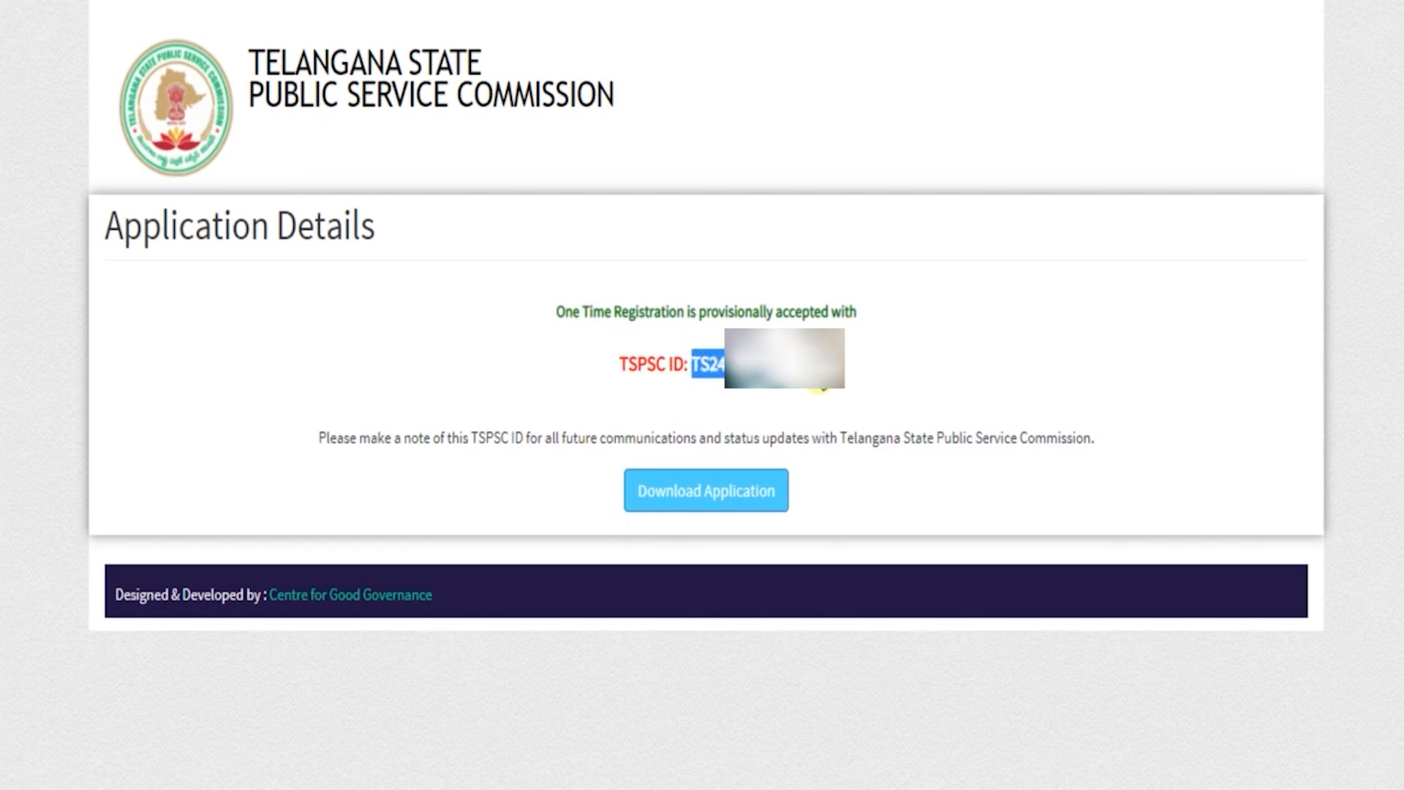
click(708, 500)
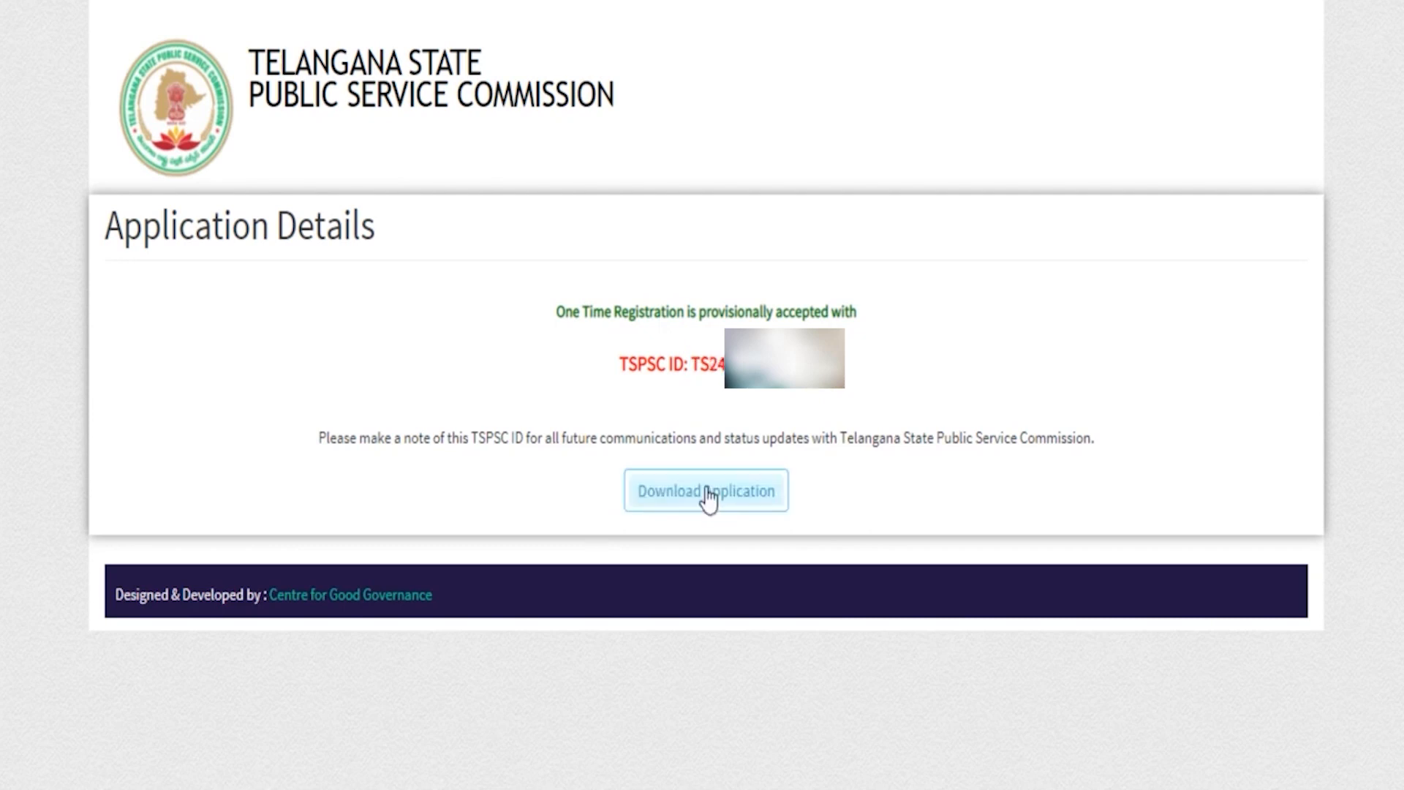
click(703, 506)
click(717, 503)
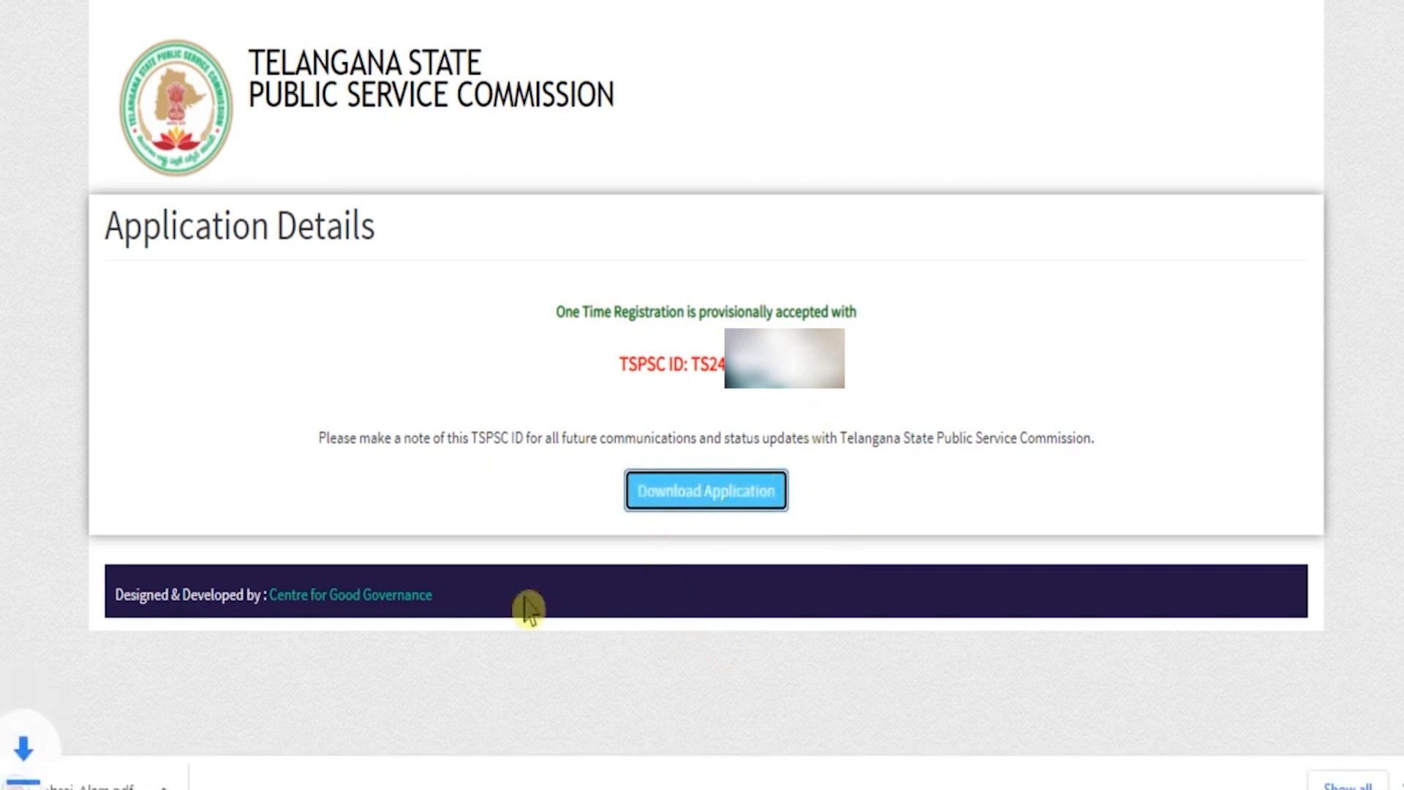
click(634, 573)
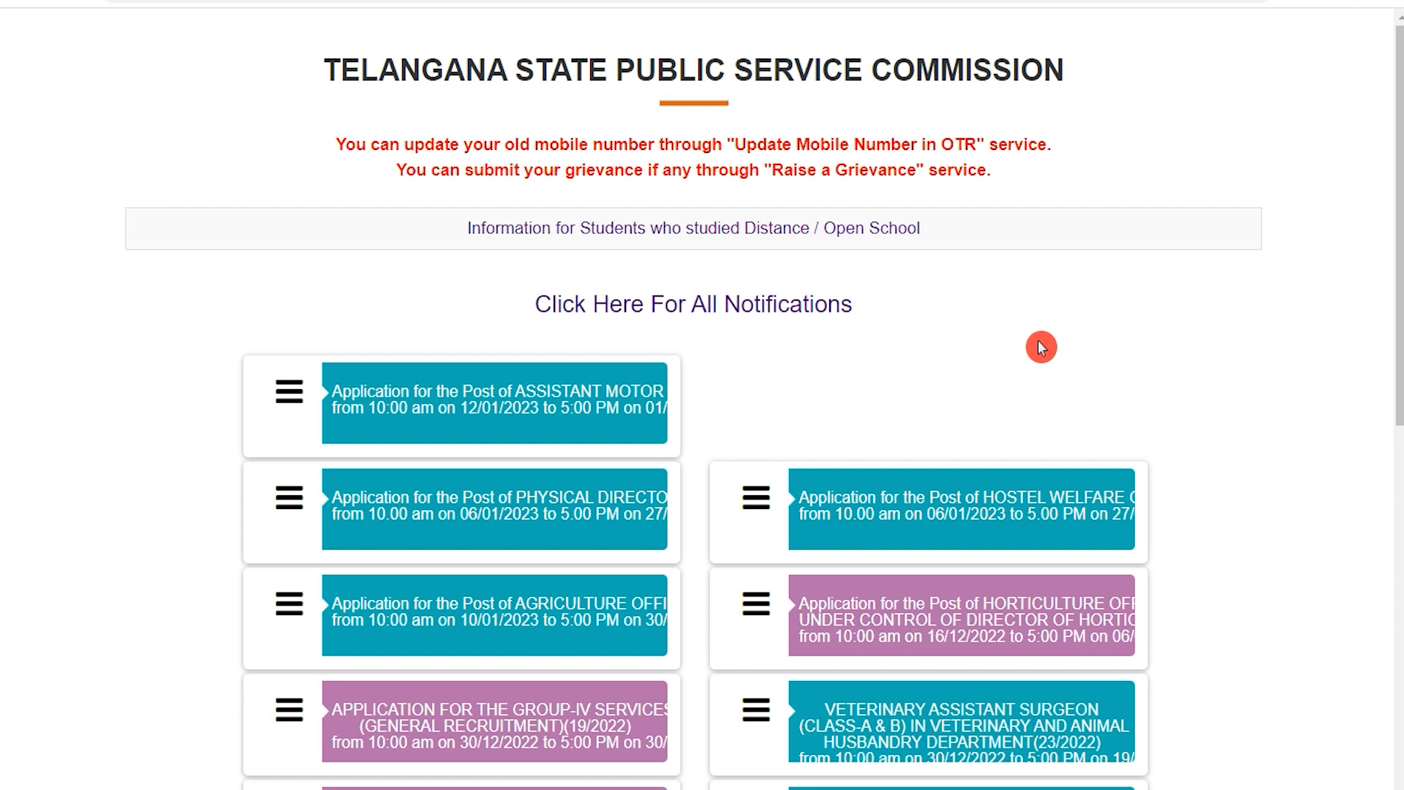
Open the Assistant Motor Vehicles Inspector application and request the OTP using the TSPSC ID and date of birth.
drag(418, 62, 937, 64)
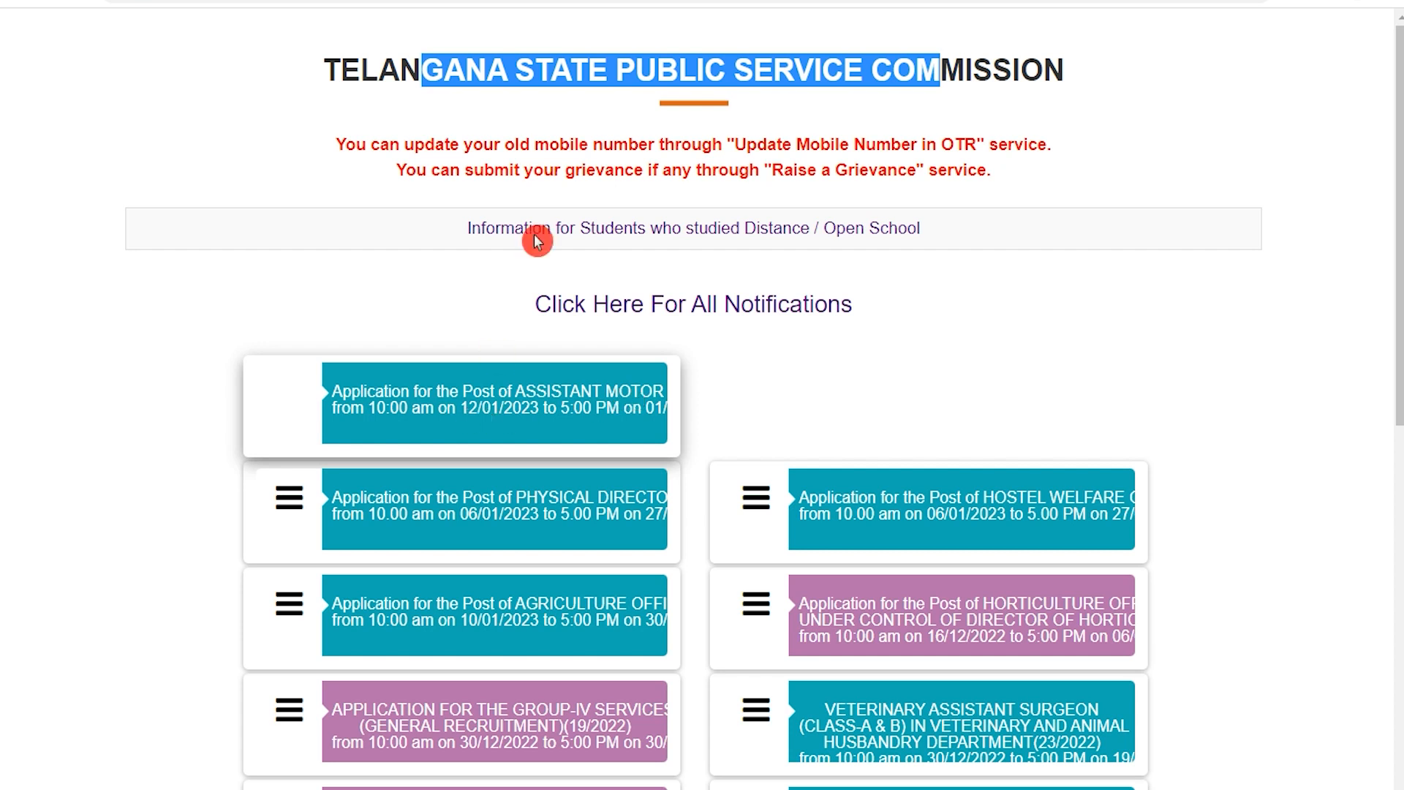
click(556, 0)
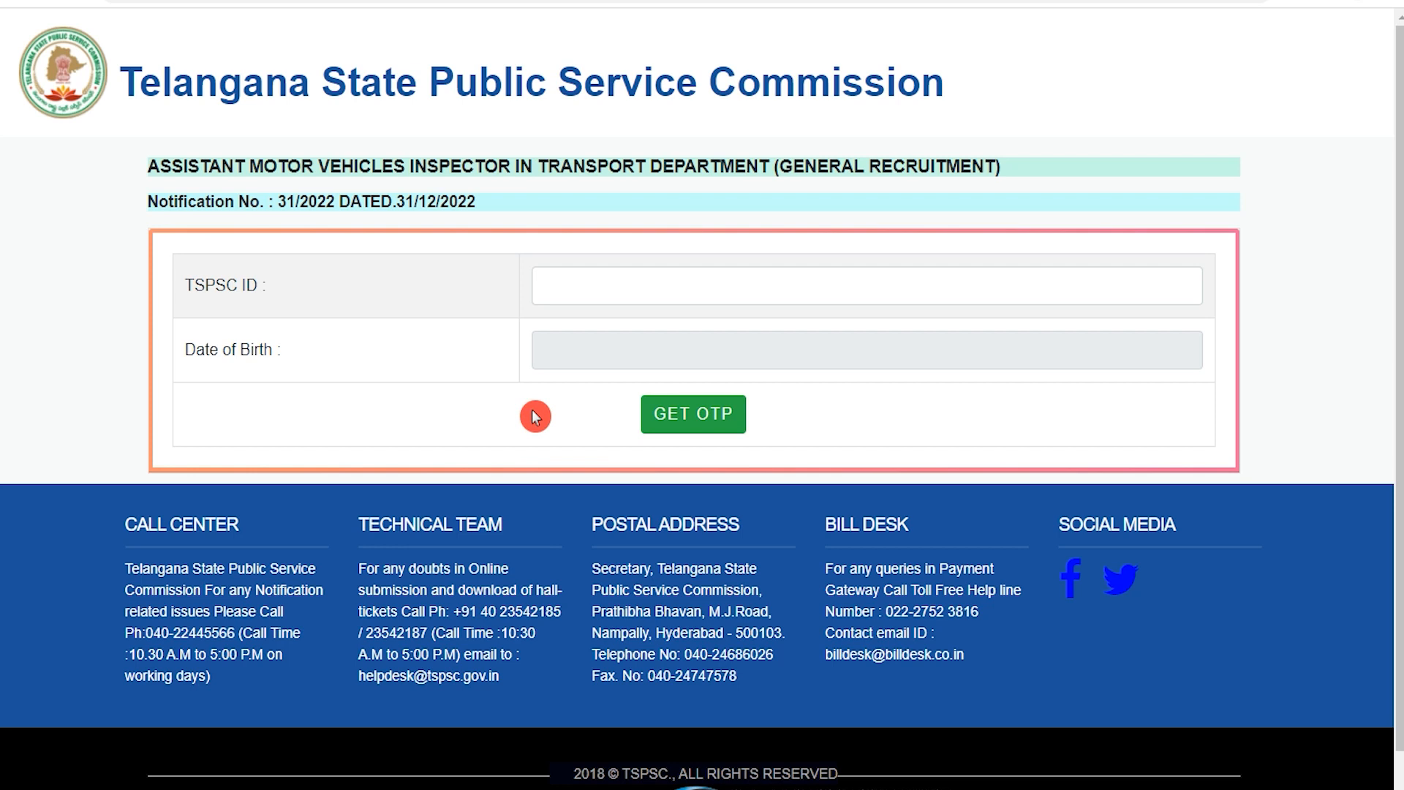
click(606, 281)
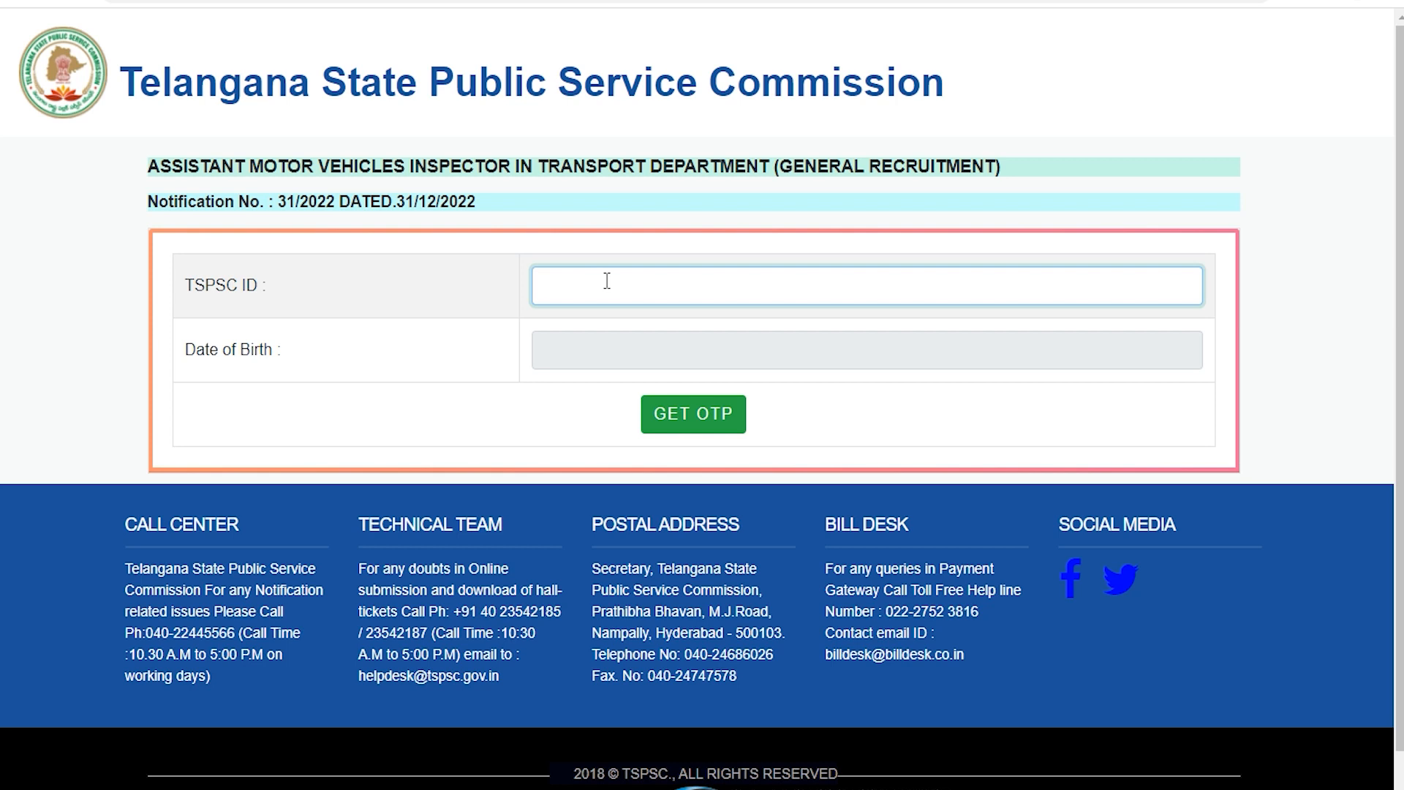
click(597, 348)
click(448, 425)
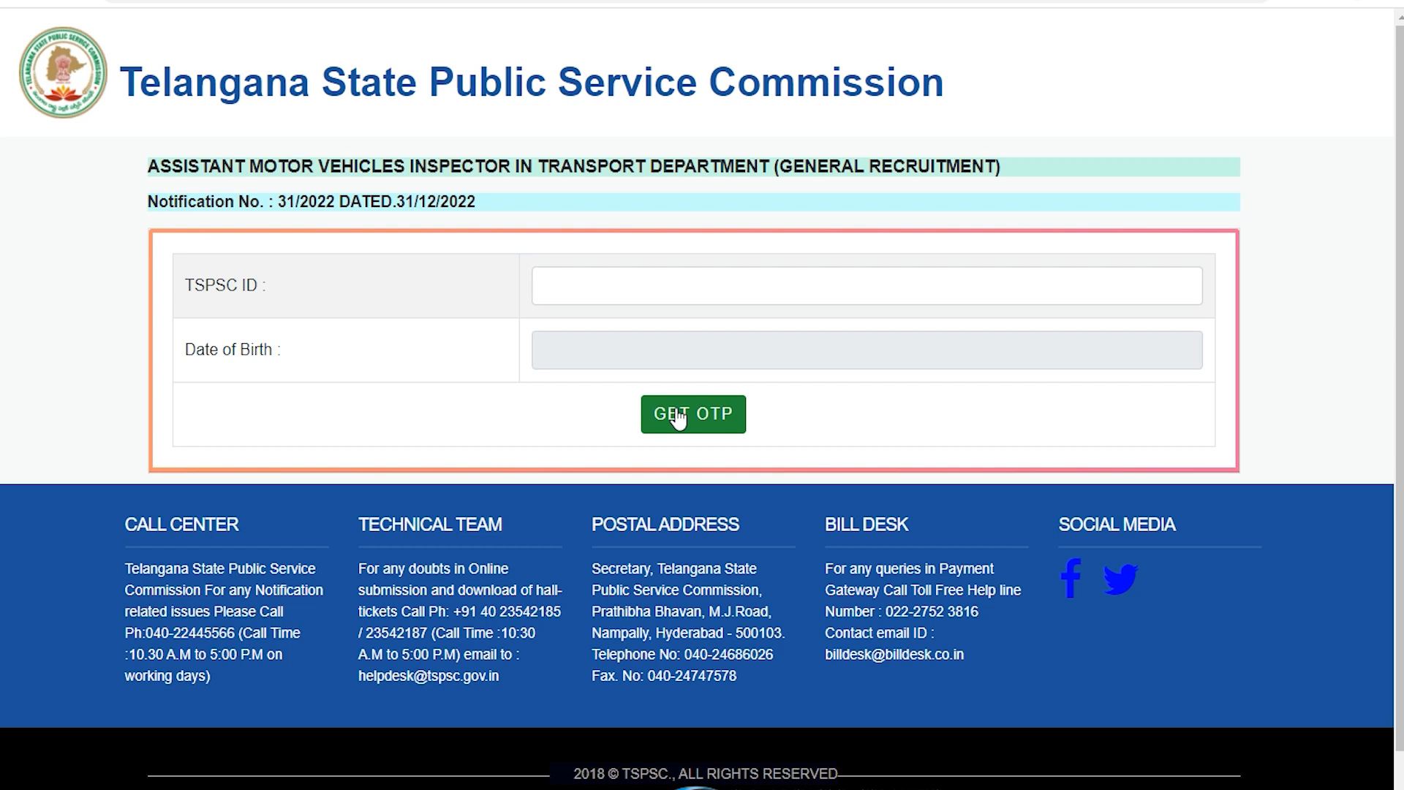
click(679, 419)
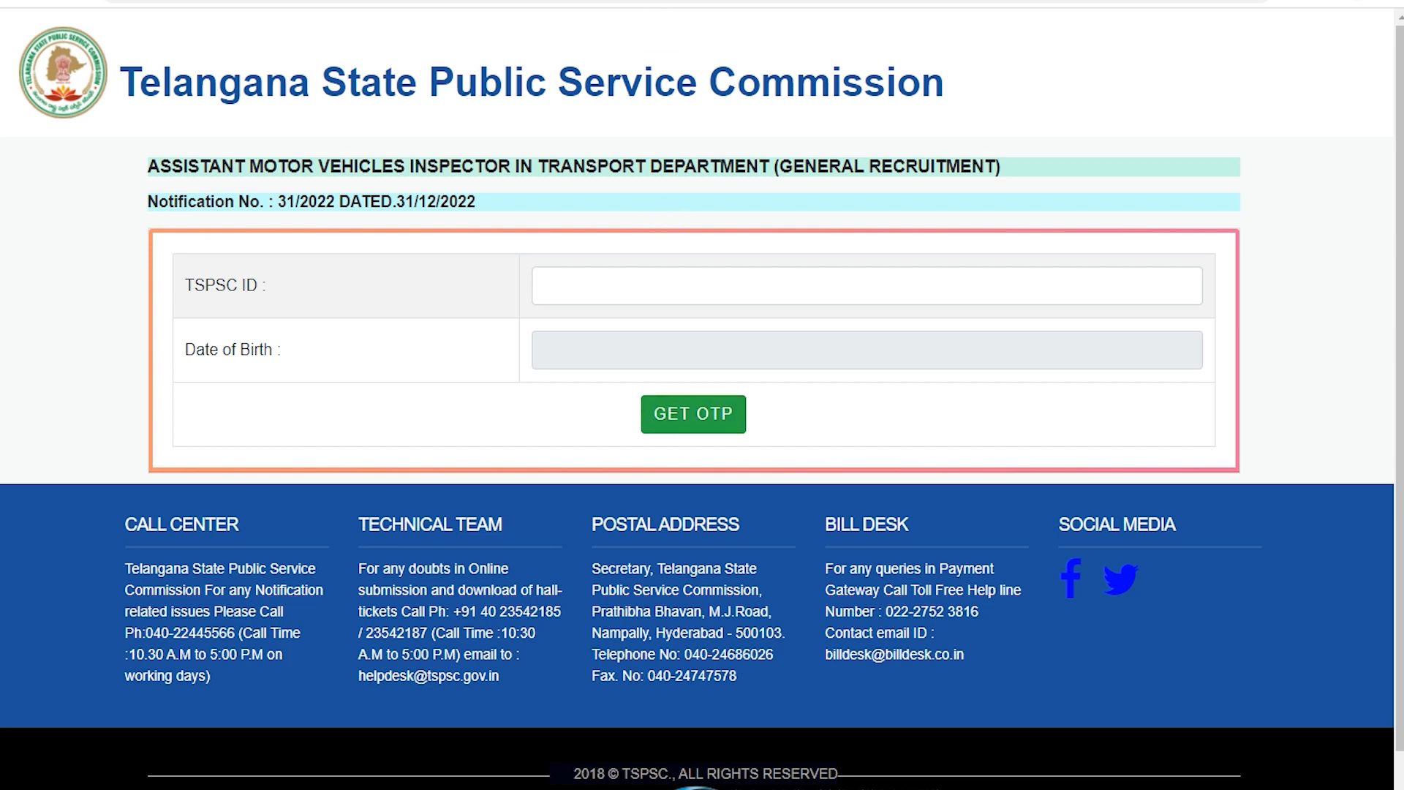
click(605, 471)
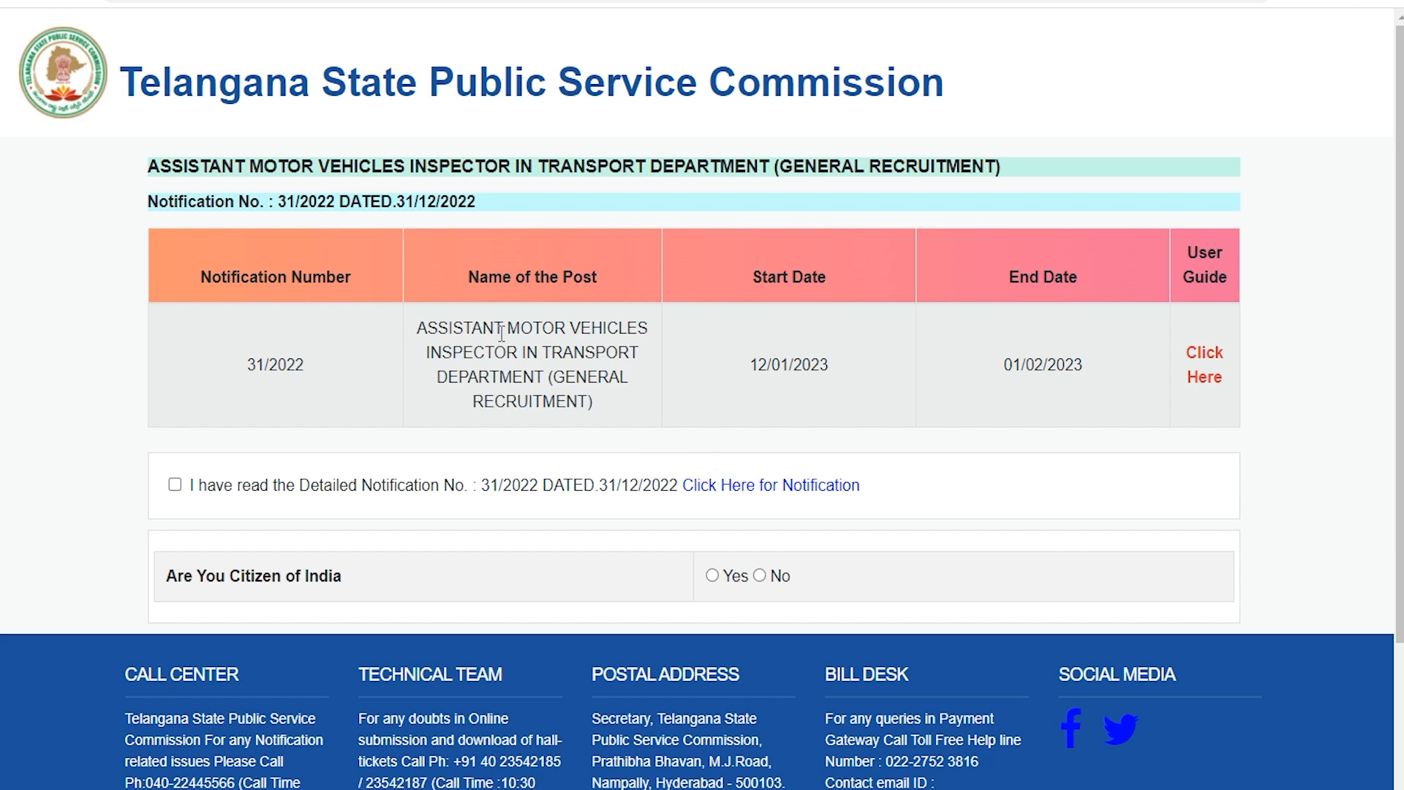
Confirm having read Detailed Notification No. 31/2022 and answer Yes to being a citizen of India.
drag(460, 324, 542, 332)
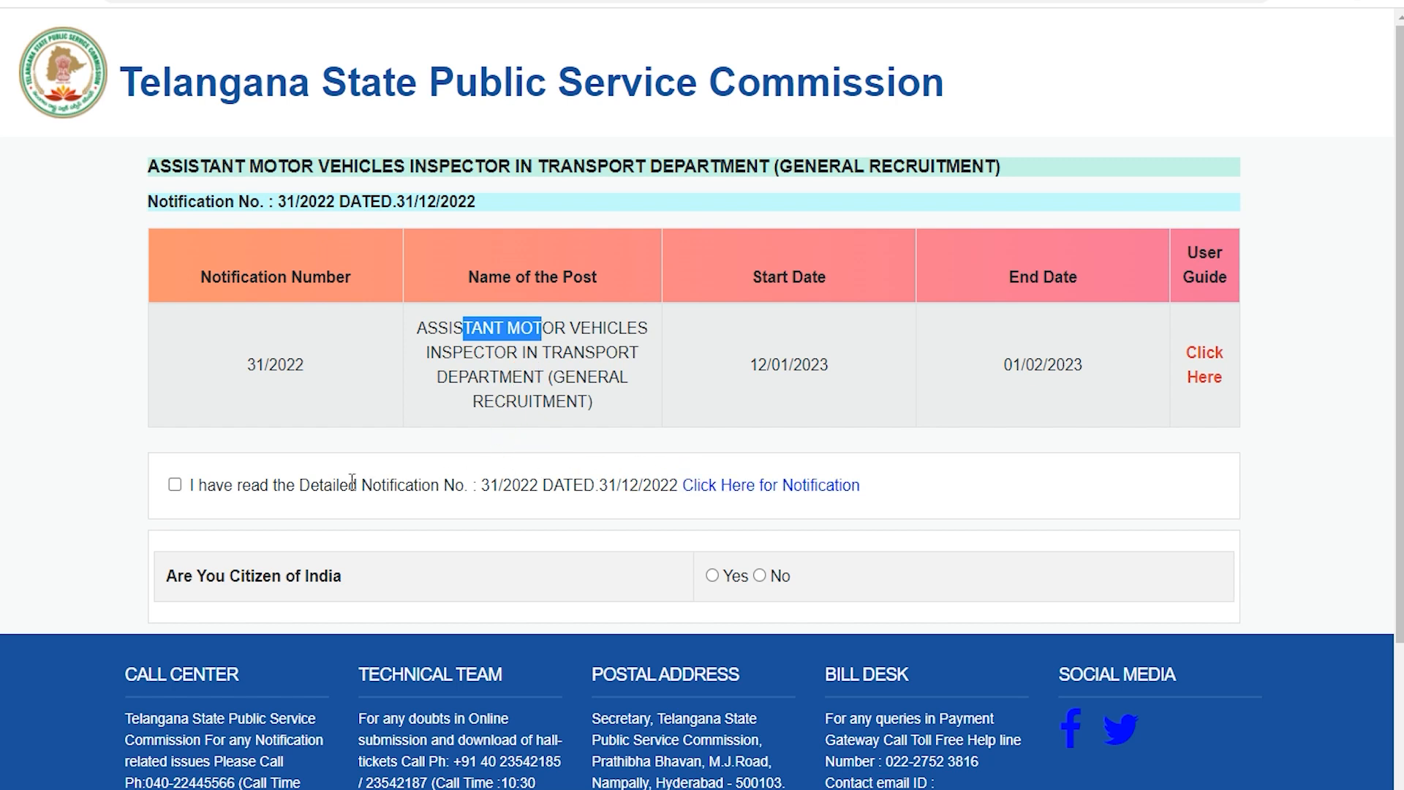
drag(205, 485, 457, 484)
click(176, 486)
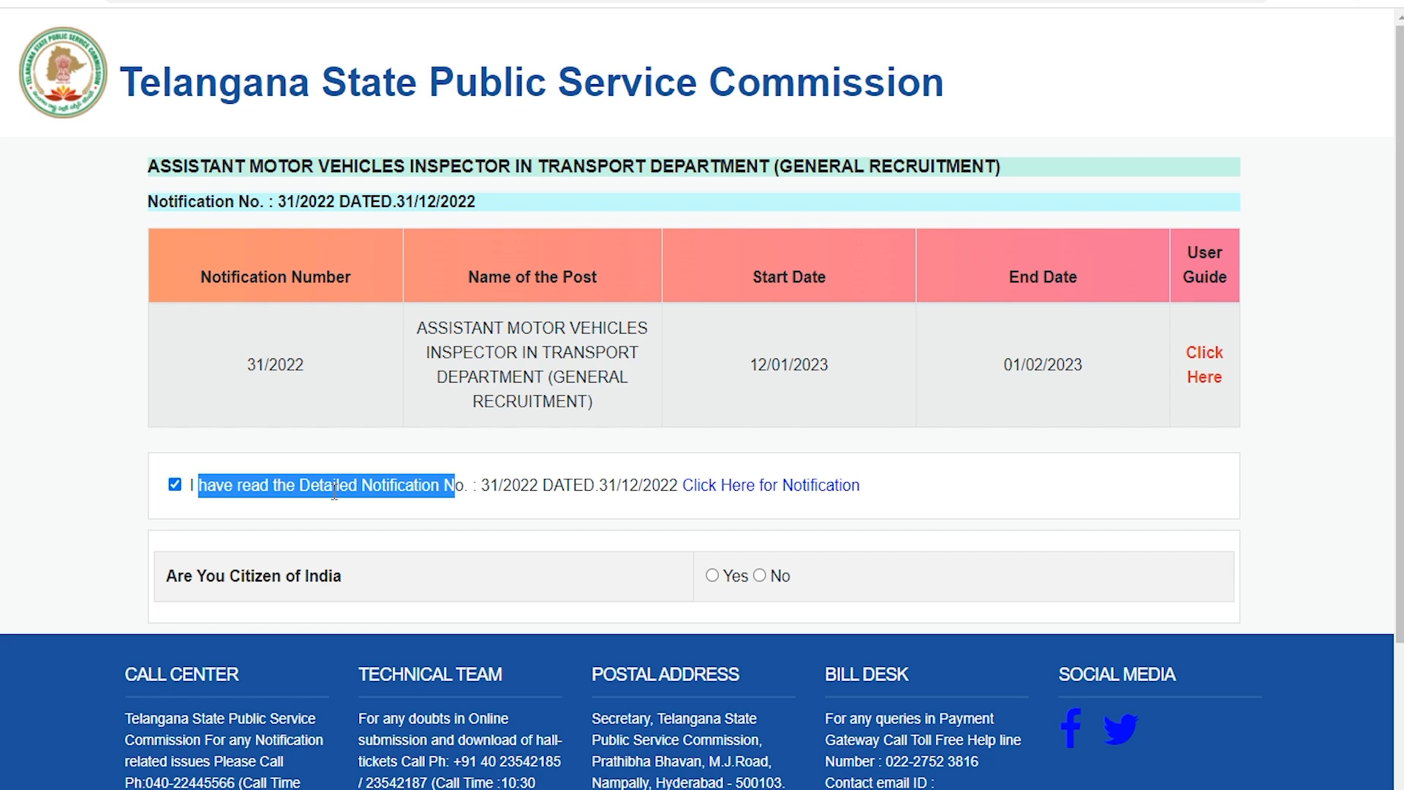
click(759, 575)
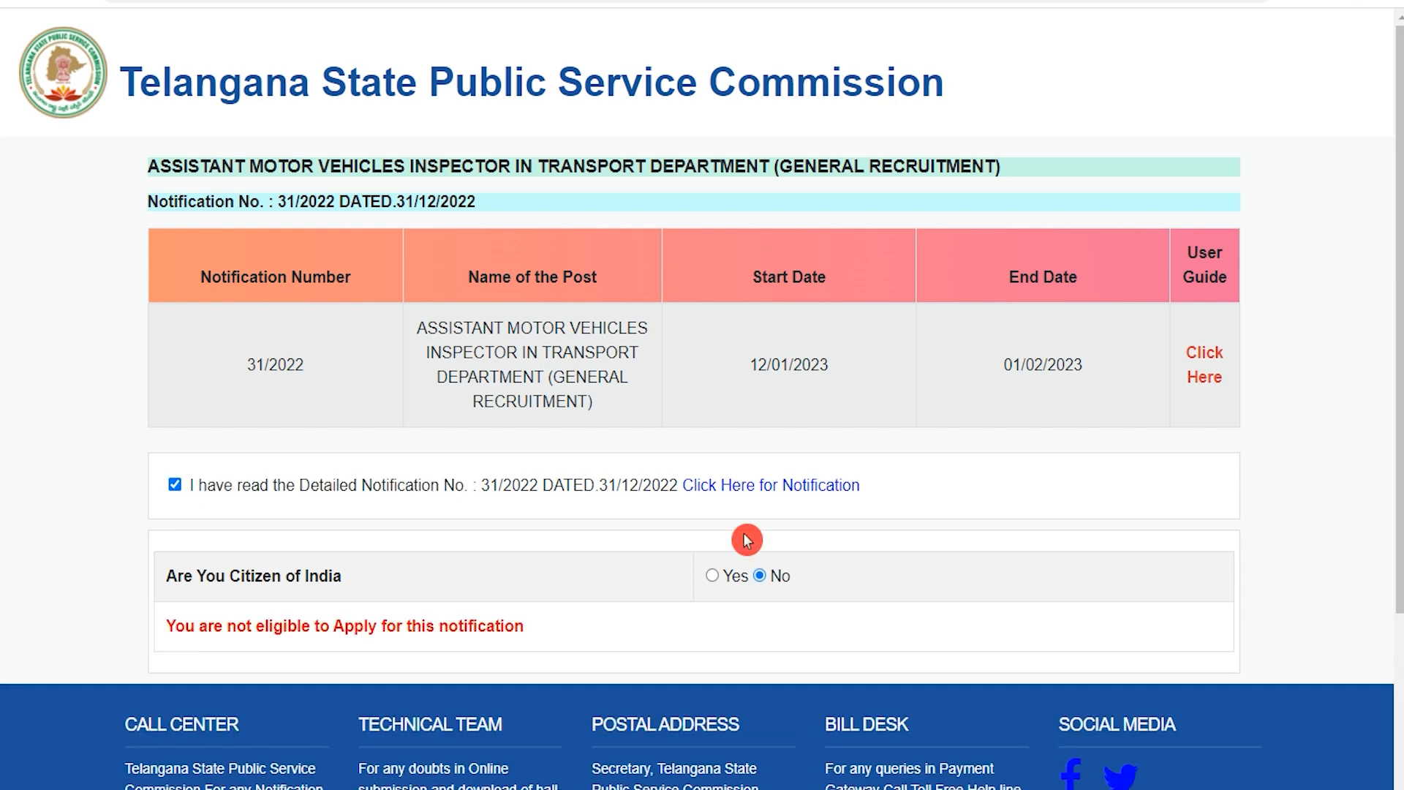
drag(176, 574, 296, 577)
click(712, 575)
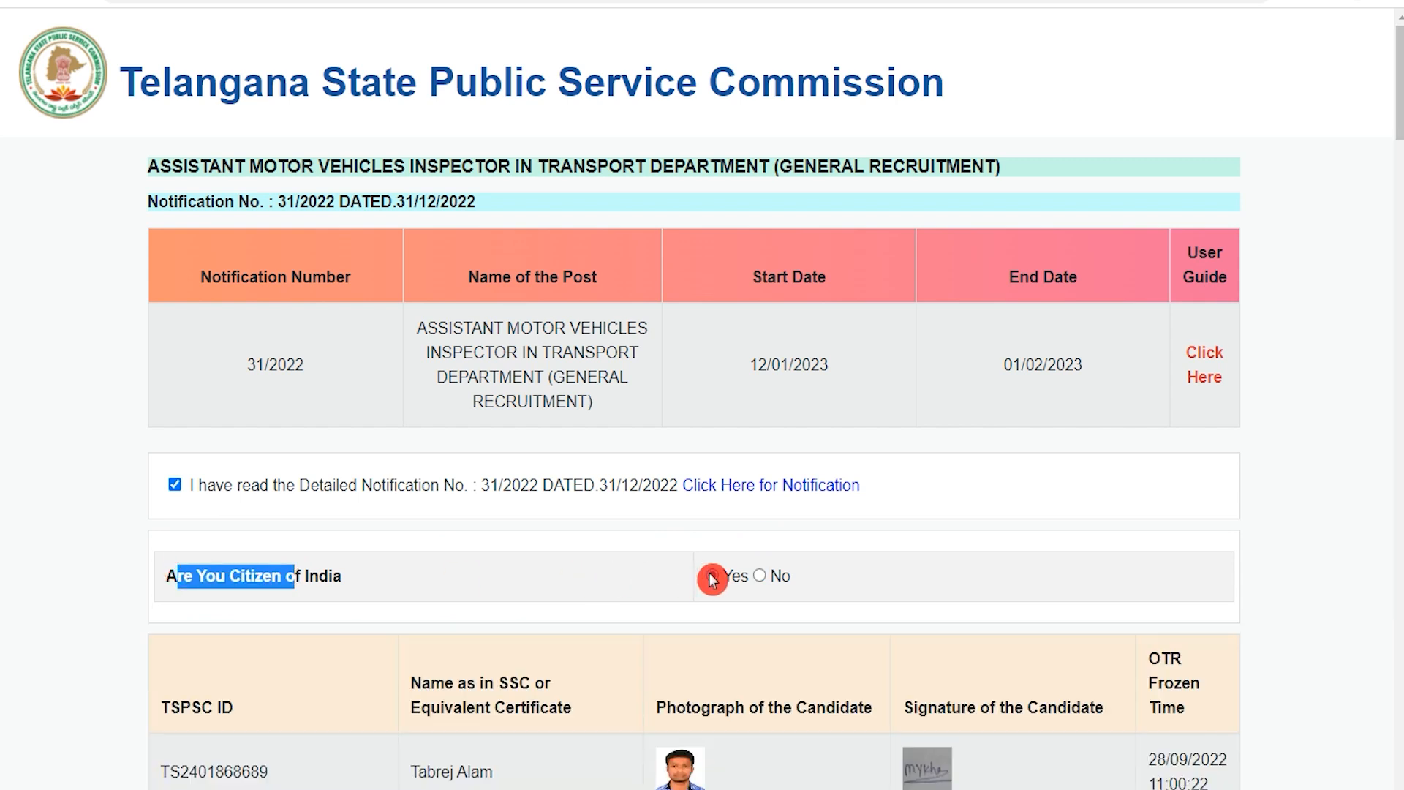
Set the communication address district to Adilabad and the mandal to Adilabad (Rural), and select the address field.
scroll(712, 579, down, 1)
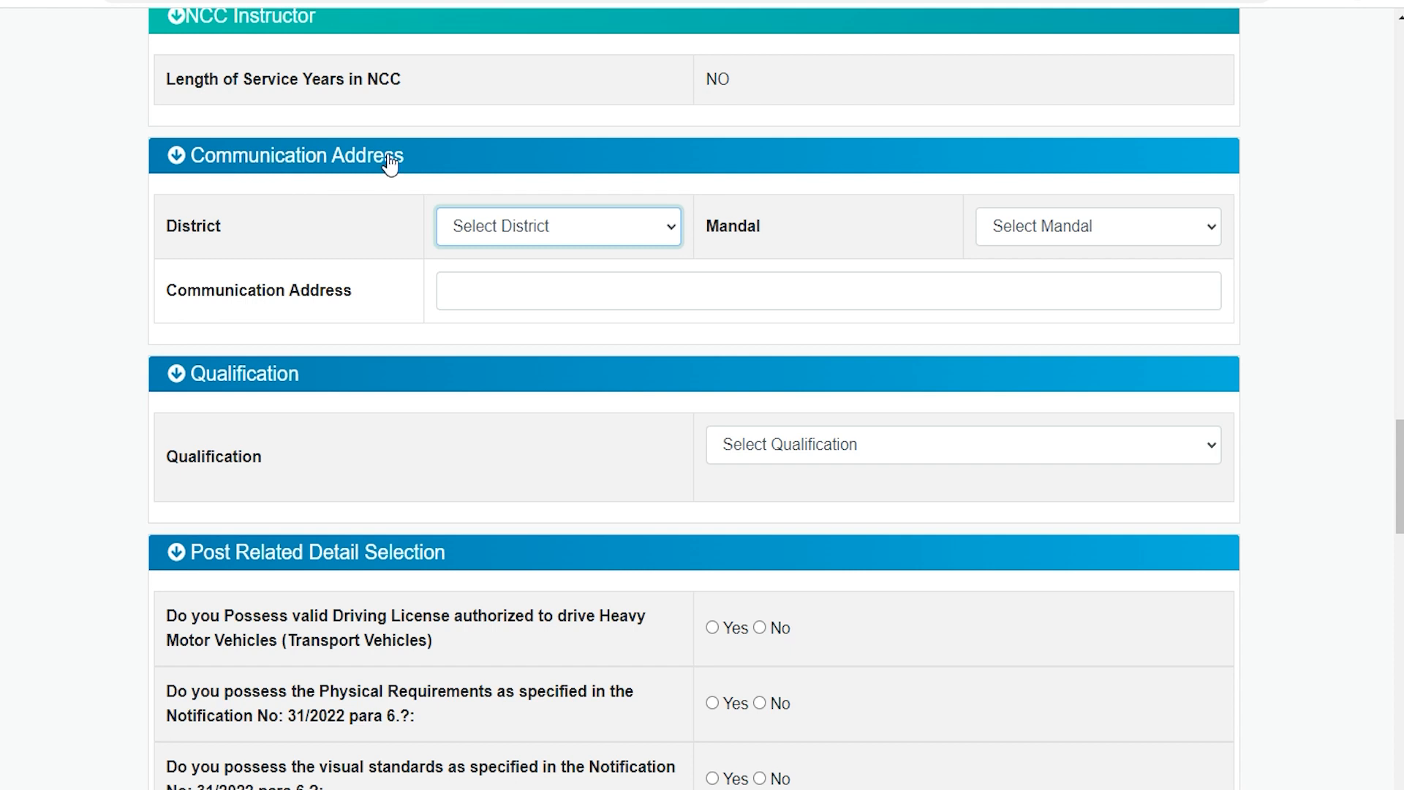
click(479, 225)
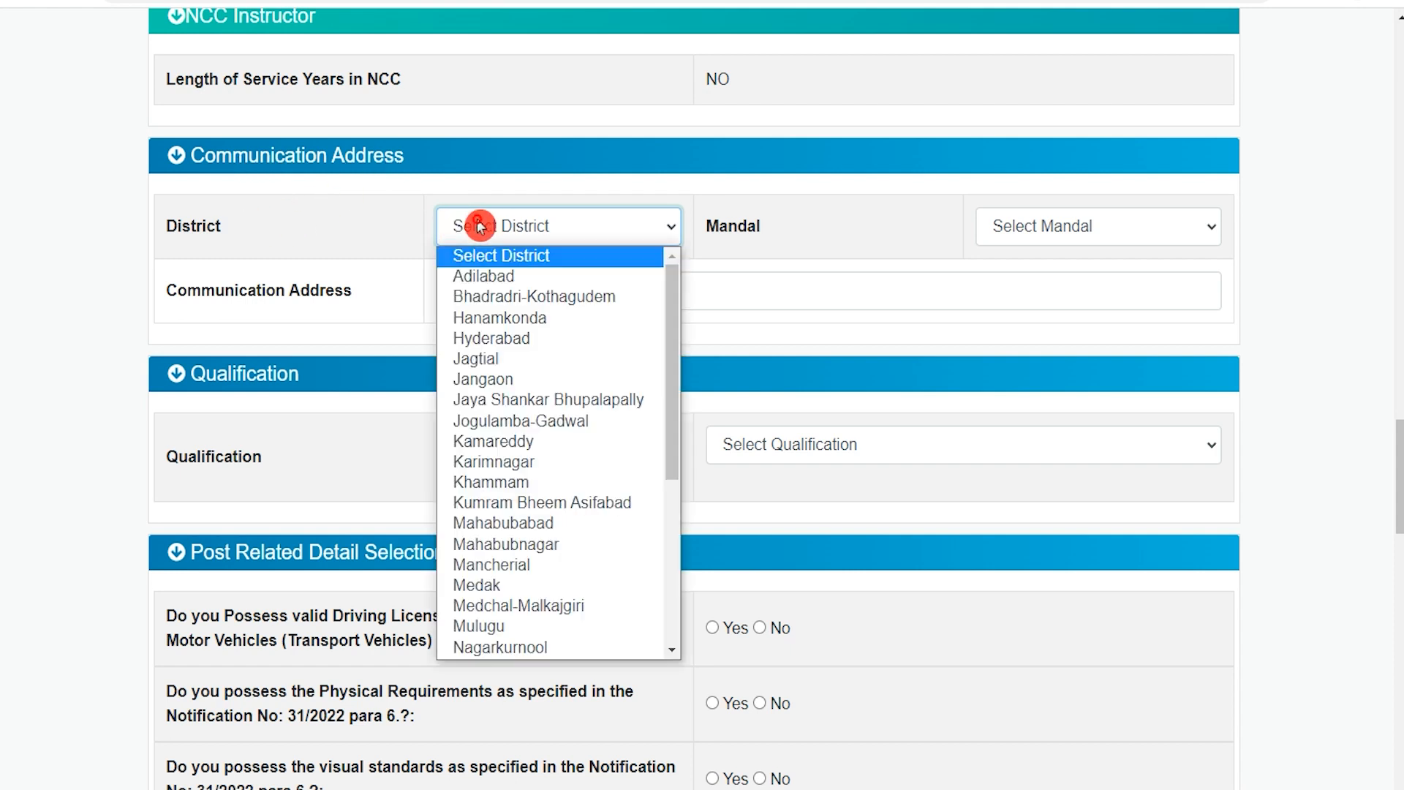
click(495, 276)
click(1040, 228)
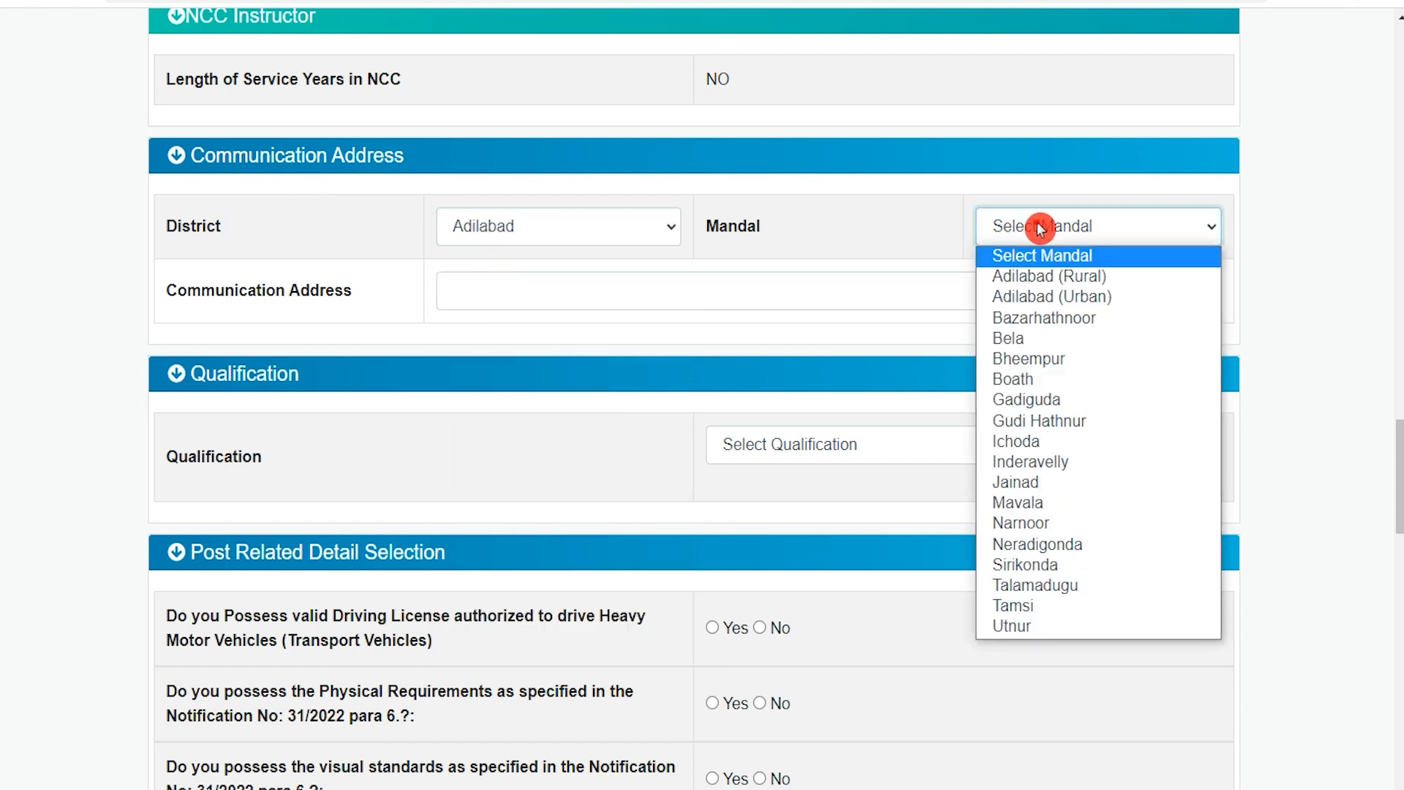
click(1027, 278)
click(562, 289)
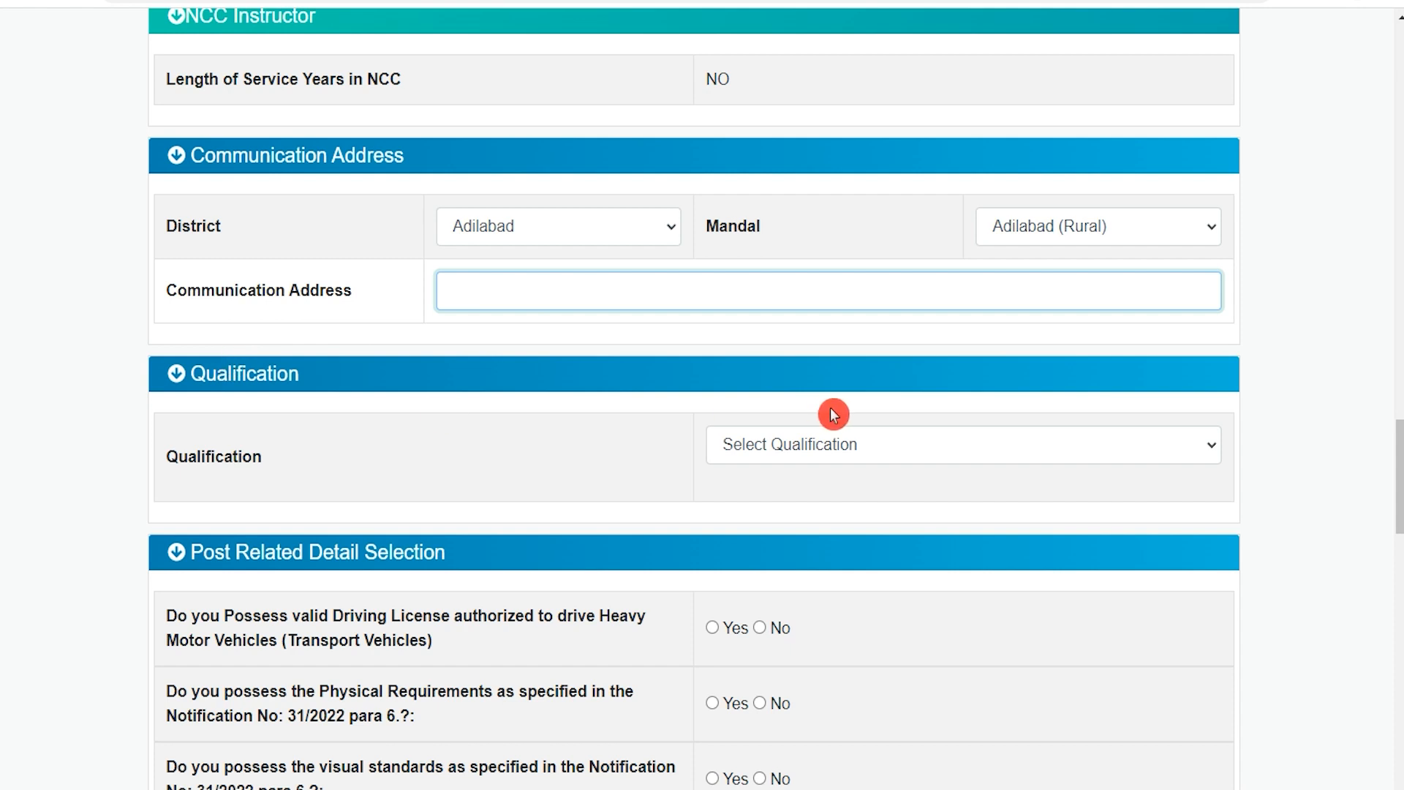
Select Degree in Mechanical Engineering as the qualification and answer Yes to possessing a valid Heavy Motor Vehicles driving license.
click(828, 445)
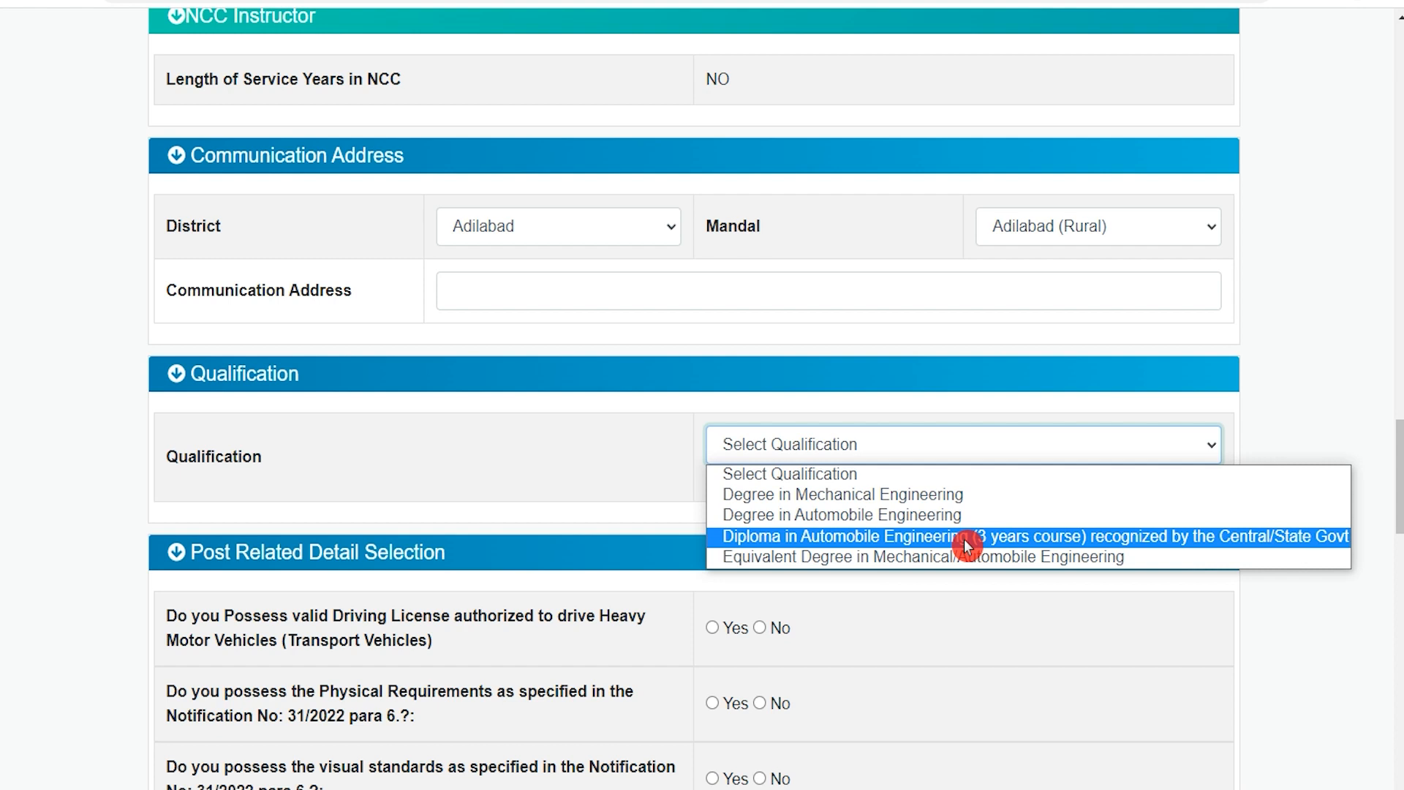
click(874, 494)
scroll(519, 574, down, 3)
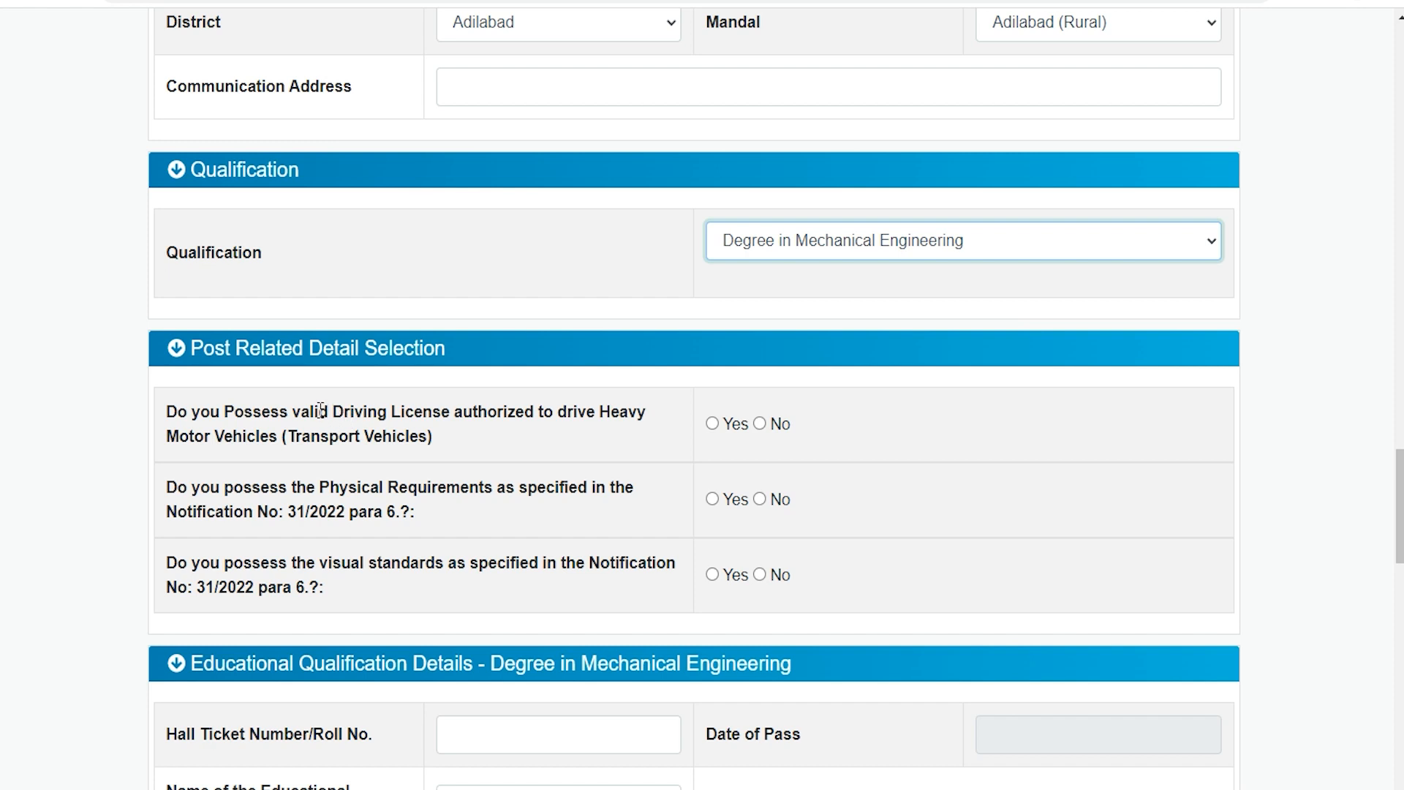
drag(304, 409, 432, 414)
click(712, 426)
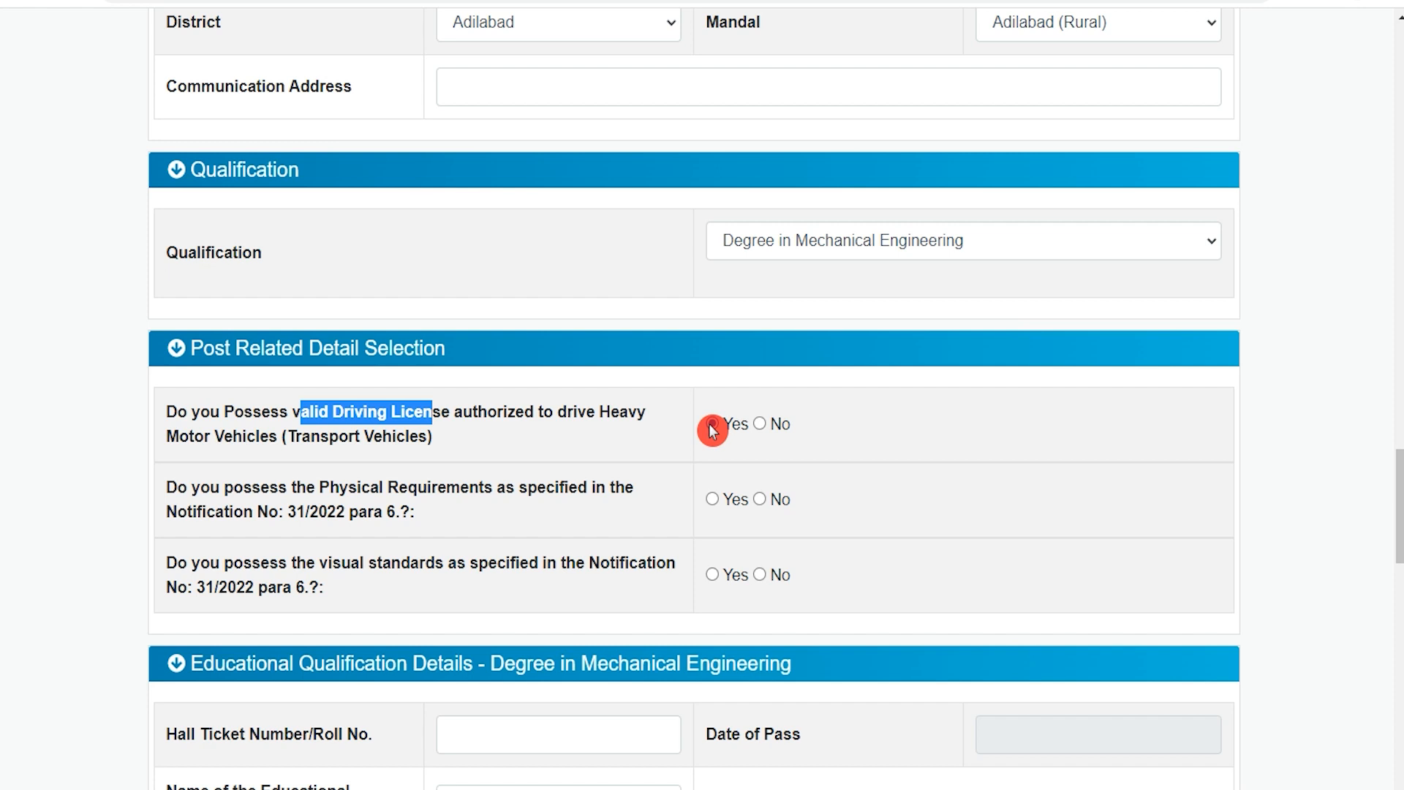
Answer Yes to possessing both the physical requirements and the visual standards specified in Notification No. 31/2022 para 6.
drag(341, 488, 609, 487)
click(606, 485)
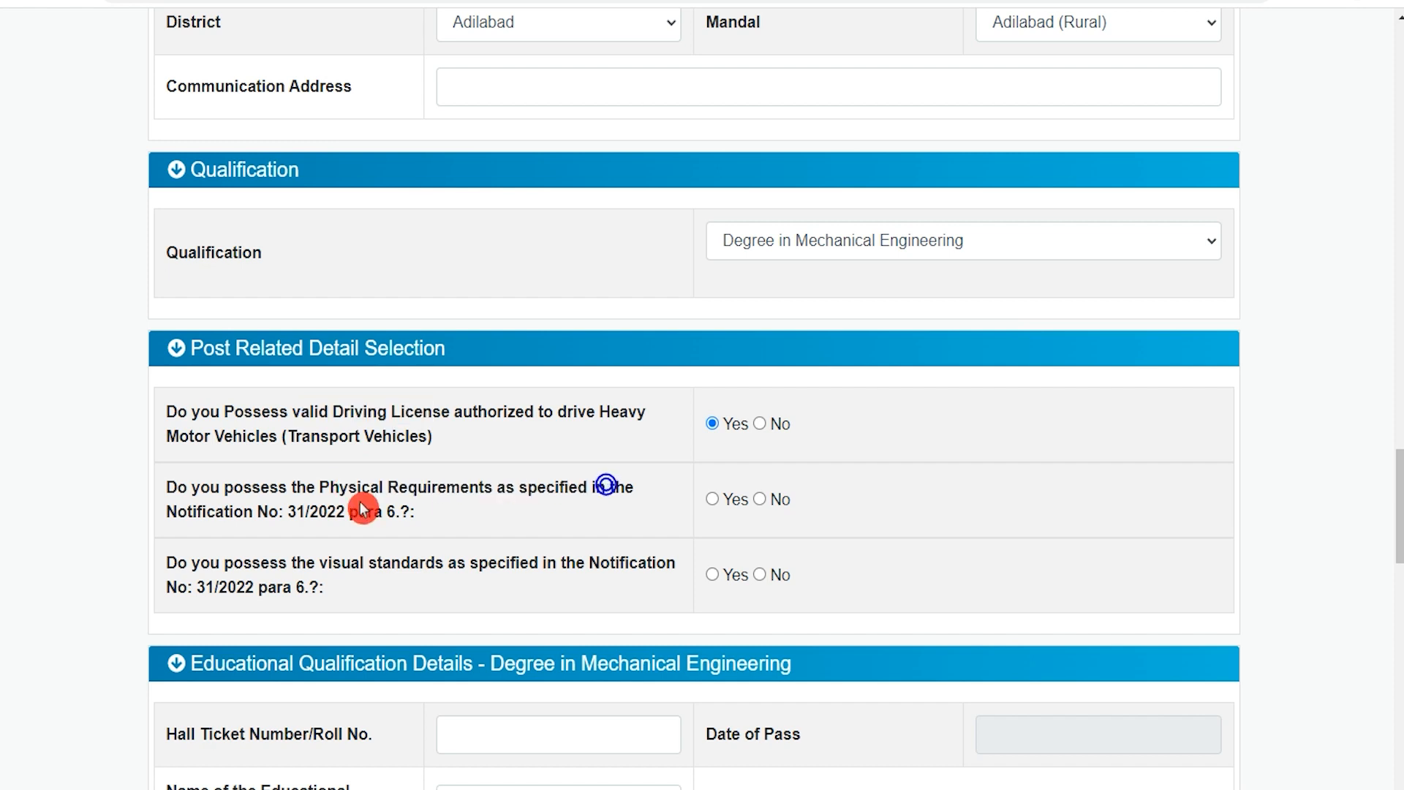
drag(205, 511, 244, 511)
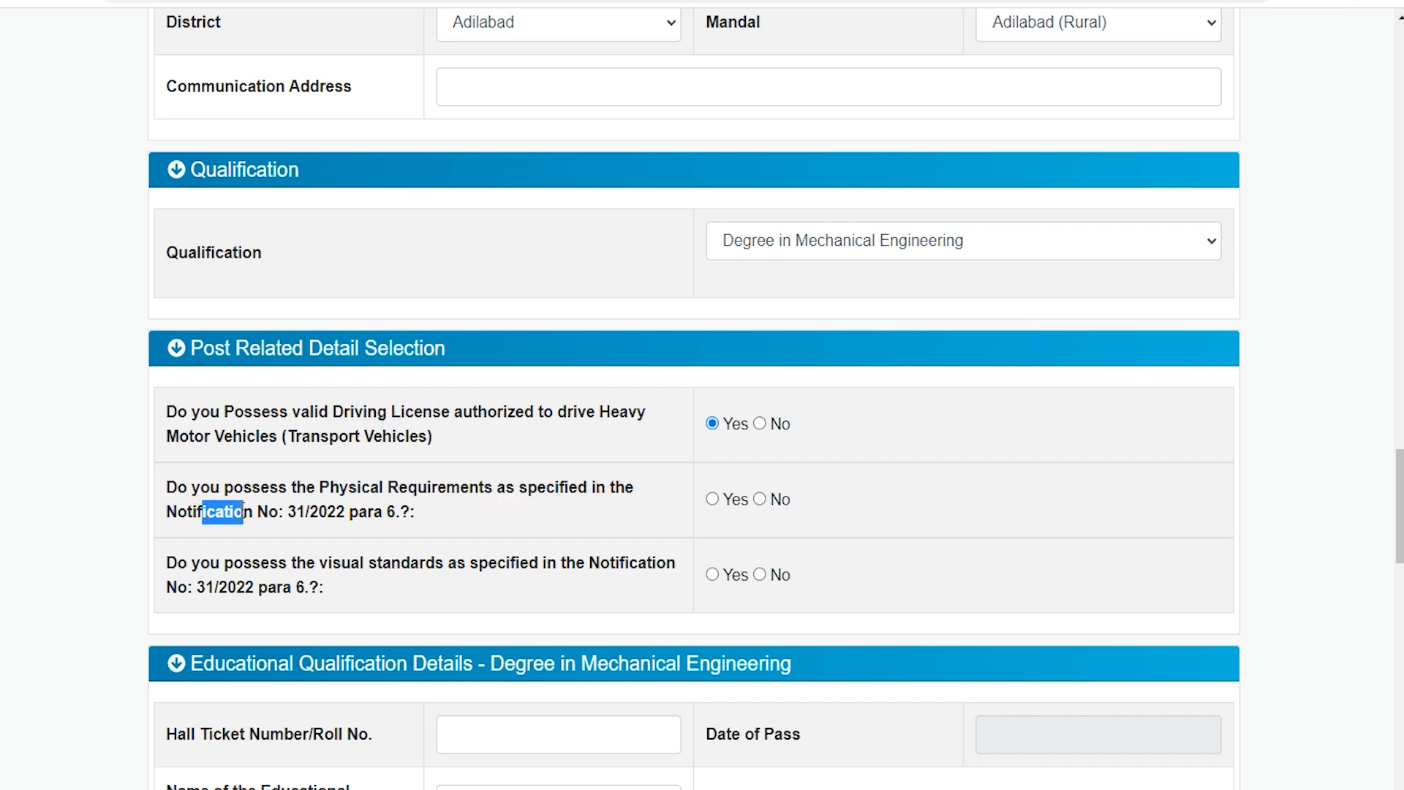
drag(350, 511, 446, 487)
click(714, 503)
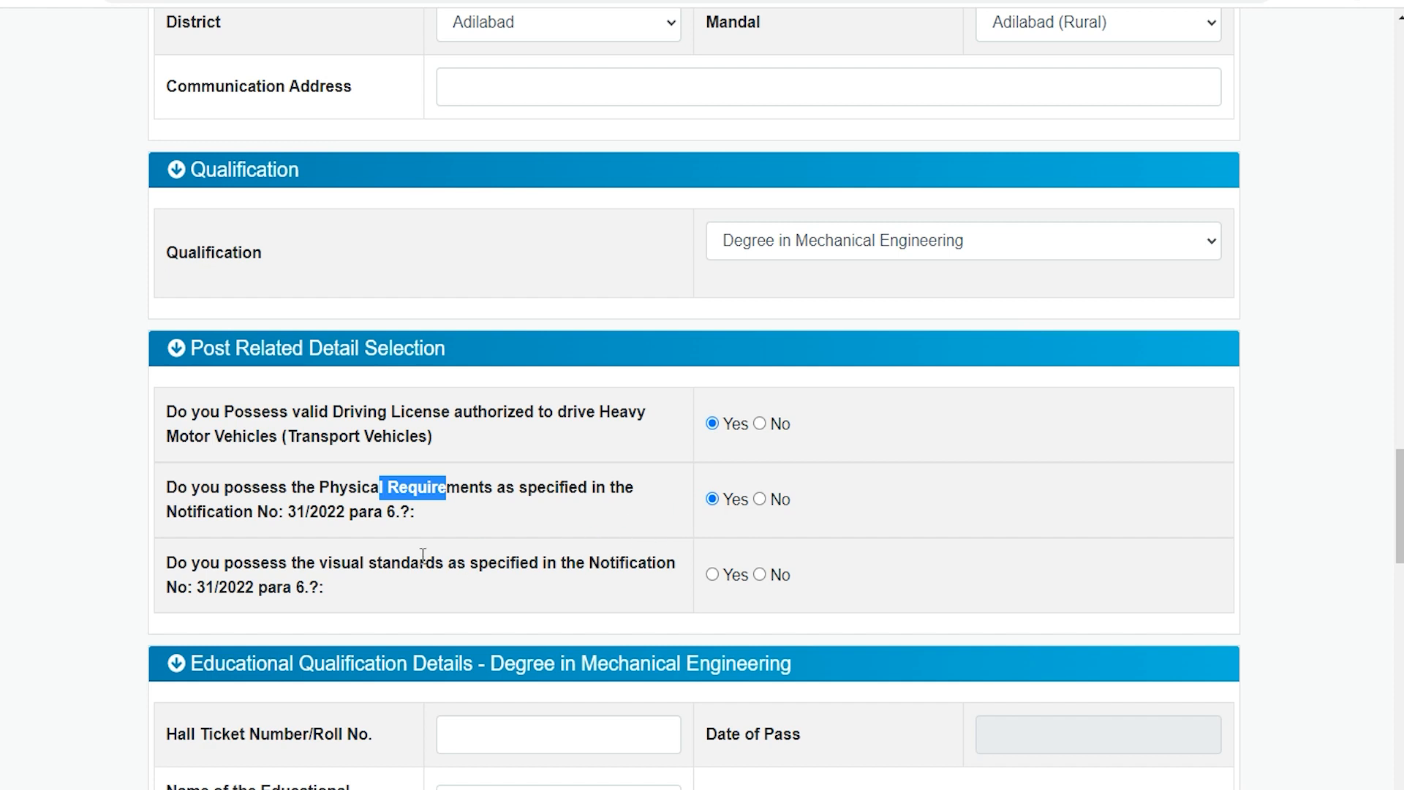
drag(329, 562, 577, 562)
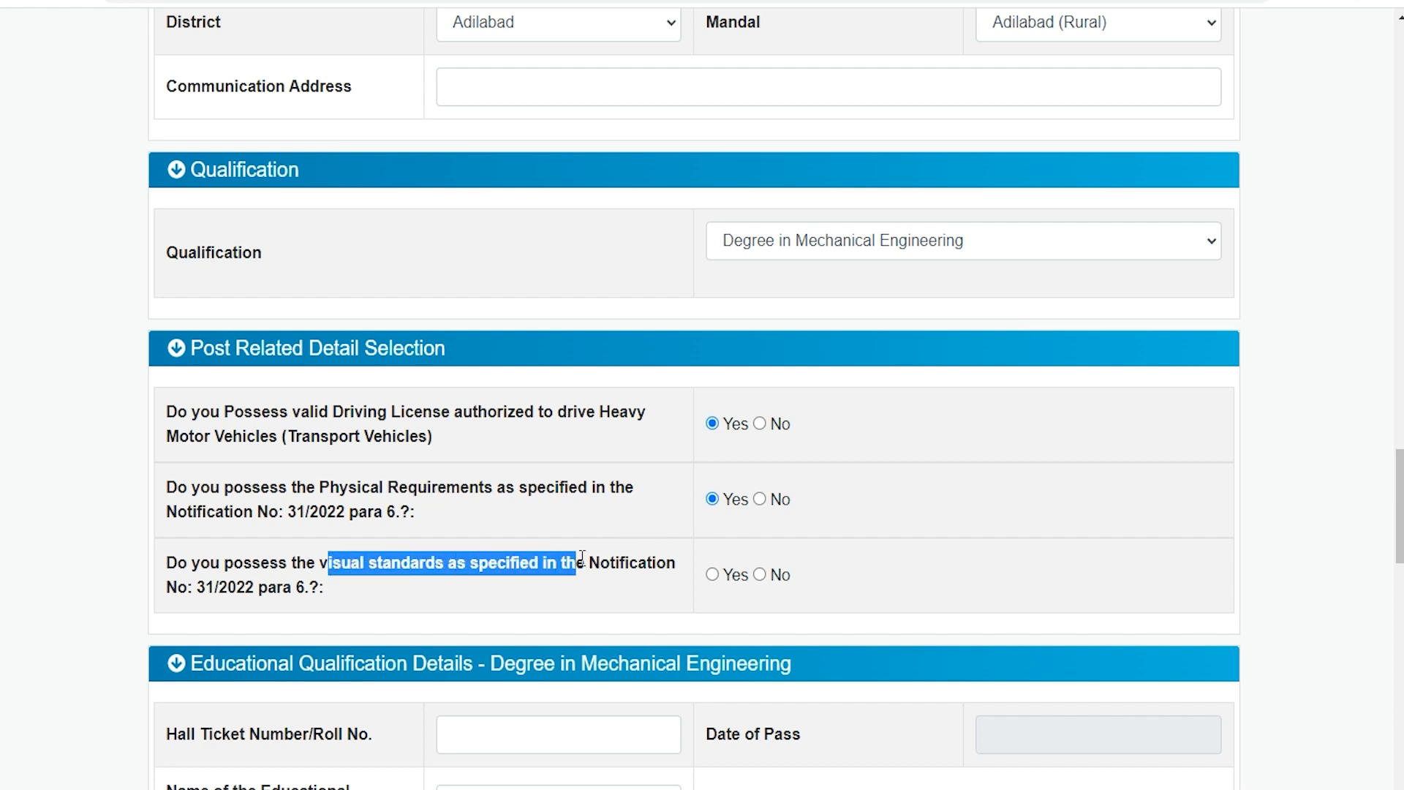
drag(215, 588, 307, 587)
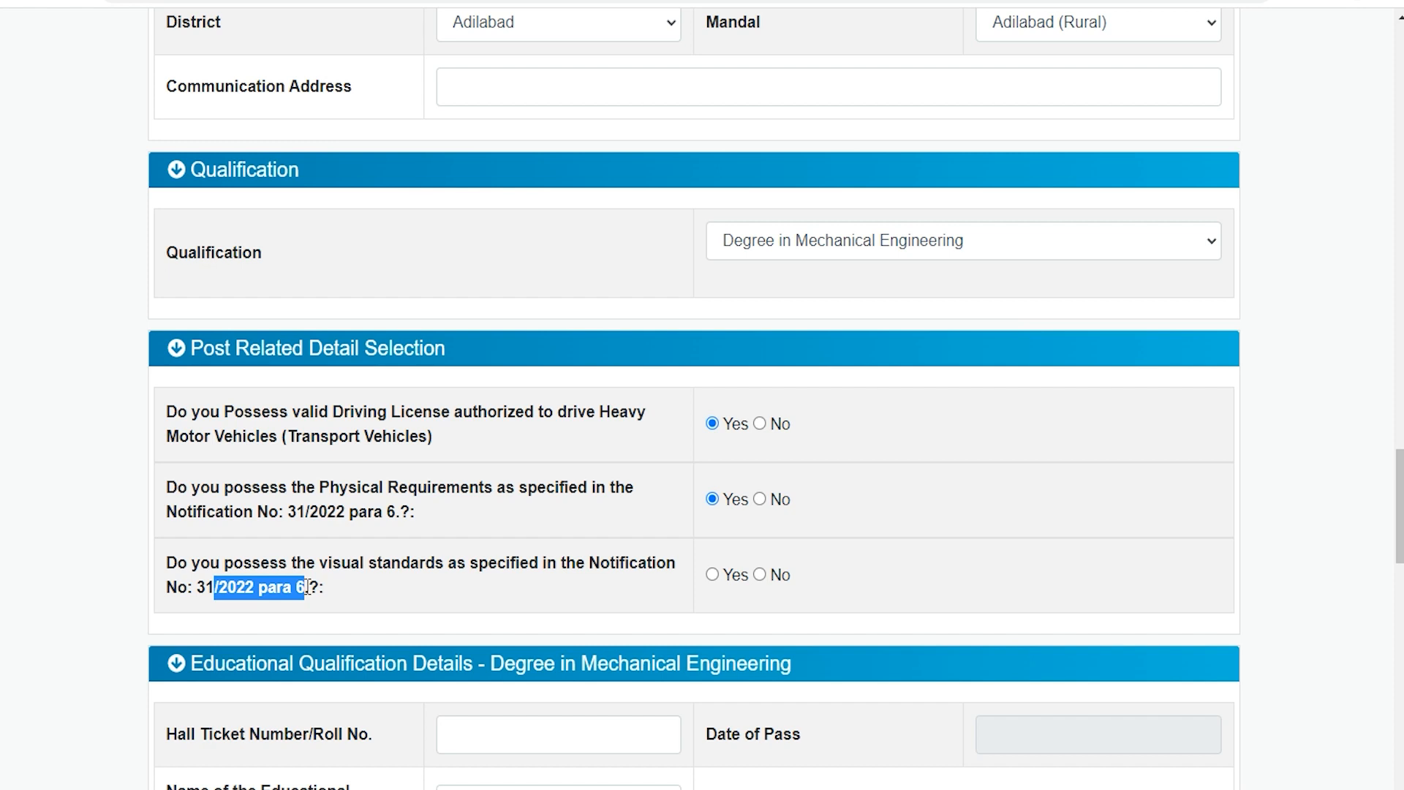
click(716, 576)
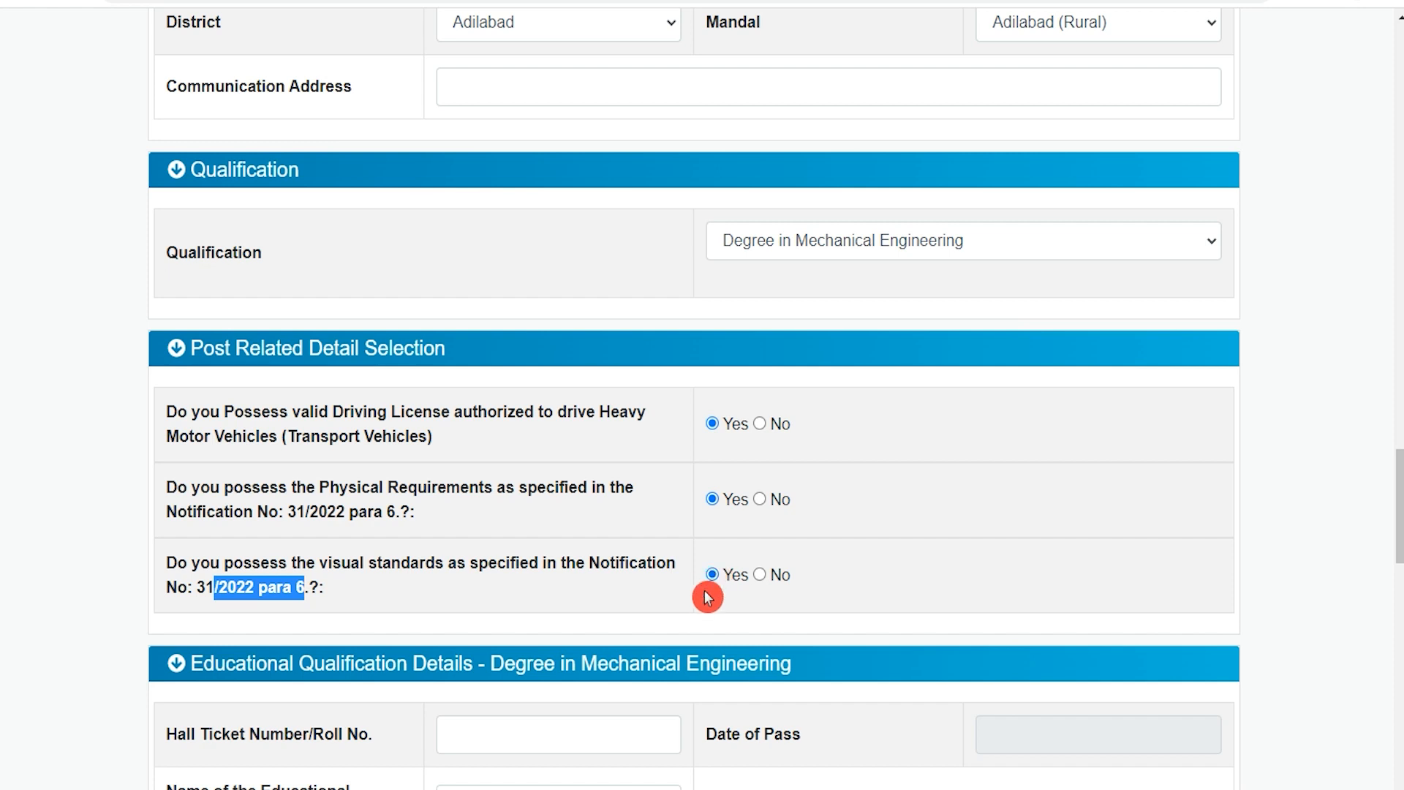
Enter the hall ticket/roll number in the educational qualification details for the Degree in Mechanical Engineering.
scroll(424, 583, down, 3)
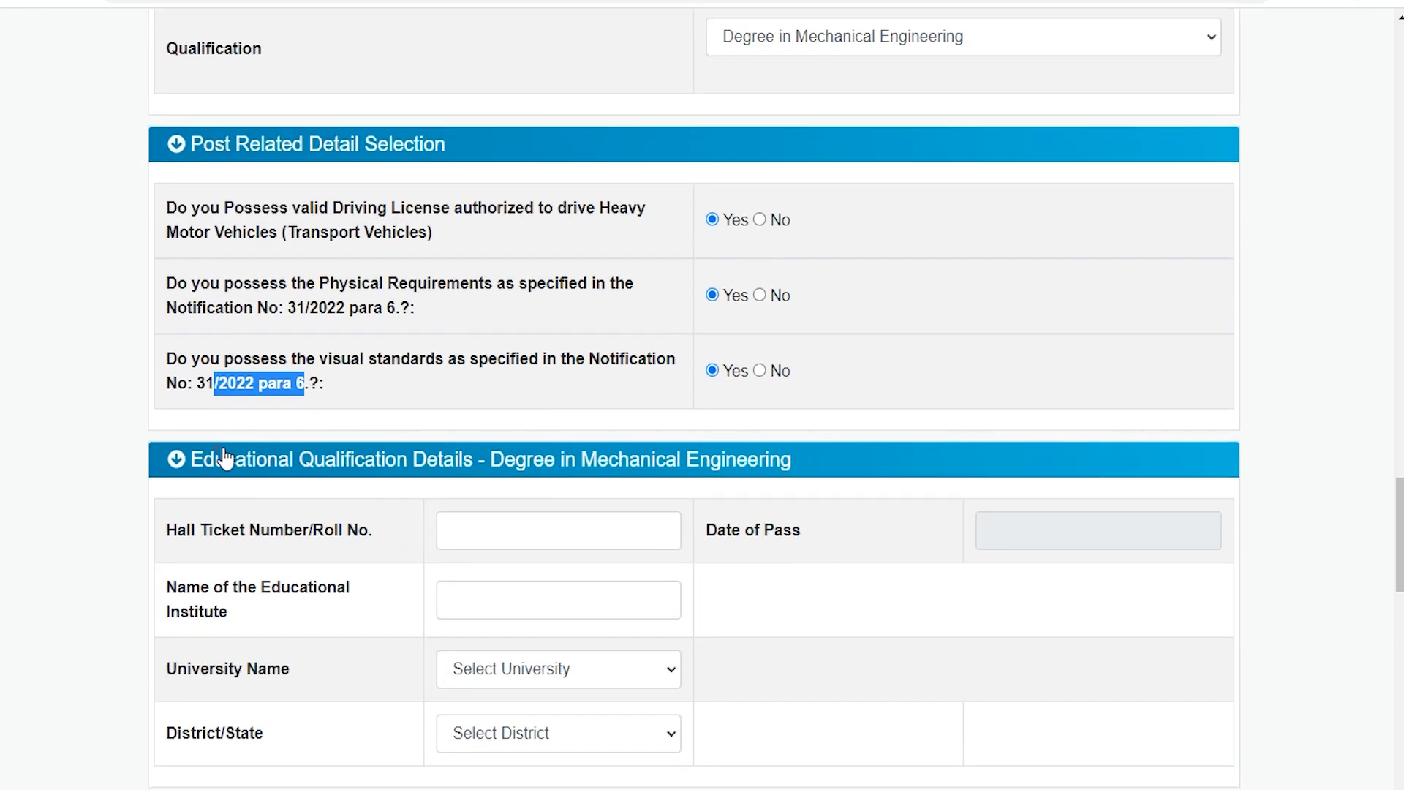
scroll(438, 468, down, 3)
click(430, 458)
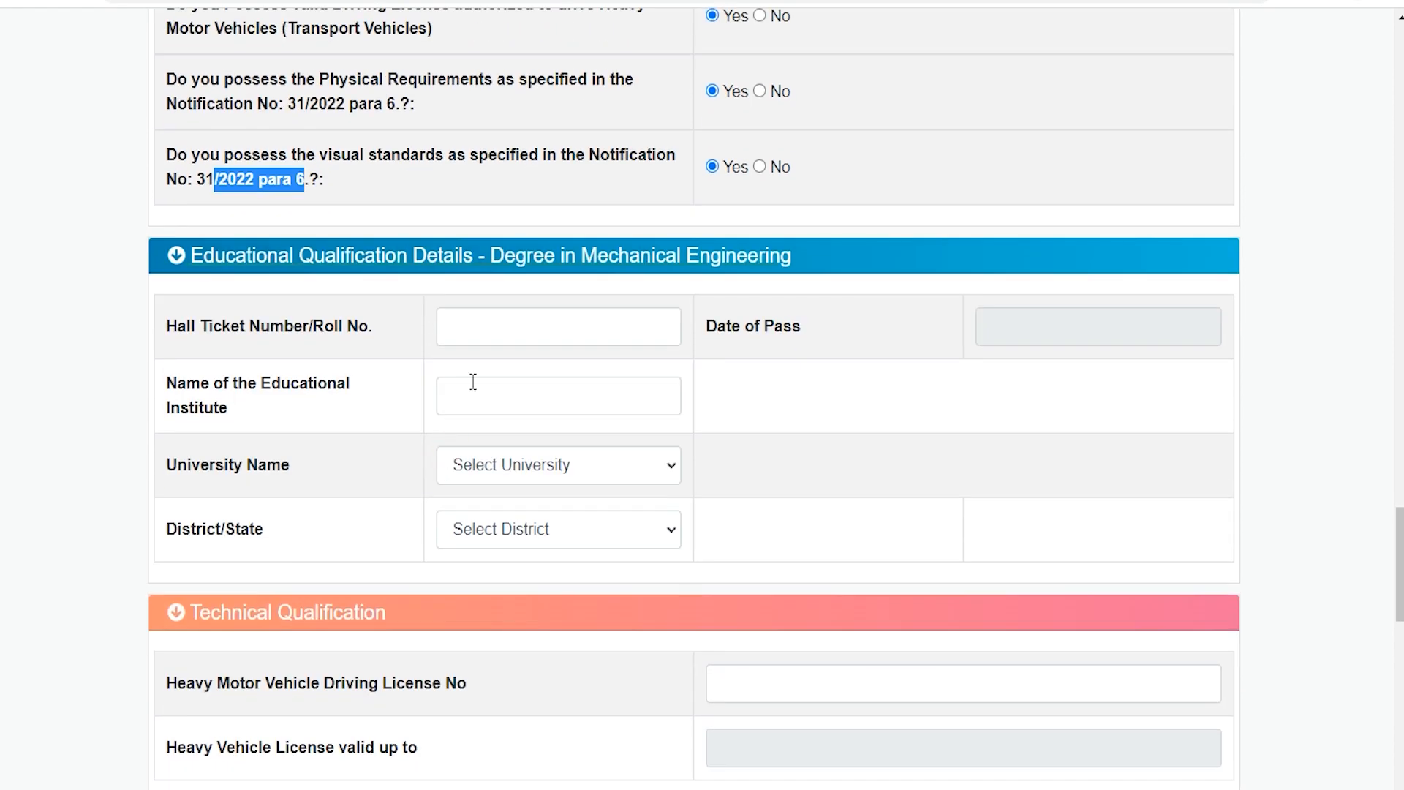
scroll(476, 401, up, 6)
click(772, 300)
click(821, 254)
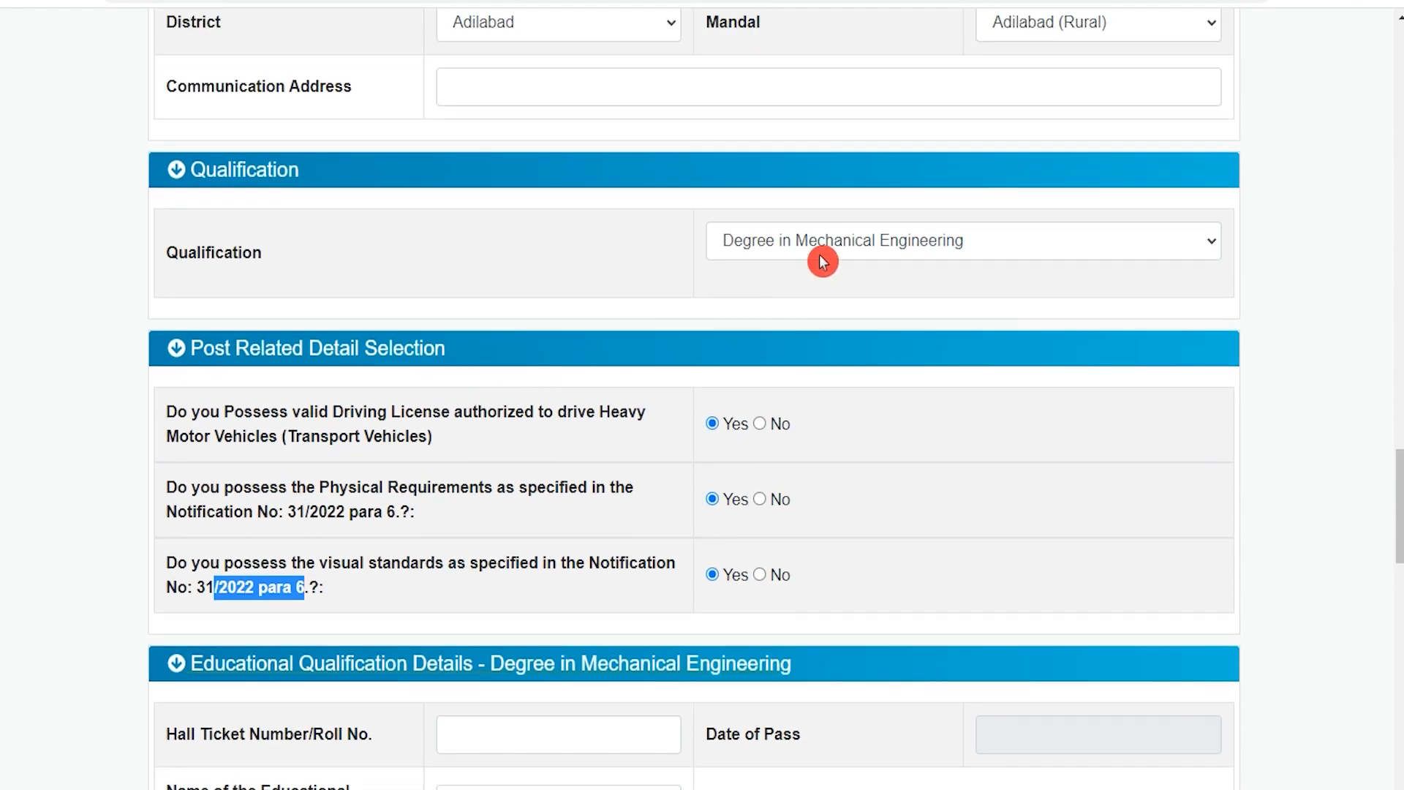
click(820, 254)
scroll(526, 468, down, 4)
scroll(494, 467, down, 2)
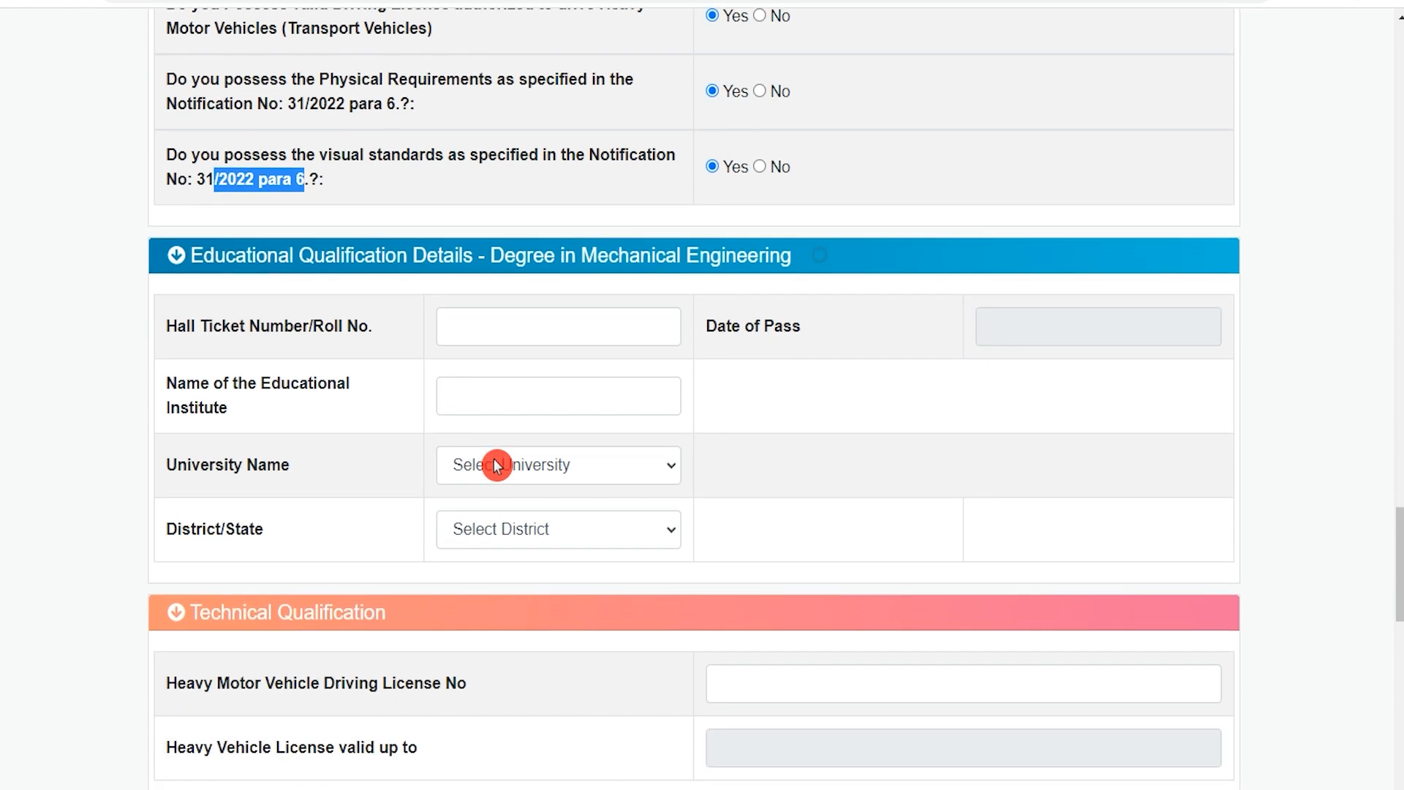
click(494, 324)
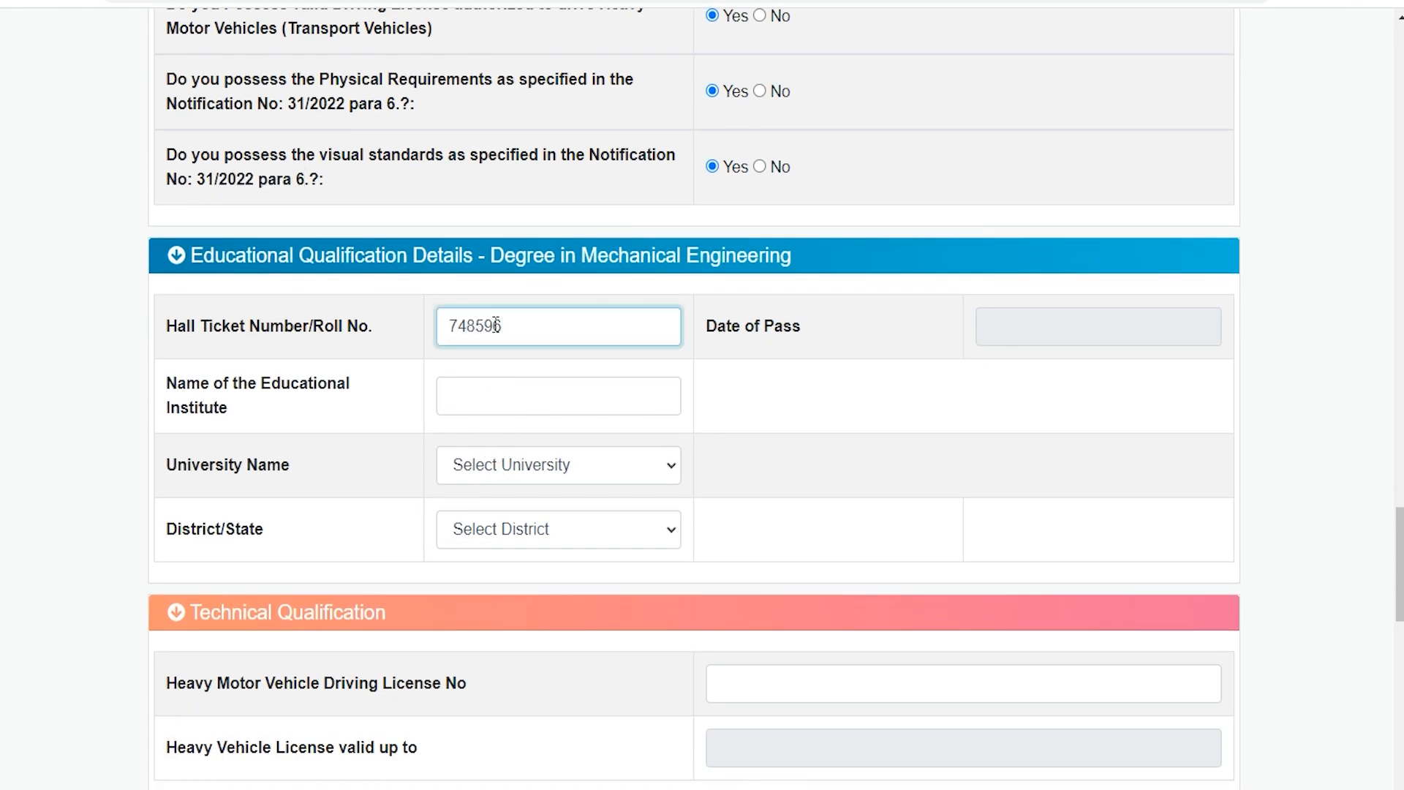
Set the degree's date of pass to 01/12/2022 and enter CCS as the name of the educational institute.
scroll(495, 324, up, 2)
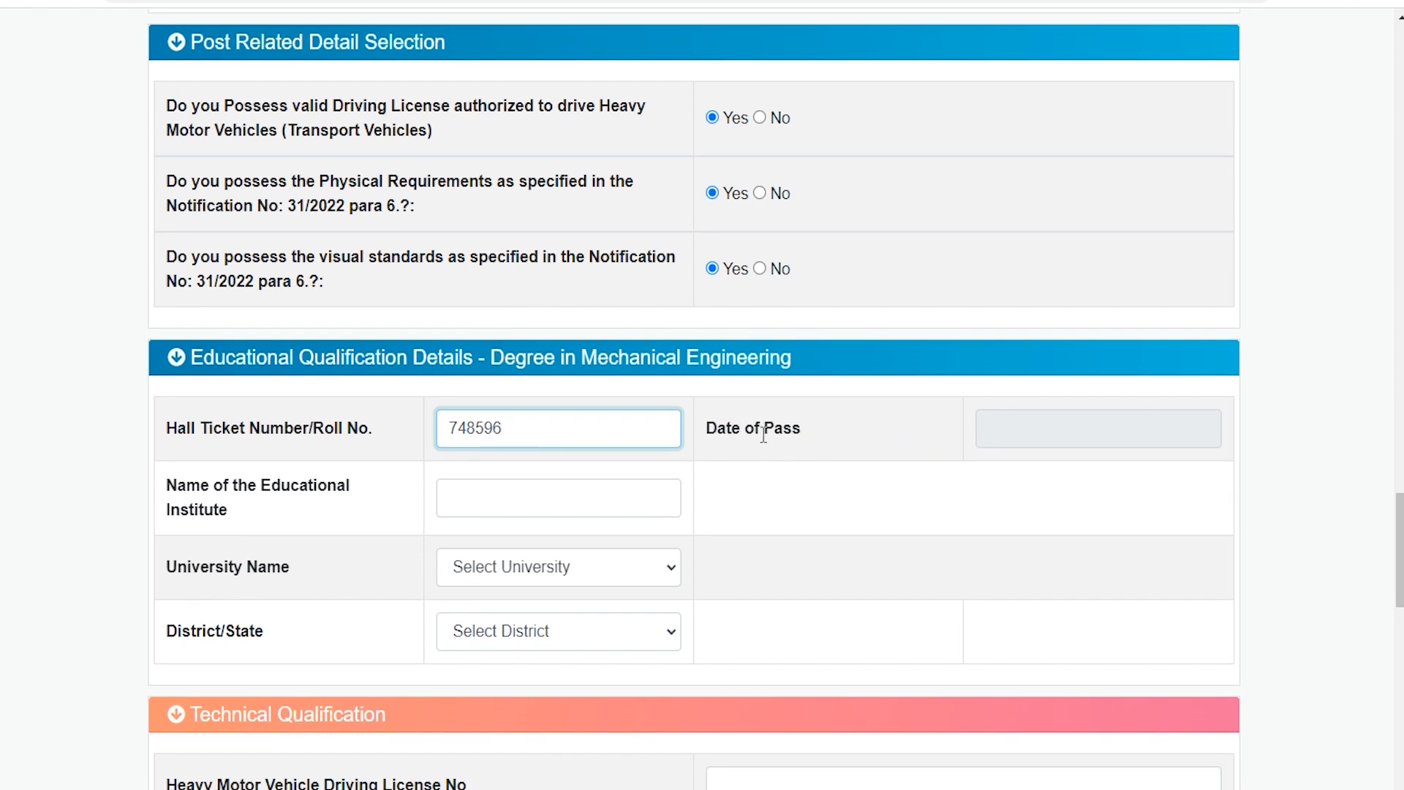
click(1018, 428)
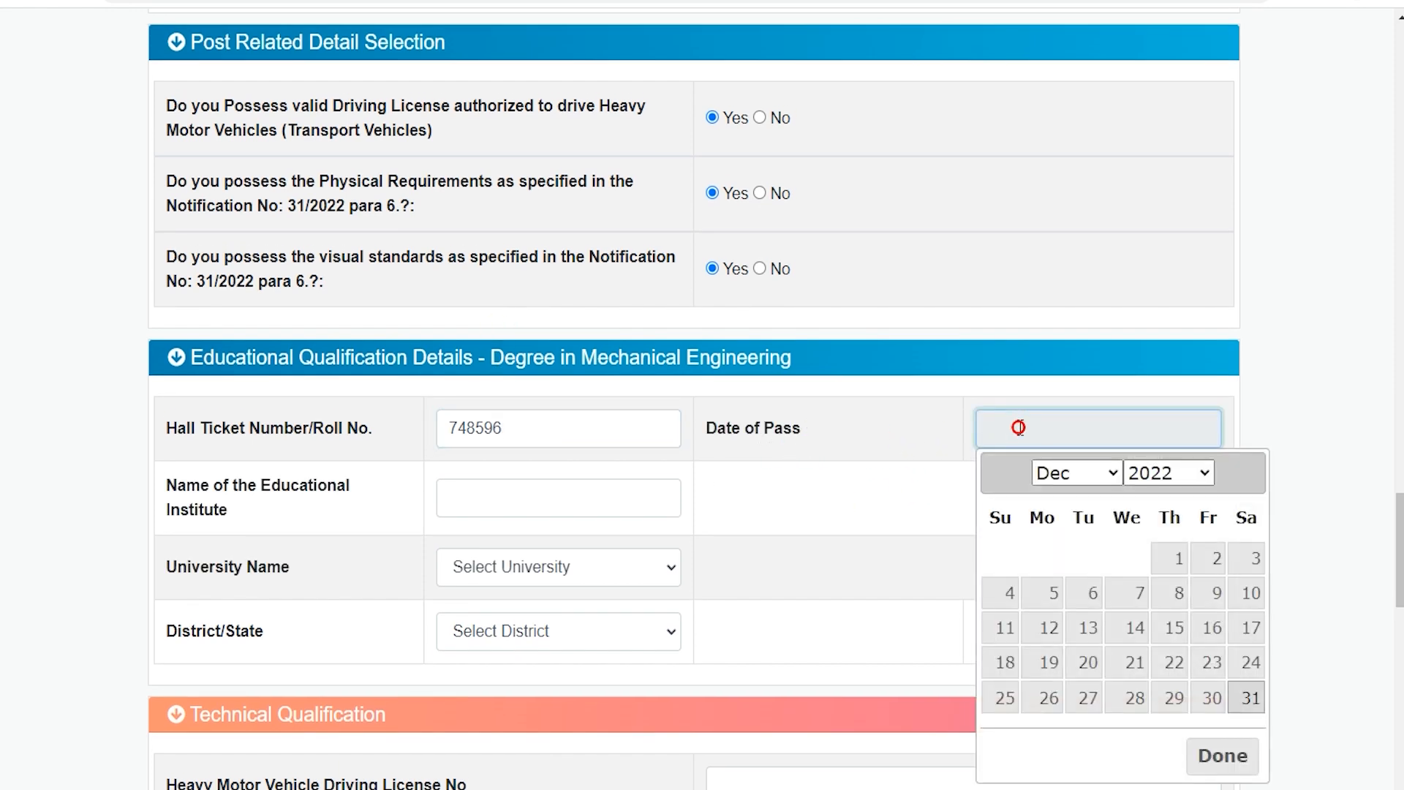
click(1184, 560)
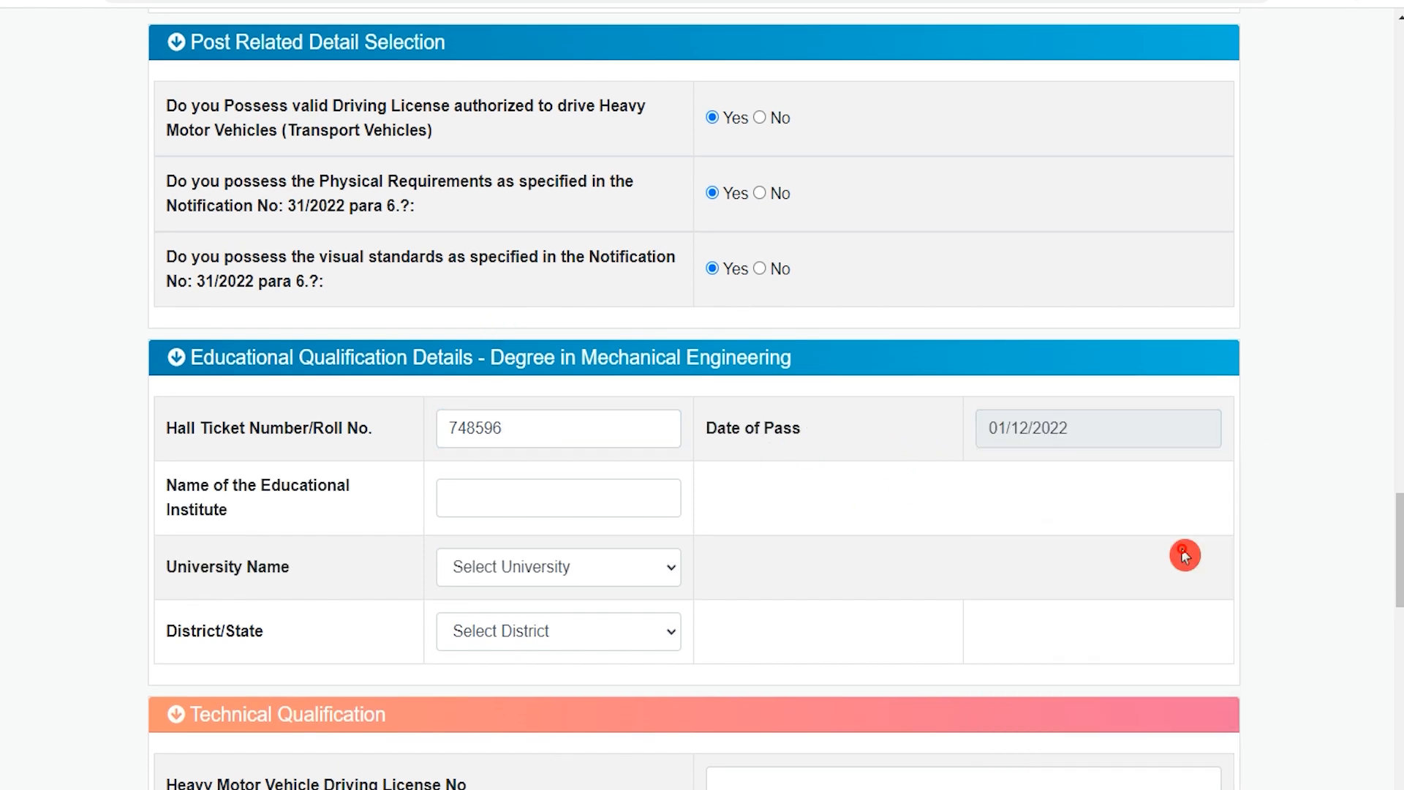
click(495, 497)
text(CCS)
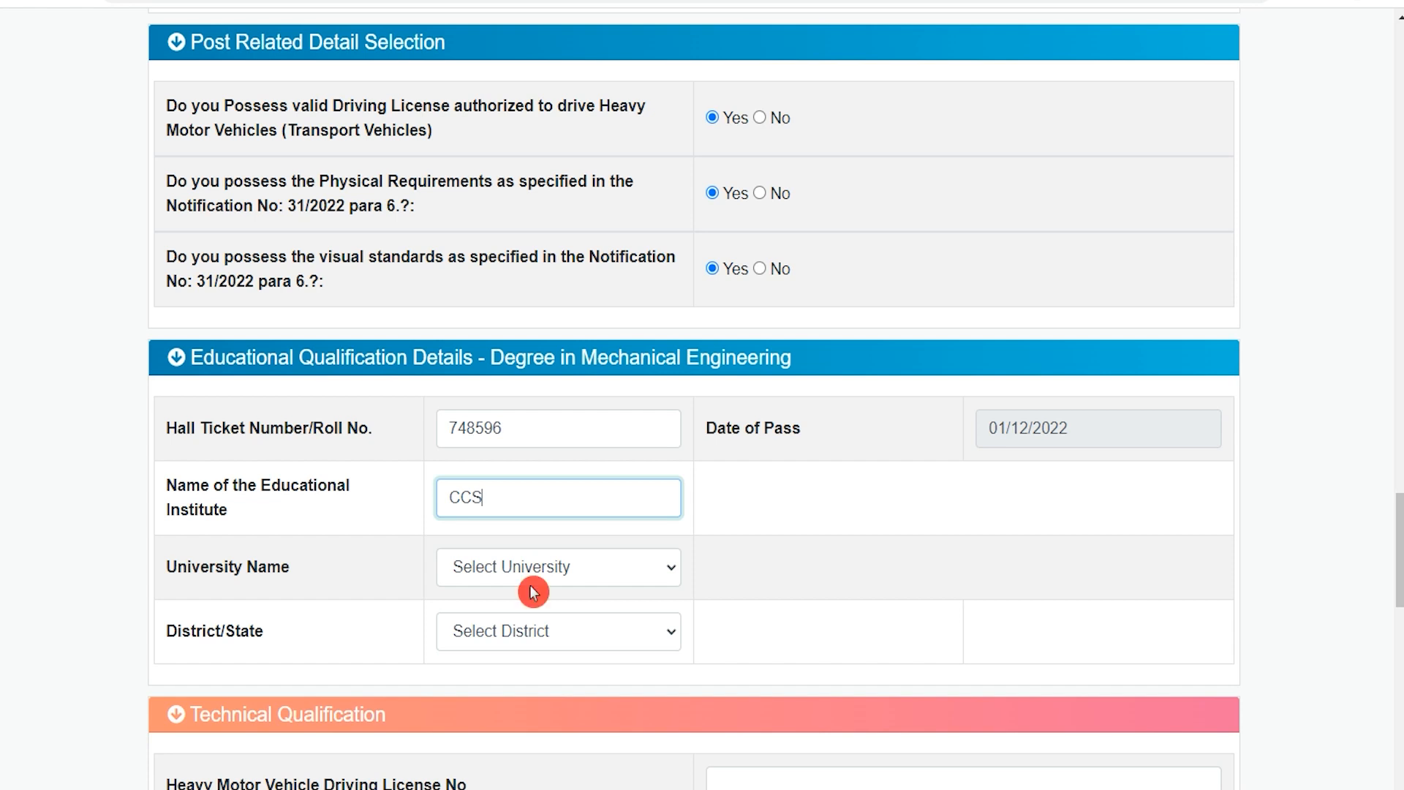
Choose Telangana University. Nizamabad as the university and Mulugu as the district for the degree.
click(532, 591)
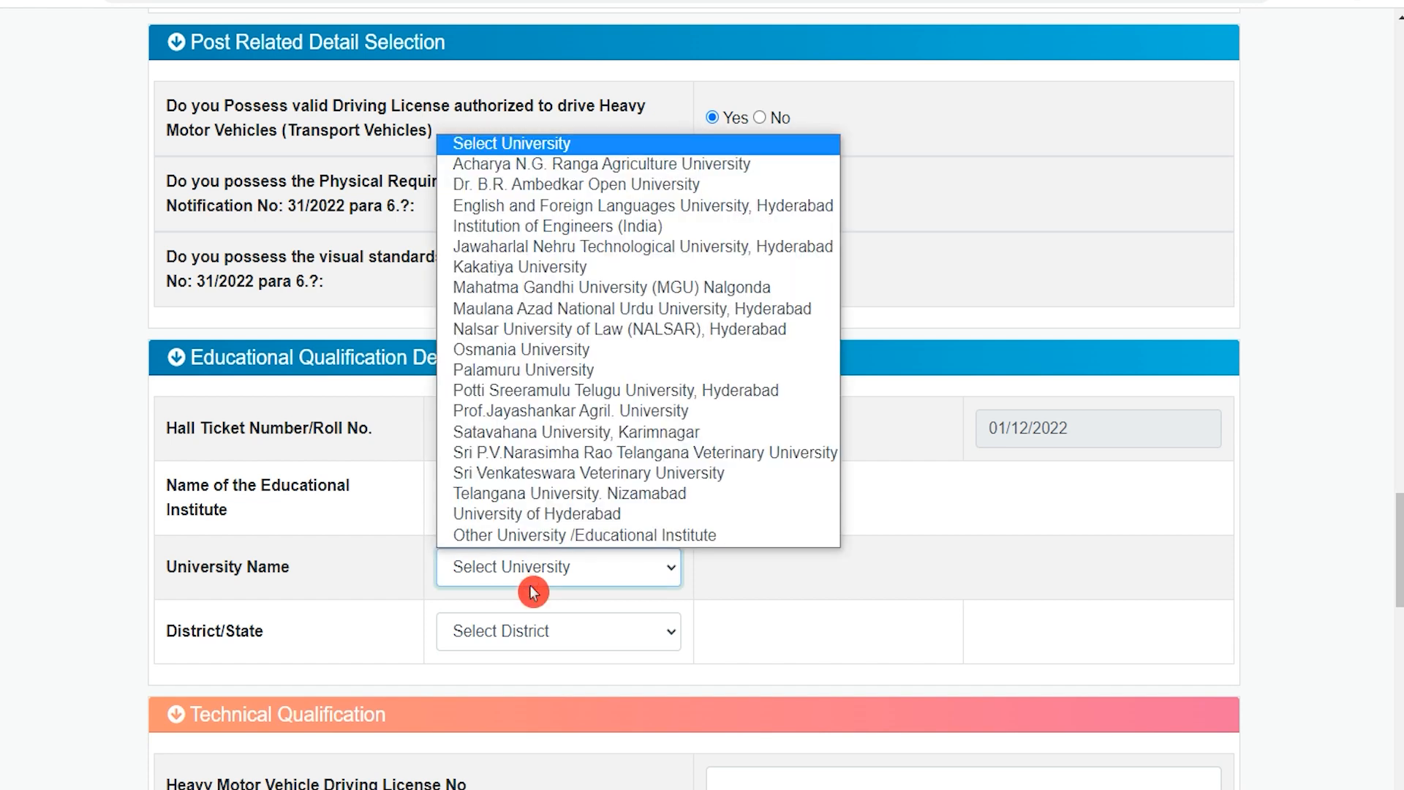
click(503, 493)
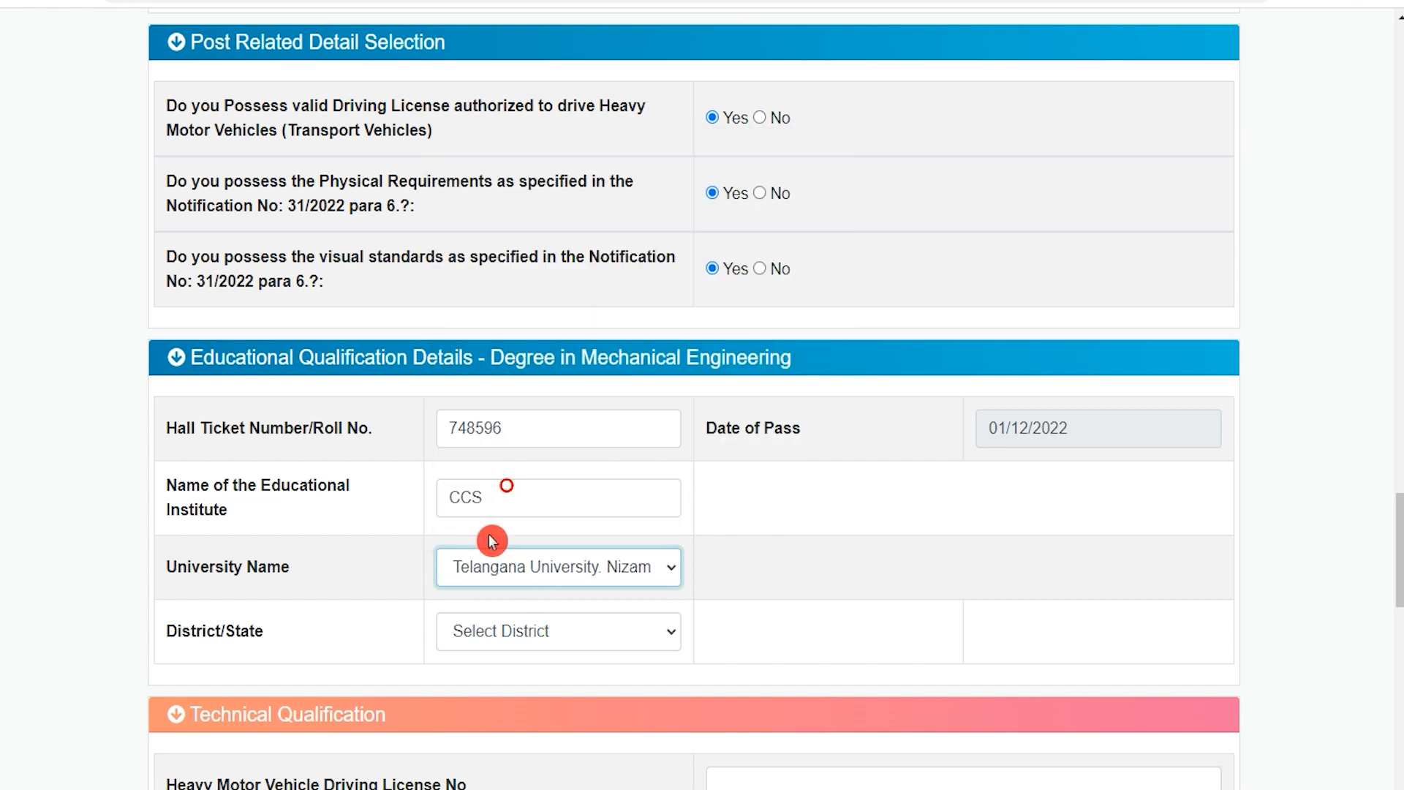
click(498, 643)
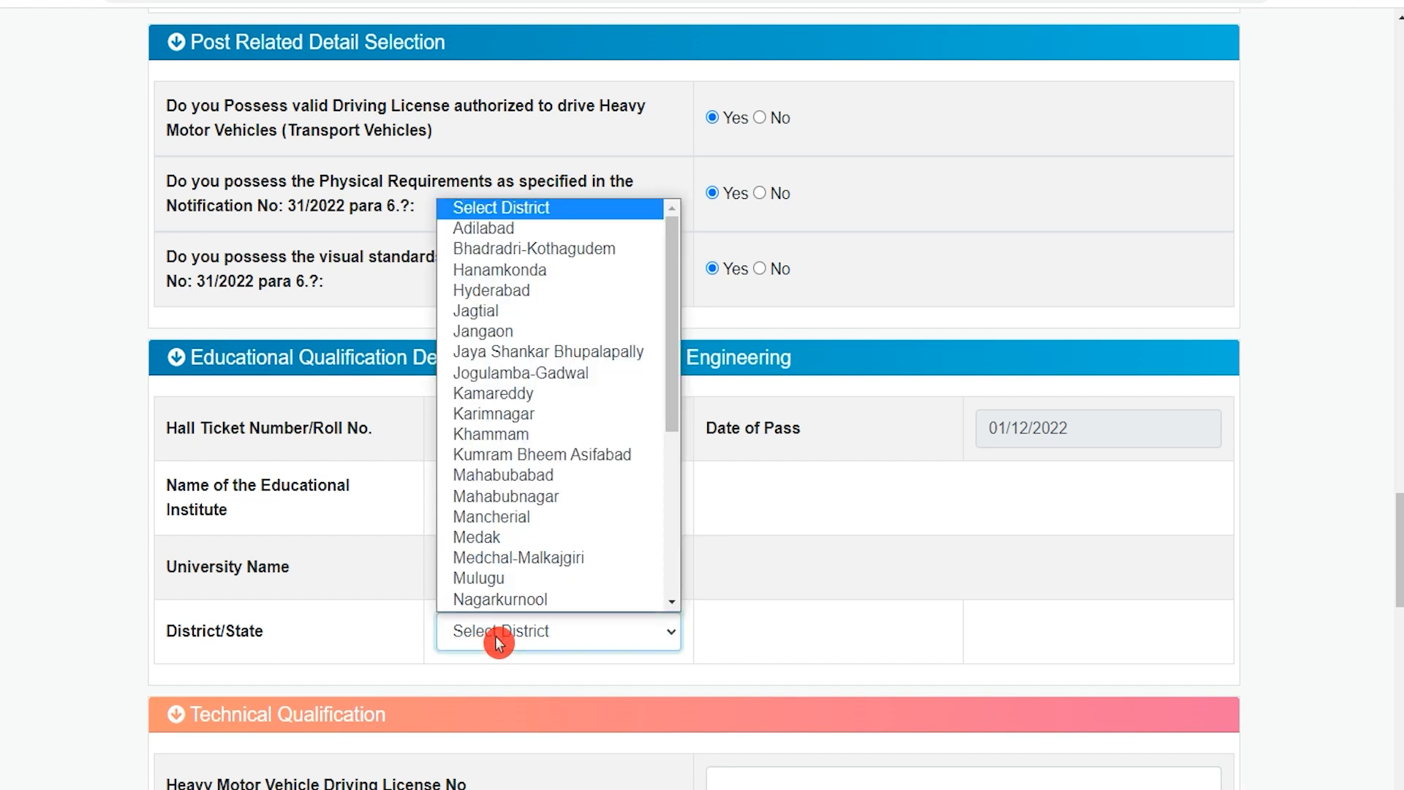
click(580, 576)
Enter the Heavy Motor Vehicle driving license number in the technical qualification and set its validity date to 04/01/2040.
scroll(594, 640, down, 5)
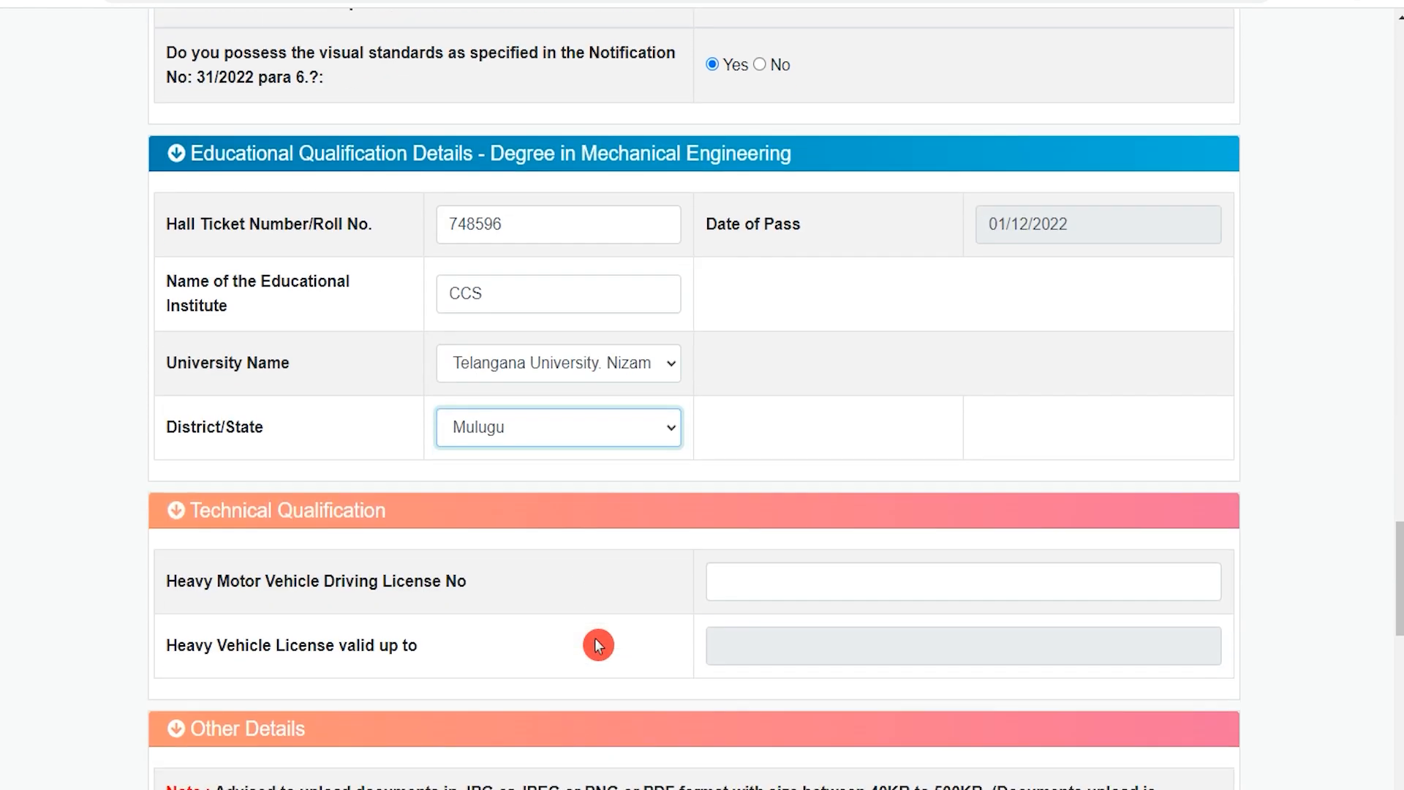
click(401, 305)
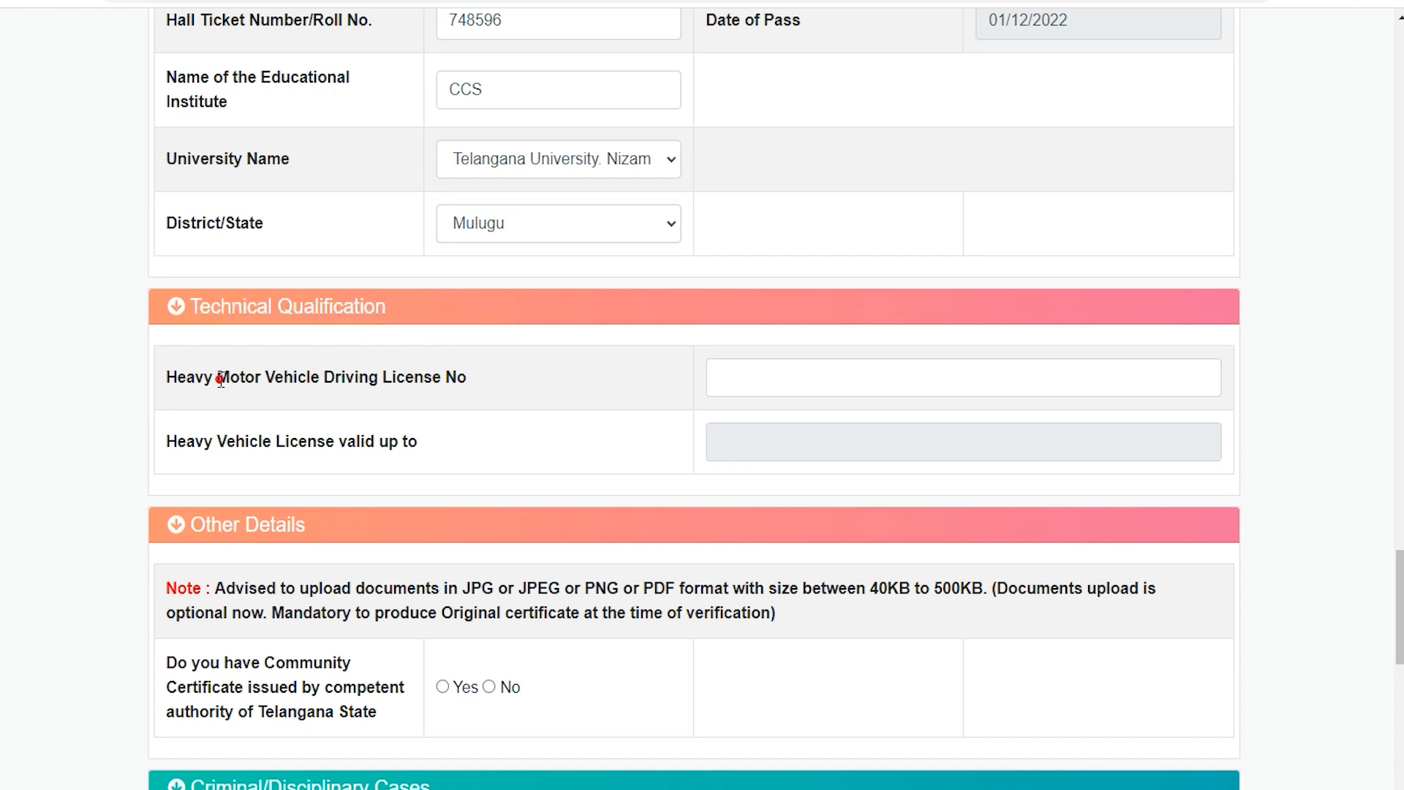
drag(200, 378, 408, 376)
click(749, 374)
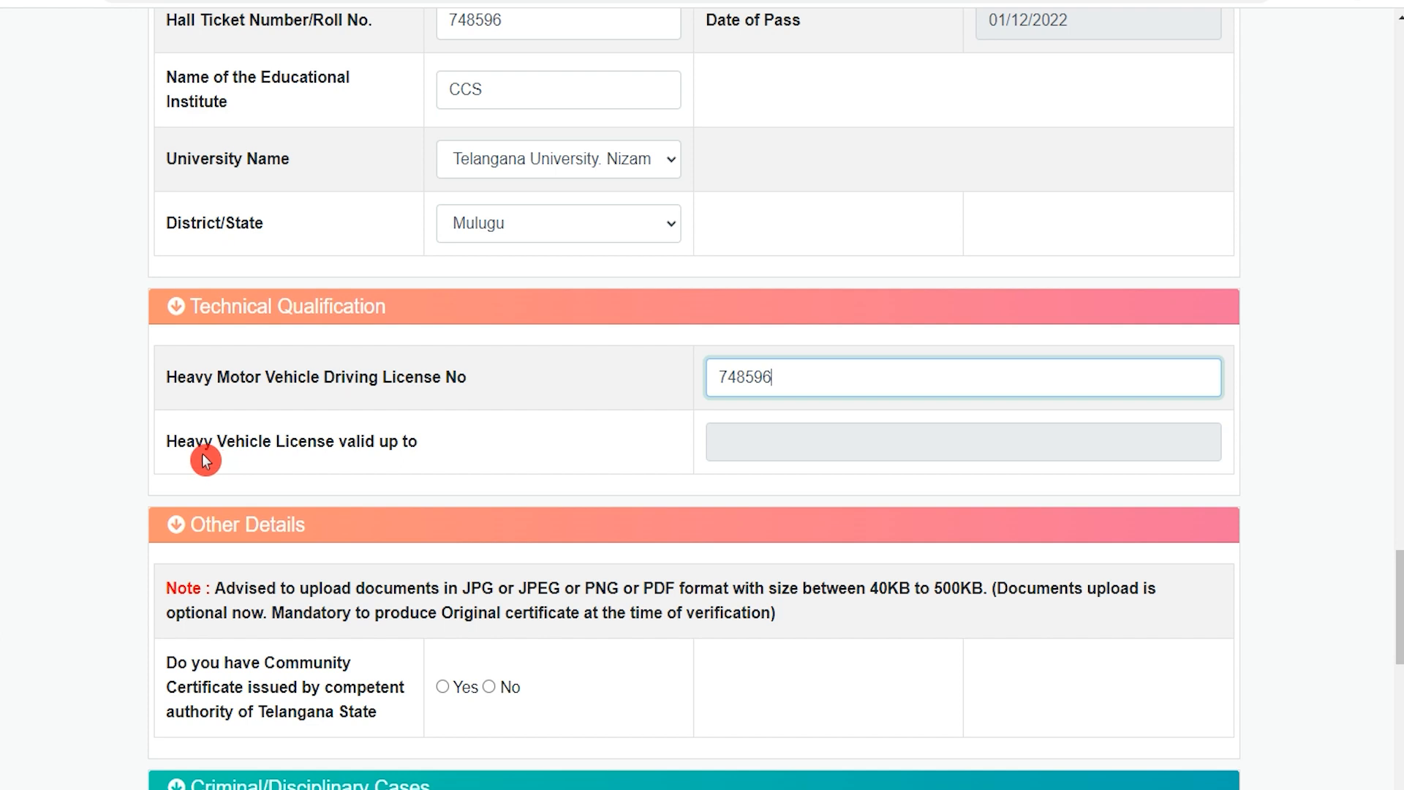
drag(204, 450, 348, 447)
click(715, 453)
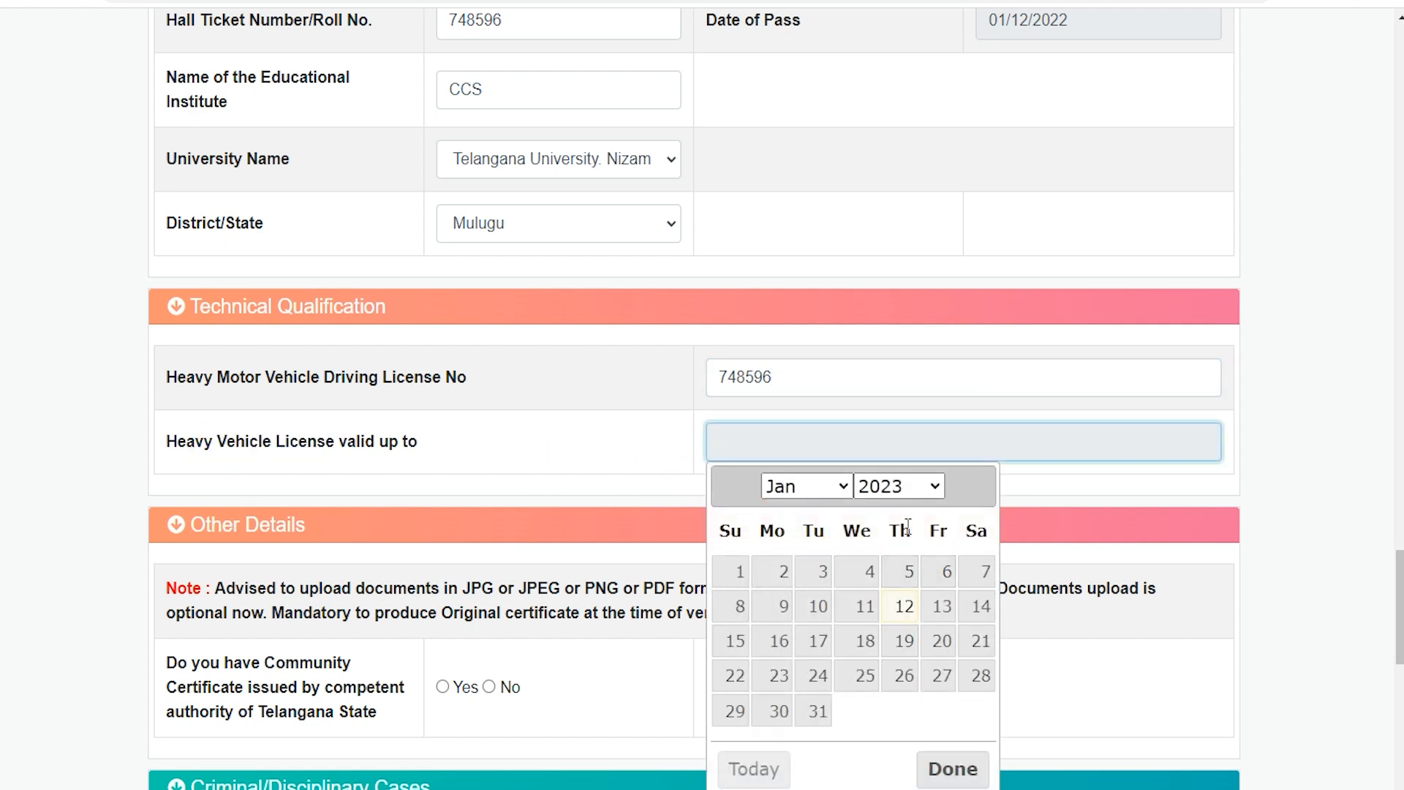
click(919, 484)
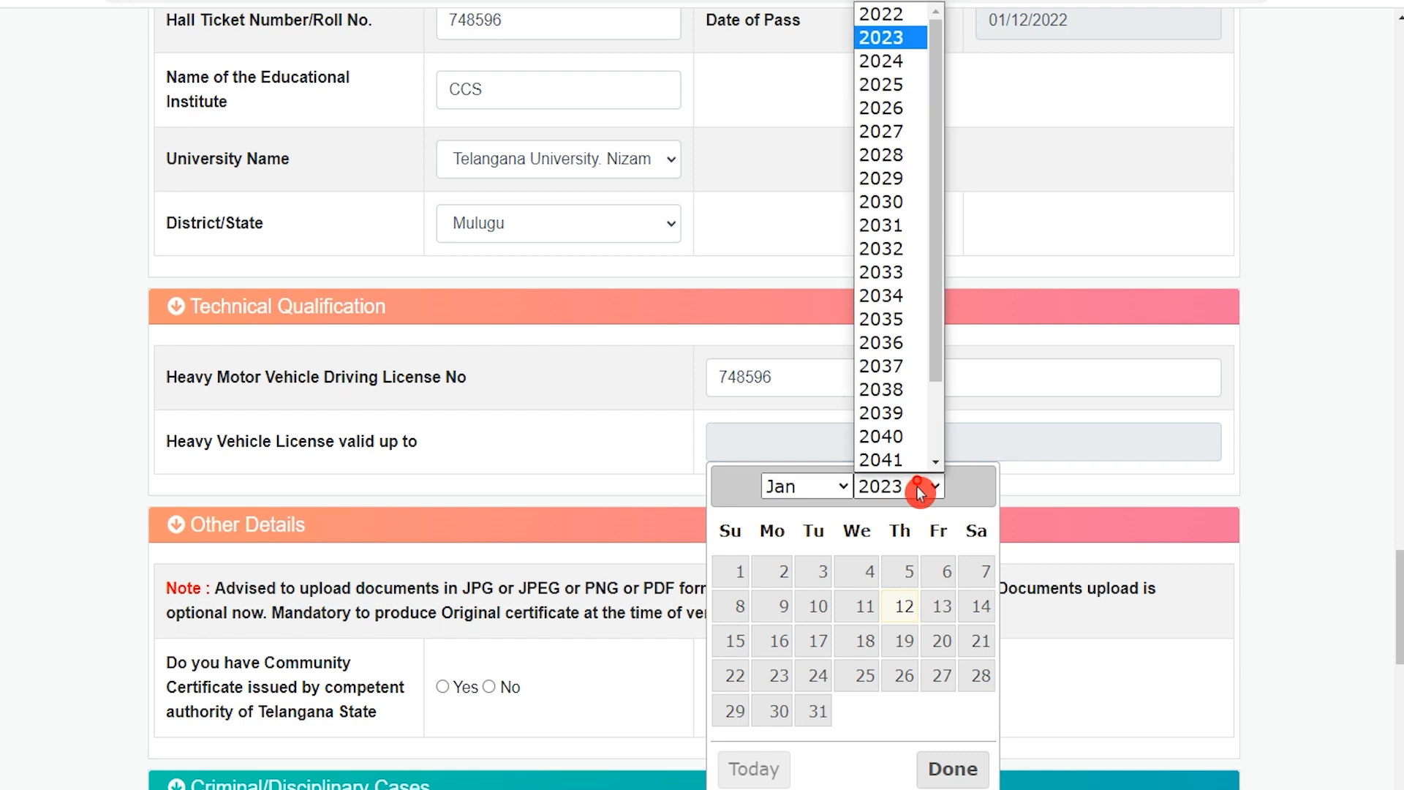
click(872, 572)
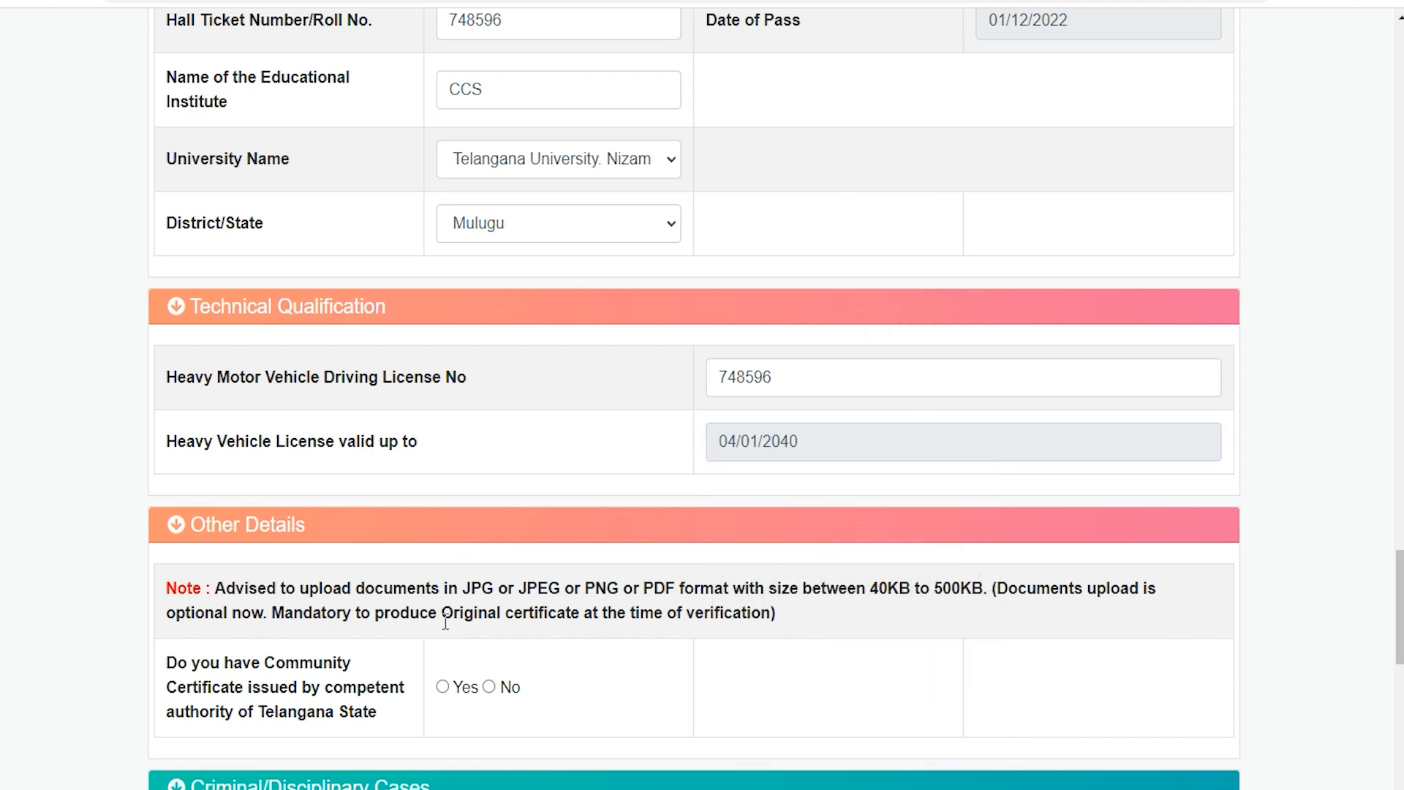
Answer Yes to having a Community Certificate issued by Telangana State and No to being involved in any criminal cases.
scroll(446, 620, down, 3)
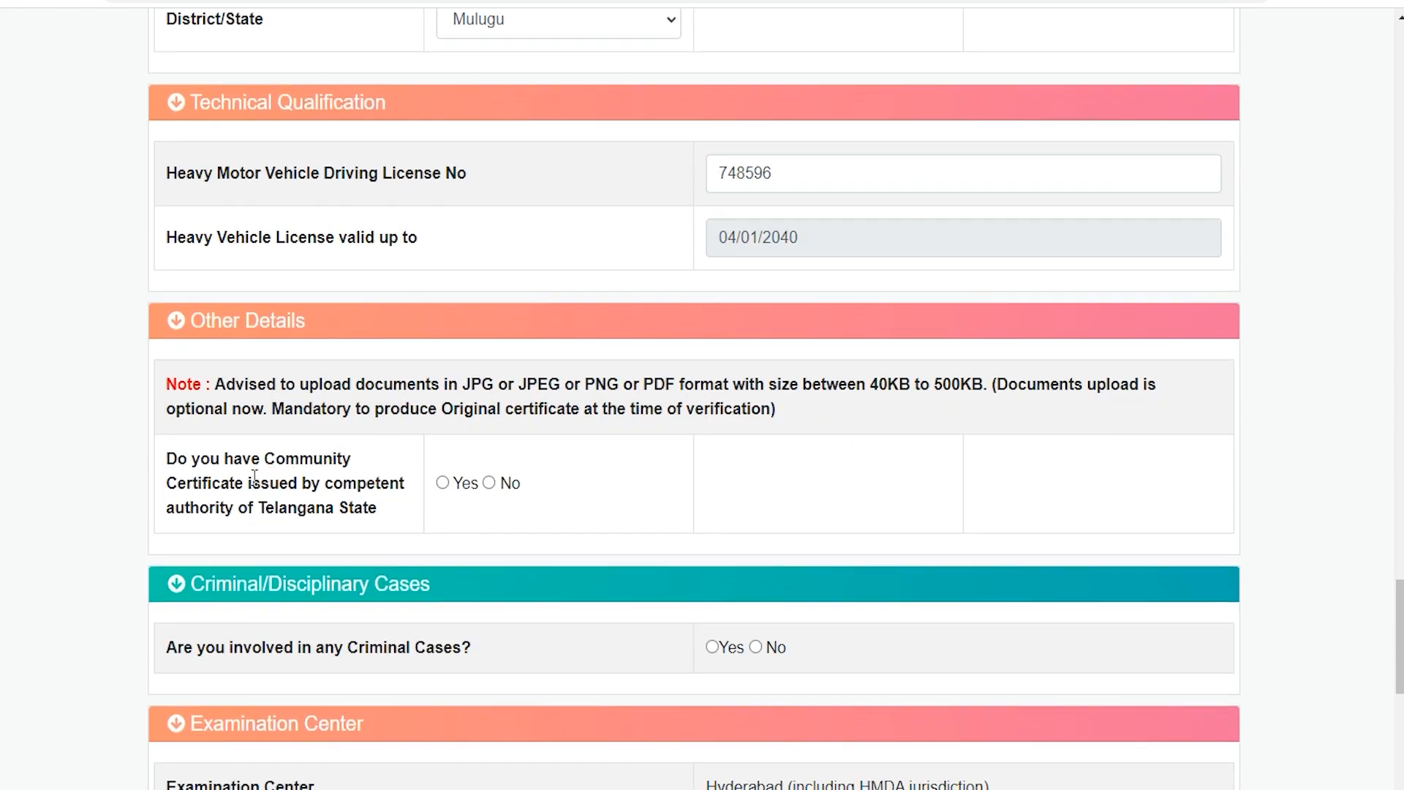
drag(254, 477, 337, 508)
click(444, 484)
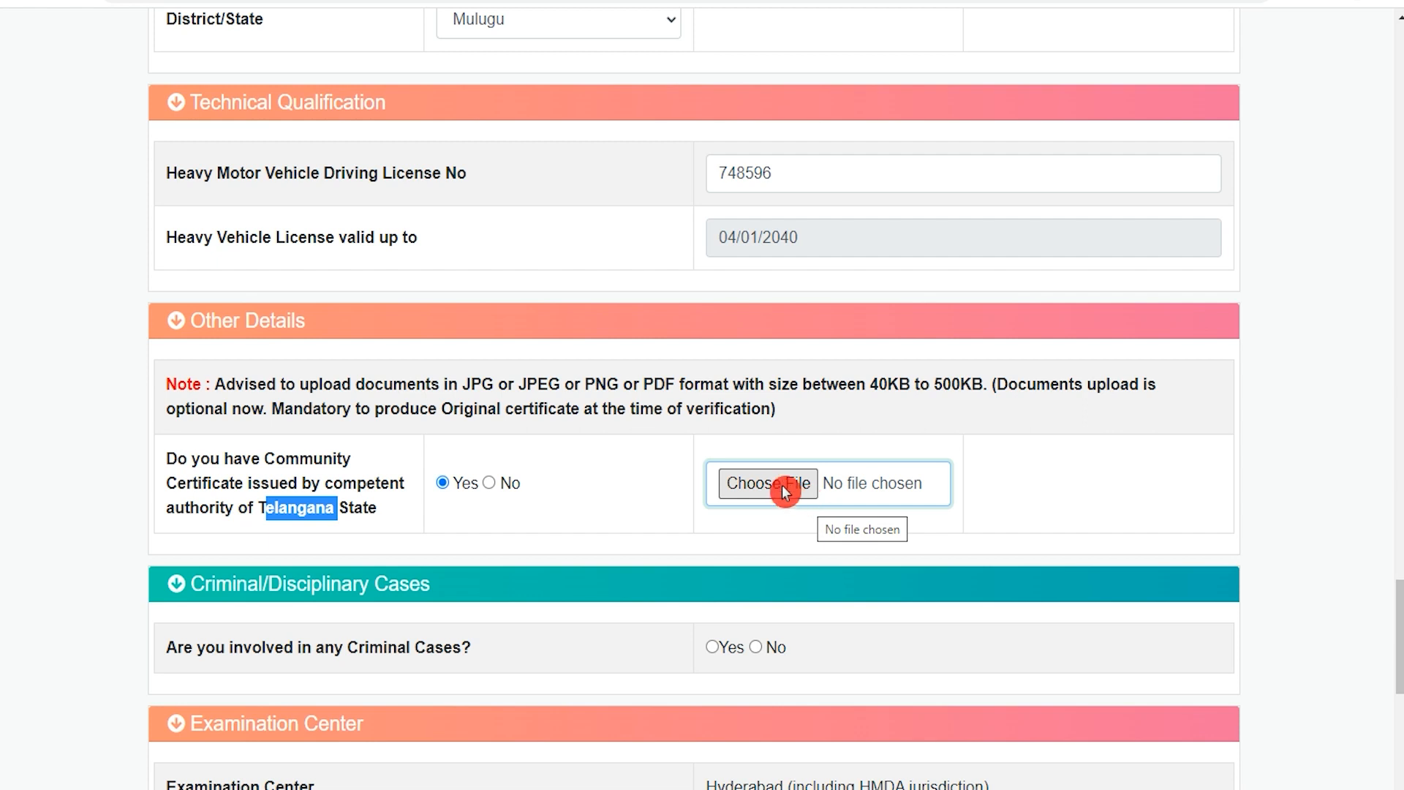
scroll(668, 502, down, 4)
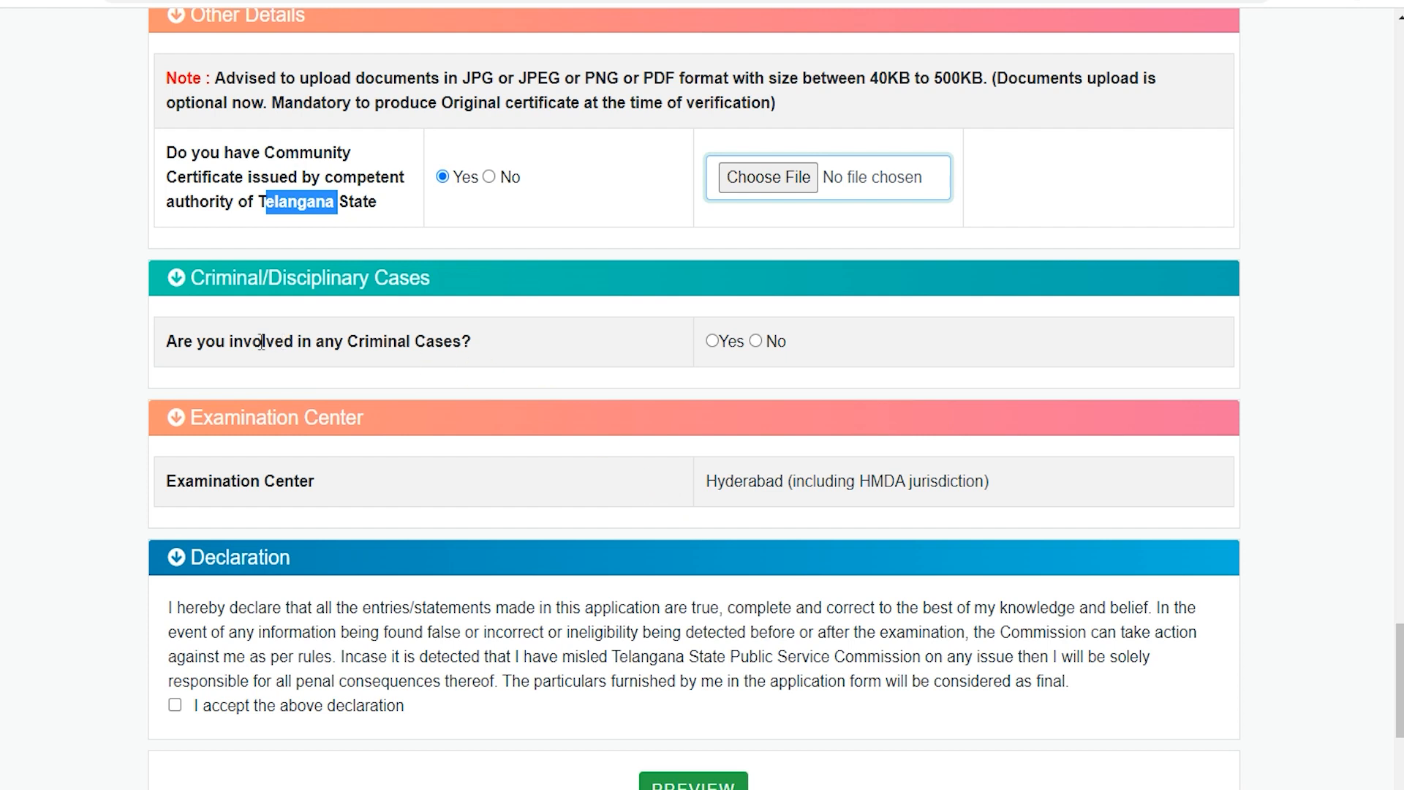
click(237, 342)
drag(263, 341, 417, 342)
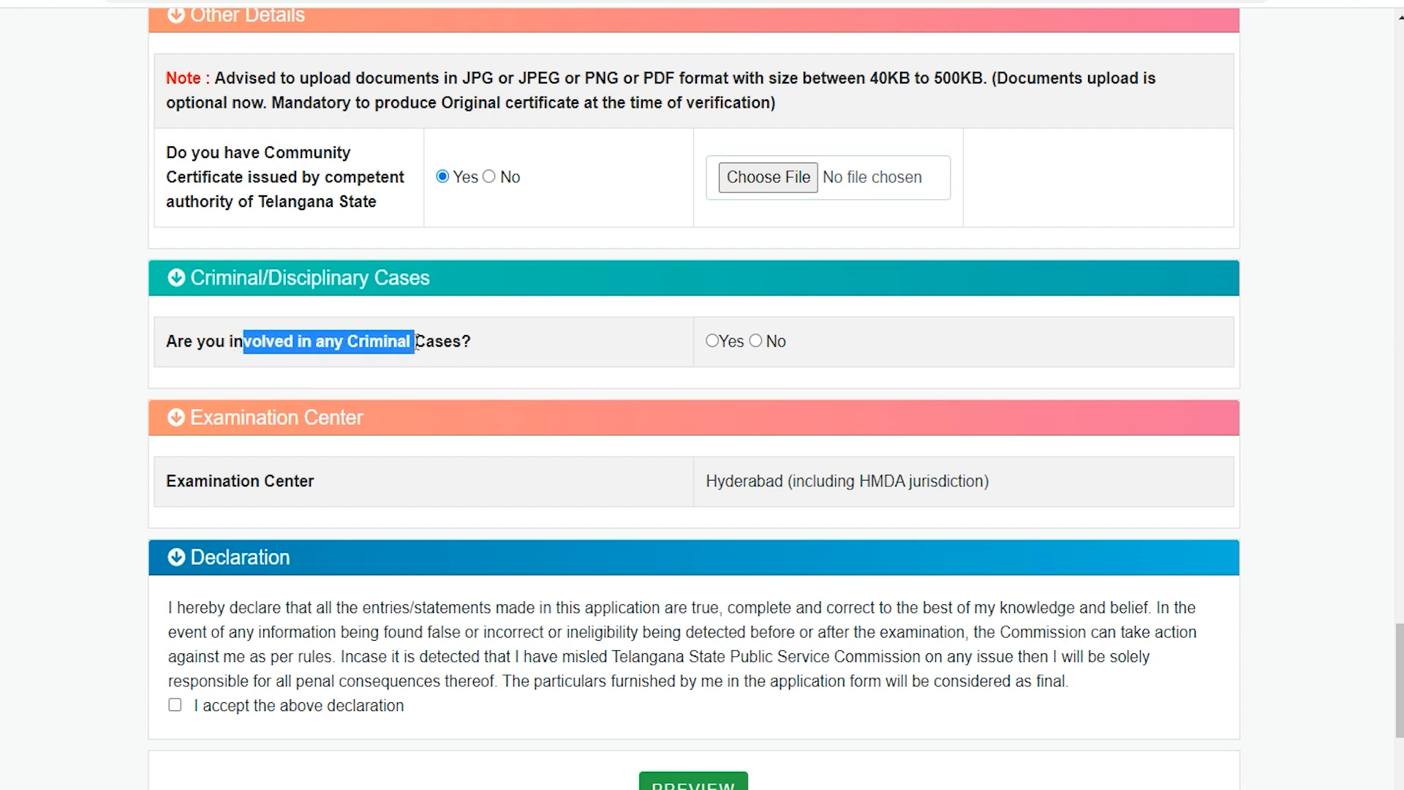
click(755, 341)
Check the assigned examination center and accept the declaration.
drag(208, 481, 352, 479)
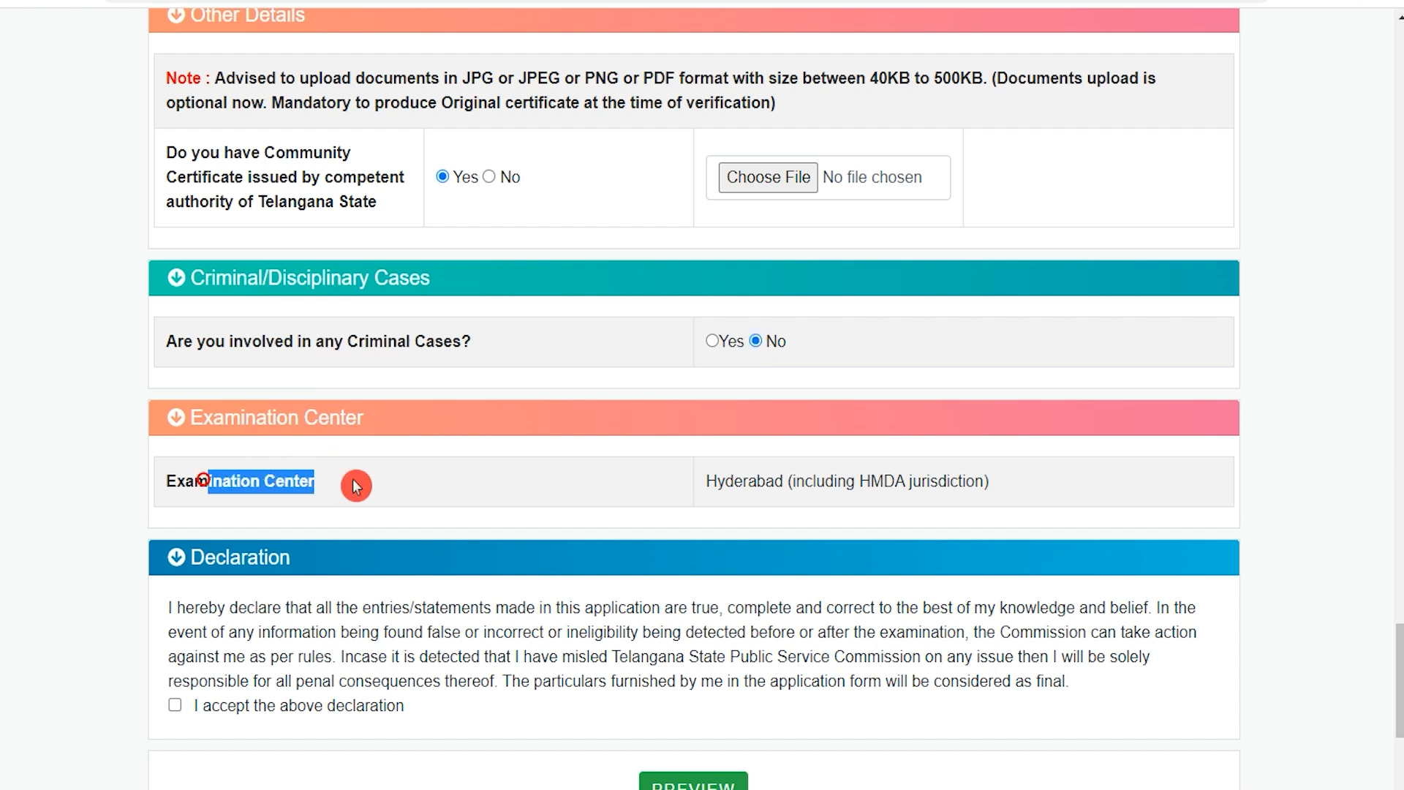
drag(718, 479, 940, 481)
scroll(743, 499, down, 4)
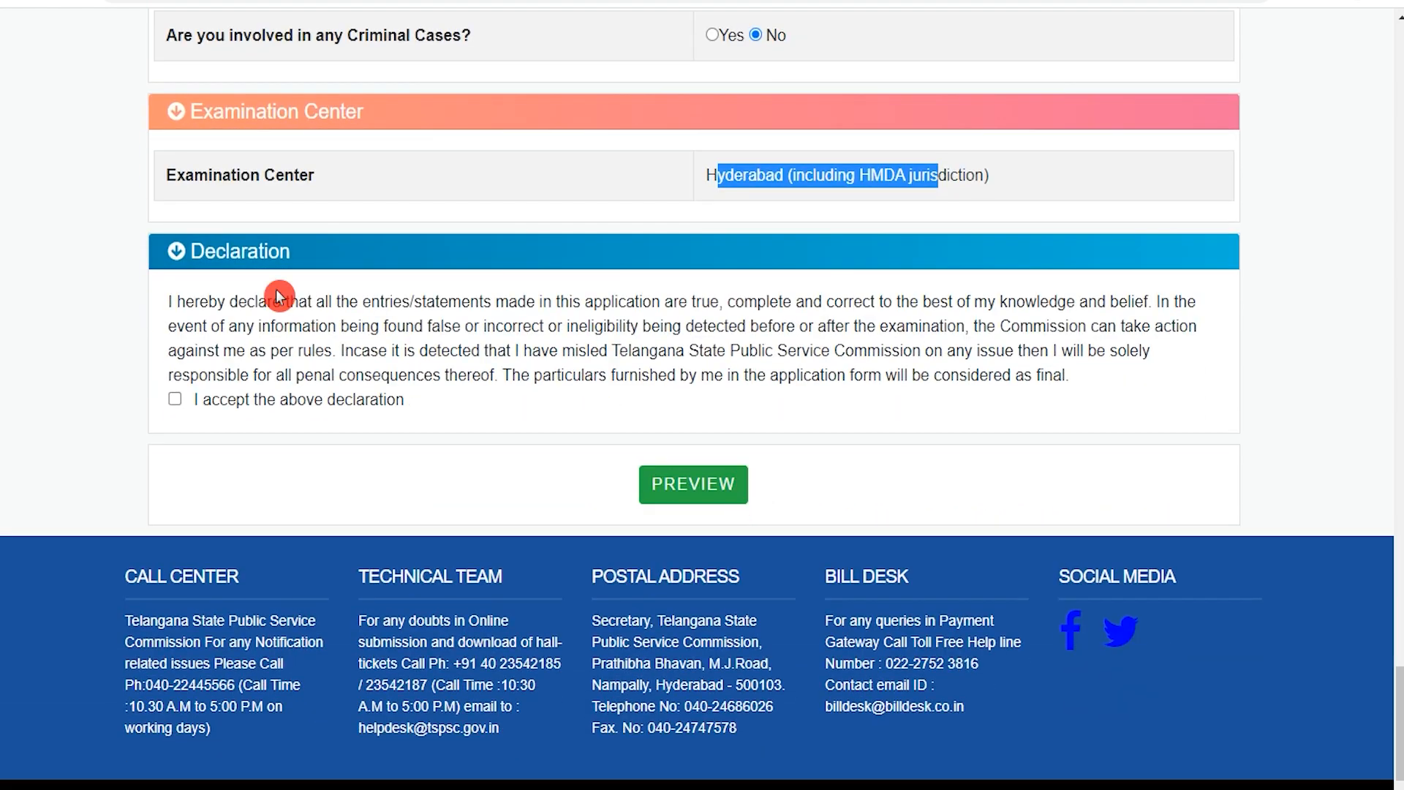
click(174, 398)
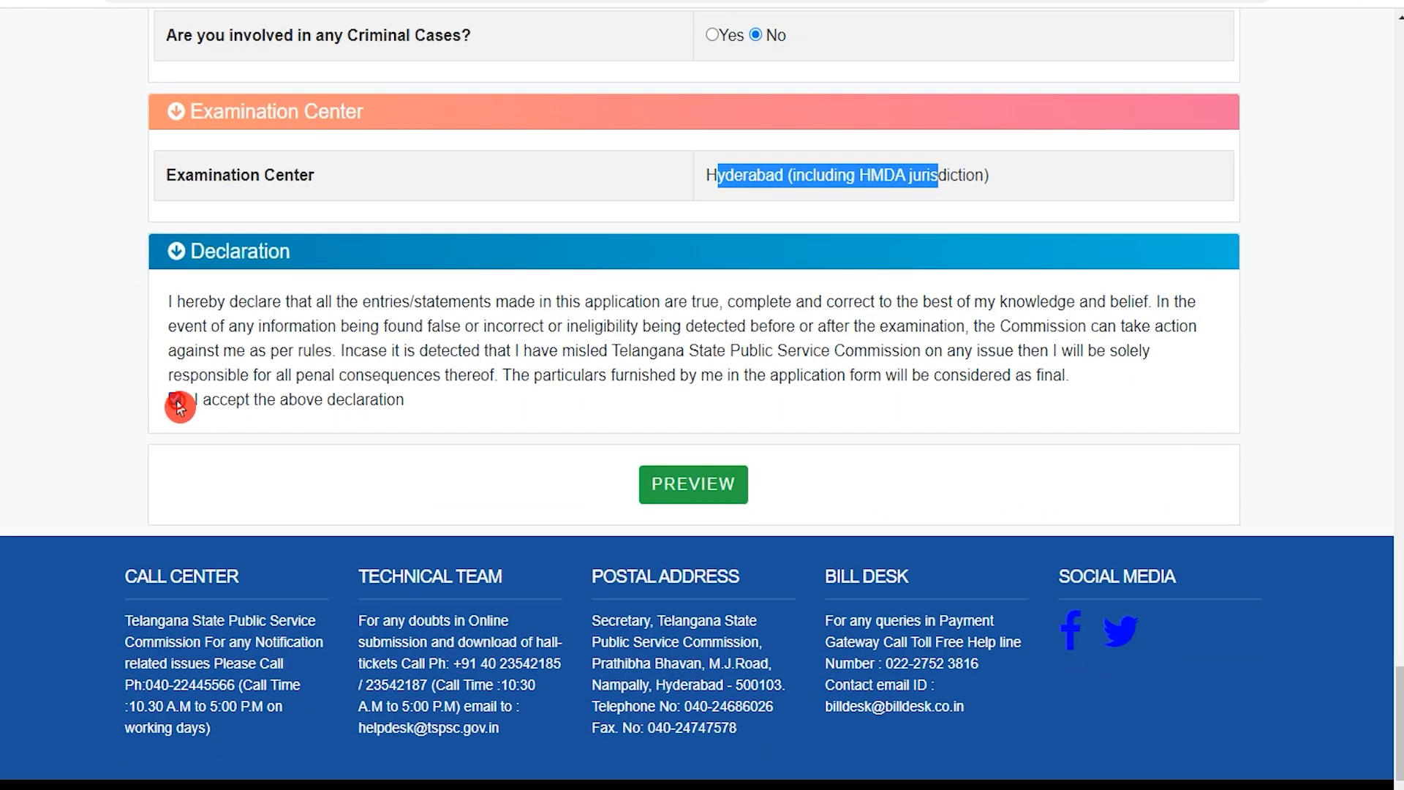
Preview the completed application, and save it to proceed to the fee payment page.
click(693, 484)
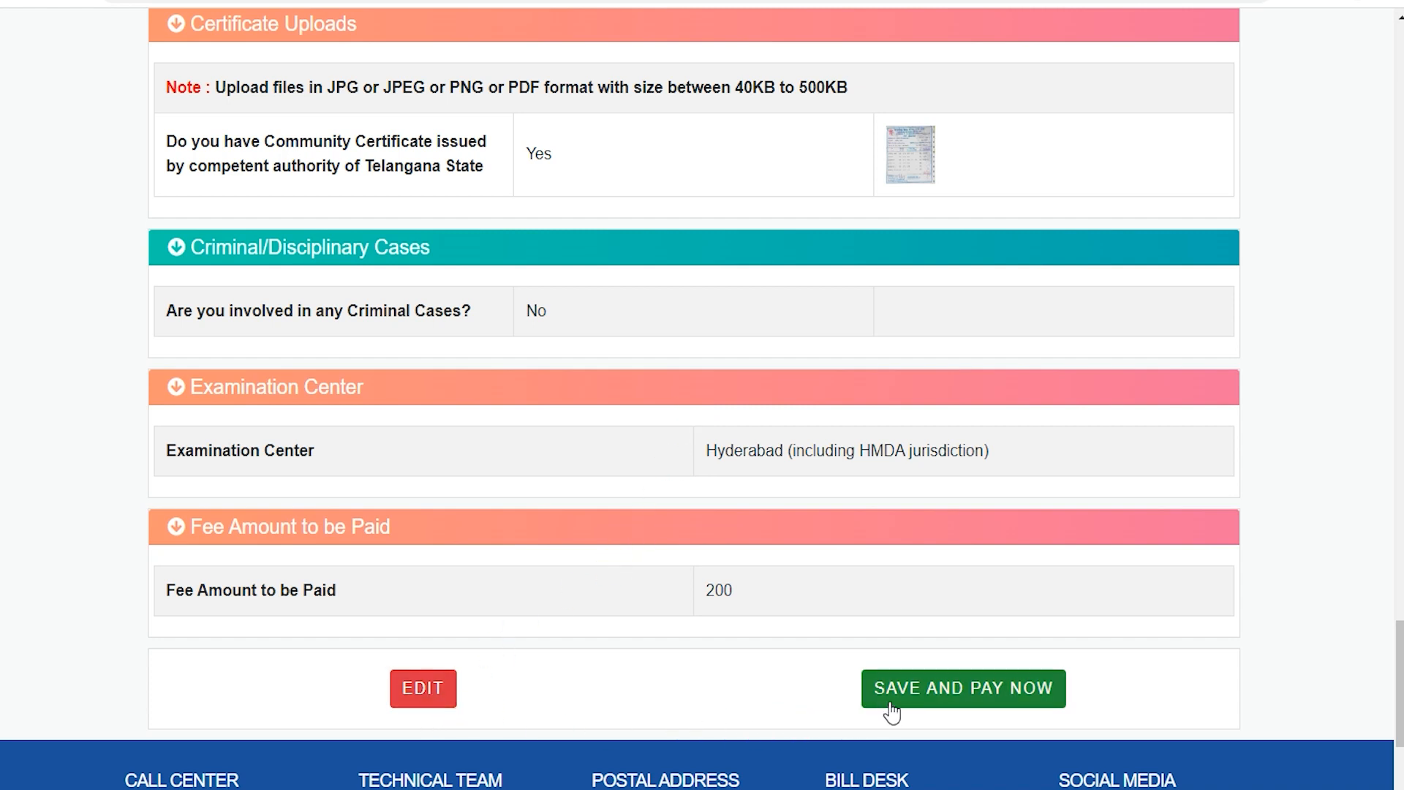
click(984, 701)
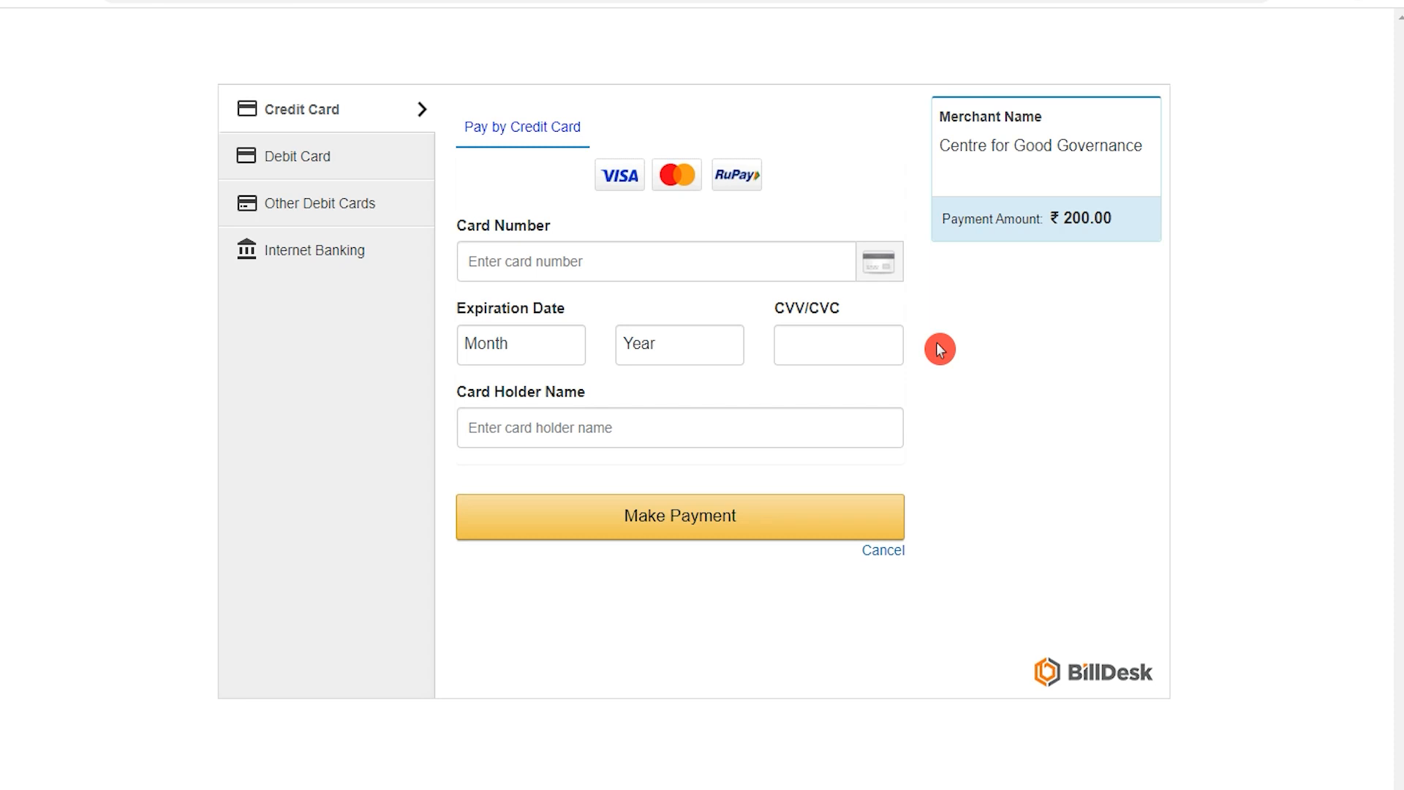
Choose debit card as the payment method and examine its card number, expiration month and year, CVV/CVC and card holder name fields.
click(340, 172)
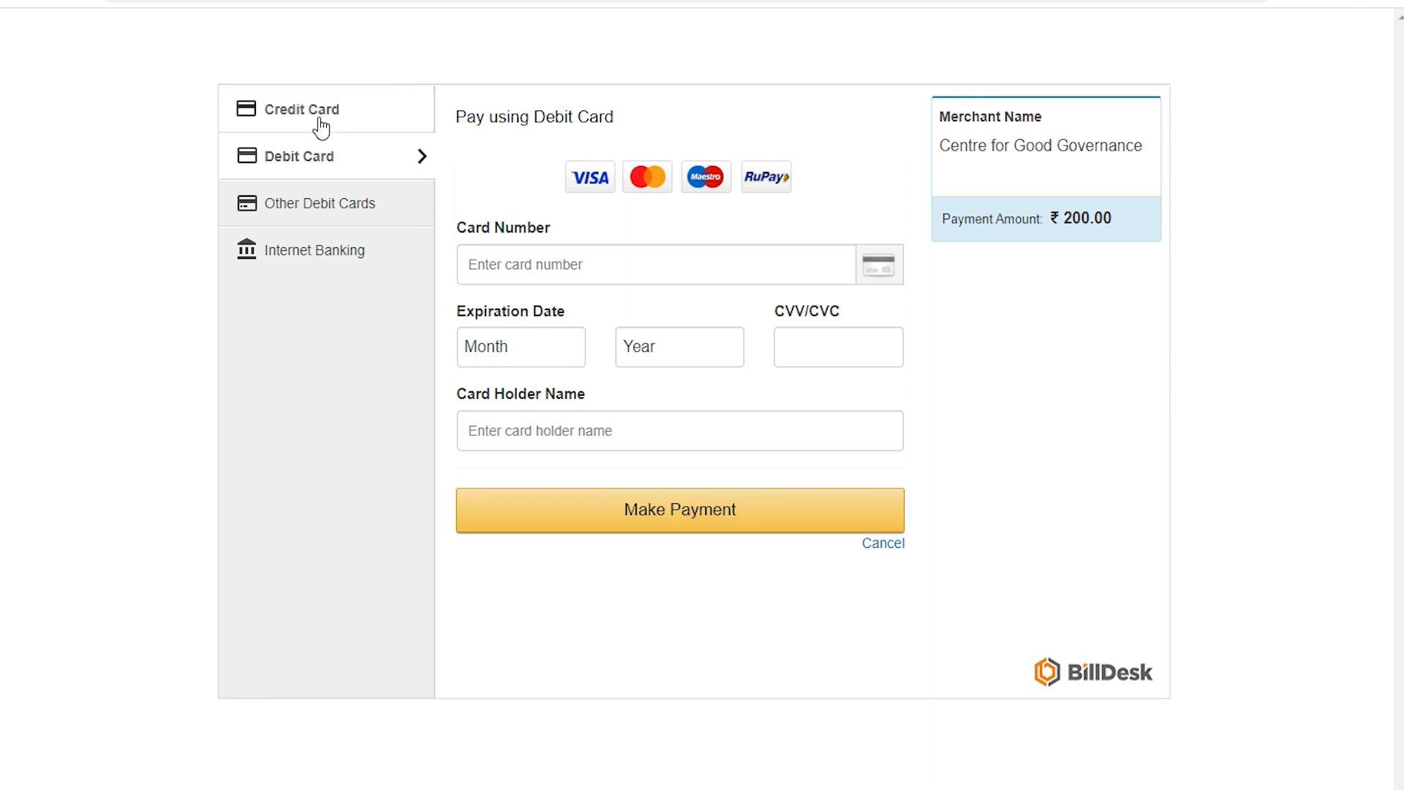
click(546, 265)
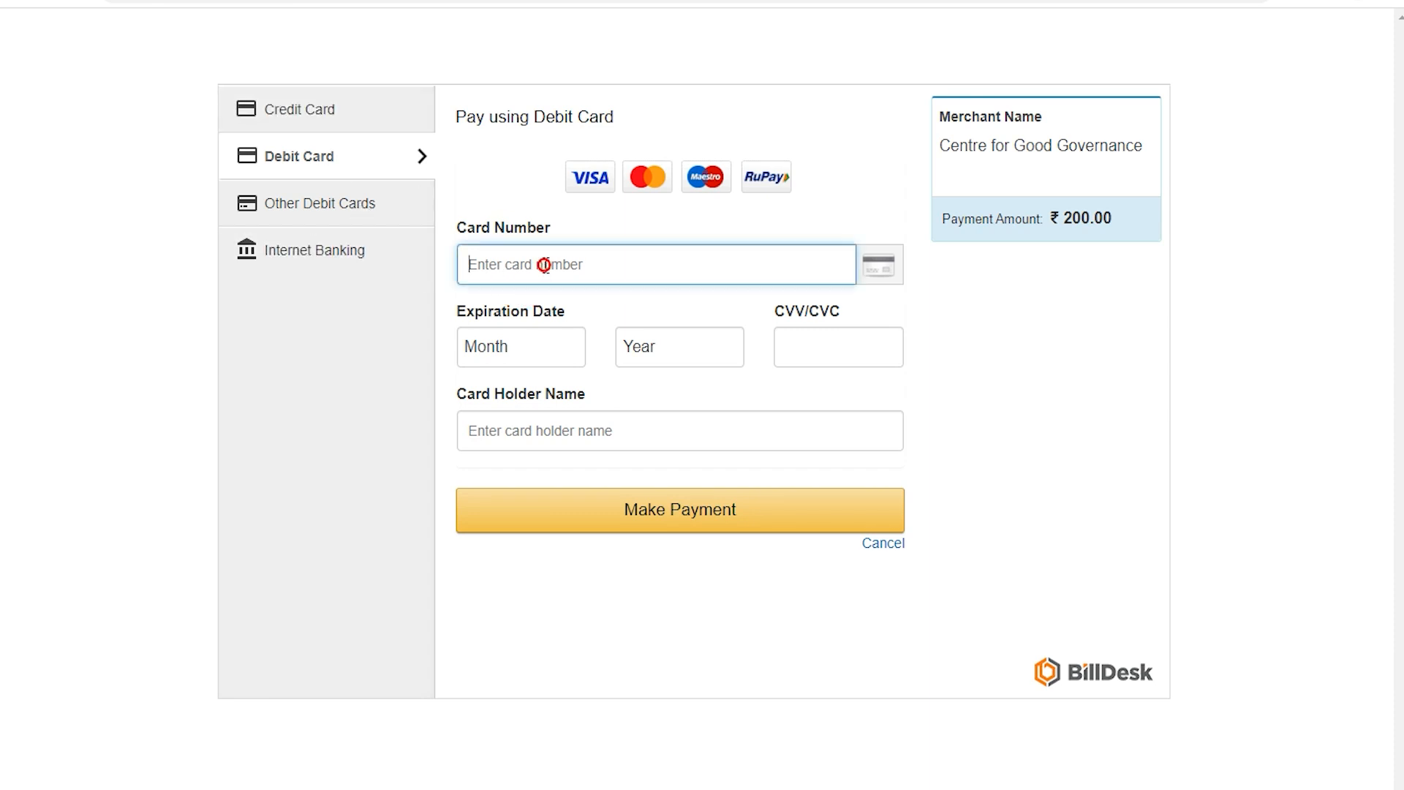
click(535, 362)
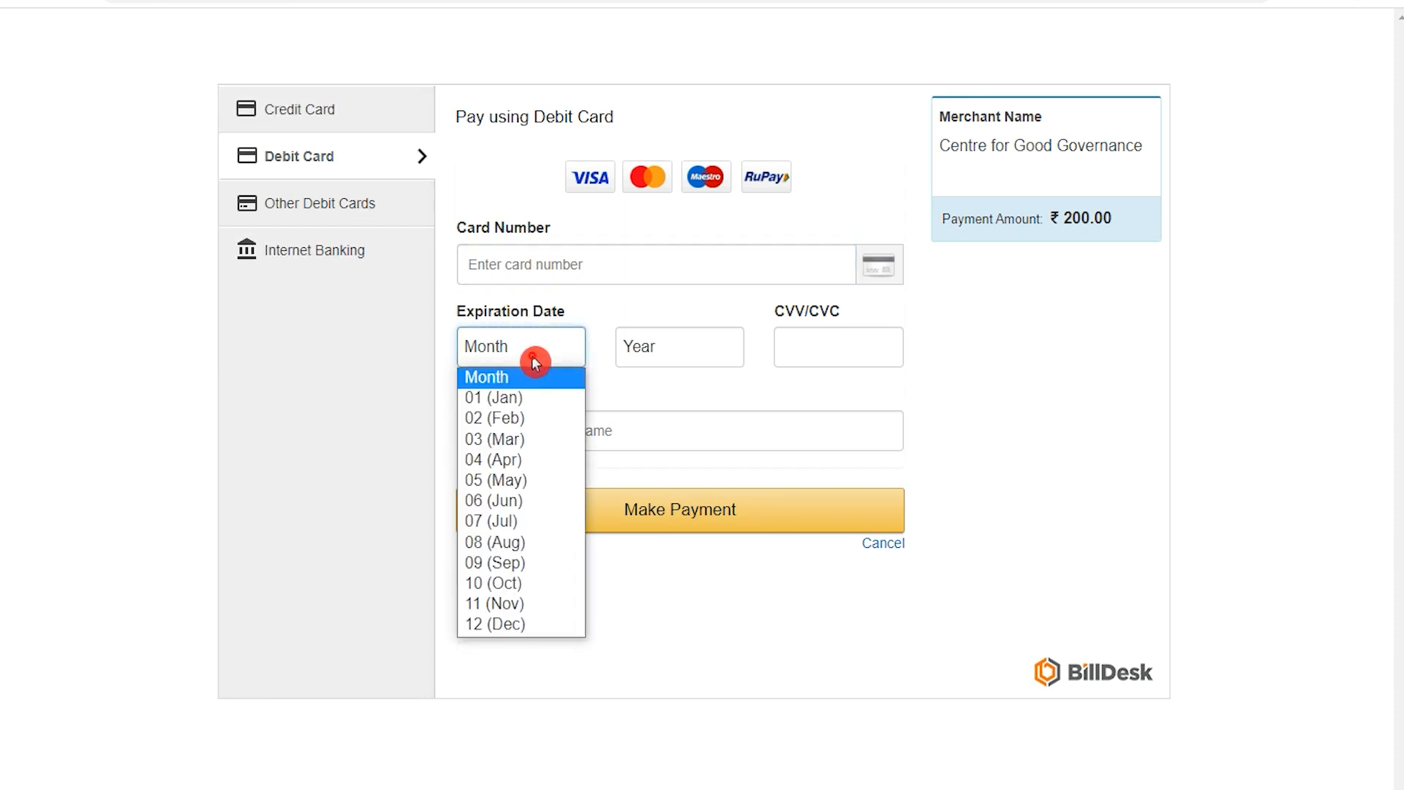
click(532, 356)
click(710, 362)
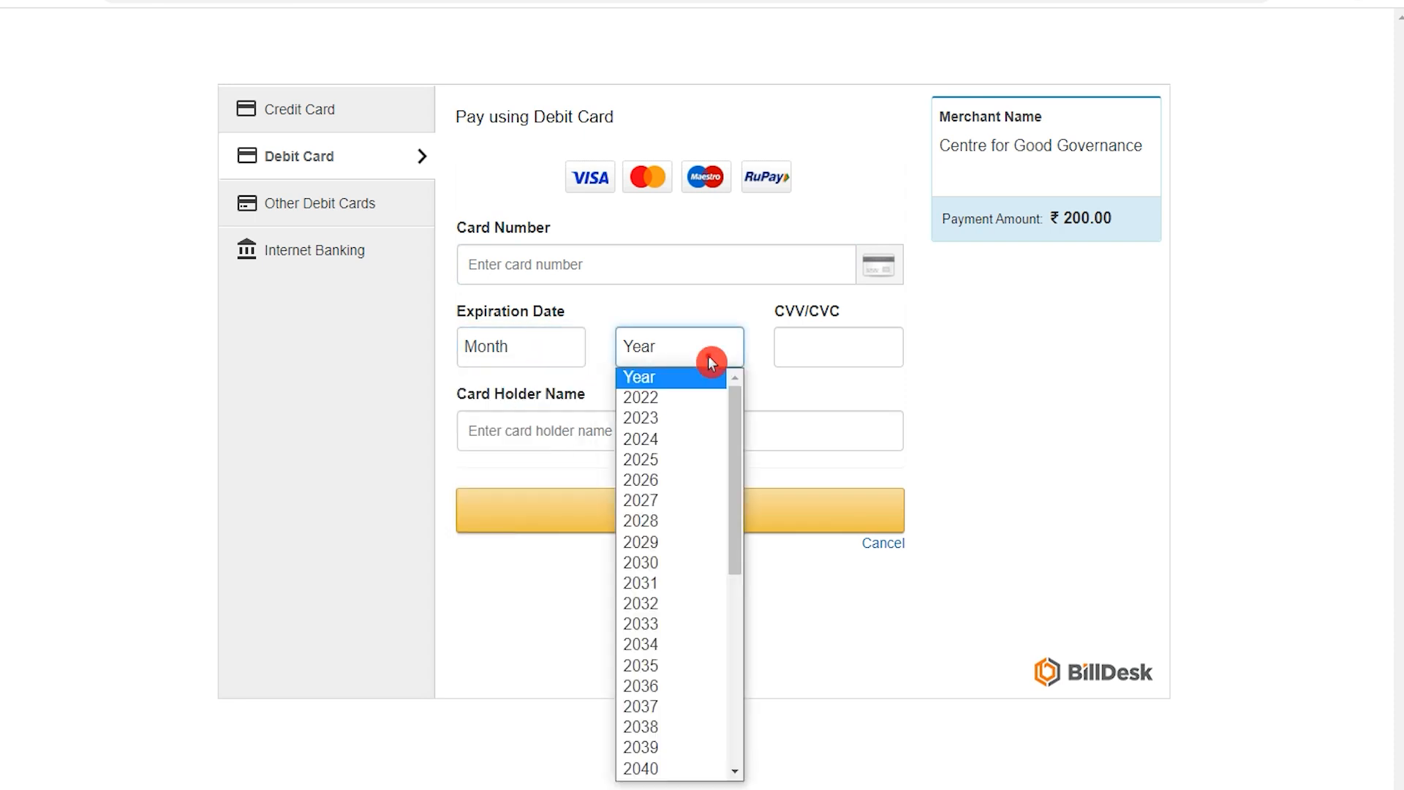
click(708, 359)
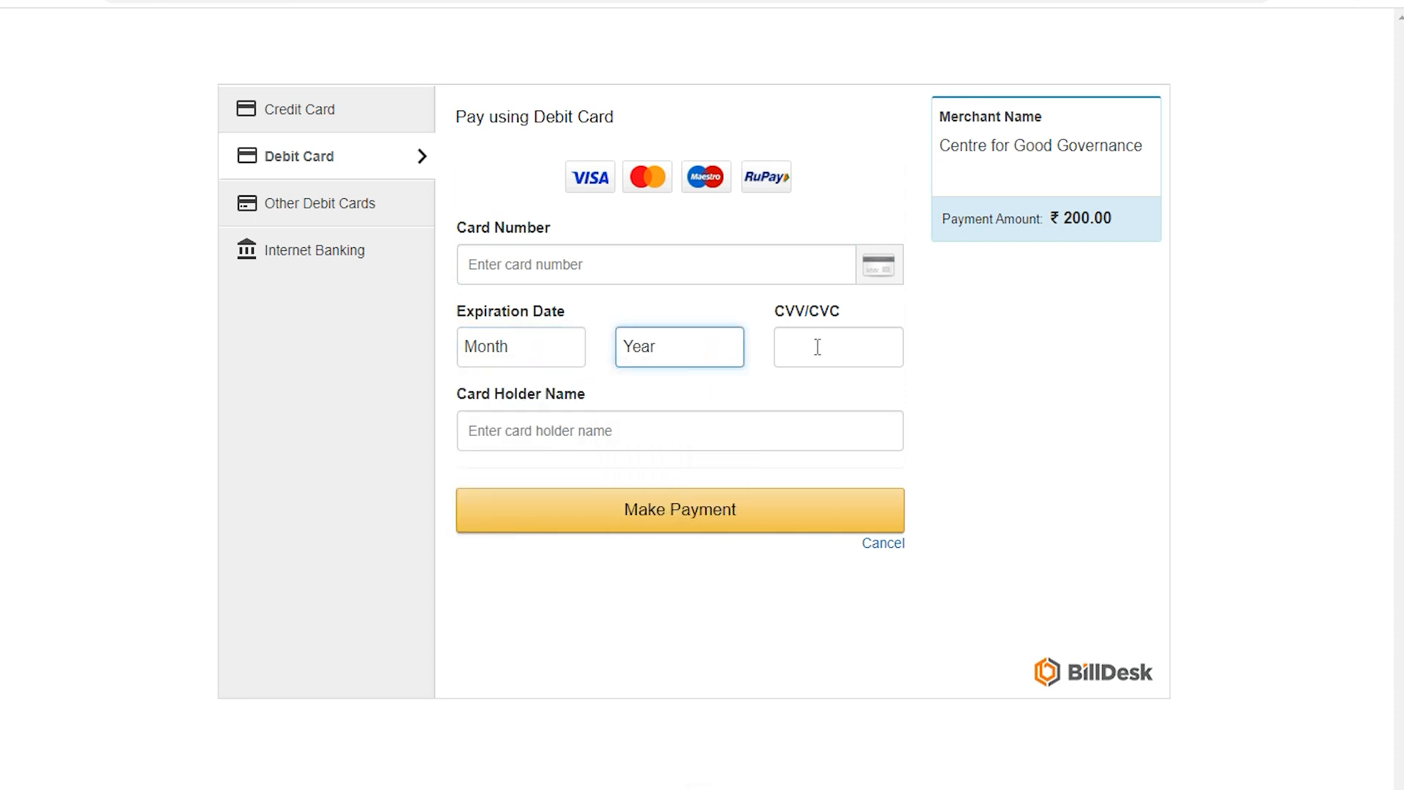
click(817, 345)
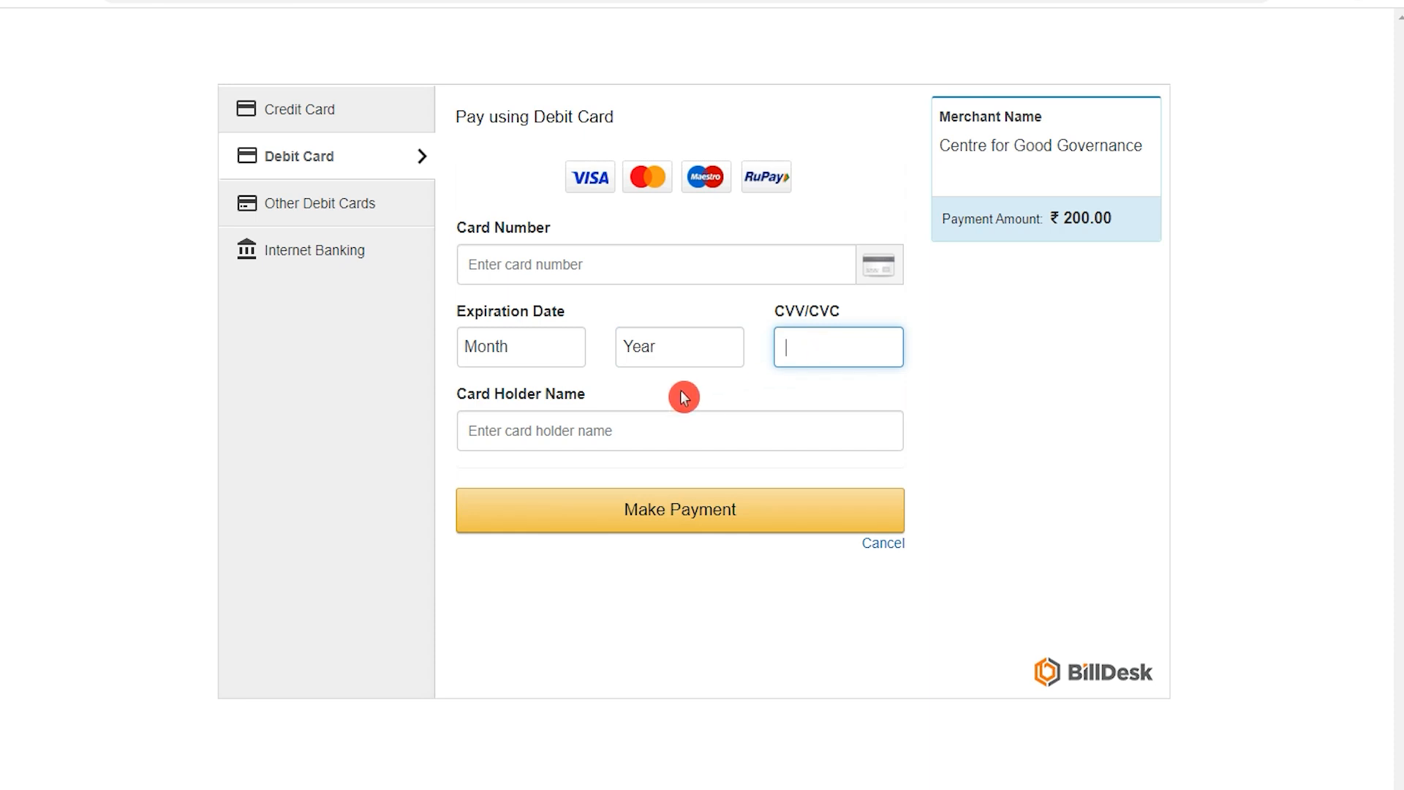
click(576, 430)
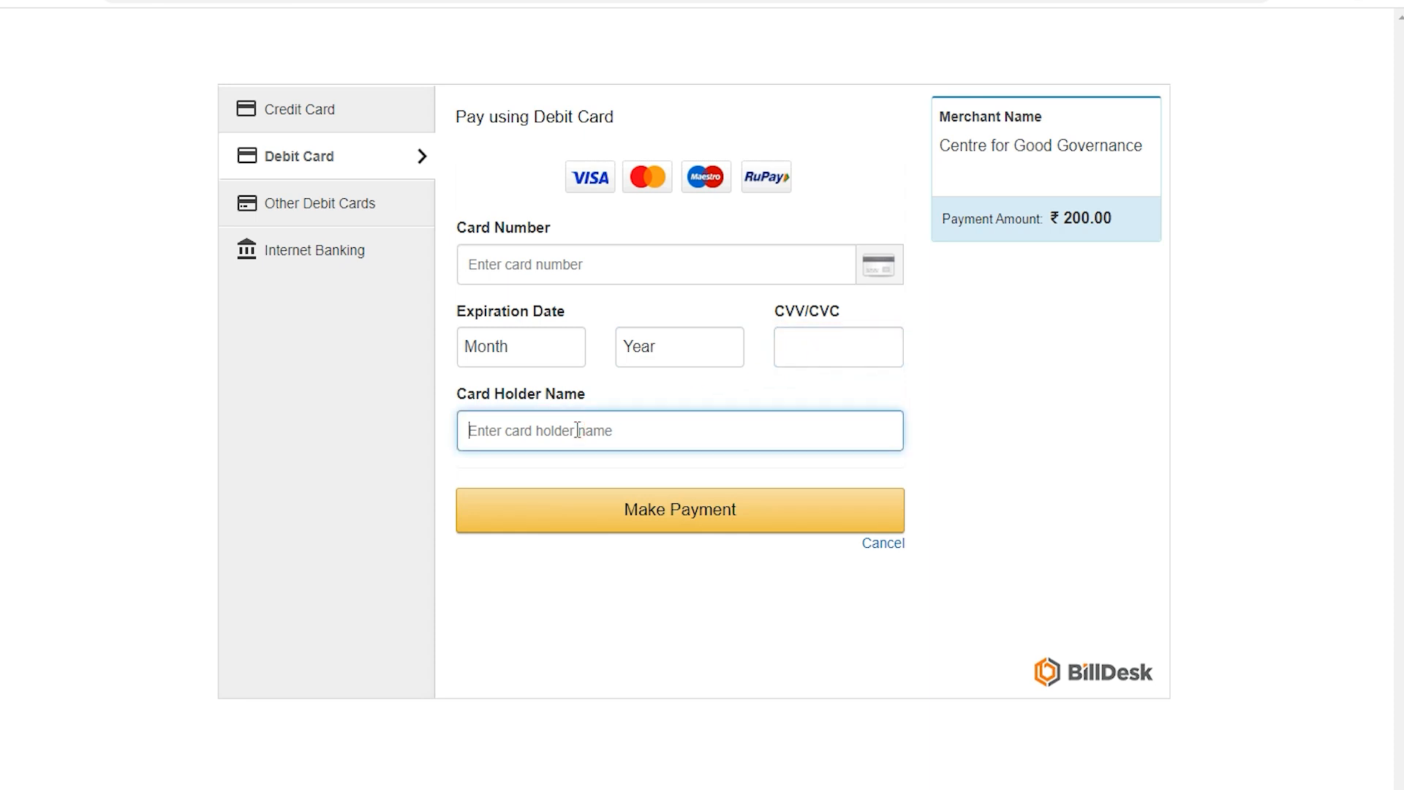